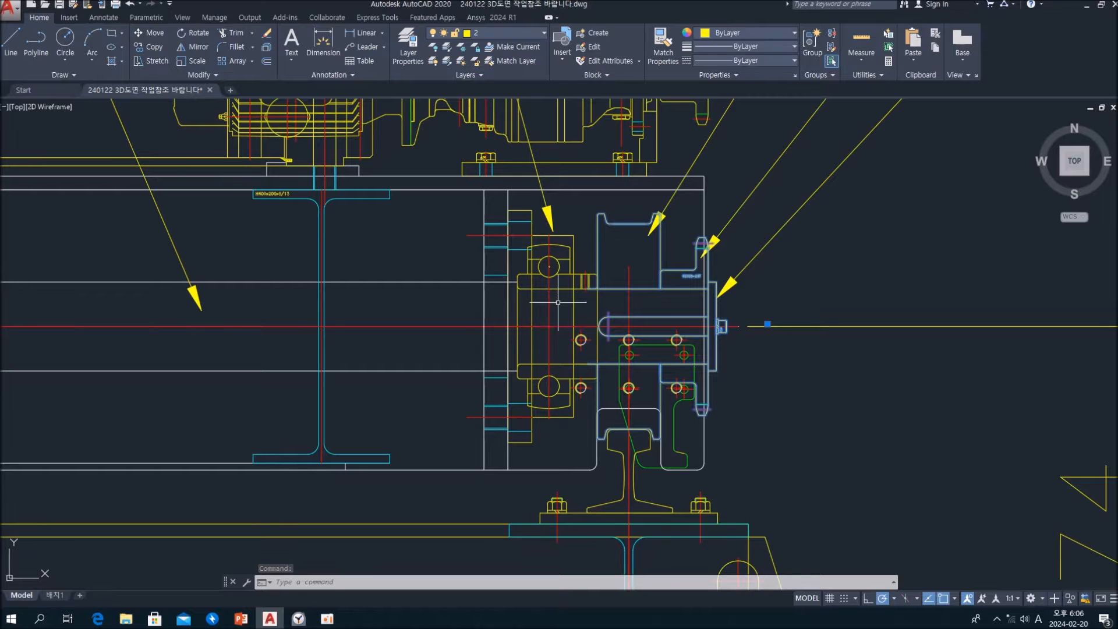
click(576, 237)
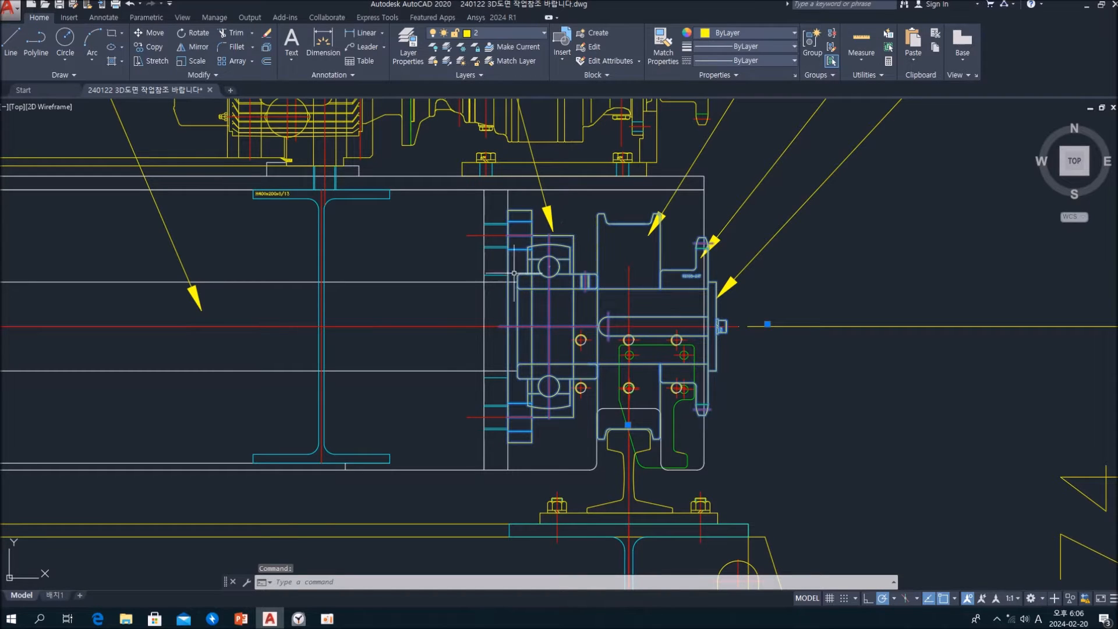
click(450, 282)
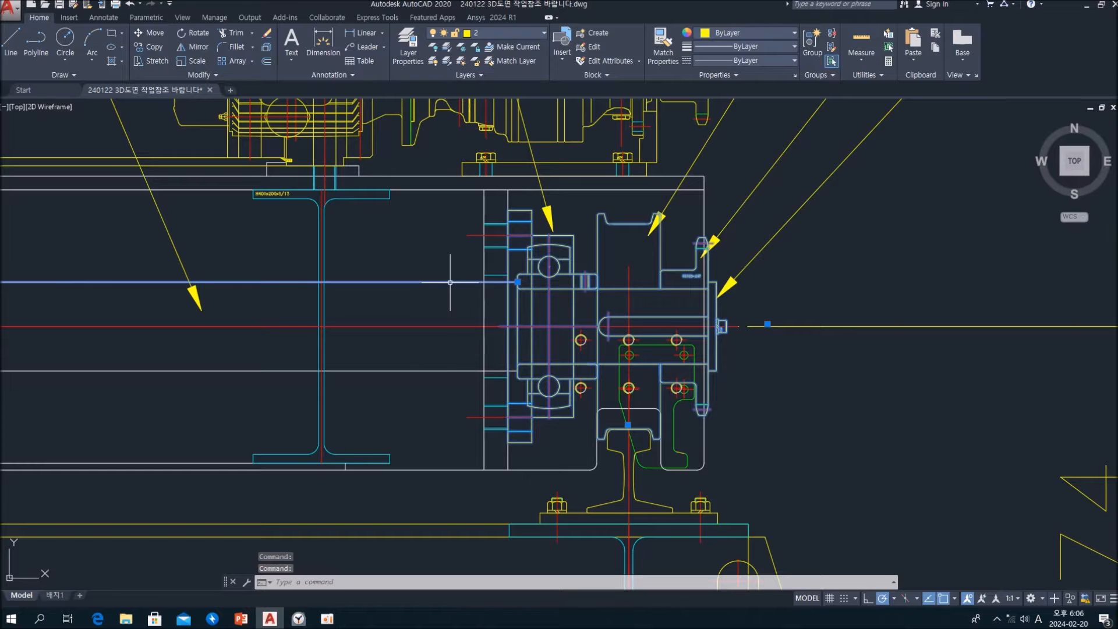
click(448, 370)
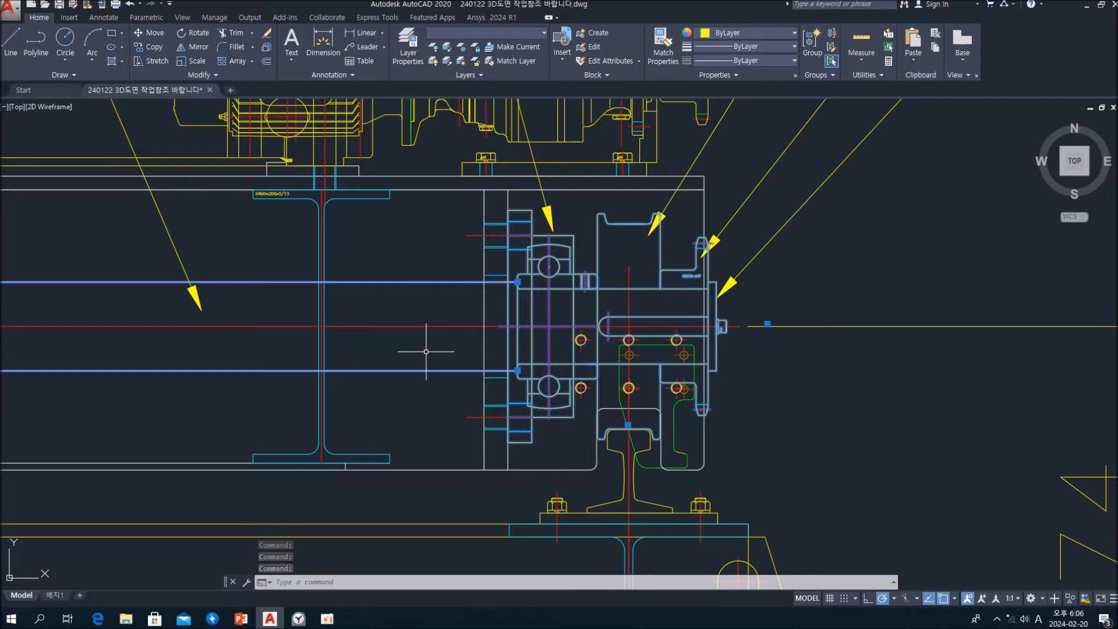
click(430, 359)
key(Escape)
key(Escape)
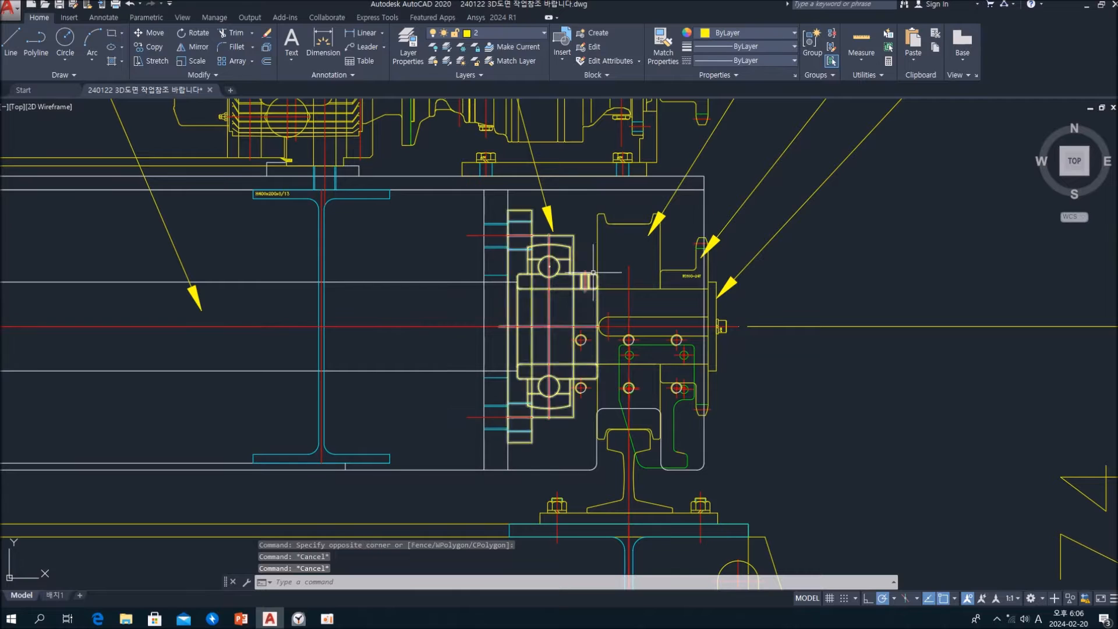
Copy the wheel-and-sprocket block and the bearing block at the right end of the shaft to the clipboard
click(612, 222)
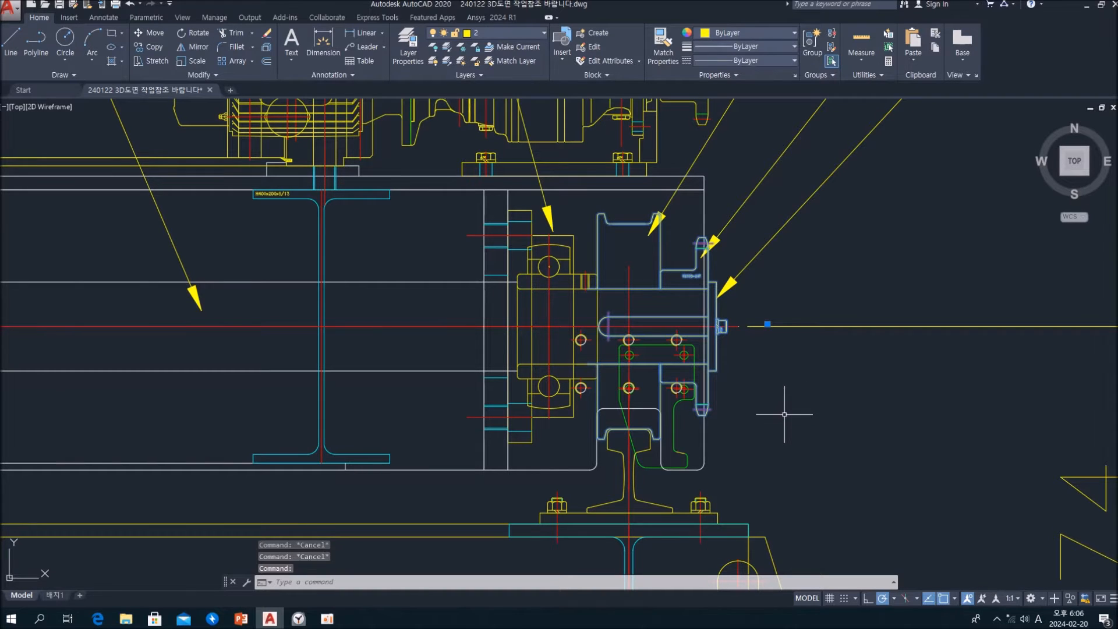
mouse_move(789, 402)
middle_down()
mouse_move(721, 382)
mouse_move(713, 393)
mouse_move(721, 381)
middle_up()
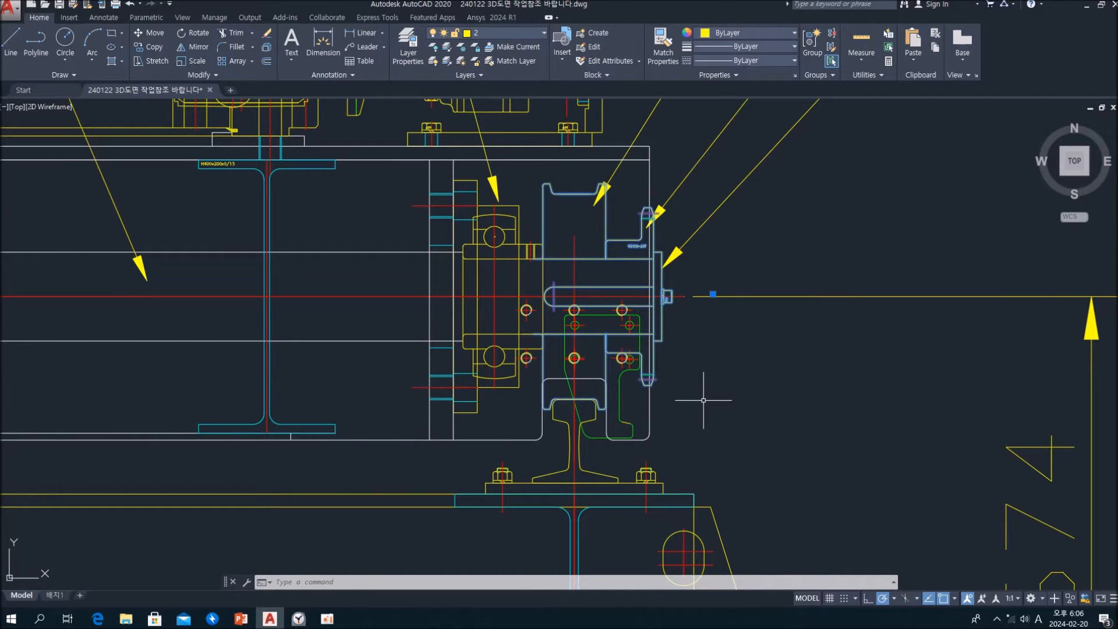
click(507, 386)
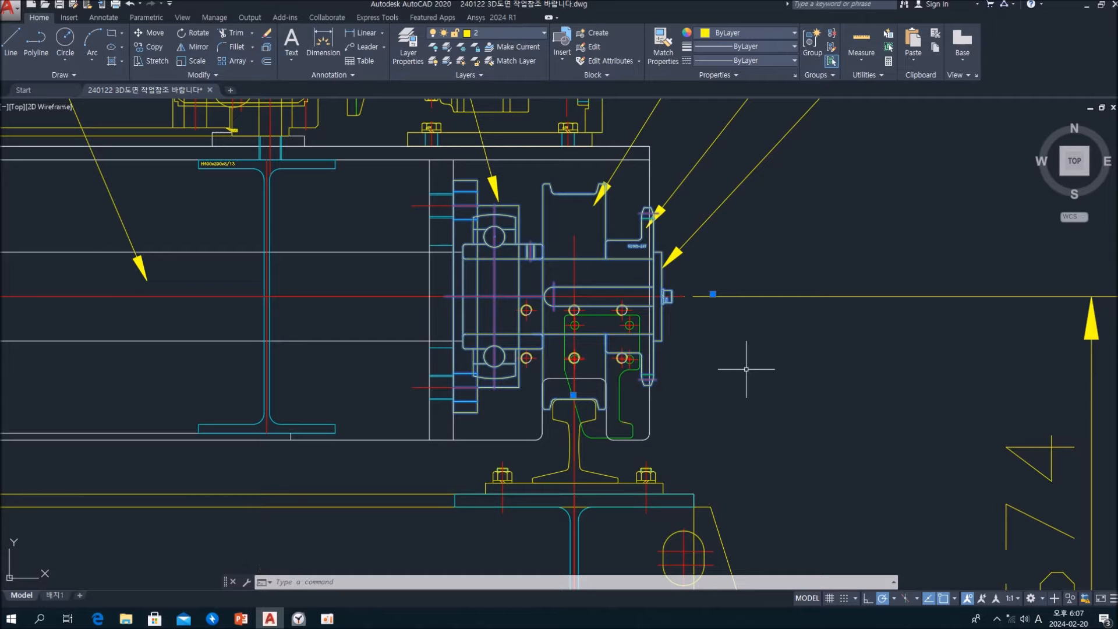
key(ctrl+c)
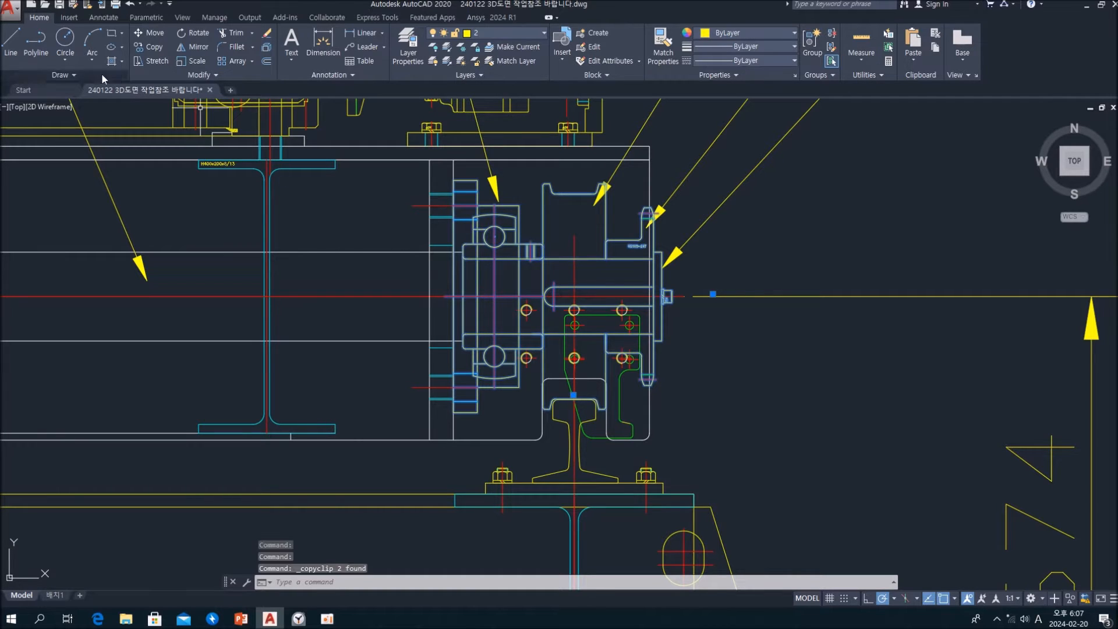
Create a new drawing and paste the copied wheel and bearing blocks into it
click(230, 89)
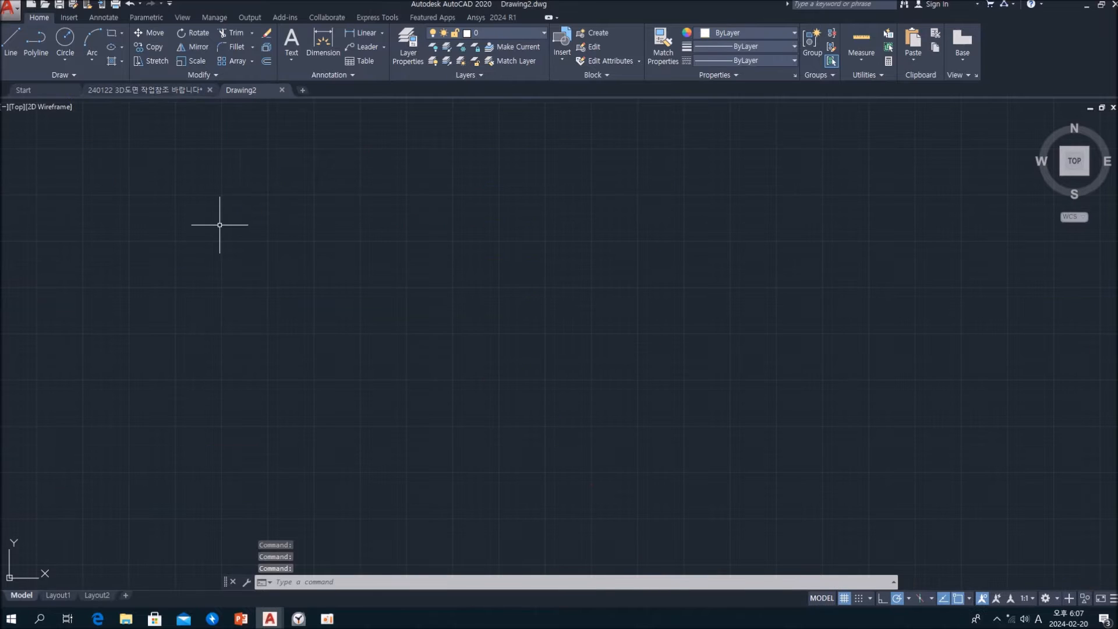
key(ctrl+v)
click(388, 336)
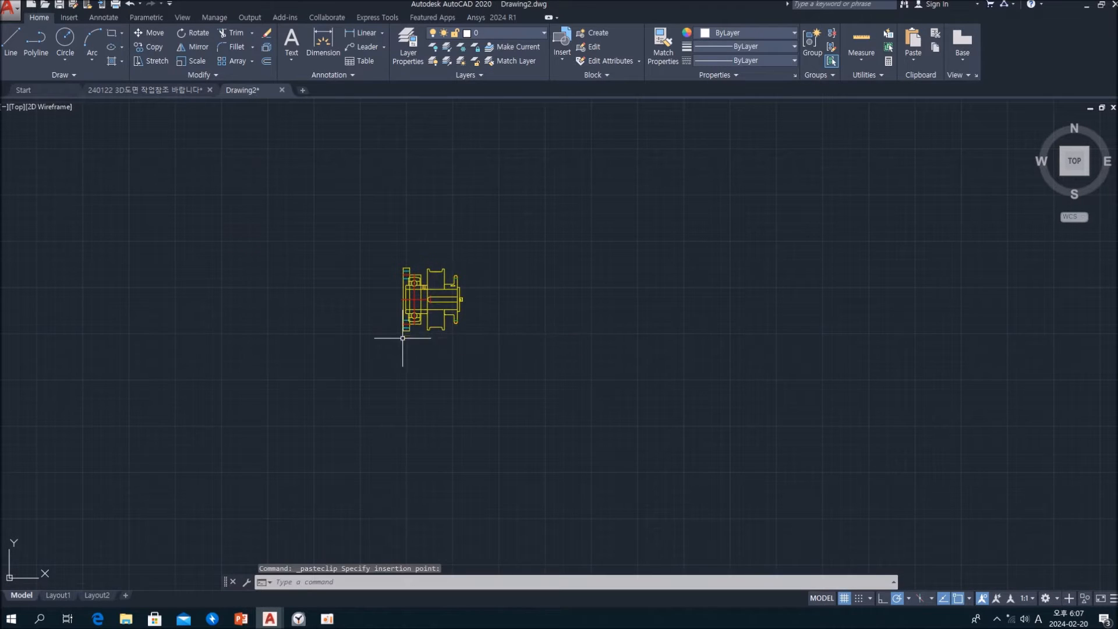
scroll(457, 268, up, 4)
scroll(454, 265, down, 2)
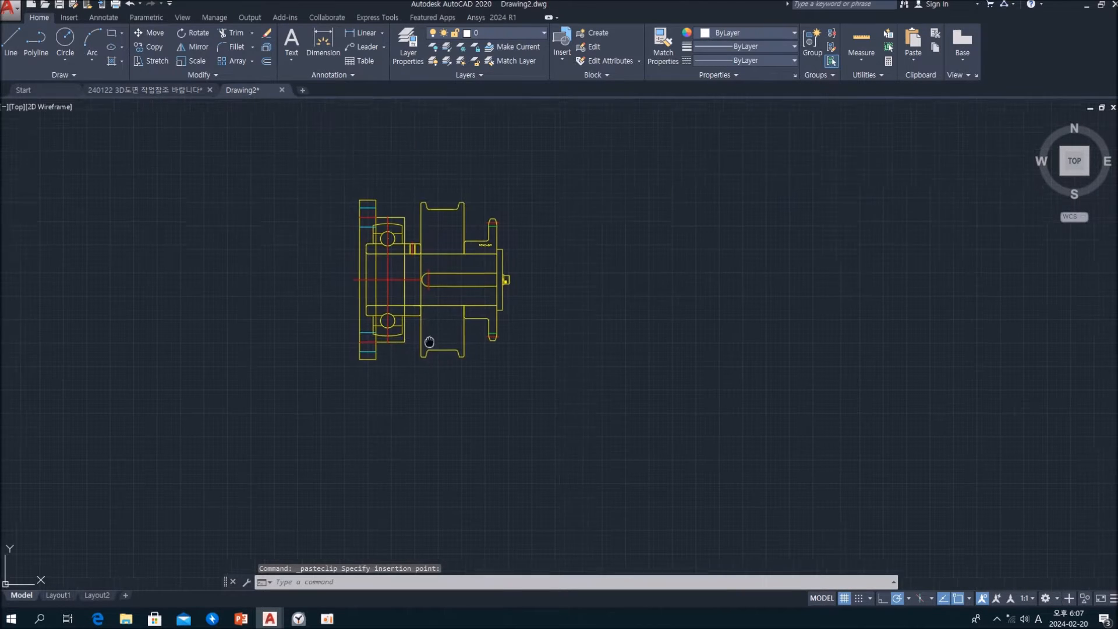
scroll(455, 262, up, 8)
scroll(444, 257, down, 5)
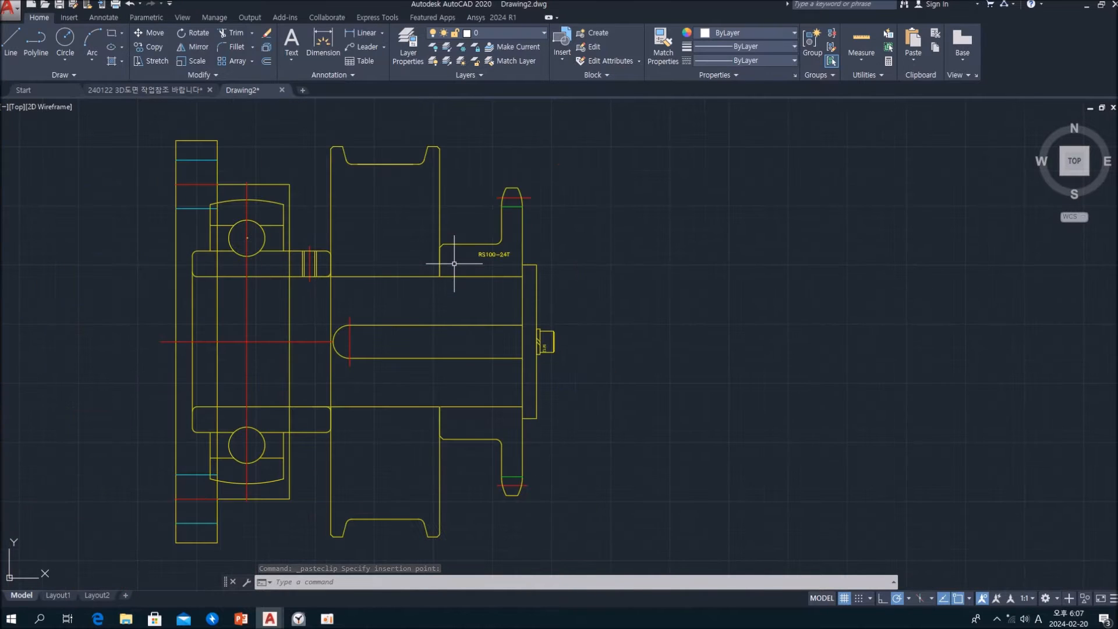
In the 240122 assembly drawing, copy the side-view frame block and its two large concentric circles to the clipboard
click(140, 90)
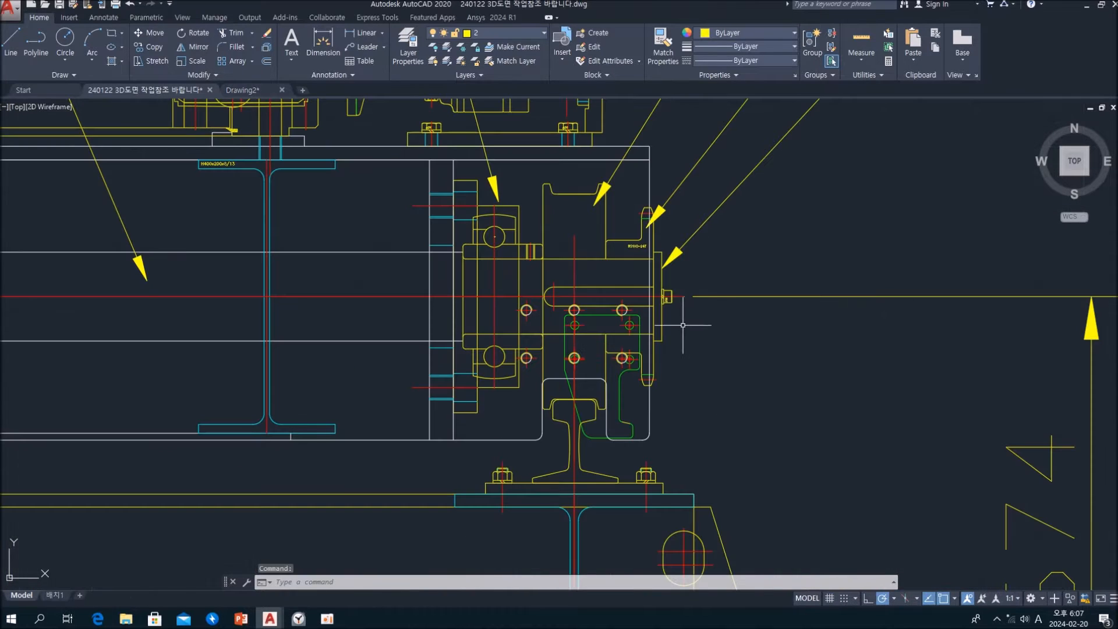
scroll(741, 336, down, 2)
scroll(742, 336, down, 4)
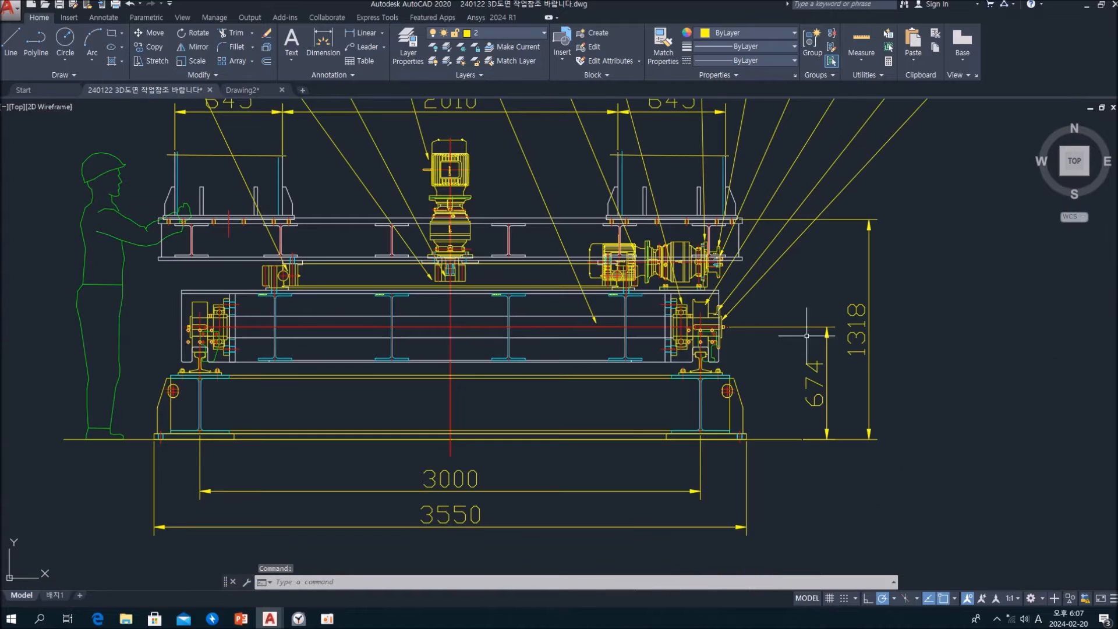
middle_drag(950, 338, 374, 348)
scroll(772, 344, down, 1)
scroll(644, 339, up, 8)
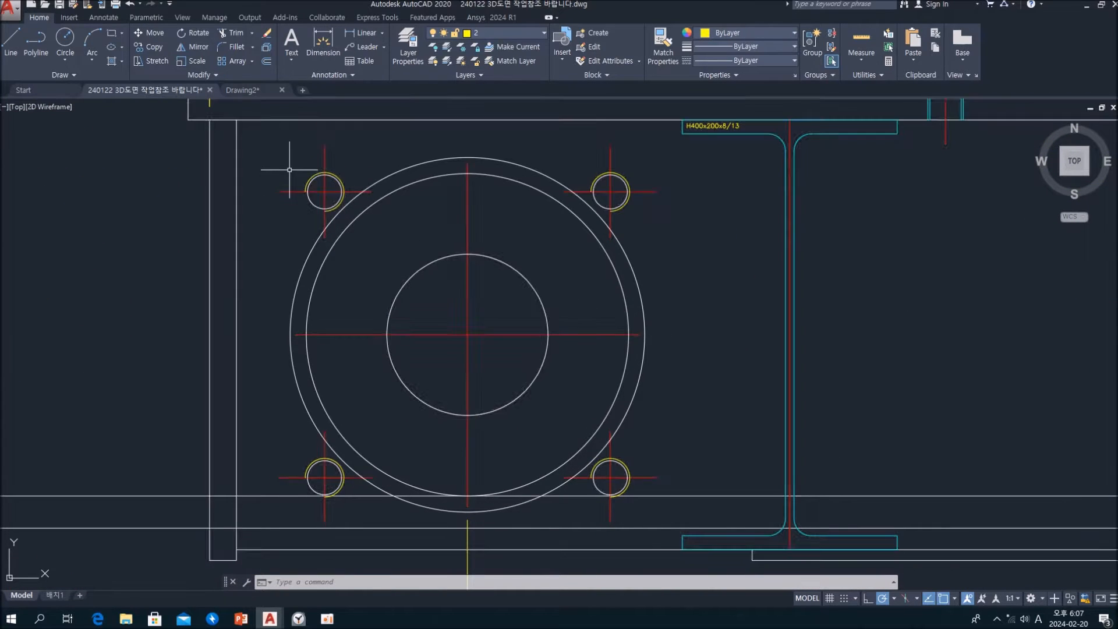
click(315, 176)
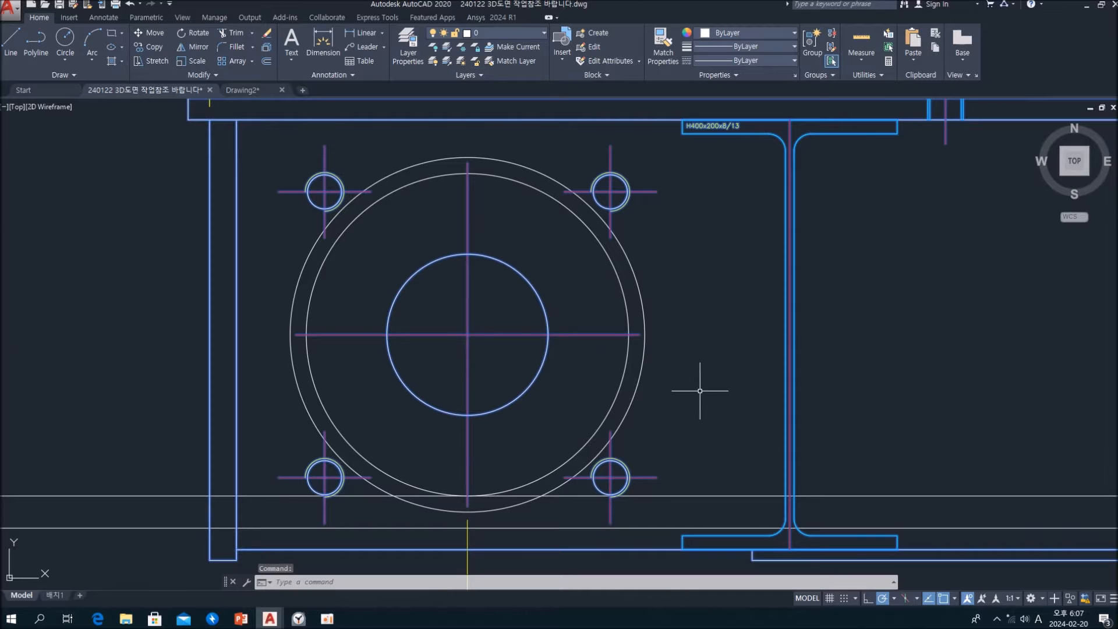
click(720, 433)
click(287, 236)
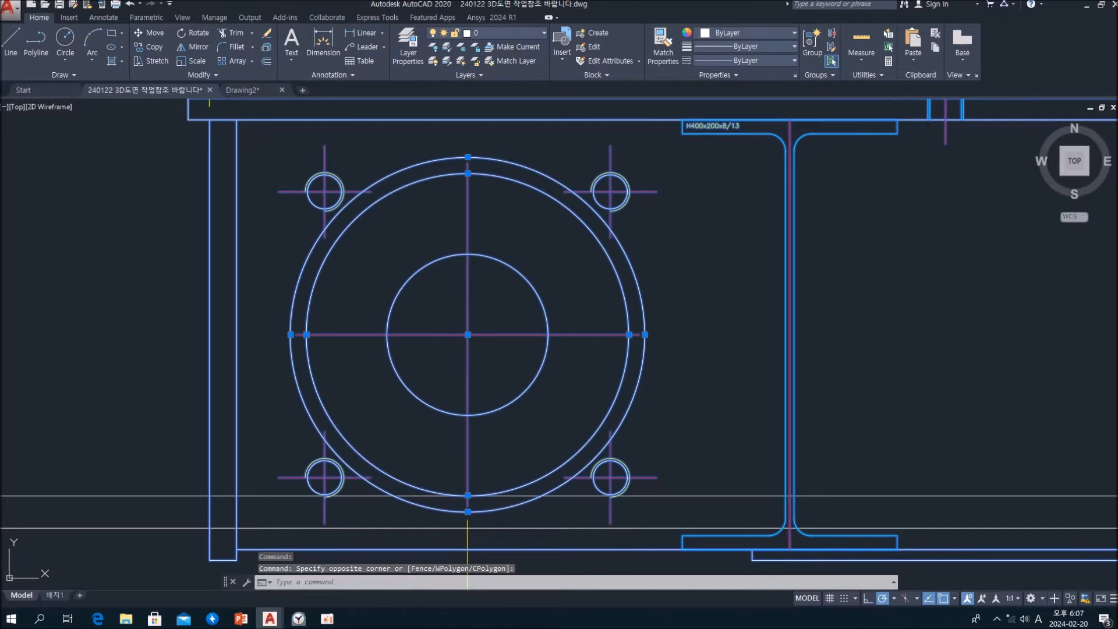
key(ctrl+c)
Paste the copied side view into Drawing2, to the right of the wheel and bearing assembly
click(244, 91)
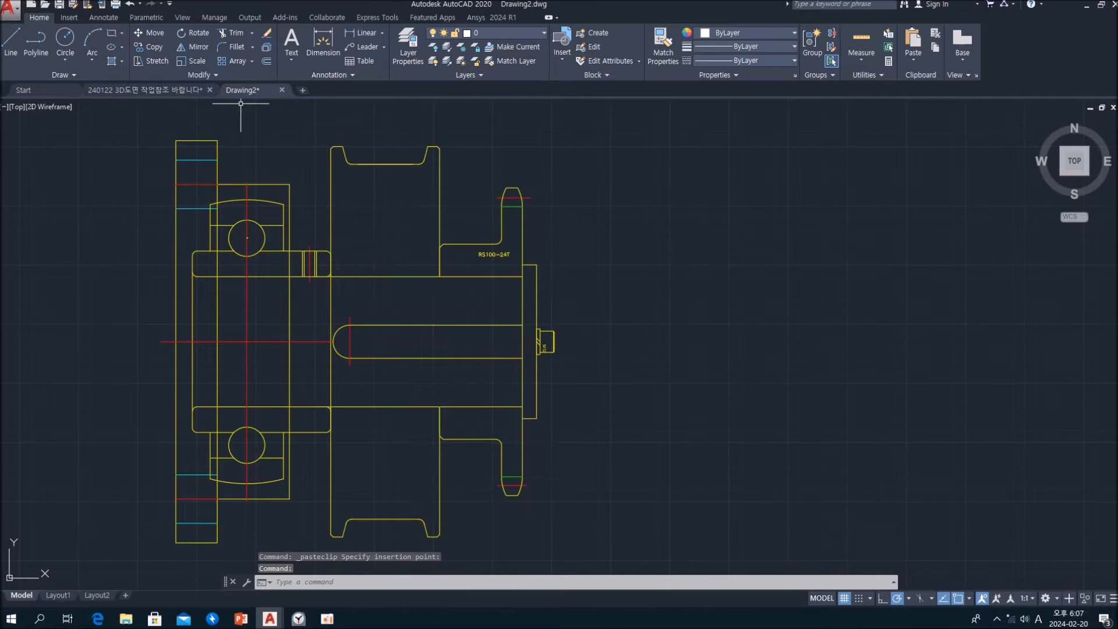
scroll(441, 287, down, 6)
key(ctrl+v)
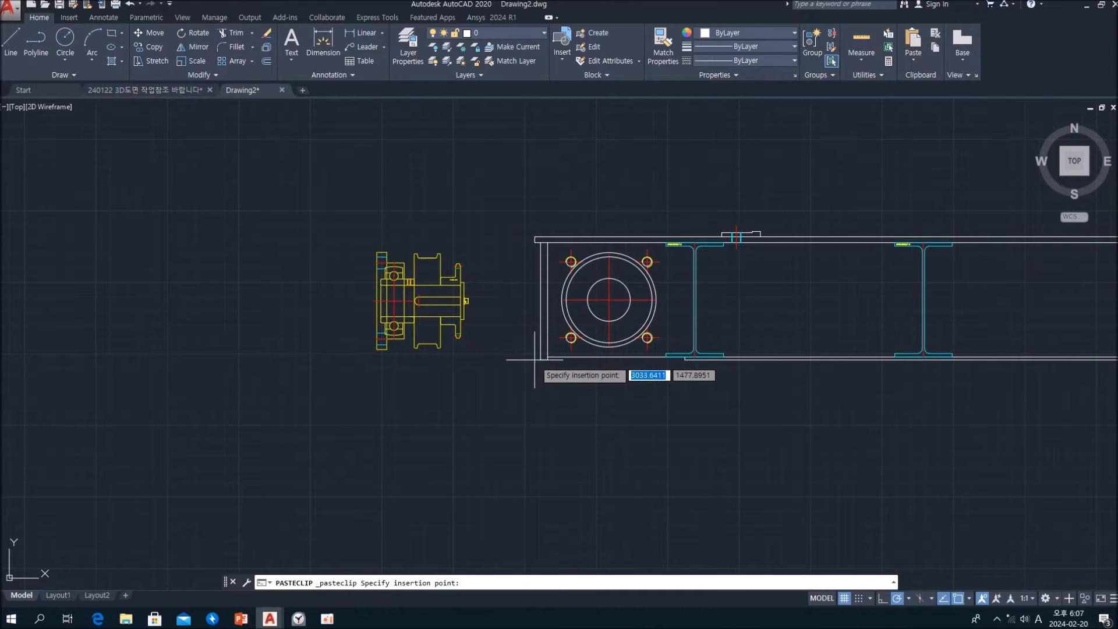
click(534, 359)
Compare the top of the side view's inner large circle with the wheel and bearing using a temporary line
scroll(582, 403, down, 1)
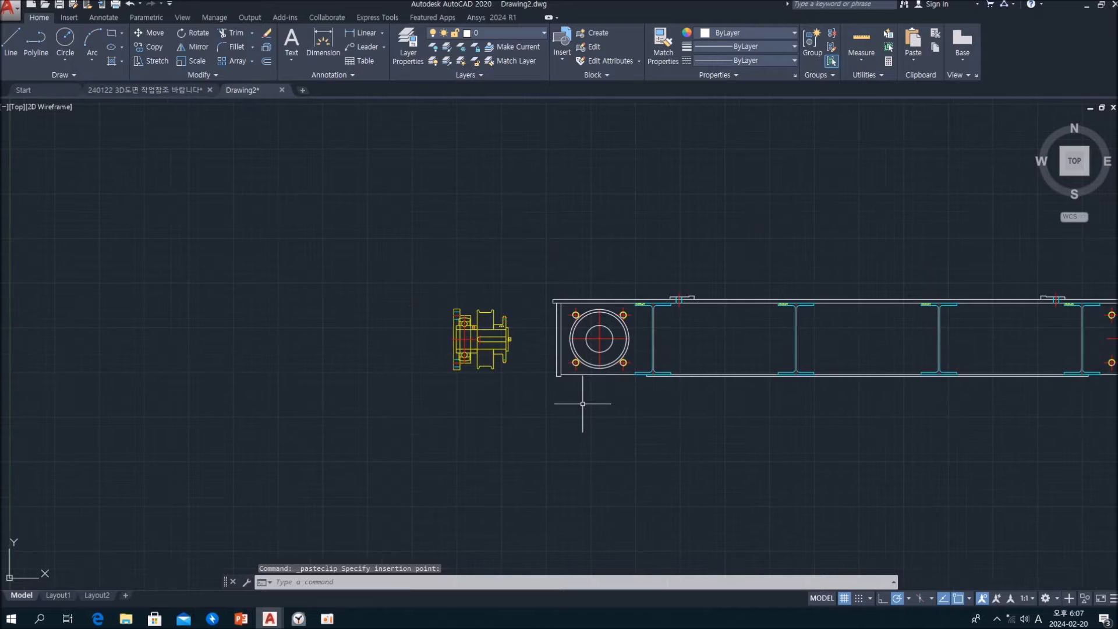
mouse_move(680, 419)
middle_down()
mouse_move(481, 419)
mouse_move(546, 394)
middle_up()
scroll(486, 351, up, 5)
middle_drag(491, 350, 687, 434)
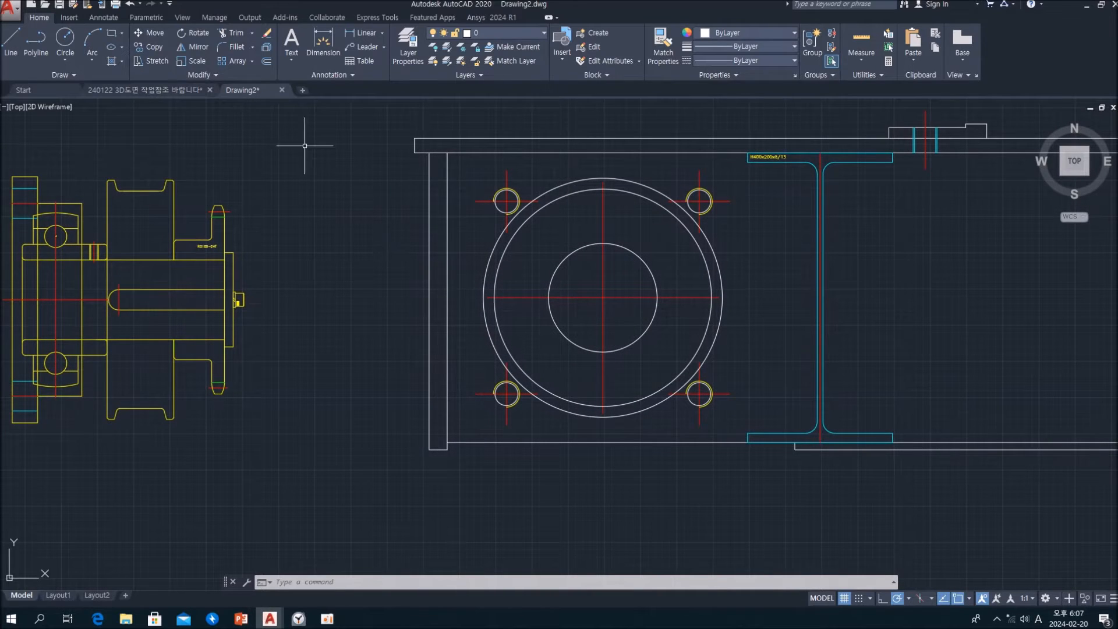
click(11, 40)
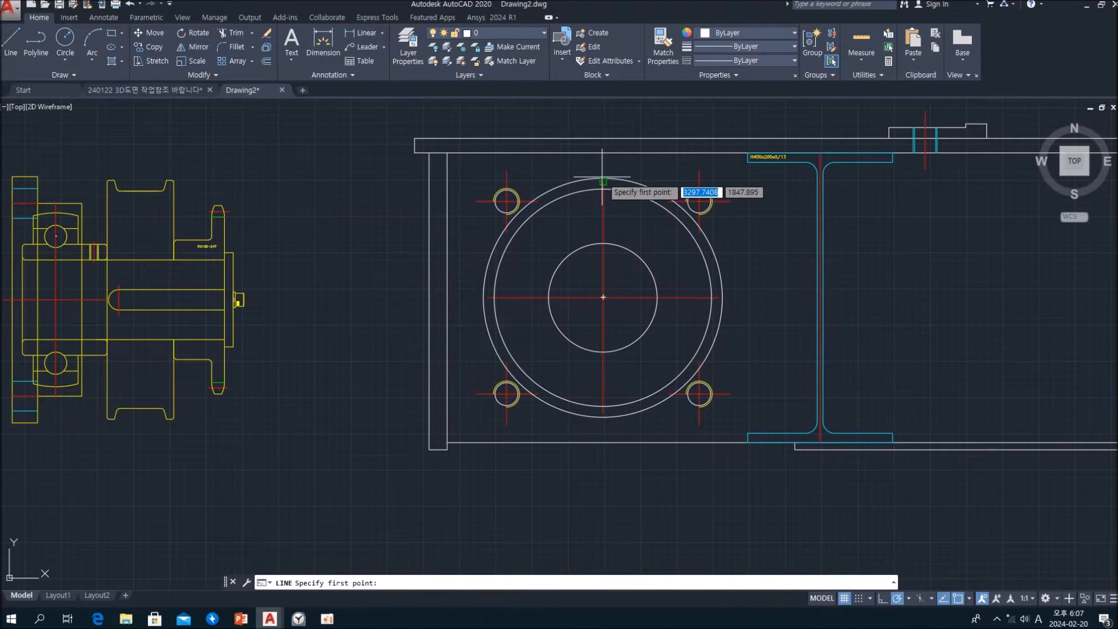
scroll(615, 186, up, 8)
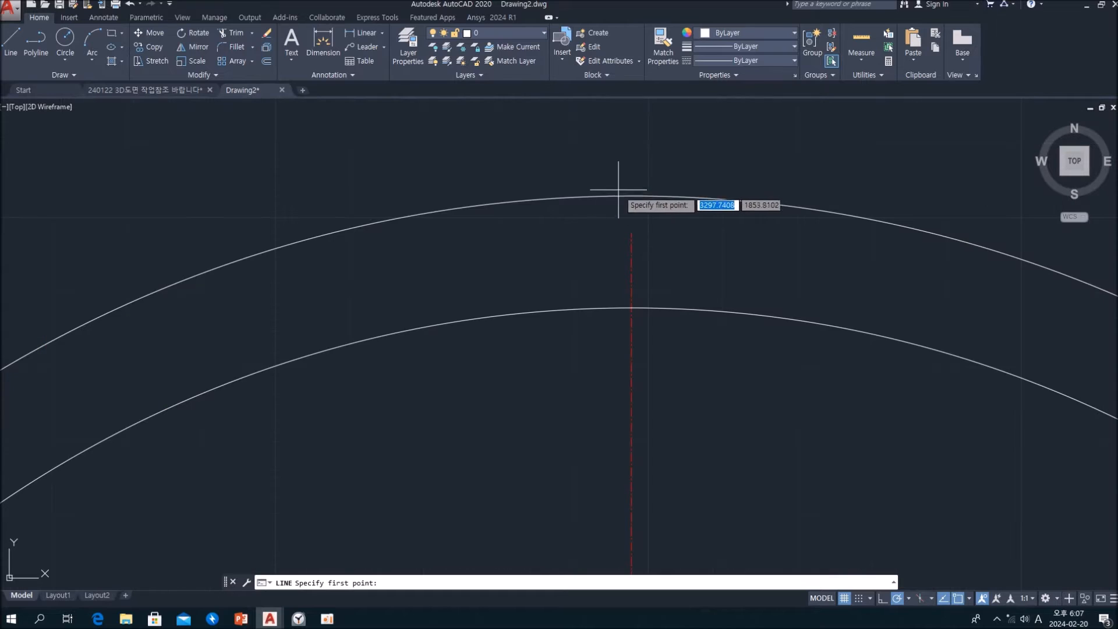
scroll(635, 193, down, 3)
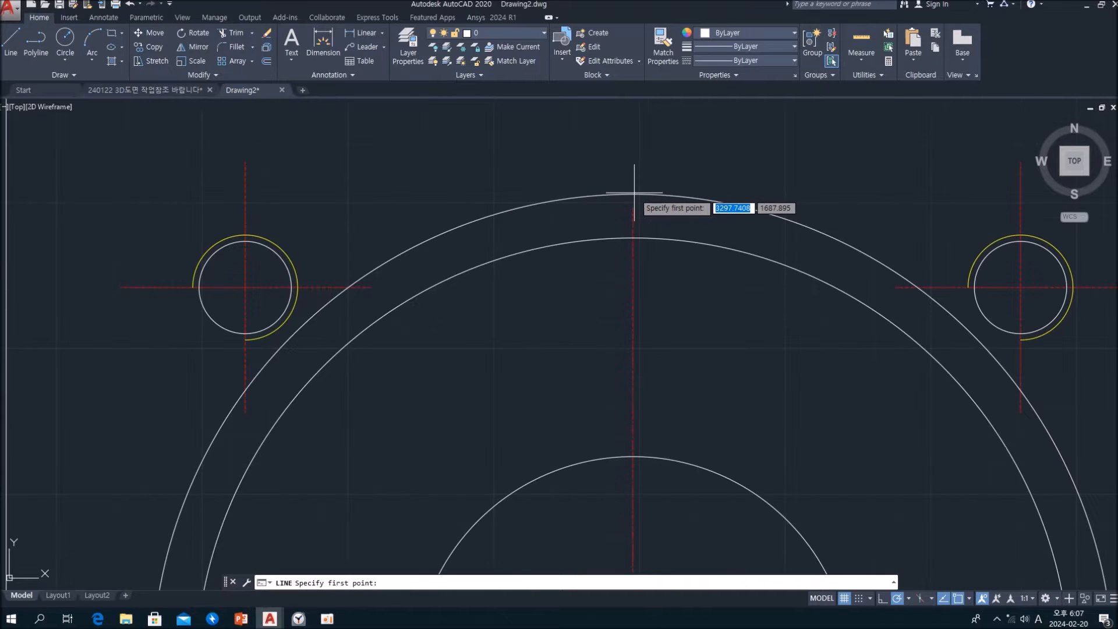
click(635, 235)
scroll(638, 238, down, 6)
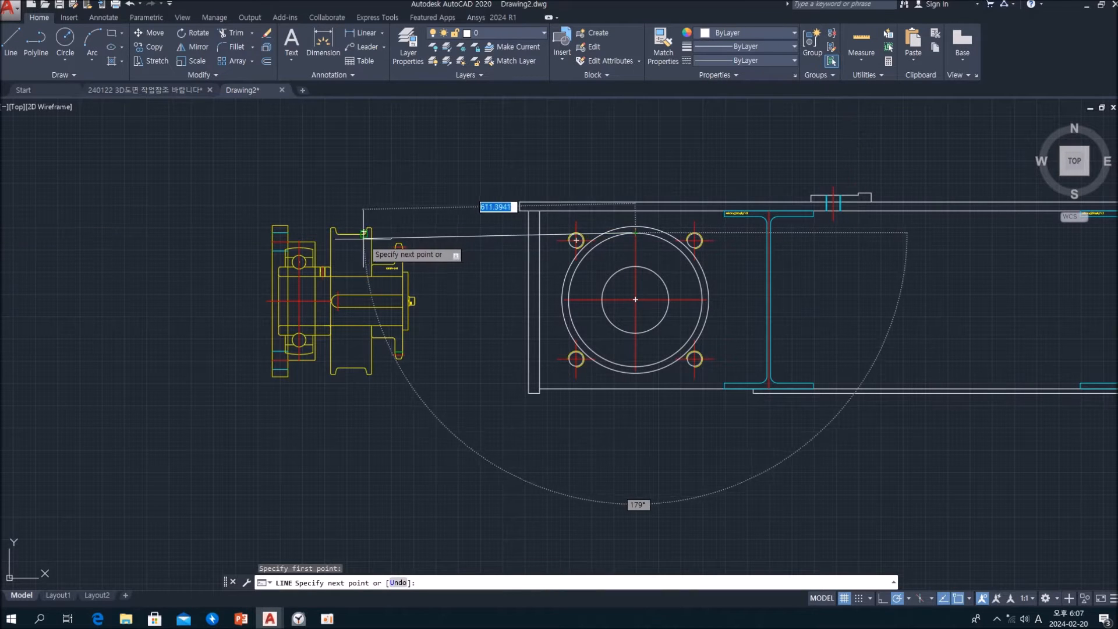
scroll(223, 232, up, 2)
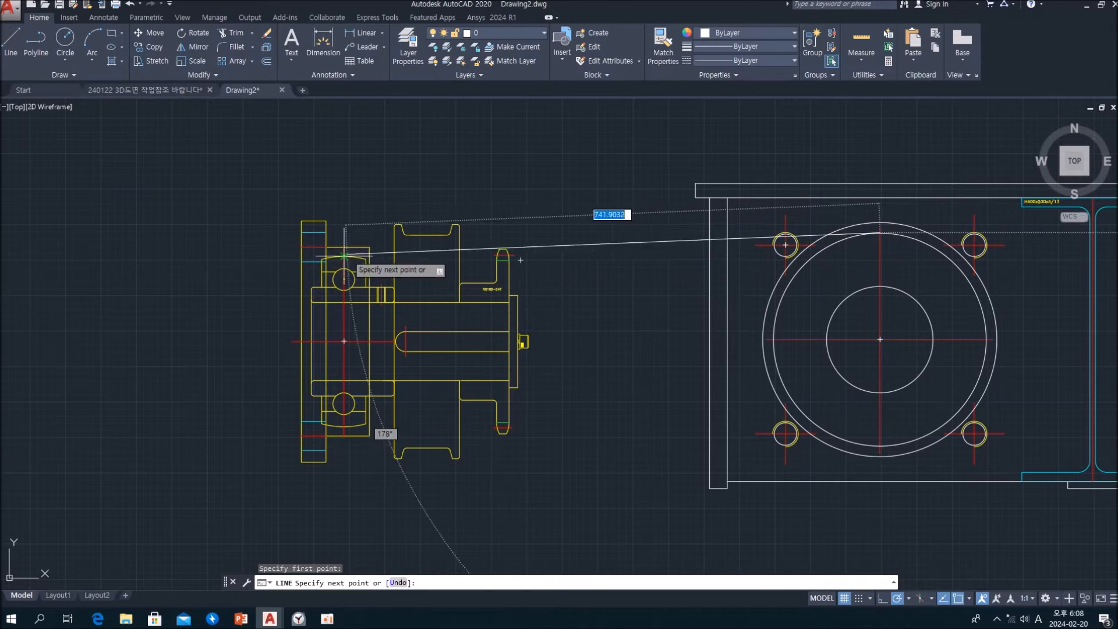
key(Escape)
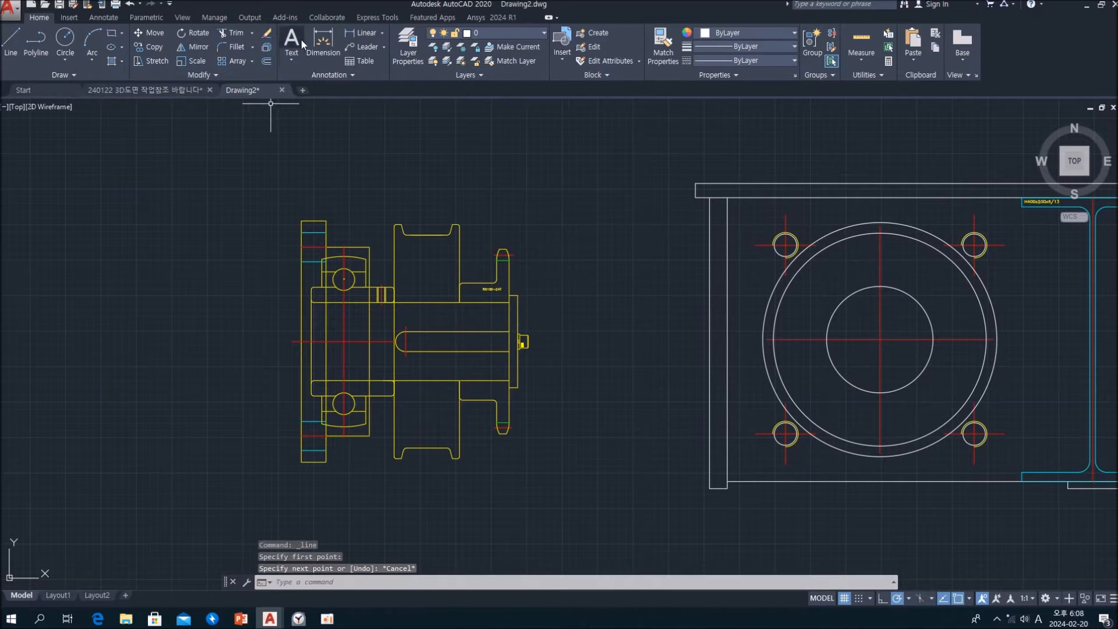
Check the flange's upper corner against the side view's outer circle using a temporary horizontal line
click(11, 40)
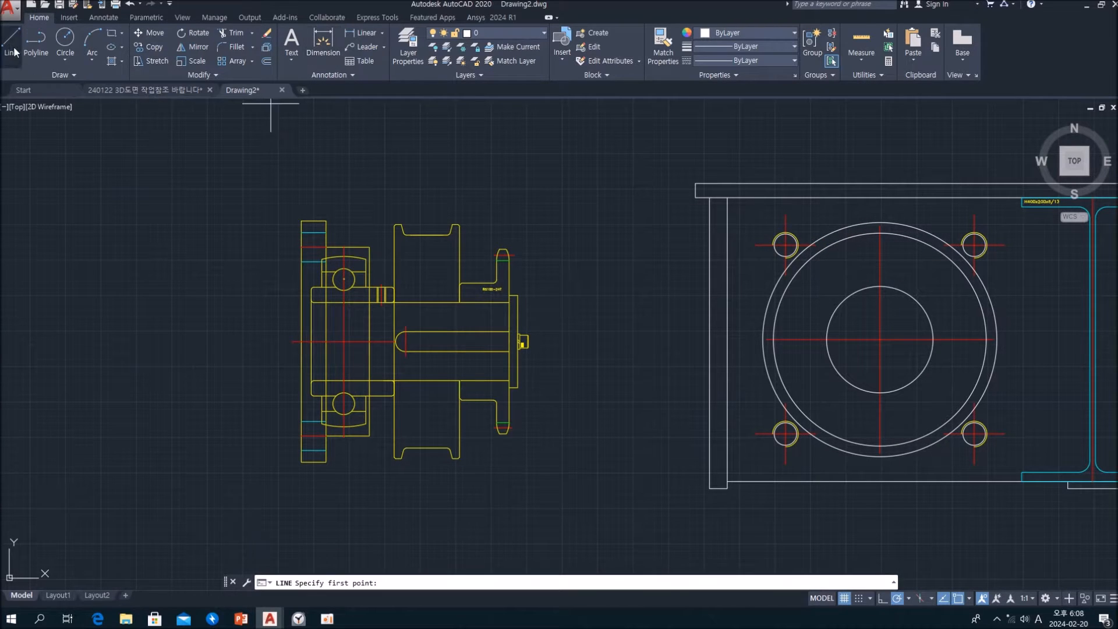
click(324, 222)
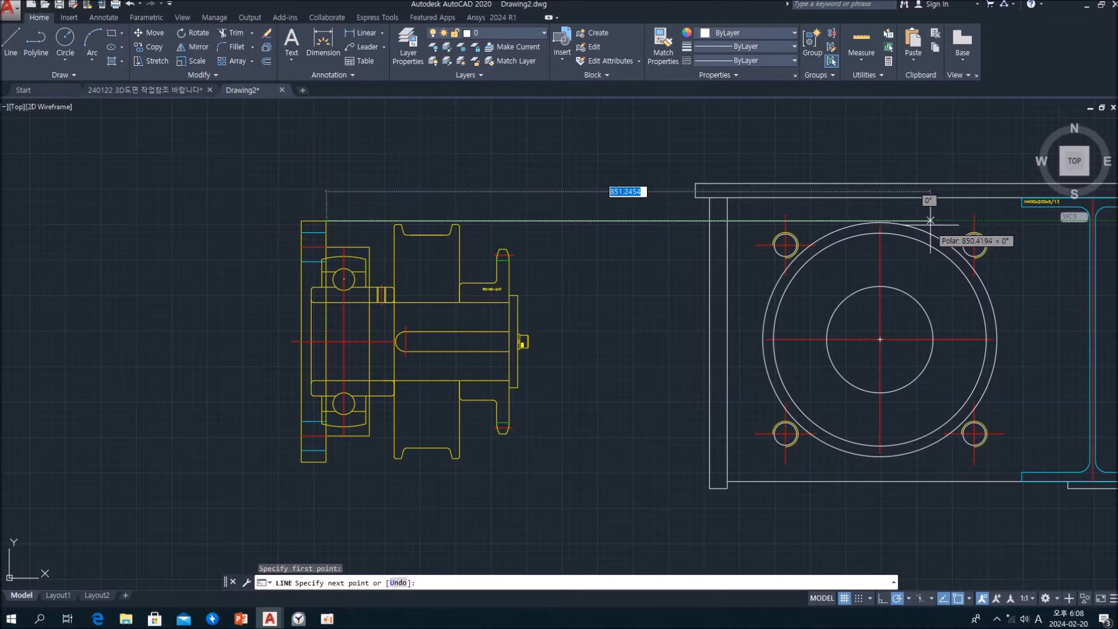
key(Escape)
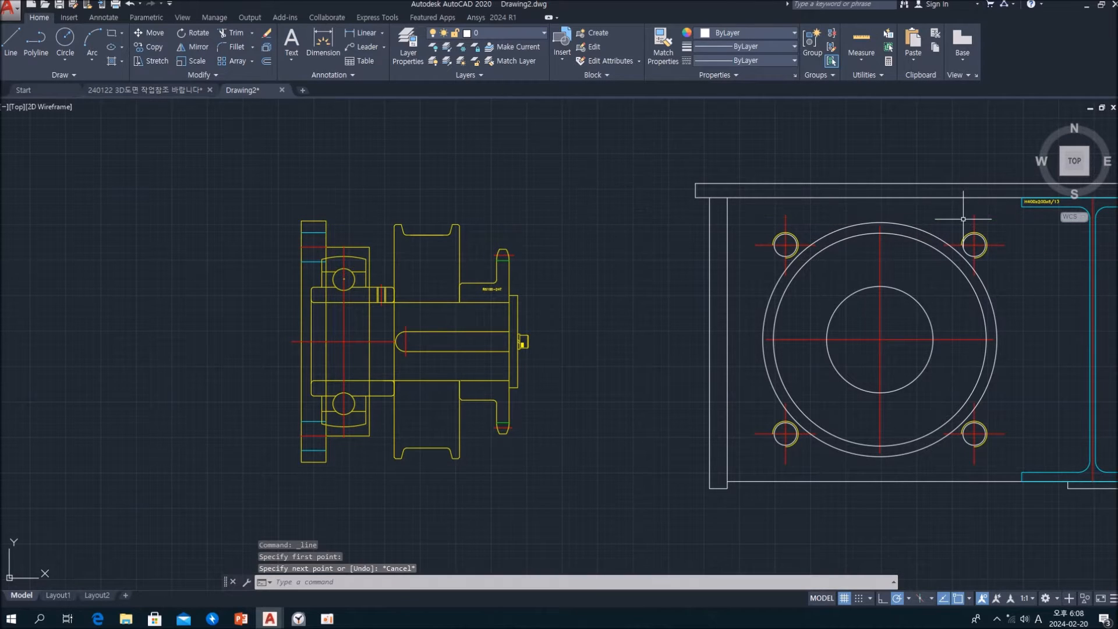
scroll(332, 220, up, 4)
scroll(332, 220, down, 4)
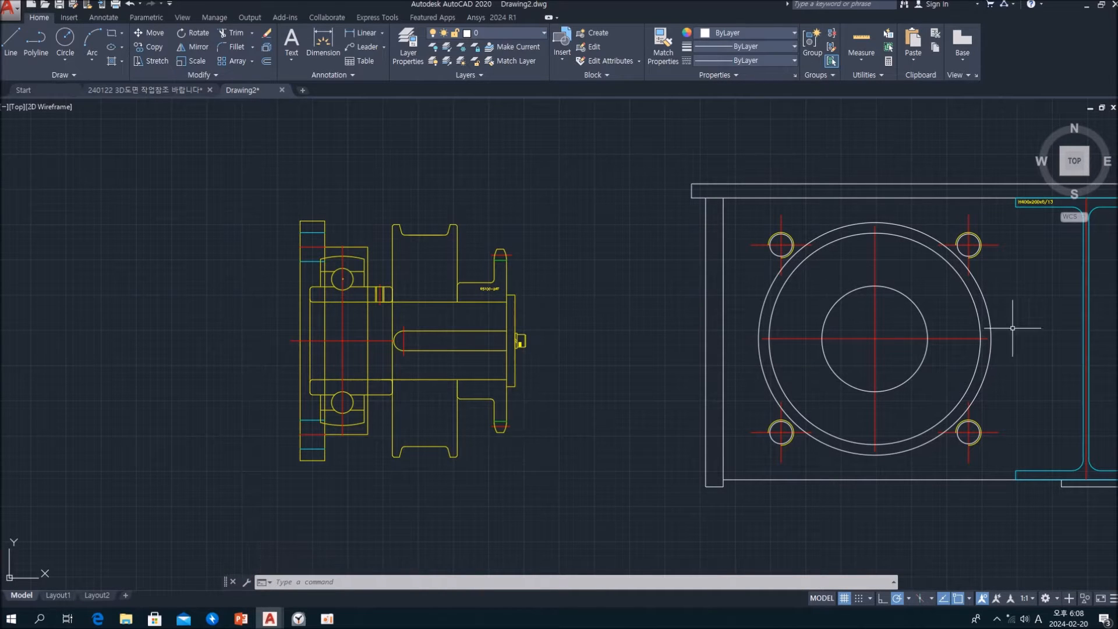
middle_drag(644, 350, 537, 341)
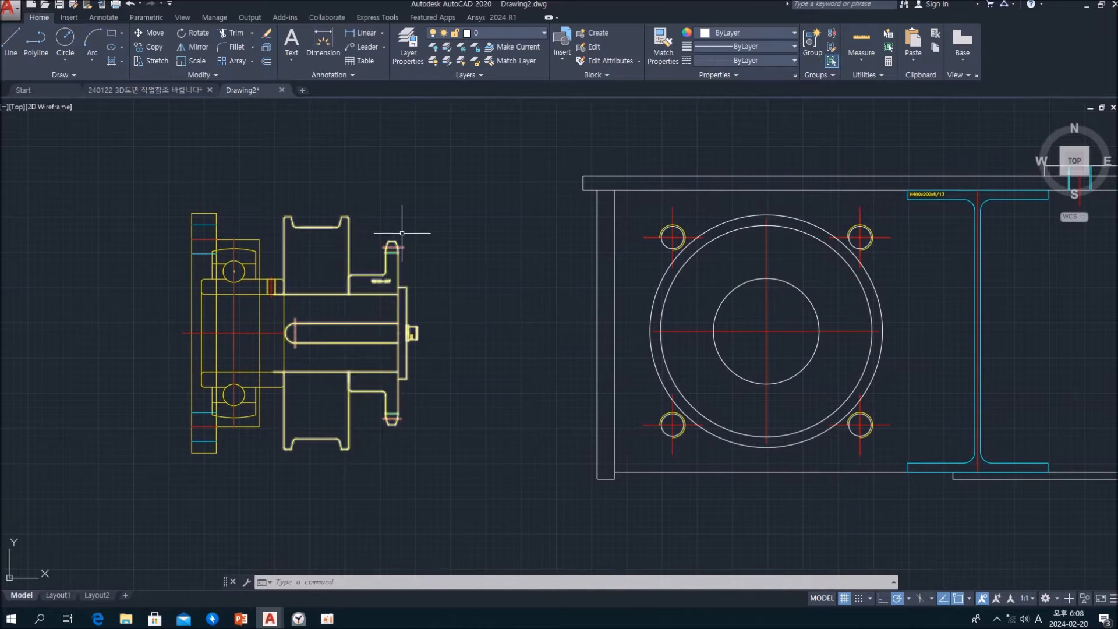
scroll(455, 344, up, 4)
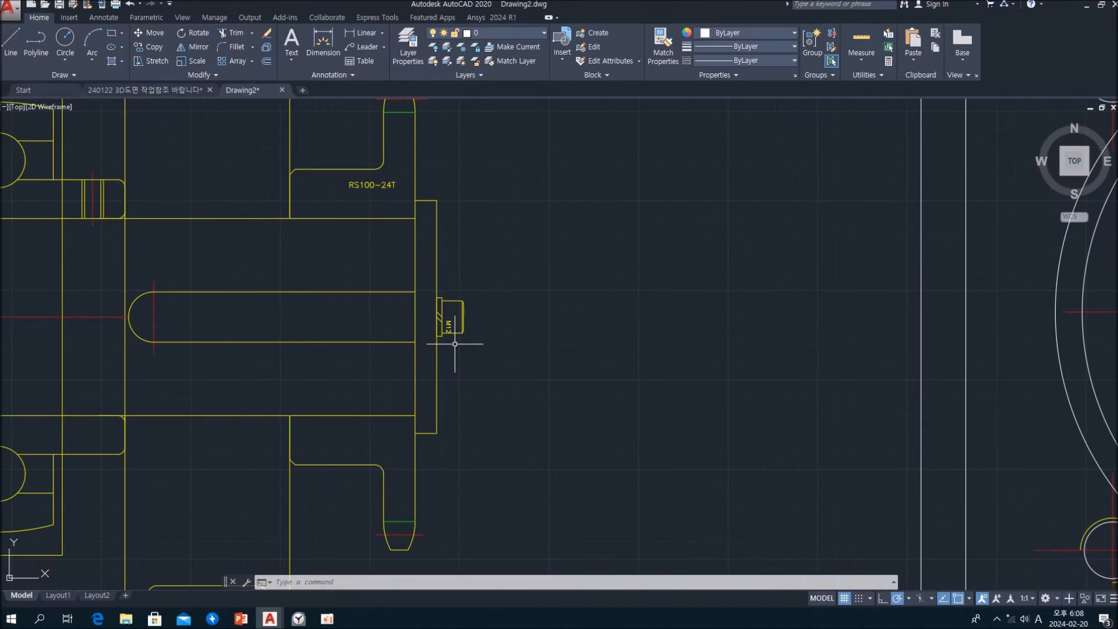
scroll(455, 344, down, 4)
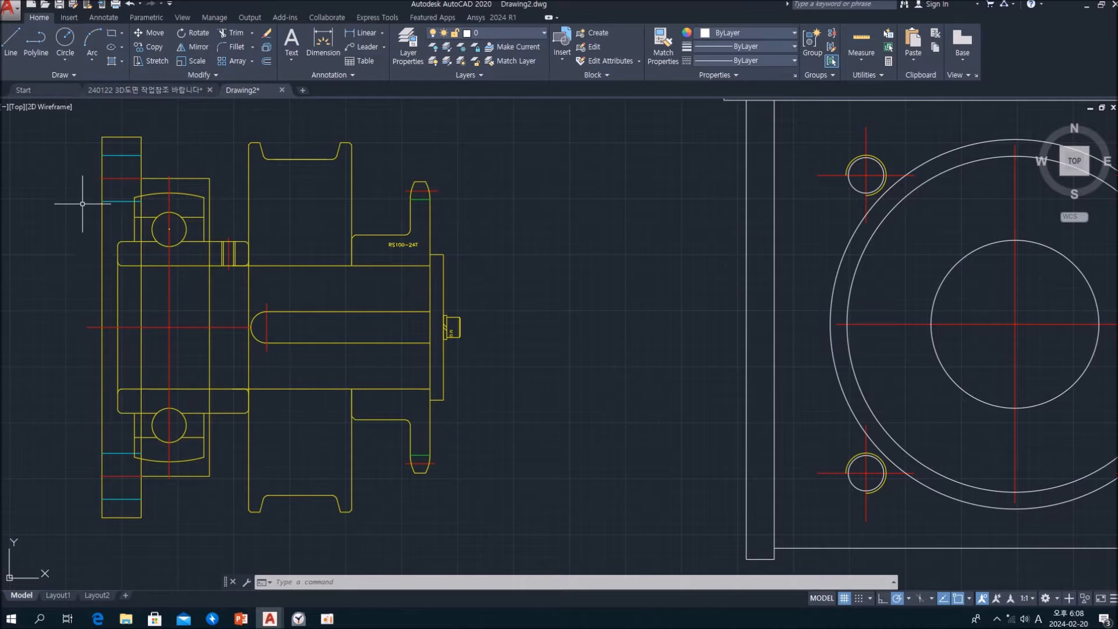
scroll(669, 332, down, 3)
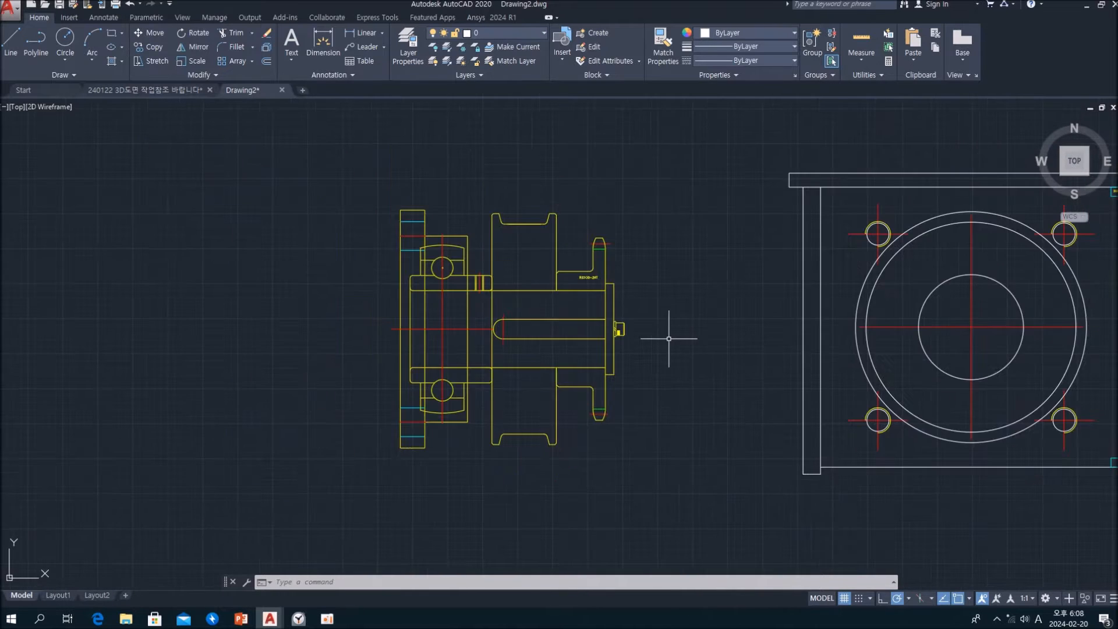
Examine the wheel and bearing assembly and the full side-view frame laid out side by side in Drawing2
middle_drag(673, 369, 398, 389)
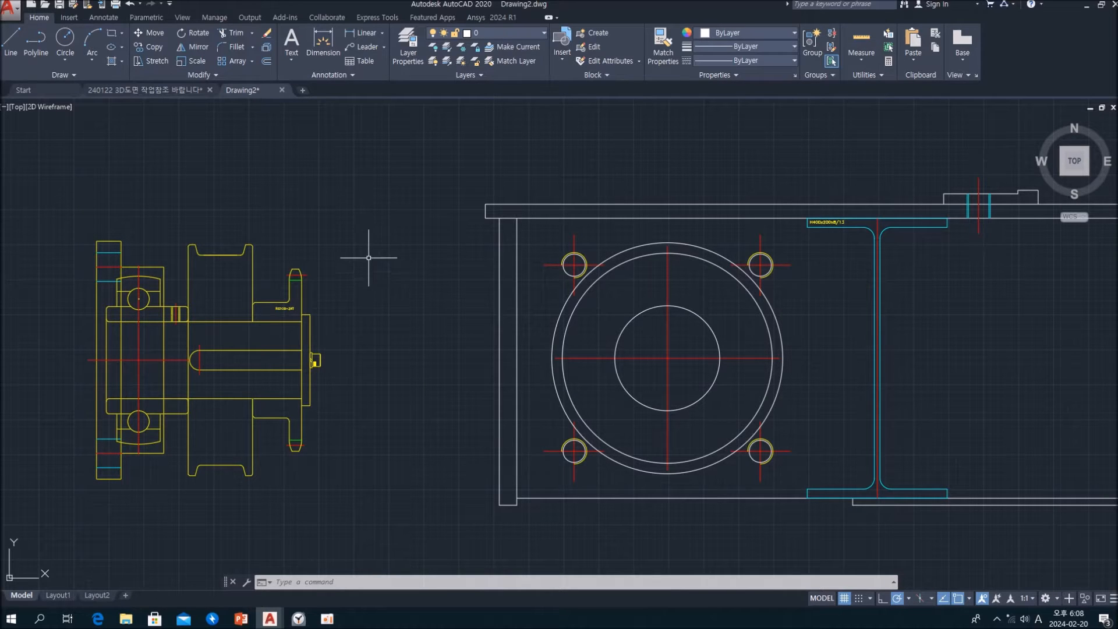
scroll(369, 257, down, 1)
mouse_move(371, 257)
middle_down()
mouse_move(219, 250)
mouse_move(312, 245)
middle_up()
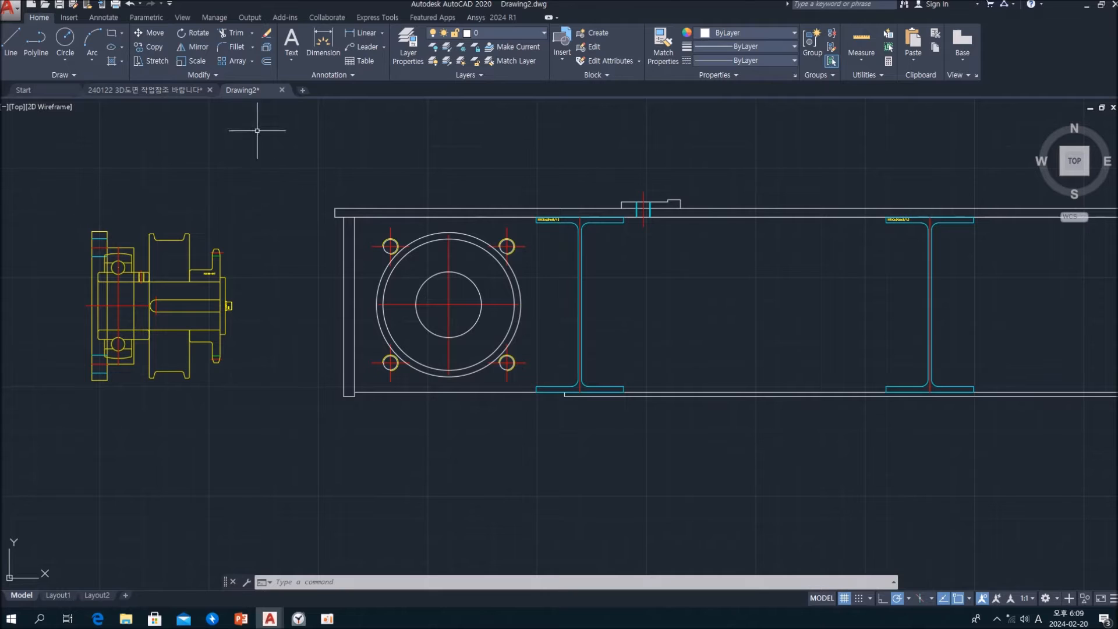
mouse_move(318, 212)
middle_down()
mouse_move(366, 242)
mouse_move(438, 232)
mouse_move(315, 232)
middle_up()
scroll(416, 249, up, 2)
scroll(416, 248, down, 2)
scroll(408, 241, down, 3)
scroll(310, 230, up, 1)
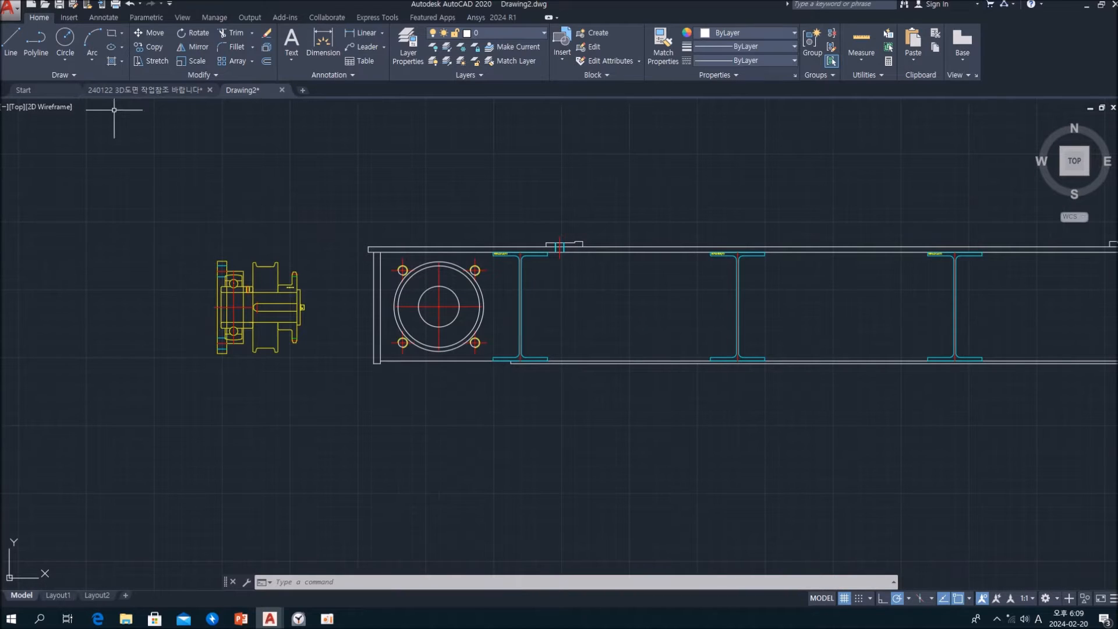
Save the drawing as Drawing2.dwg in the root of the DATA (E:) drive
click(60, 5)
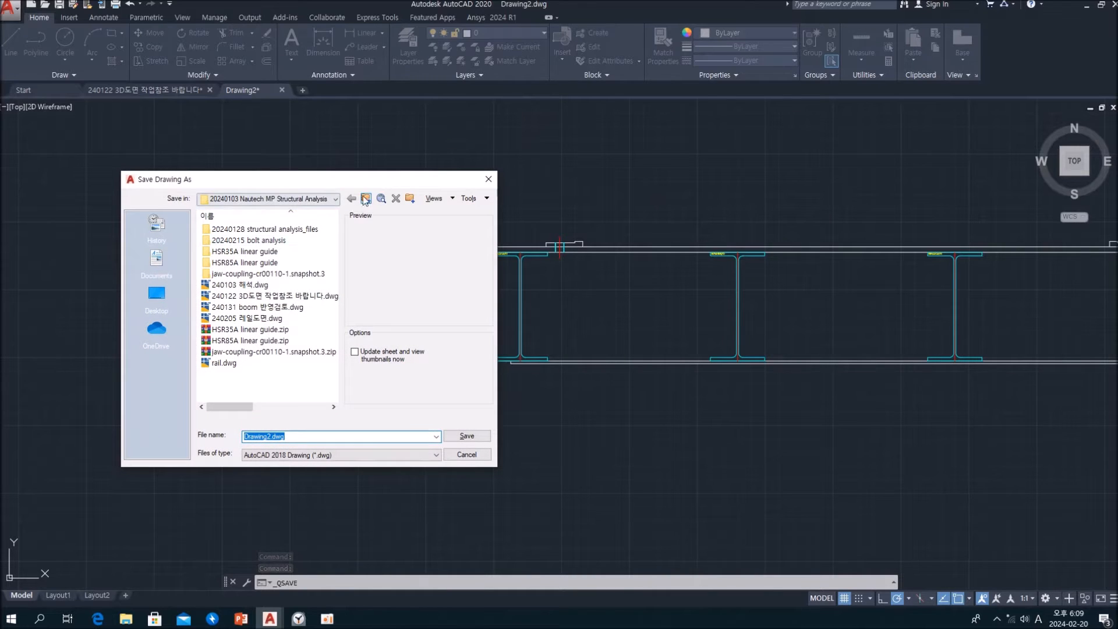
click(366, 200)
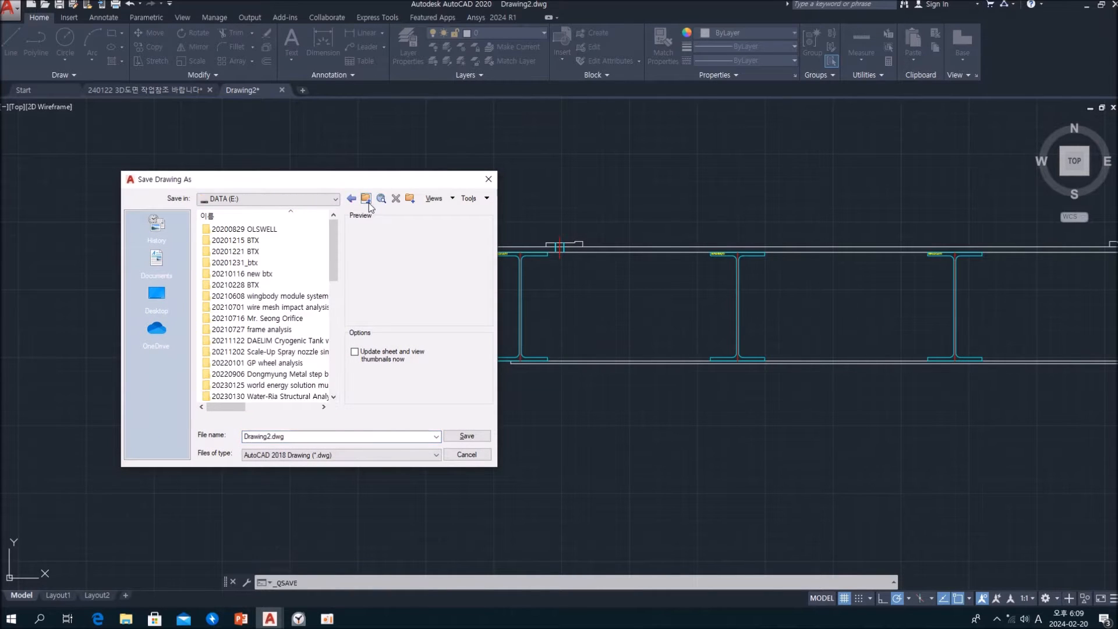
click(307, 436)
click(463, 436)
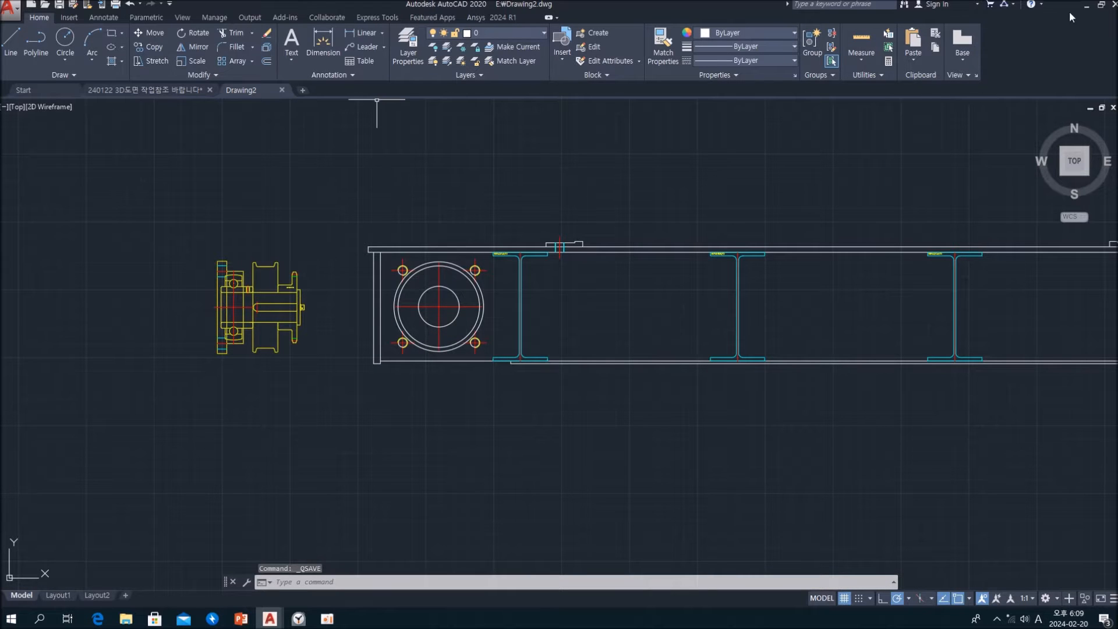
Launch Ansys Workbench 2024 R1 and add a Static Structural system to the project schematic
click(1088, 6)
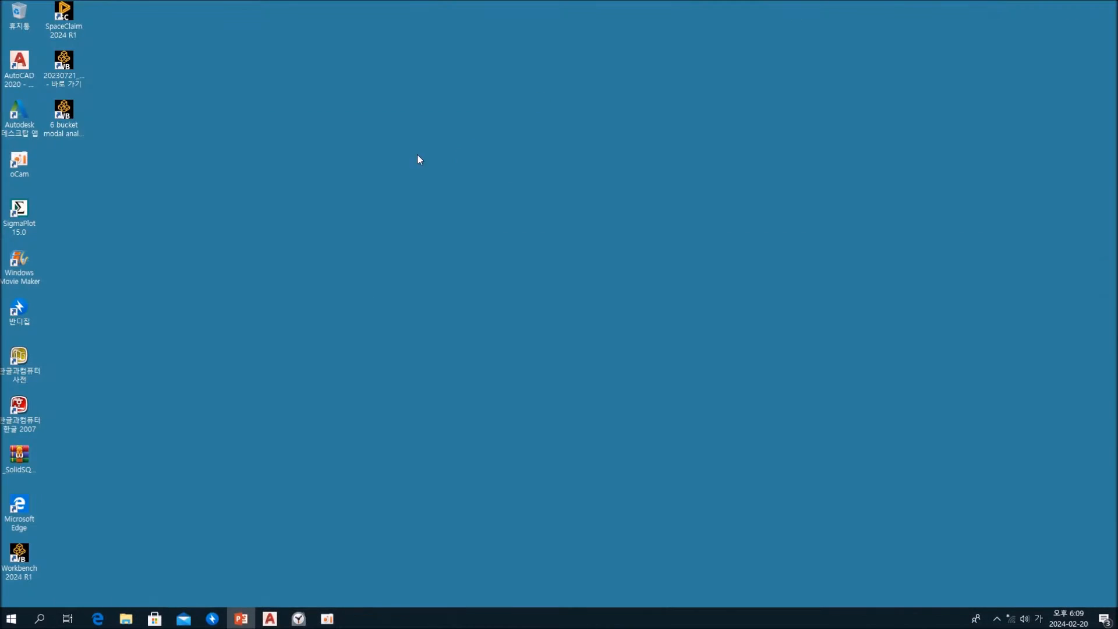
double_click(17, 555)
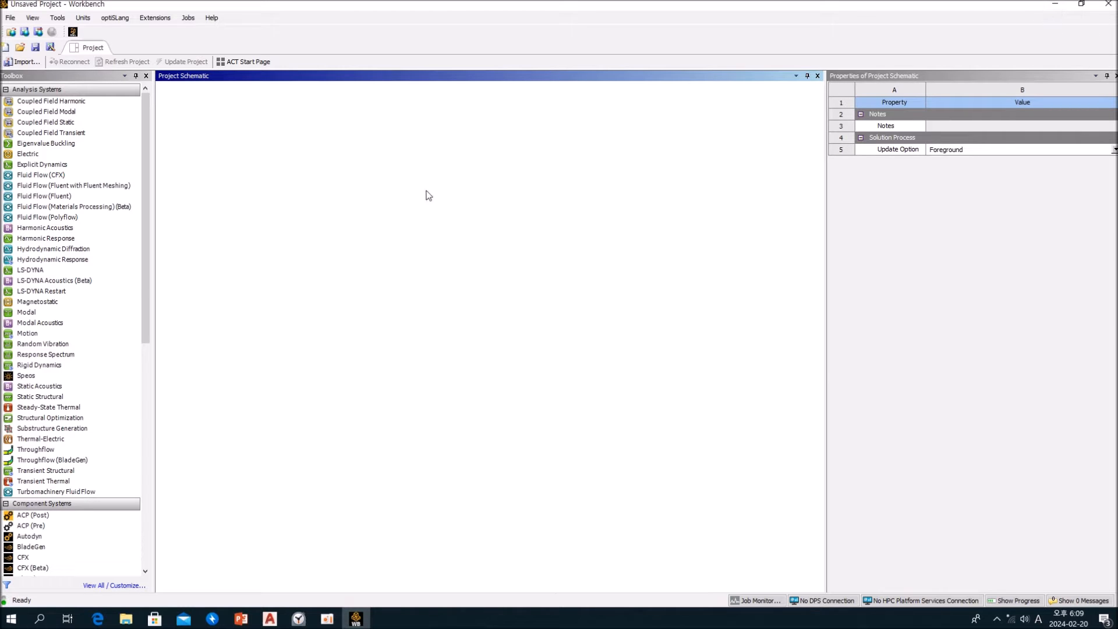
click(36, 399)
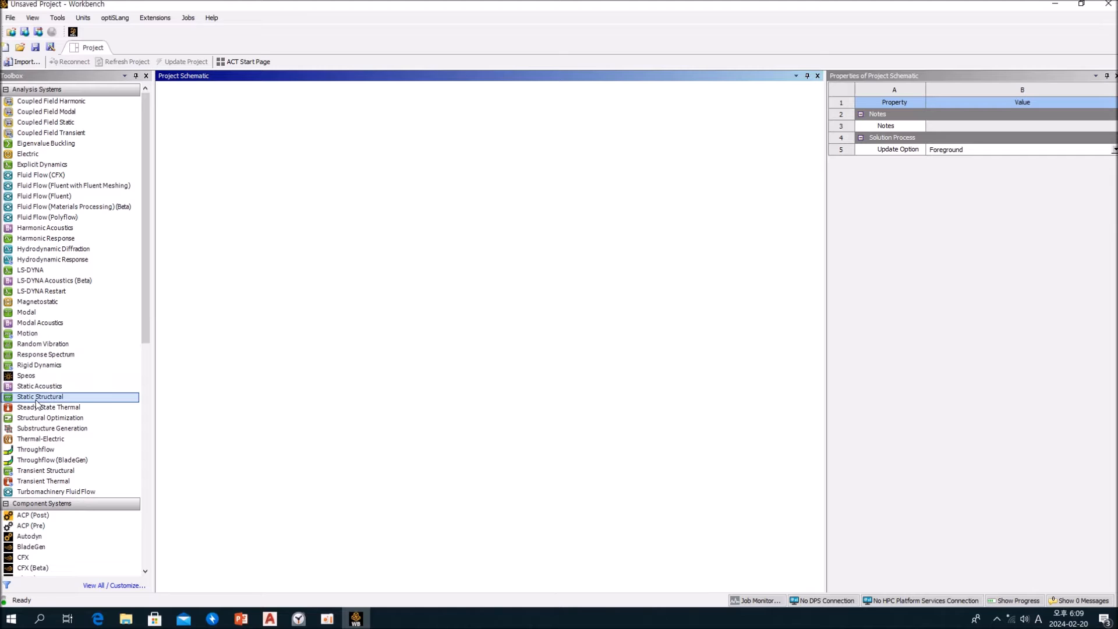
double_click(36, 398)
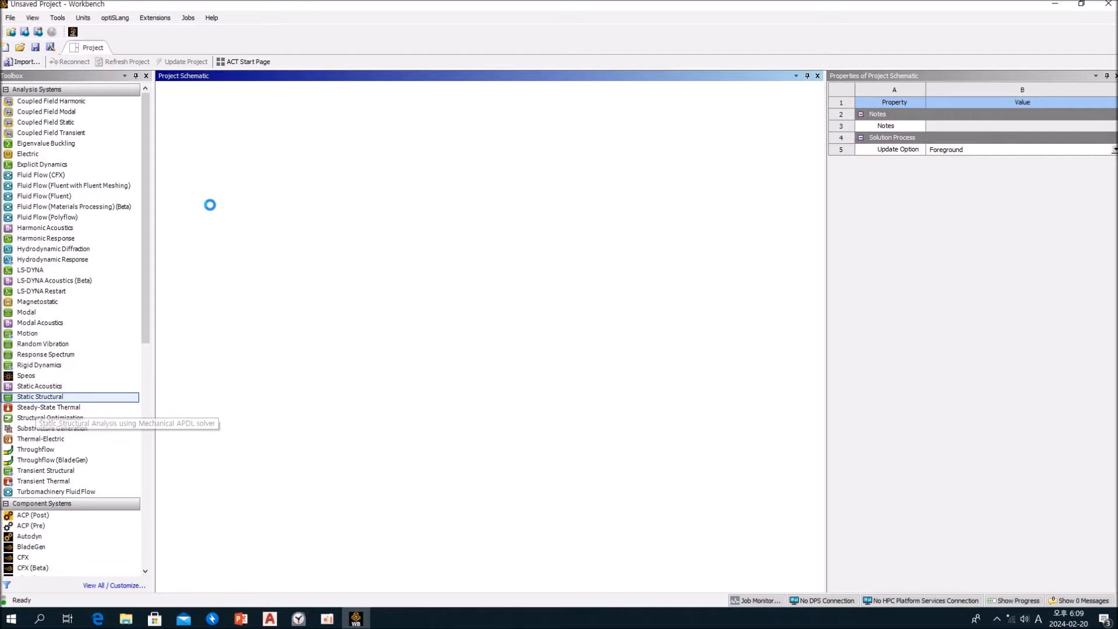
click(244, 275)
Create a new SpaceClaim geometry for the Static Structural system and switch the empty design from sketching to 3D mode
click(228, 150)
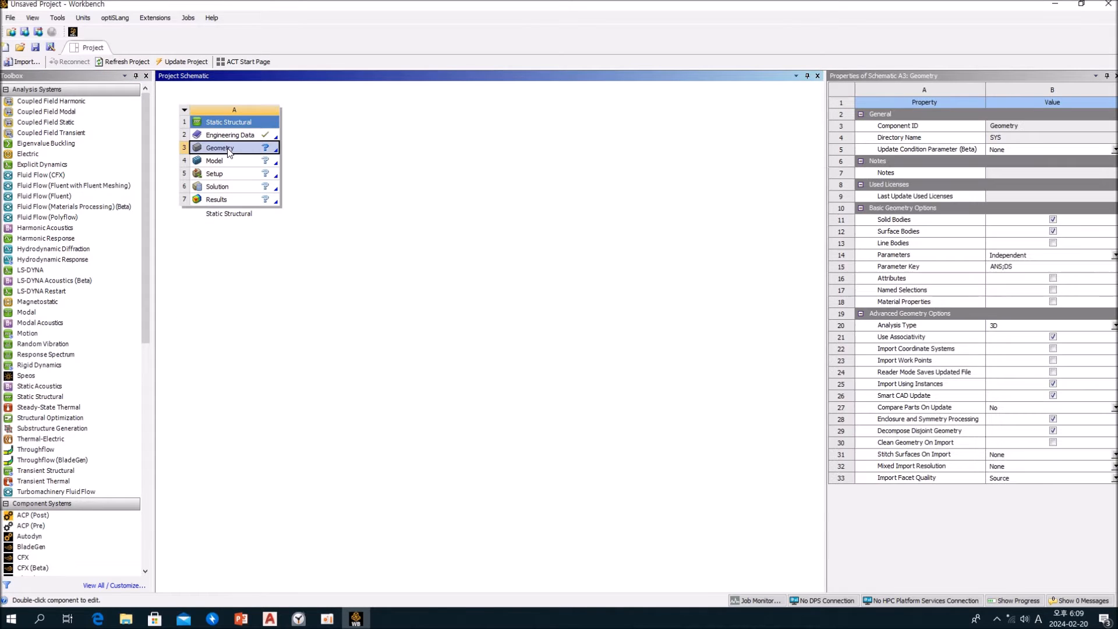
right_click(229, 151)
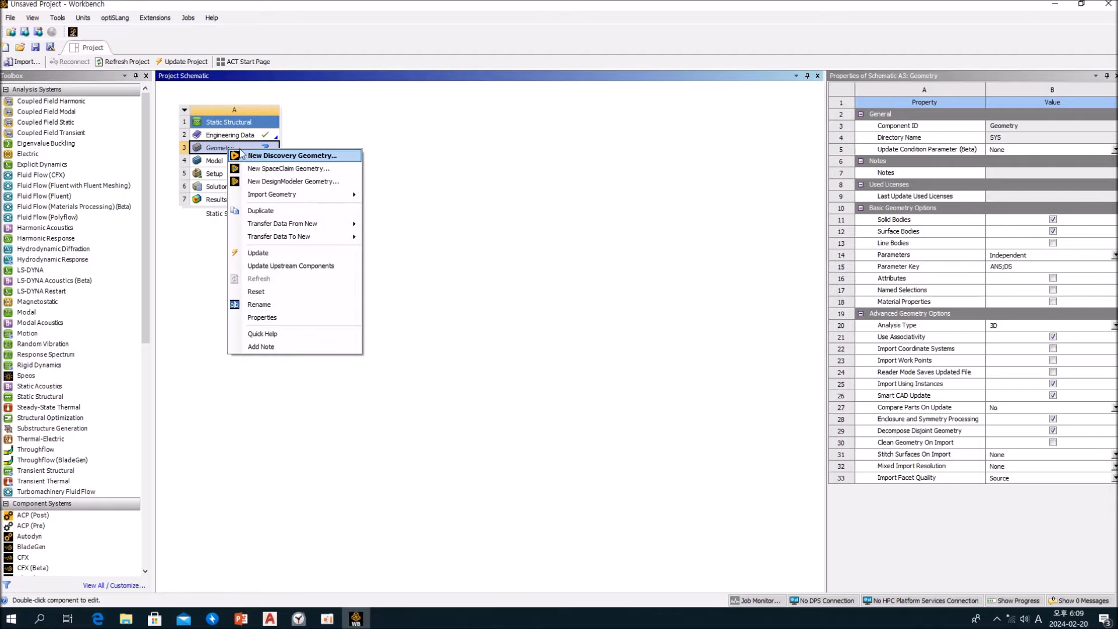
click(334, 170)
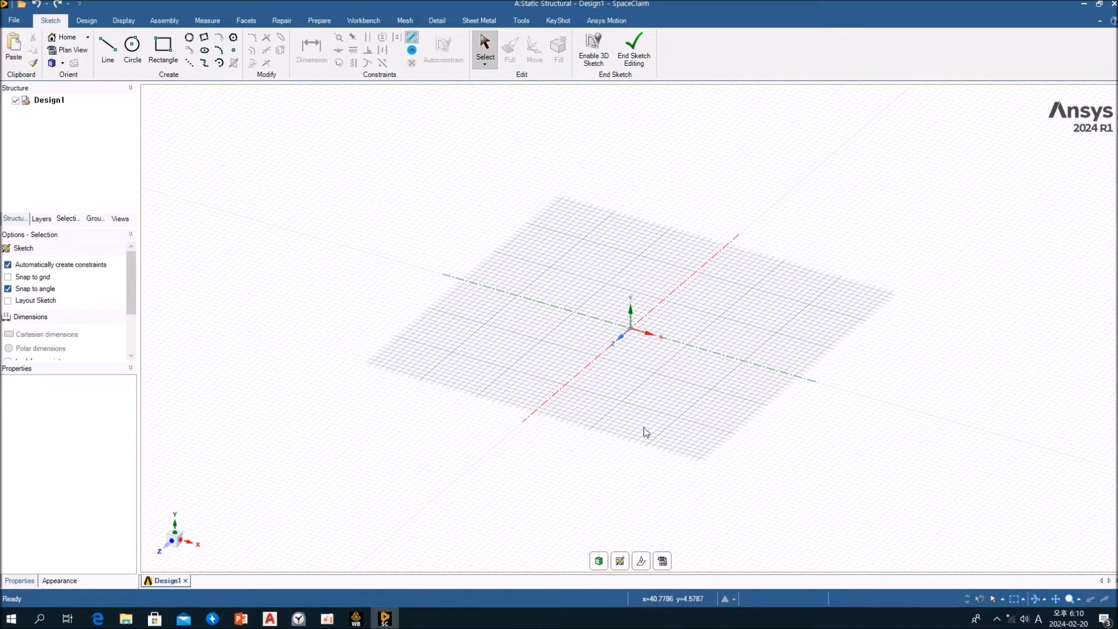
click(600, 561)
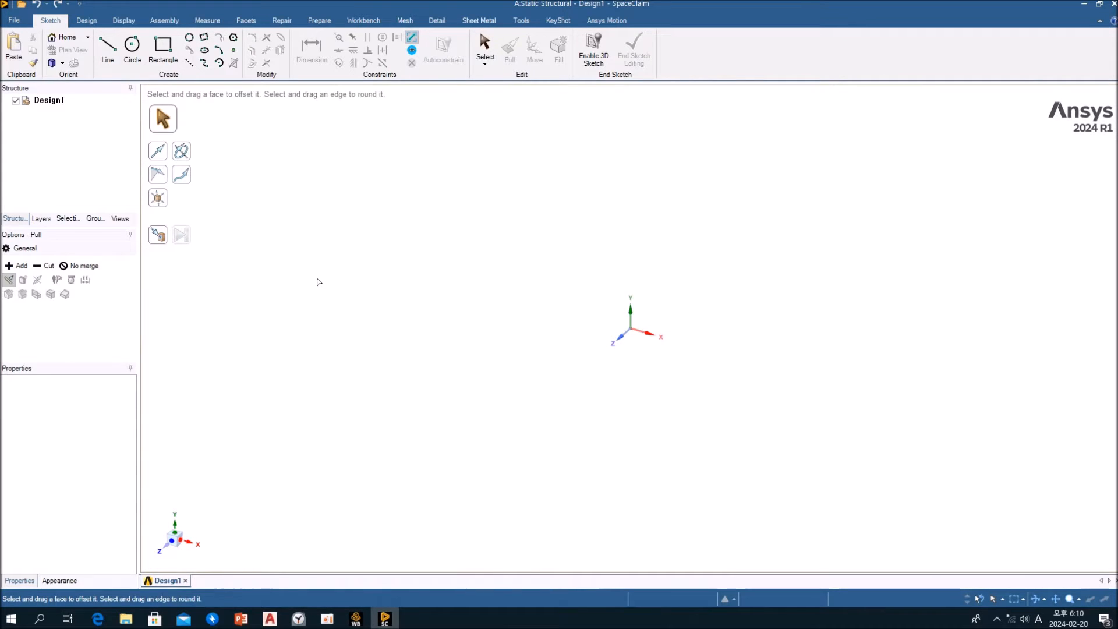
key(s)
Browse the DATA (E:) drive for AutoCAD (*.dwg;*.dxf) files to open and select Drawing2.dwg
click(21, 6)
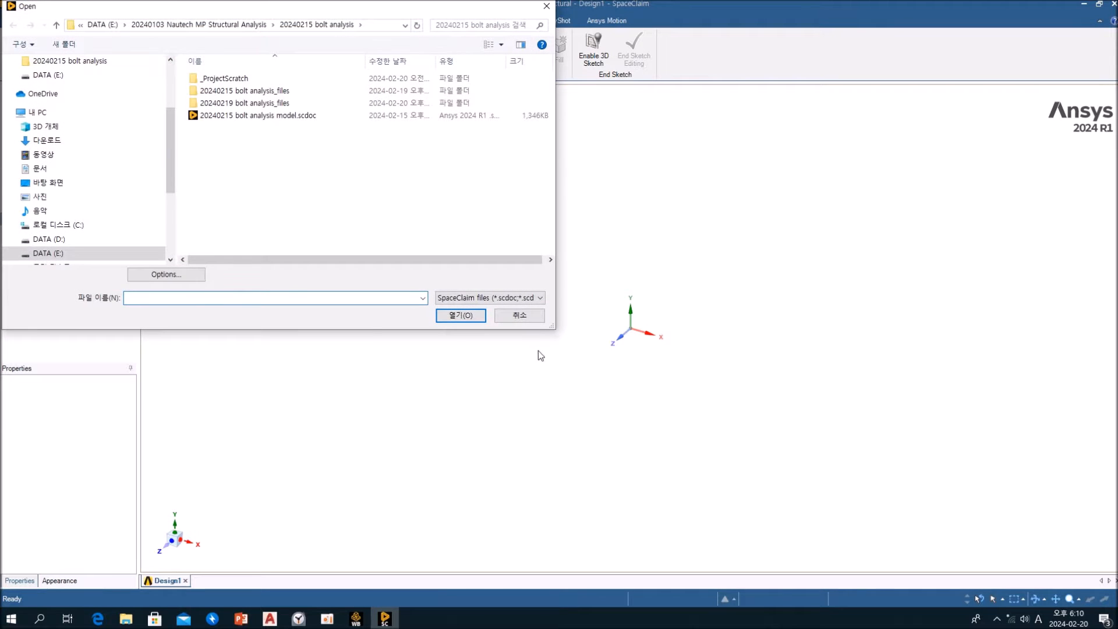
click(533, 320)
click(13, 19)
click(30, 69)
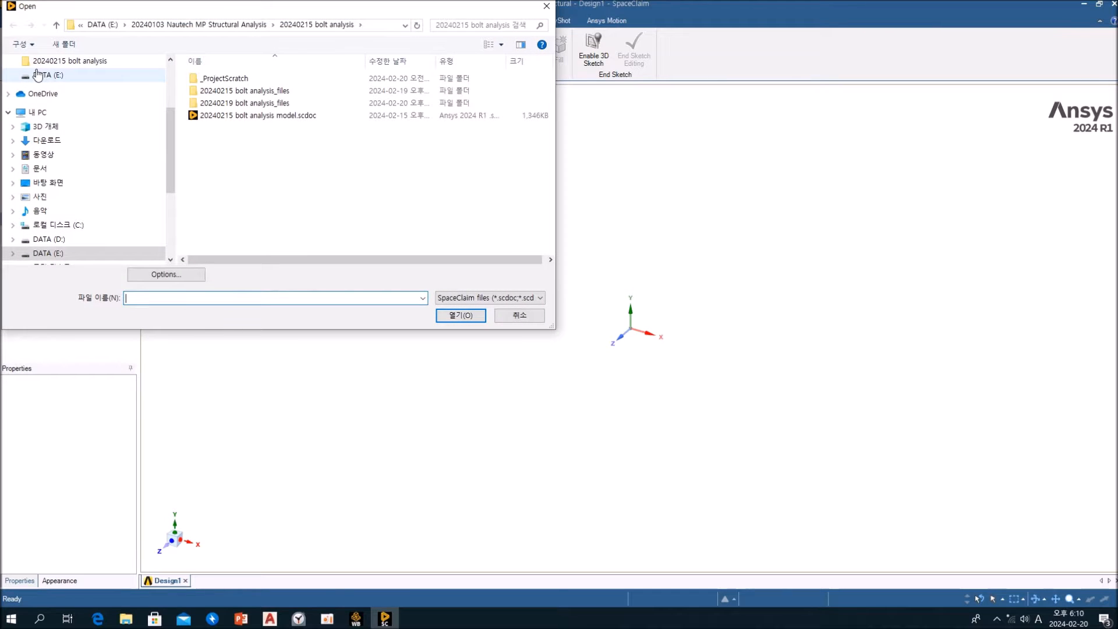
click(107, 26)
scroll(470, 202, down, 3)
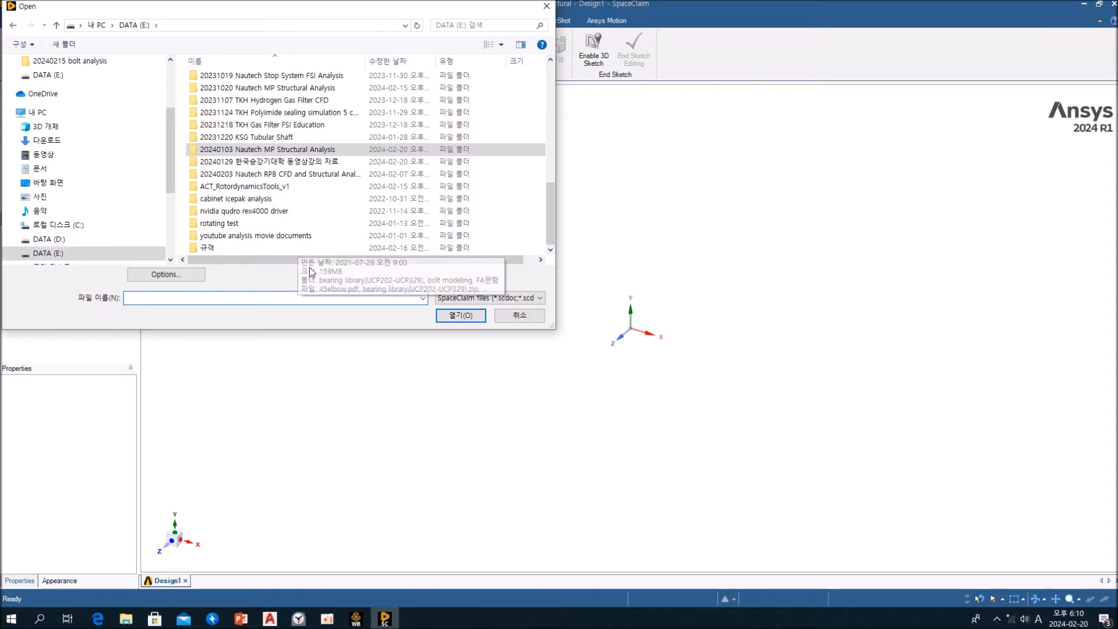
click(531, 300)
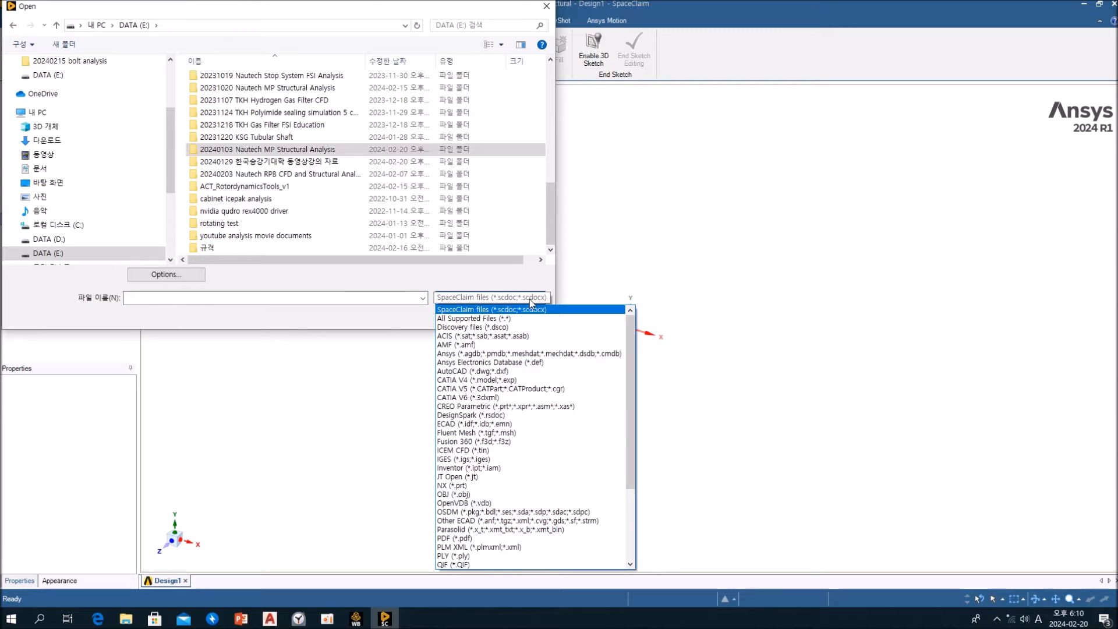
click(517, 370)
scroll(504, 206, down, 3)
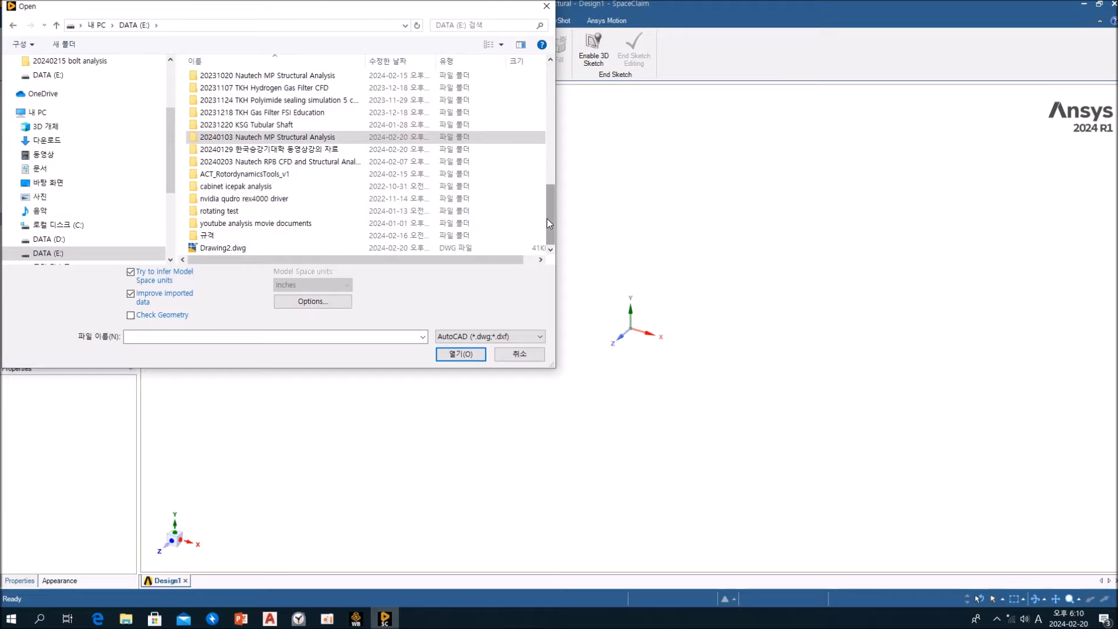
click(227, 249)
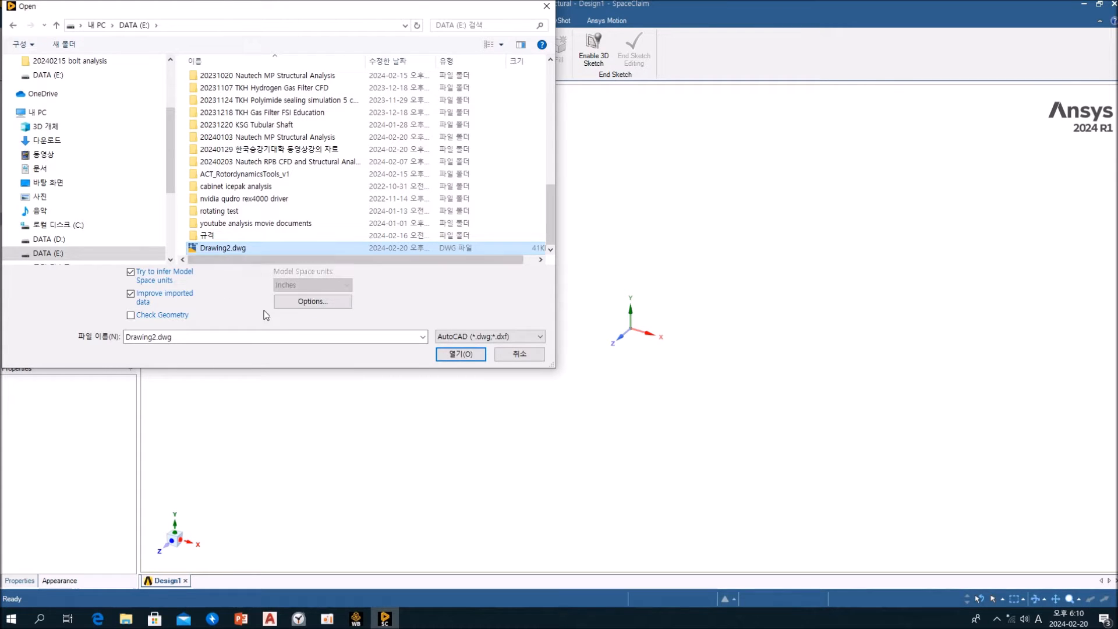
Try to open Drawing2.dwg with the Line bodies import option turned off
click(301, 307)
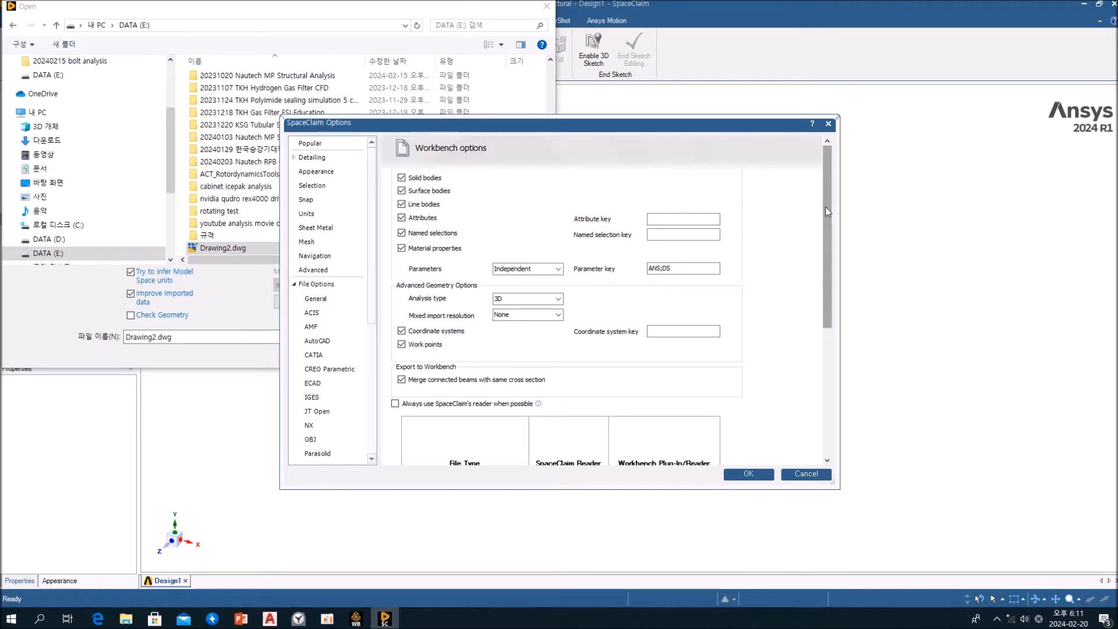
click(403, 205)
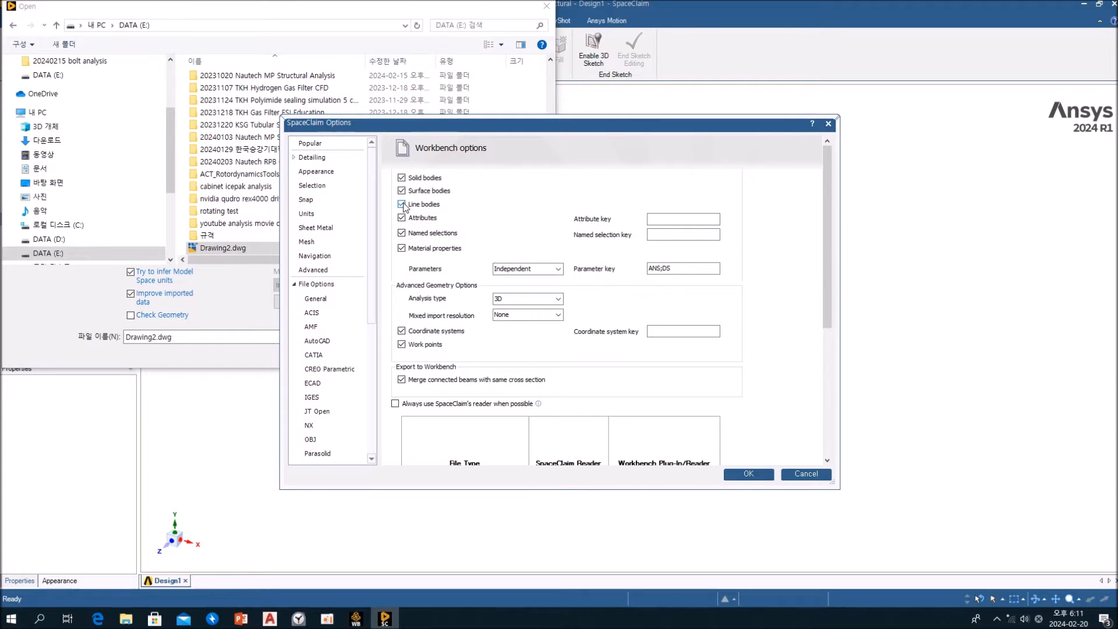
click(752, 474)
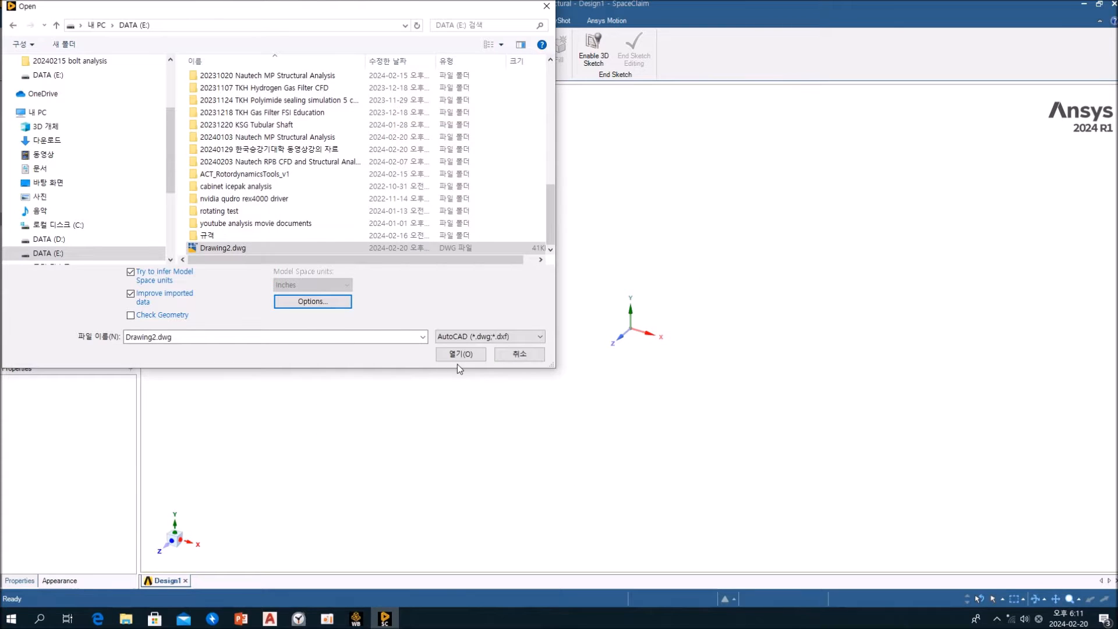
click(460, 354)
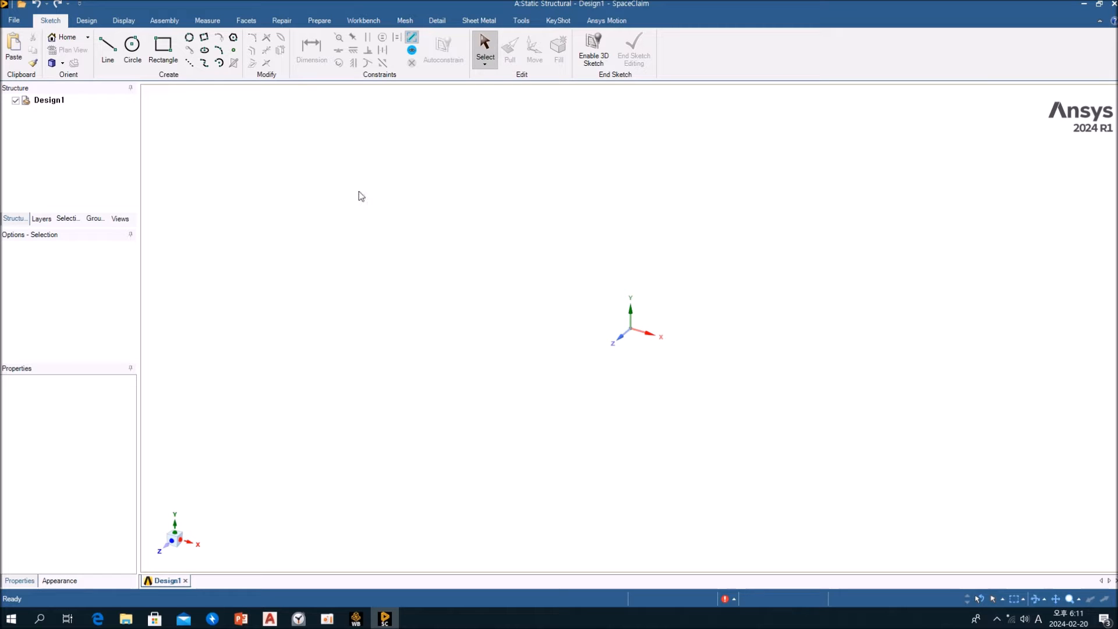
Open Drawing2.dwg from the DATA (E:) drive with the Line bodies option turned on in the Workbench options
click(22, 5)
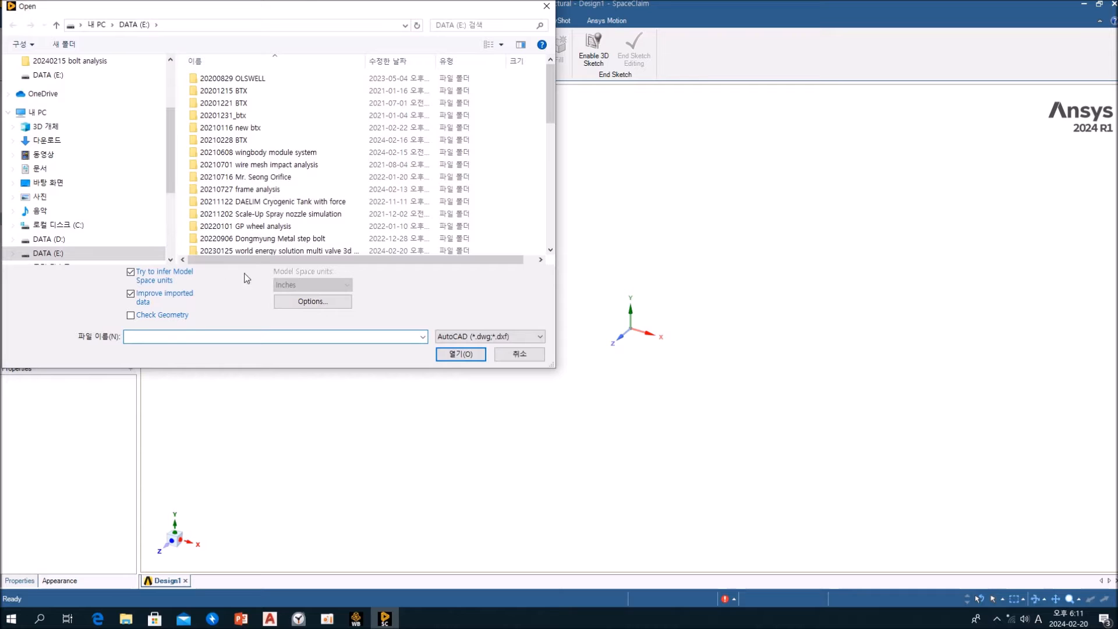
scroll(547, 125, down, 2)
drag(550, 123, 547, 221)
click(236, 248)
click(292, 301)
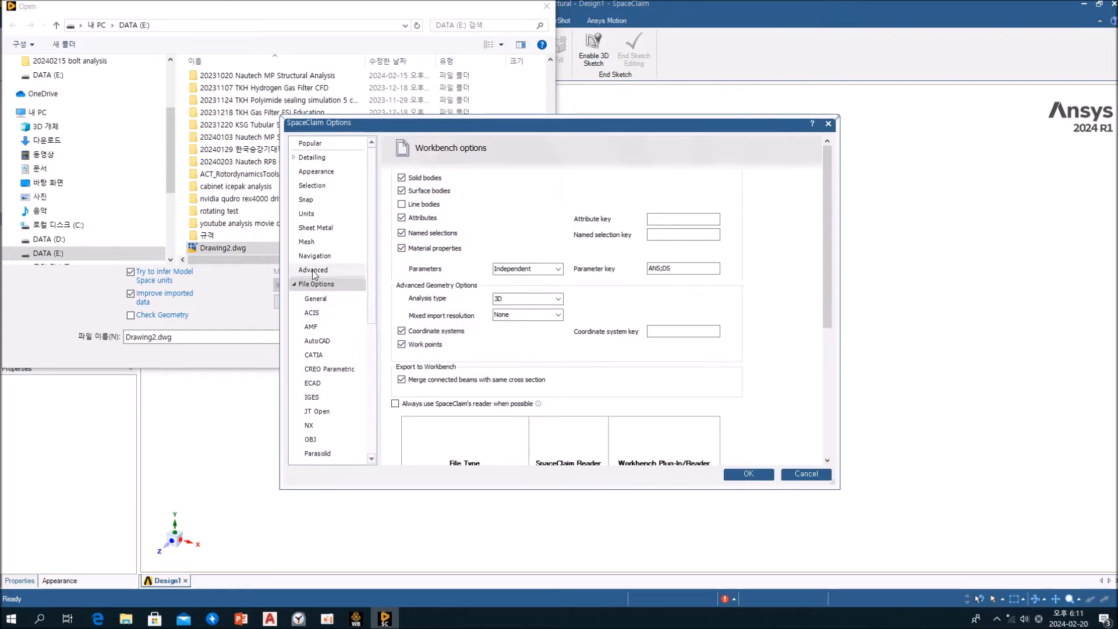
click(412, 205)
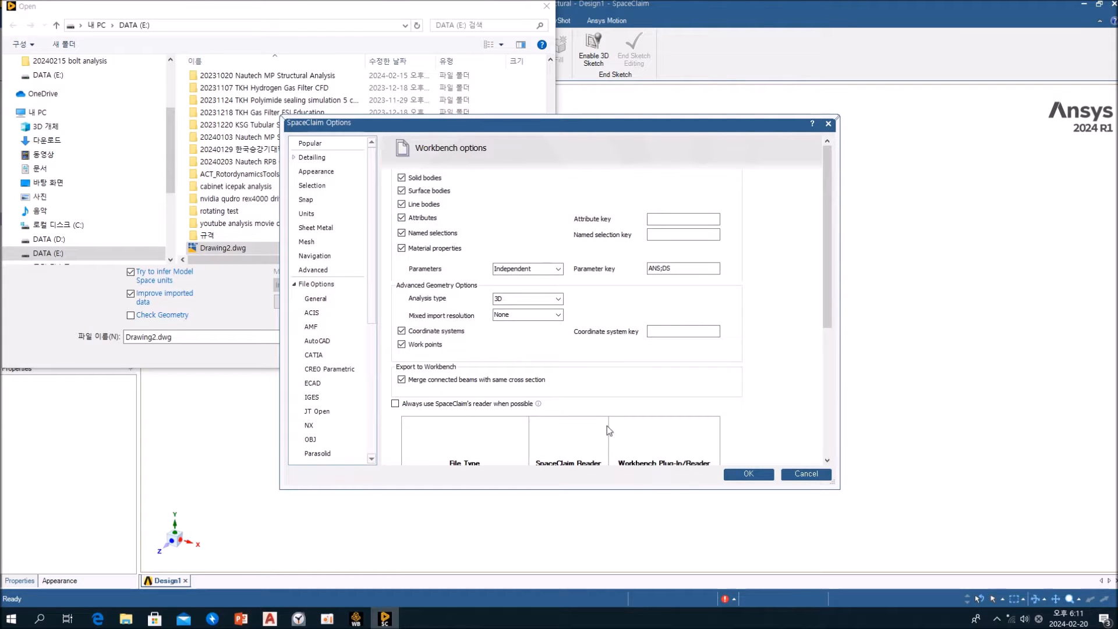
click(748, 474)
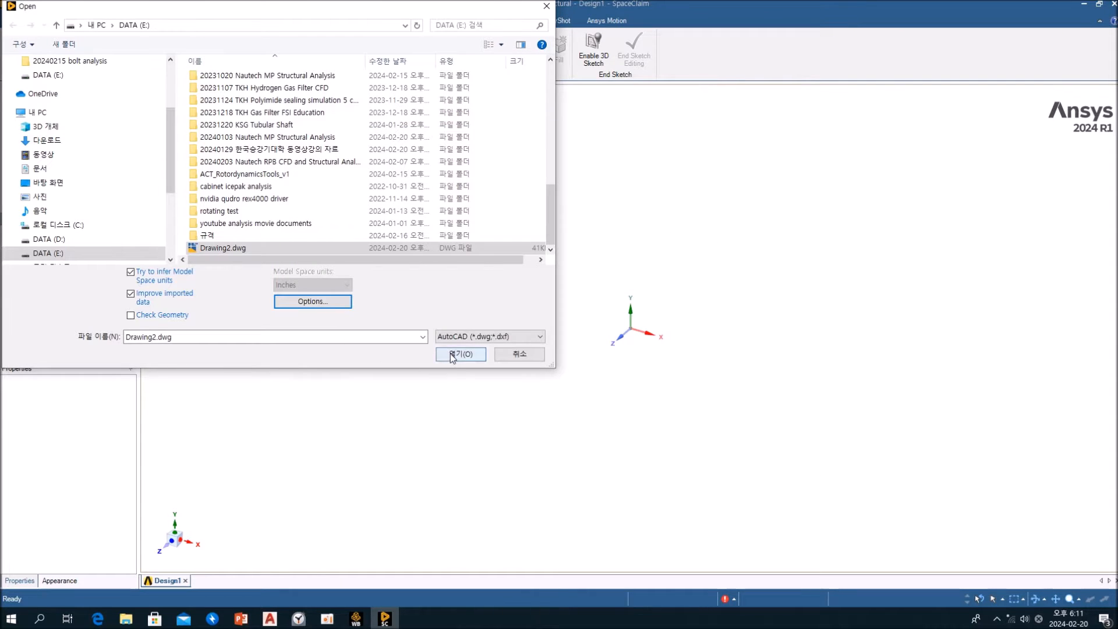
click(450, 354)
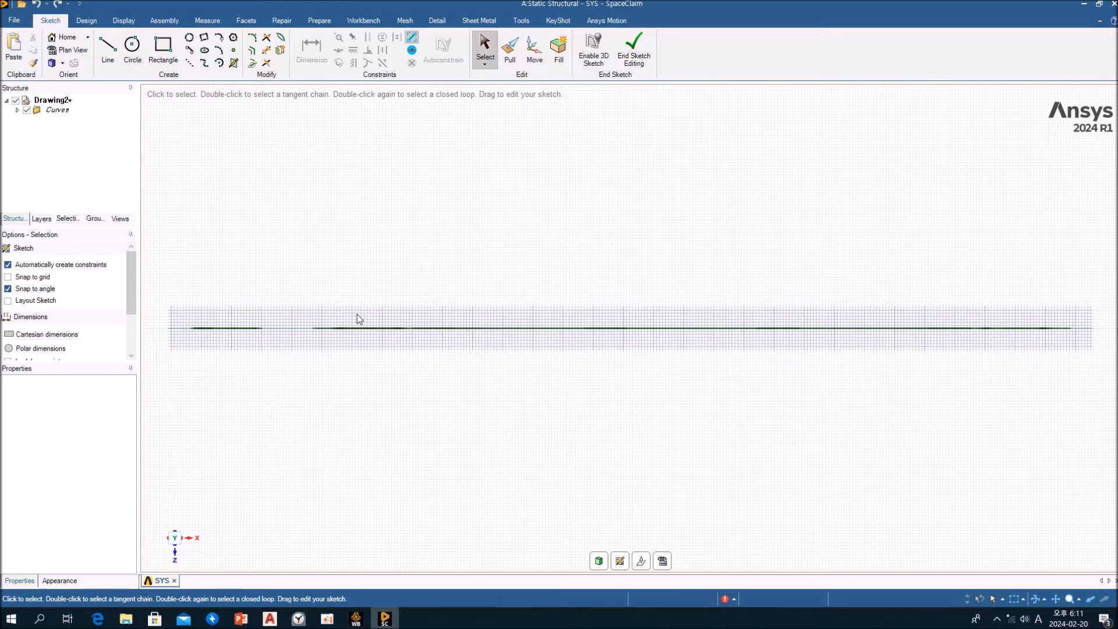
Try to select all imported curves for the Move tool in sketch mode, using the Curves folder and a window selection
scroll(591, 279, down, 3)
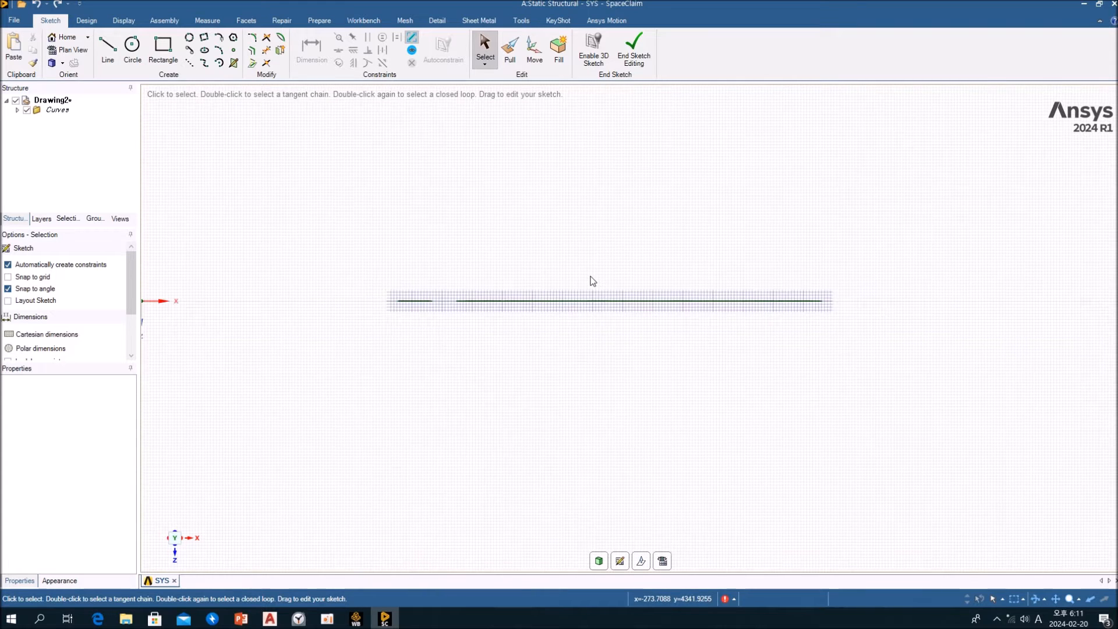
mouse_move(593, 274)
middle_down()
mouse_move(626, 289)
mouse_move(649, 325)
mouse_move(615, 365)
mouse_move(718, 292)
middle_up()
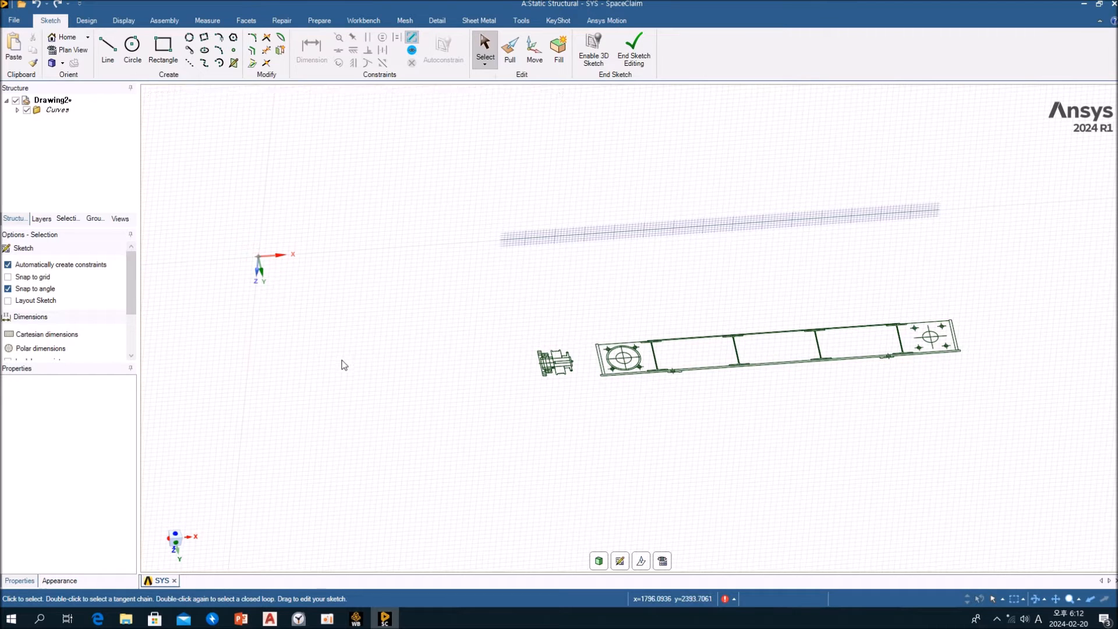
key(m)
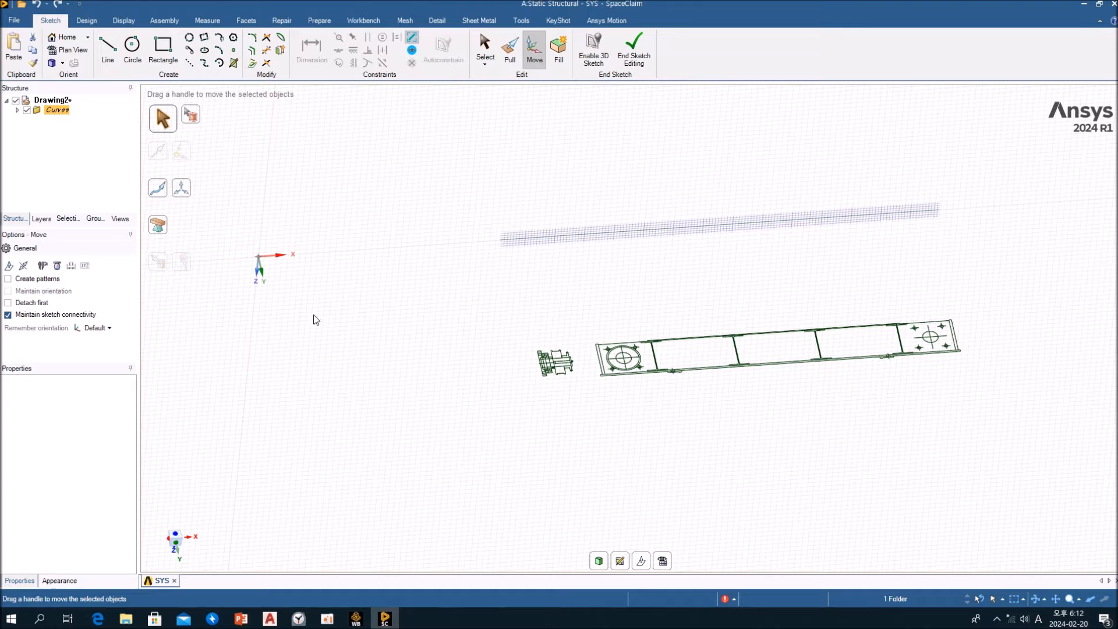
click(67, 112)
scroll(412, 342, down, 5)
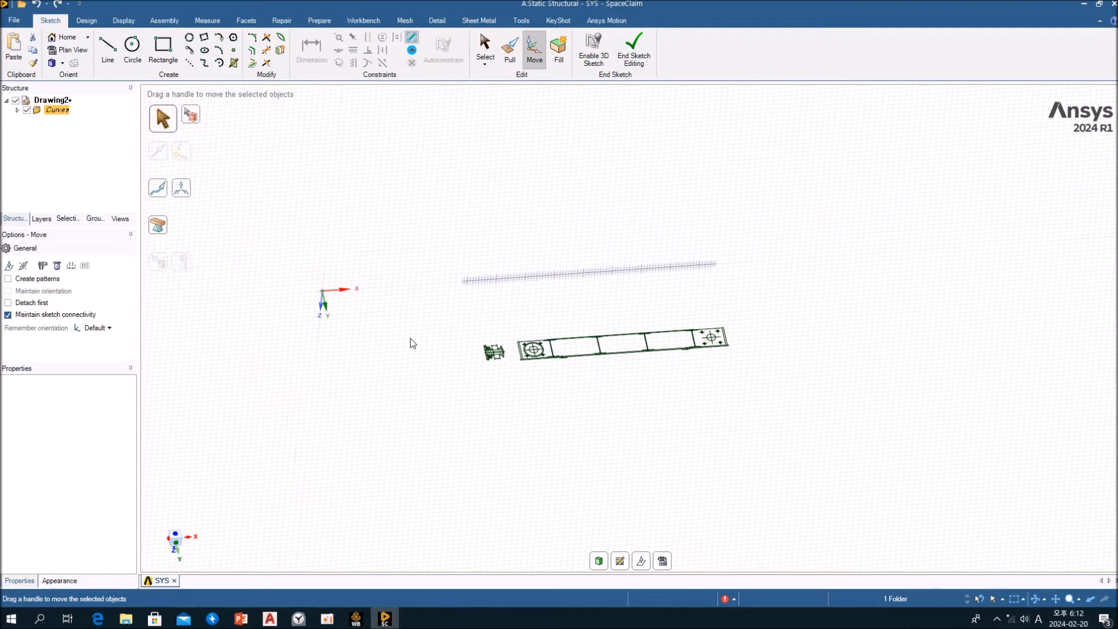
scroll(419, 370, up, 5)
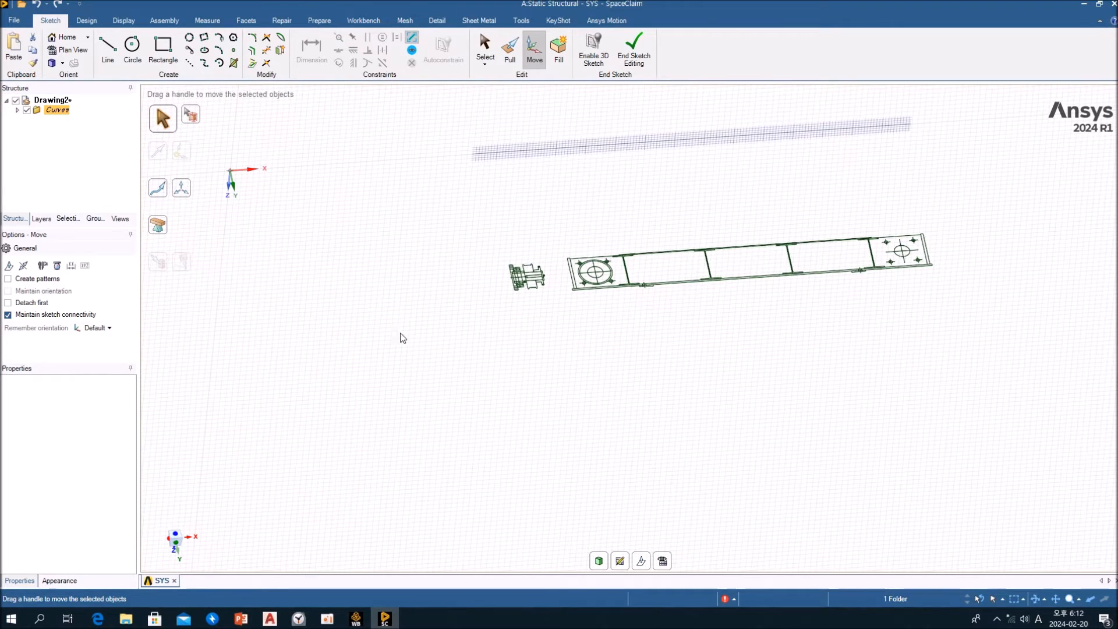
click(375, 338)
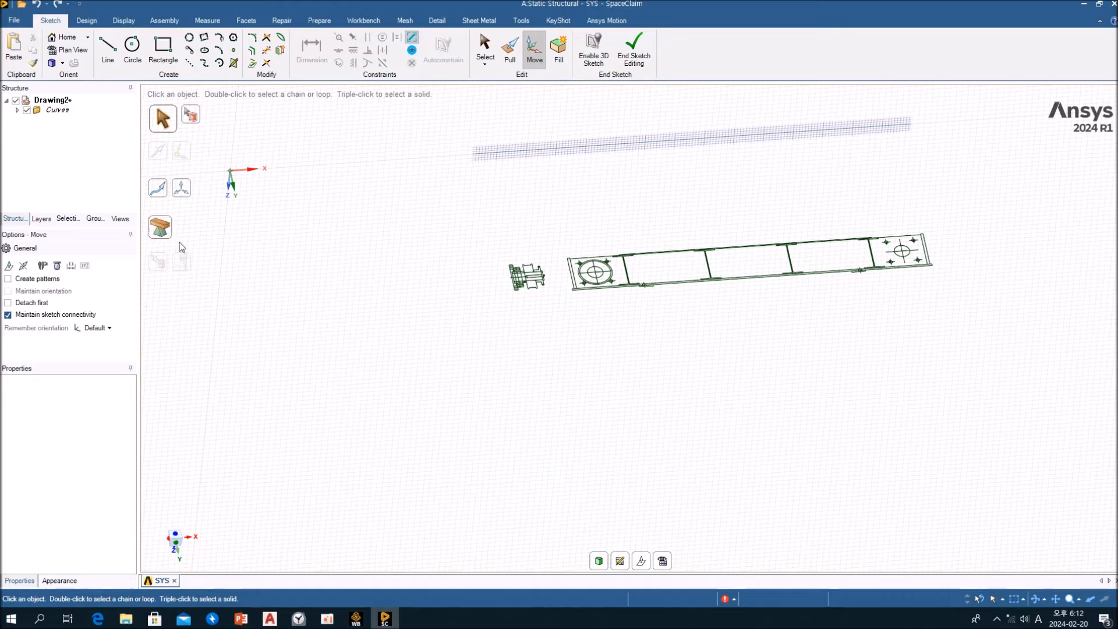
click(52, 112)
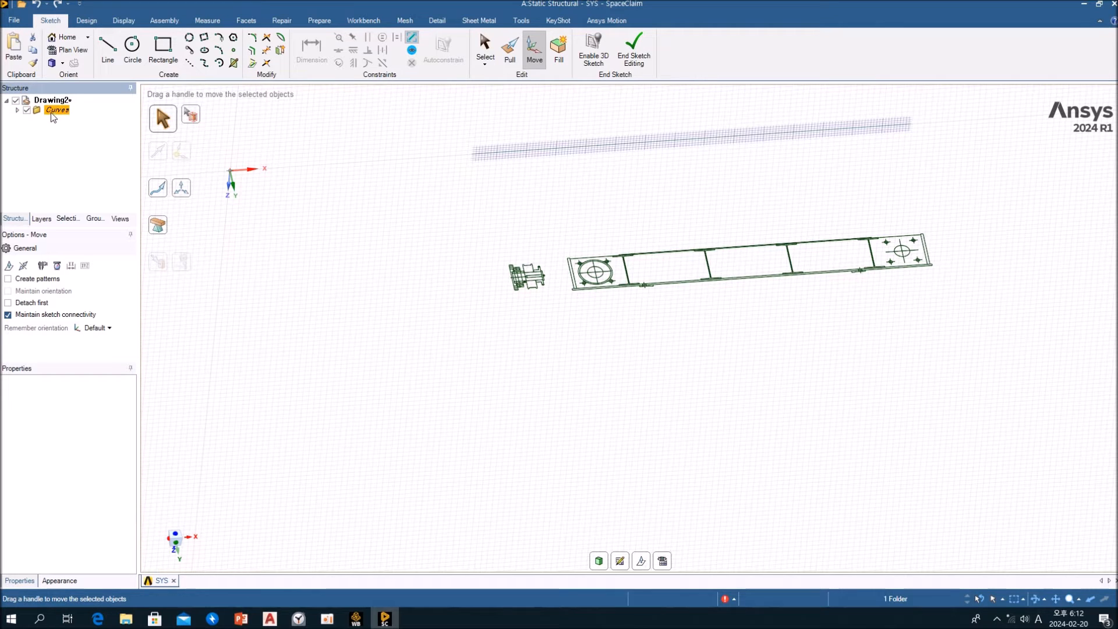
middle_drag(511, 291, 475, 299)
scroll(476, 299, down, 2)
scroll(476, 301, down, 5)
scroll(476, 301, up, 6)
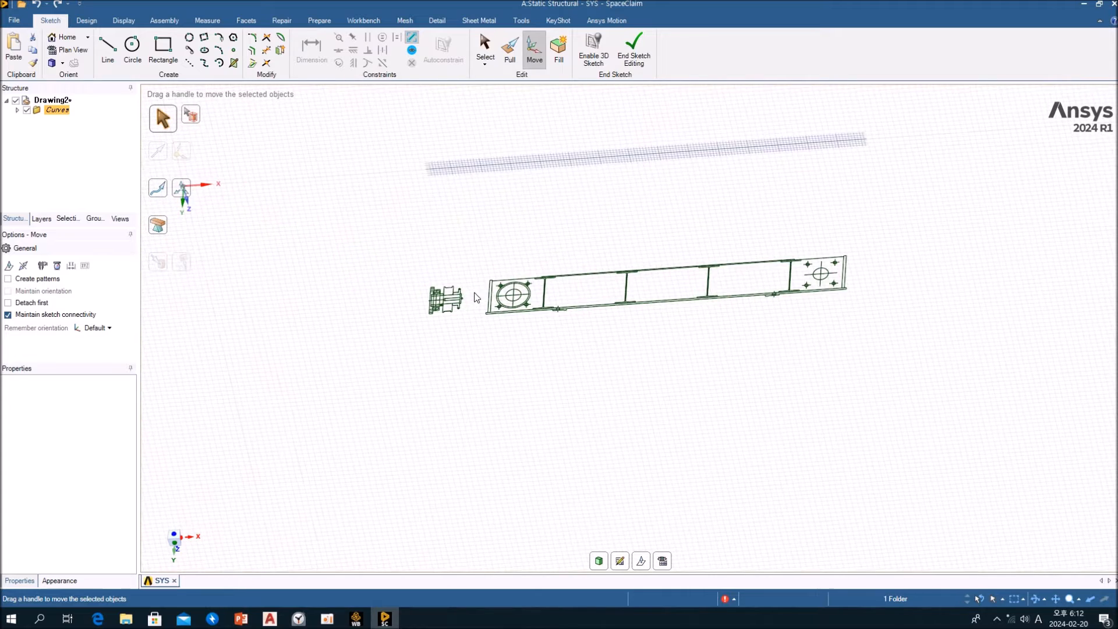
ctrl+middle_drag(322, 275, 601, 241)
ctrl+middle_drag(601, 242, 495, 275)
click(528, 245)
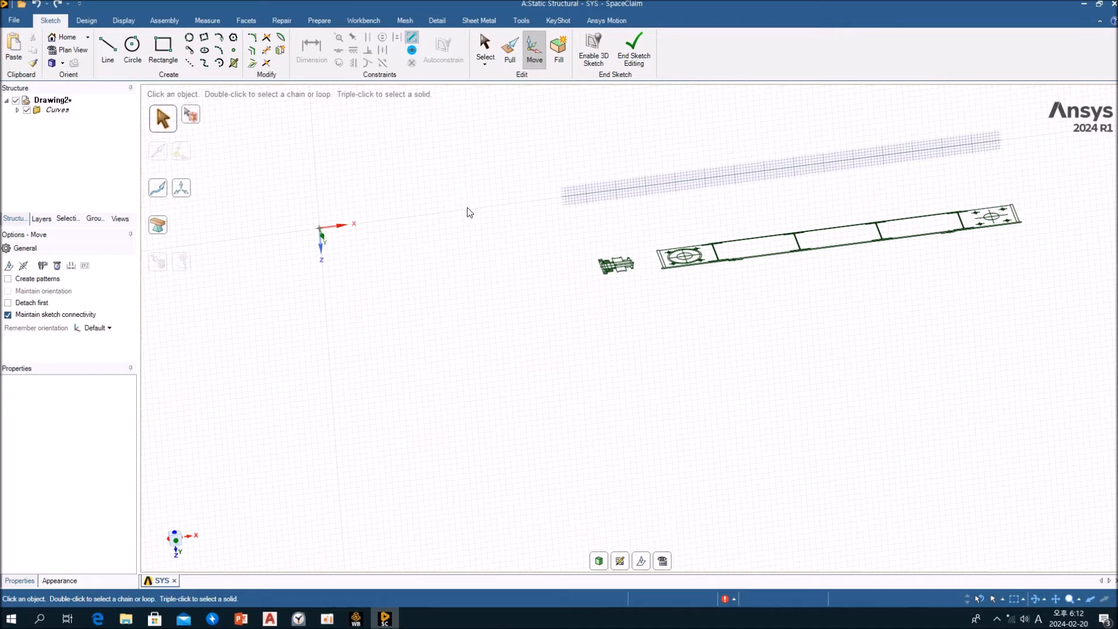
mouse_move(460, 197)
mouse_down()
mouse_move(641, 260)
mouse_move(1075, 319)
mouse_up()
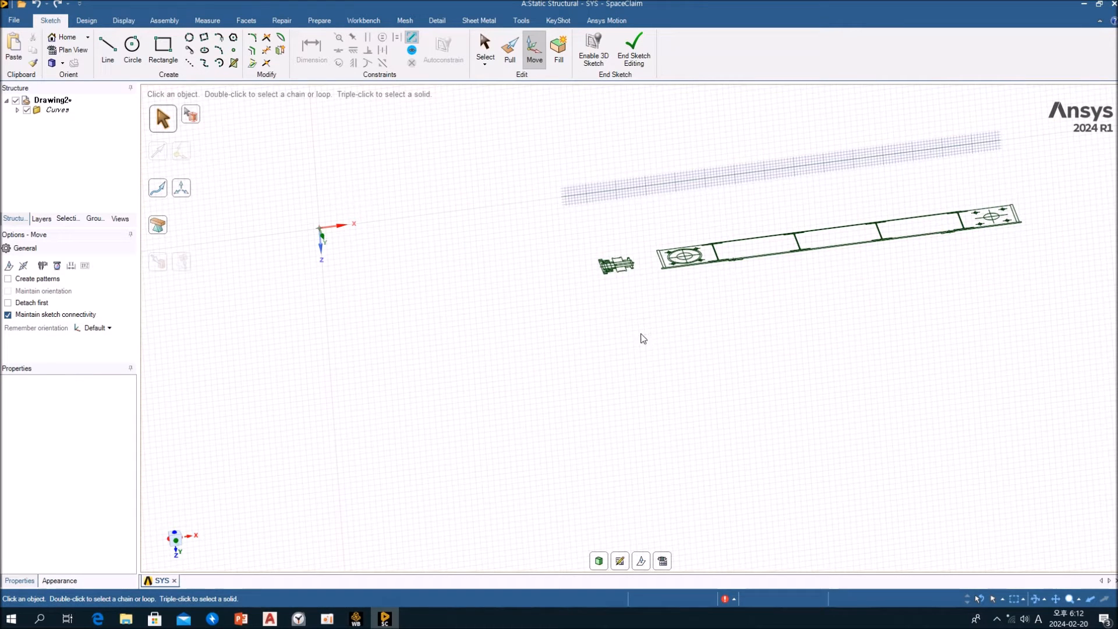
Expand the Curves folder and retry selecting the imported curves for moving while still in sketch mode
click(18, 110)
click(50, 111)
click(50, 101)
key(Escape)
key(Escape)
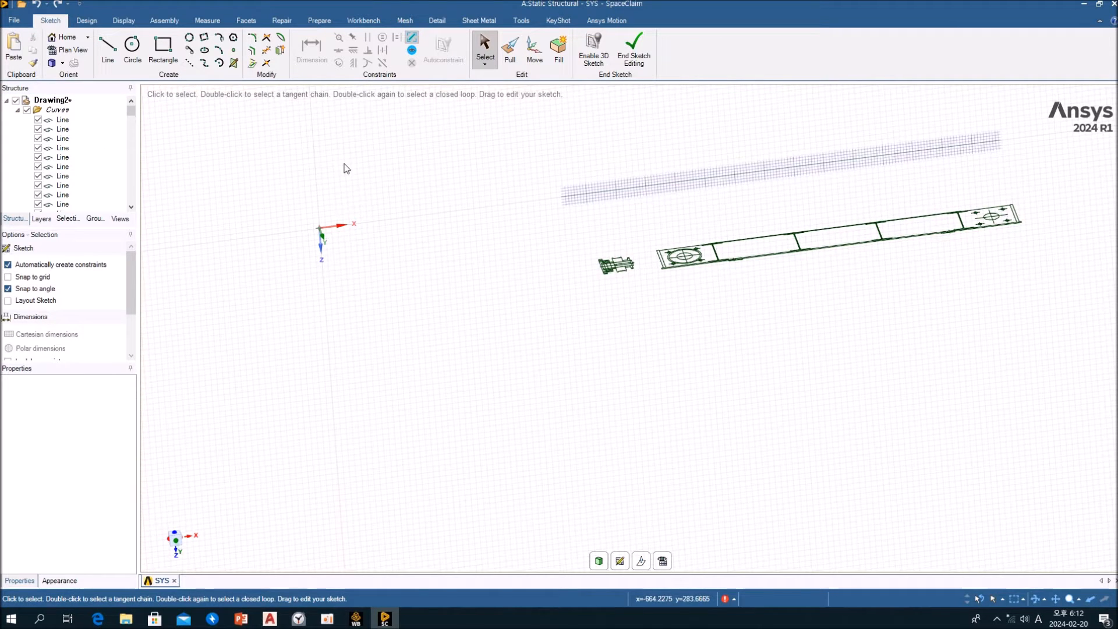
click(532, 61)
click(61, 110)
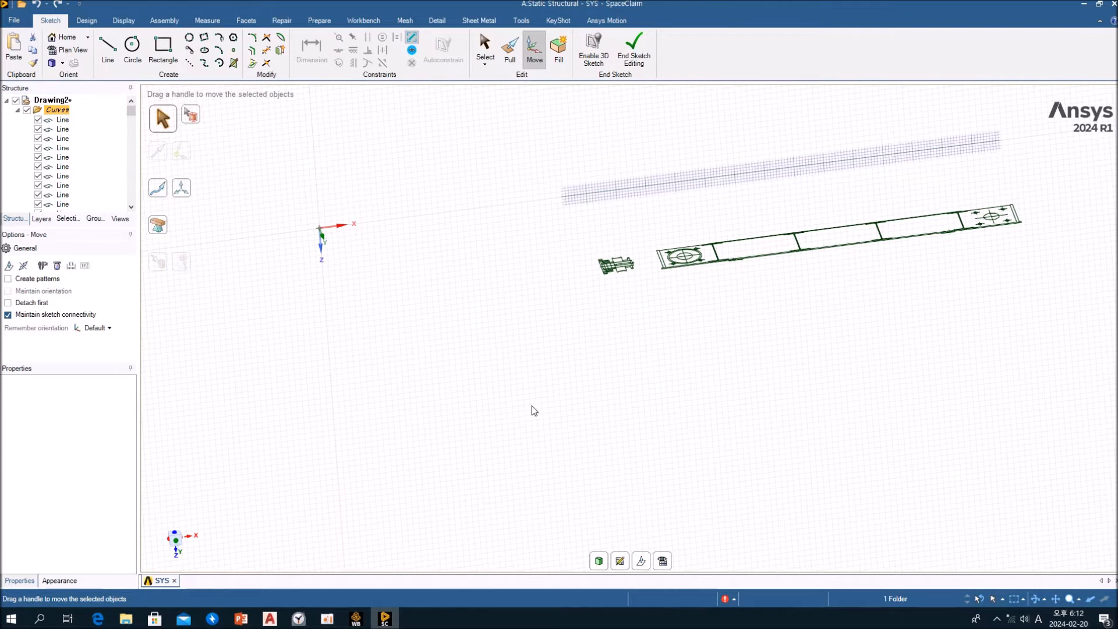
scroll(533, 409, down, 10)
scroll(545, 402, up, 5)
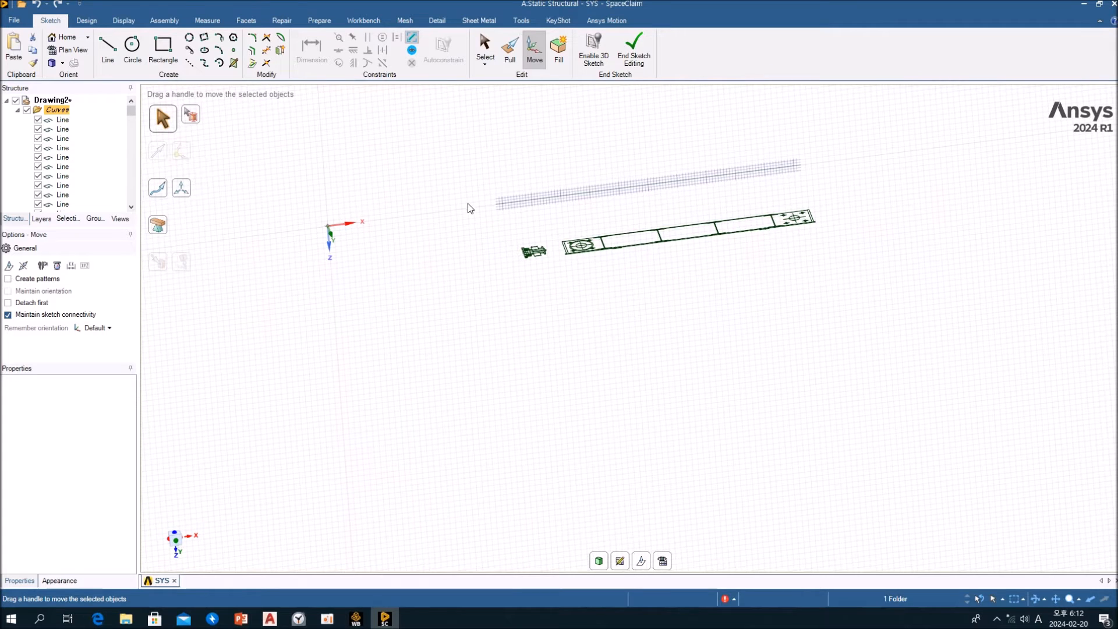
drag(442, 175, 937, 331)
mouse_move(654, 292)
middle_down()
mouse_move(638, 385)
mouse_move(642, 325)
middle_up()
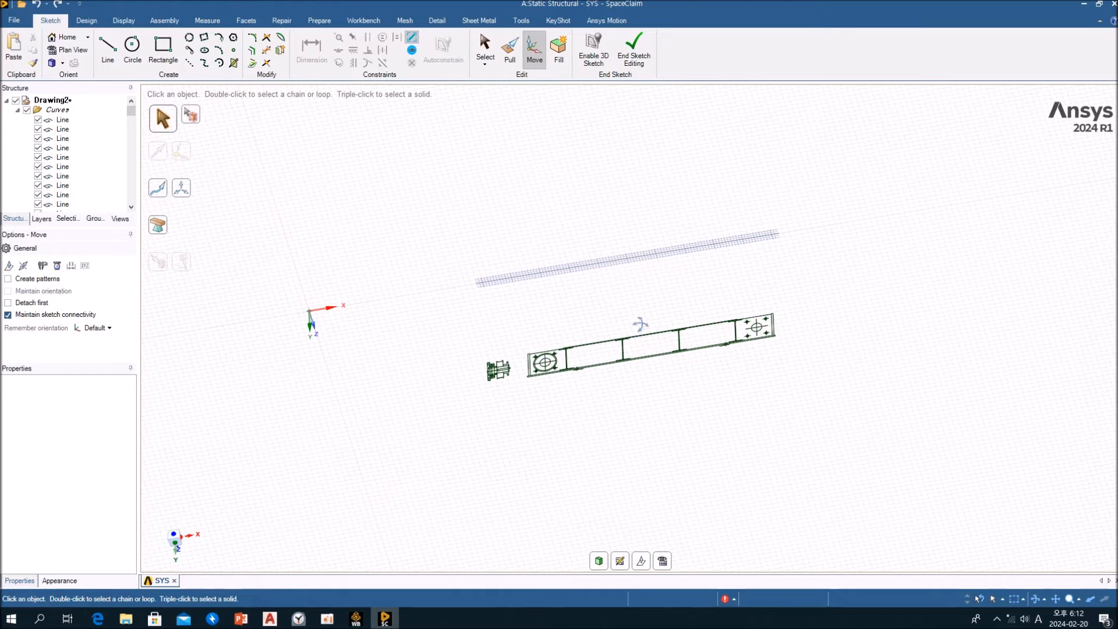
Switch the design from sketch mode to 3D mode, activate the Select tool and collapse the Curves folder
click(600, 562)
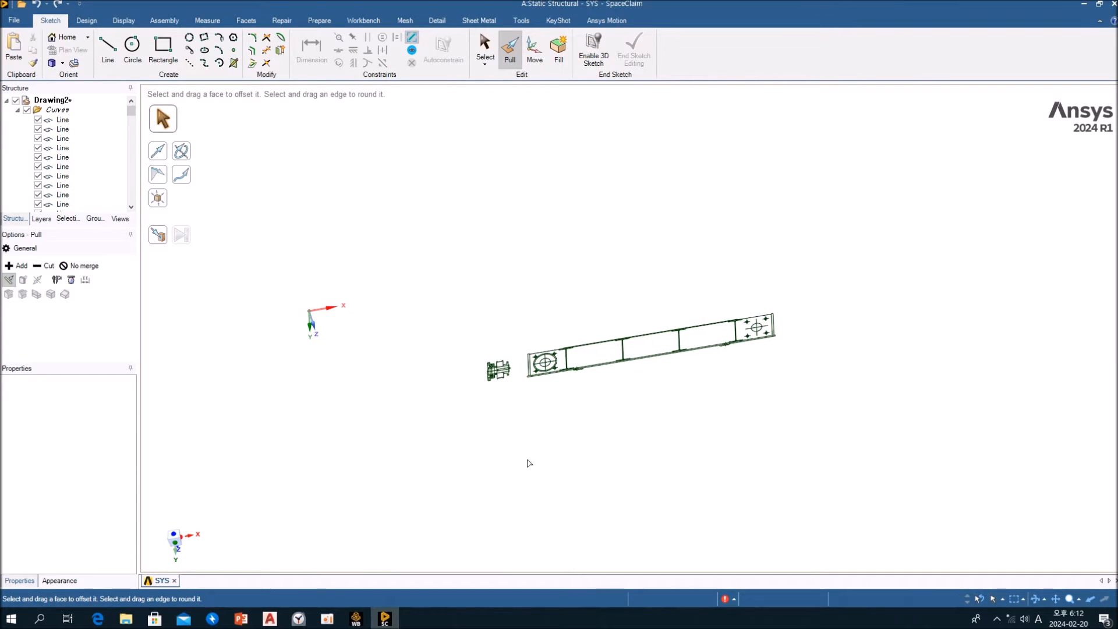
key(s)
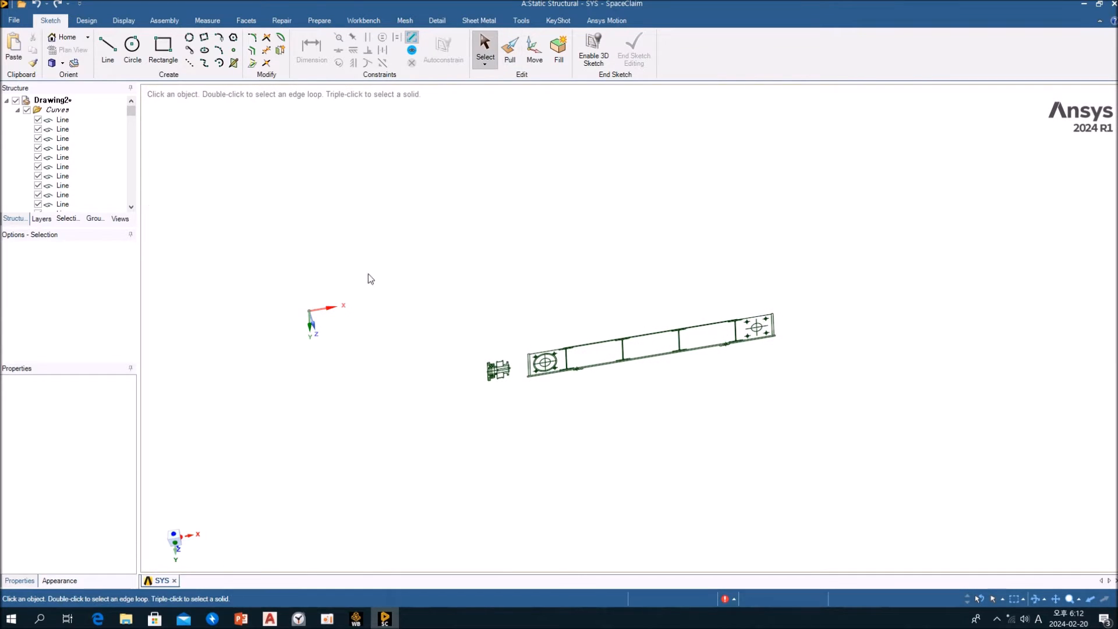
click(17, 110)
middle_drag(439, 257, 447, 264)
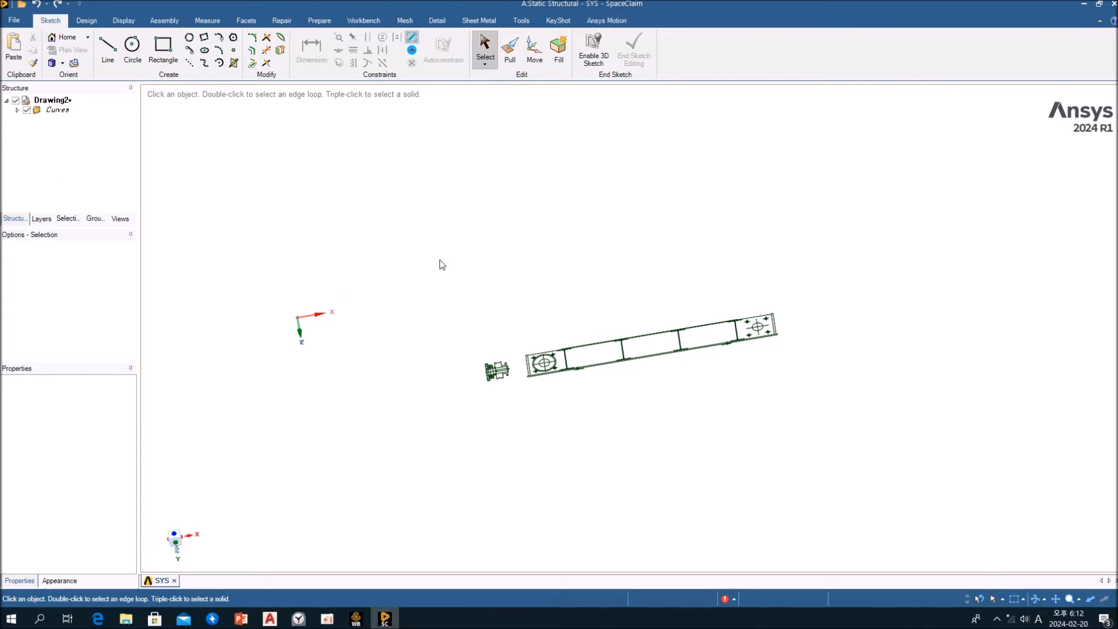
Start the Move tool and window-select all imported curves of the wheel assembly and side-view frame
key(m)
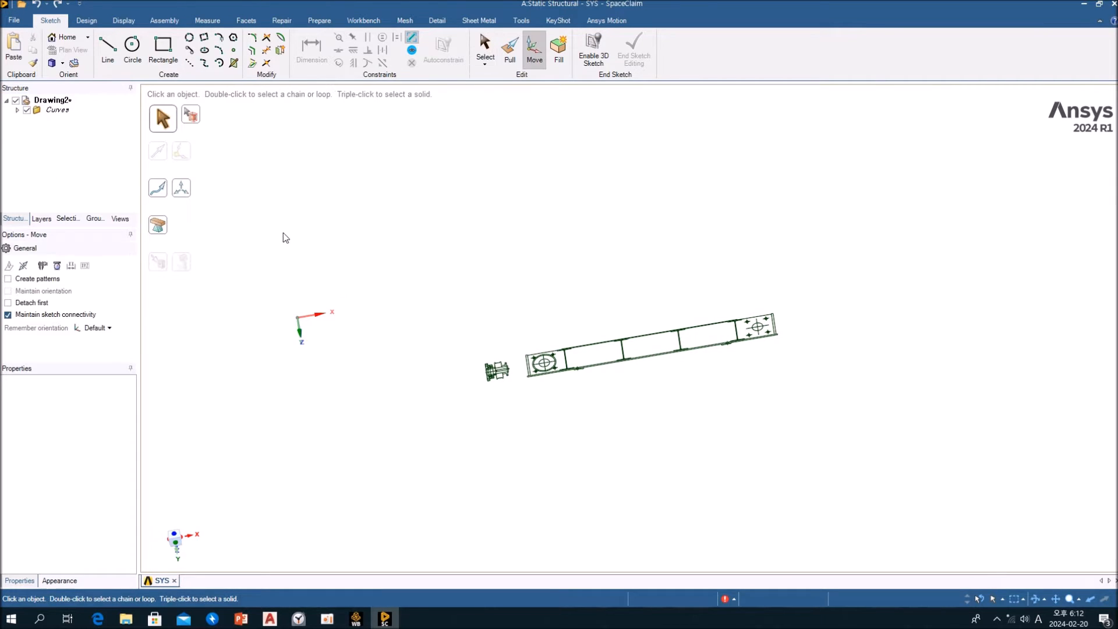
click(57, 110)
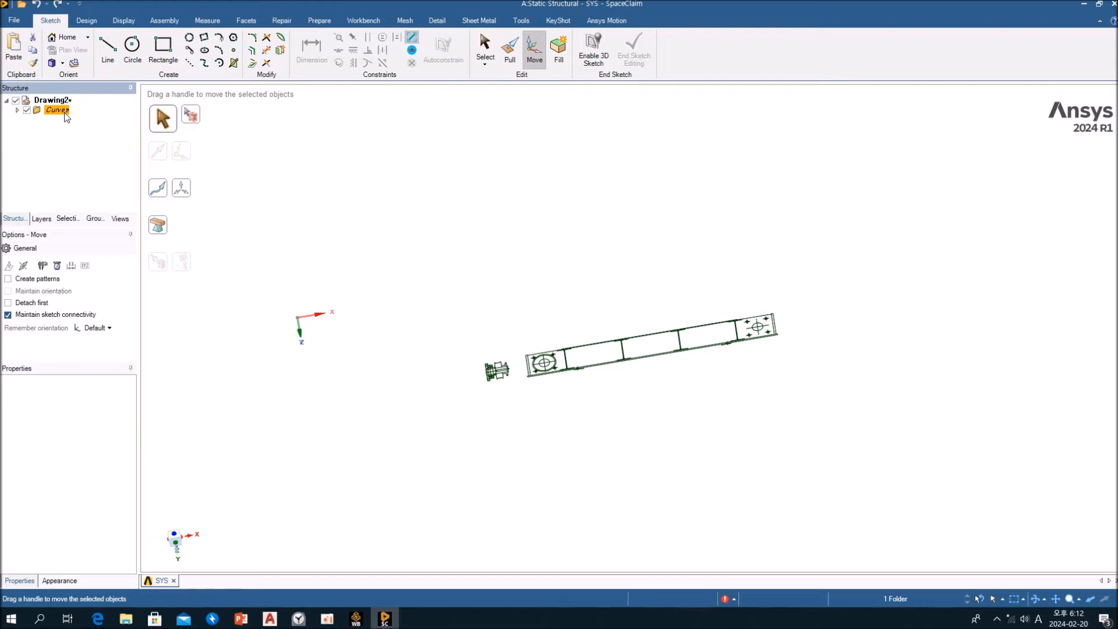
click(17, 110)
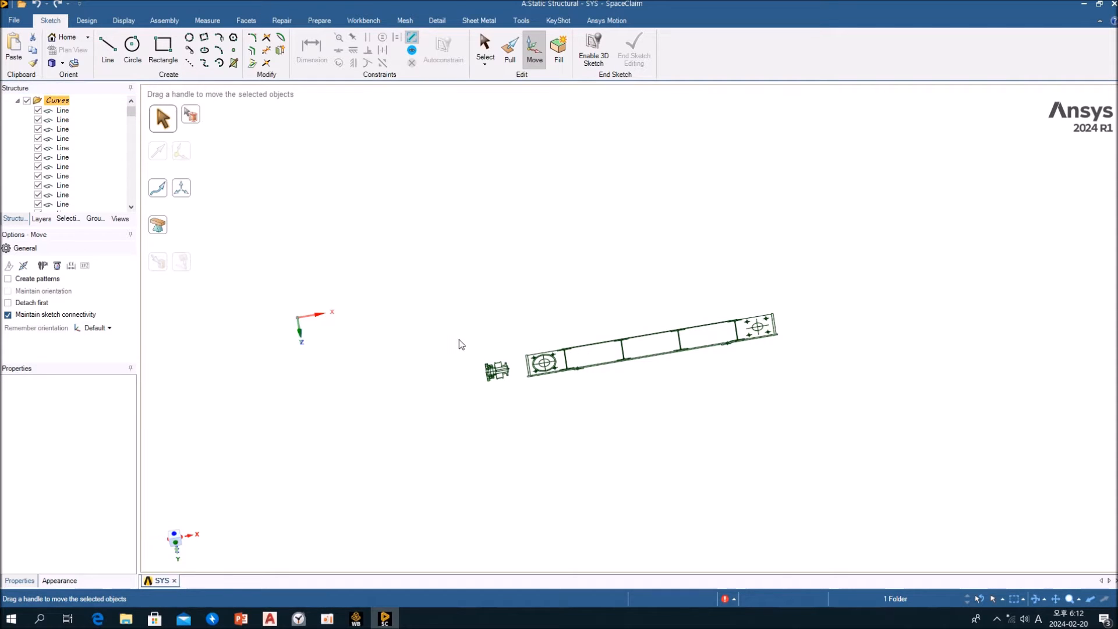
scroll(494, 389, down, 1)
scroll(494, 389, up, 5)
scroll(497, 381, down, 4)
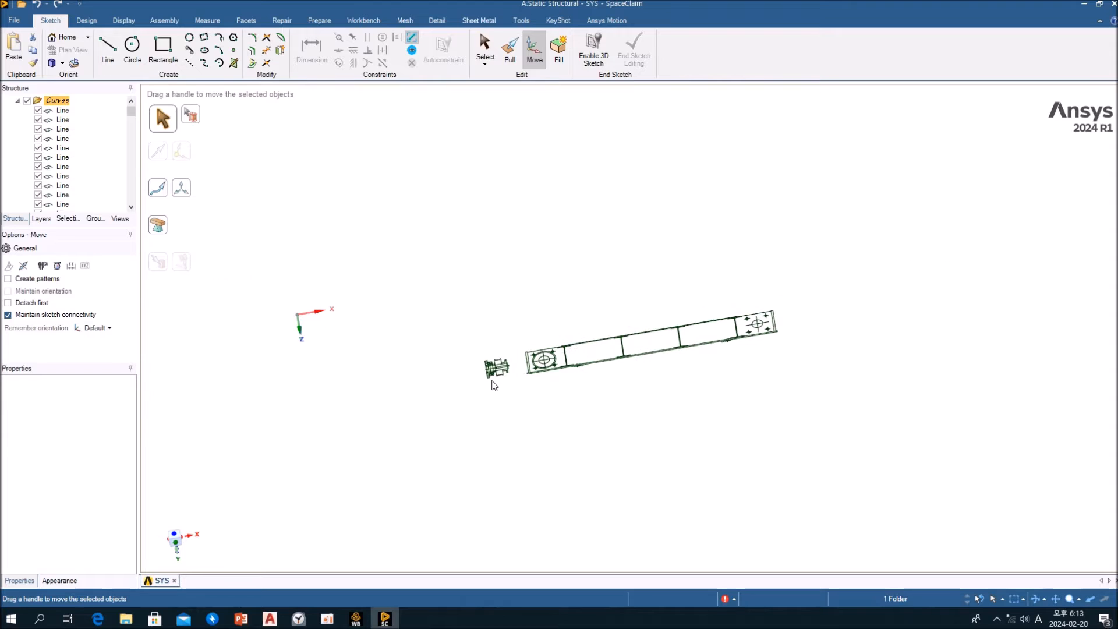
click(438, 313)
mouse_move(389, 249)
mouse_down()
mouse_move(911, 454)
mouse_move(922, 471)
mouse_up()
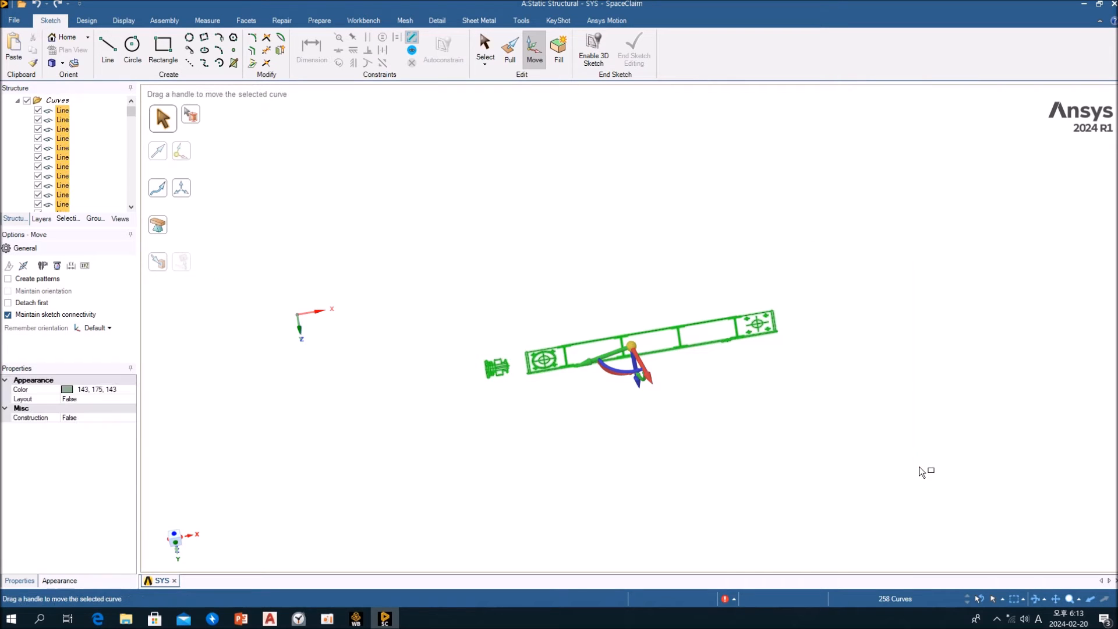
mouse_move(618, 464)
middle_down()
mouse_move(726, 442)
mouse_move(717, 435)
mouse_move(666, 452)
middle_up()
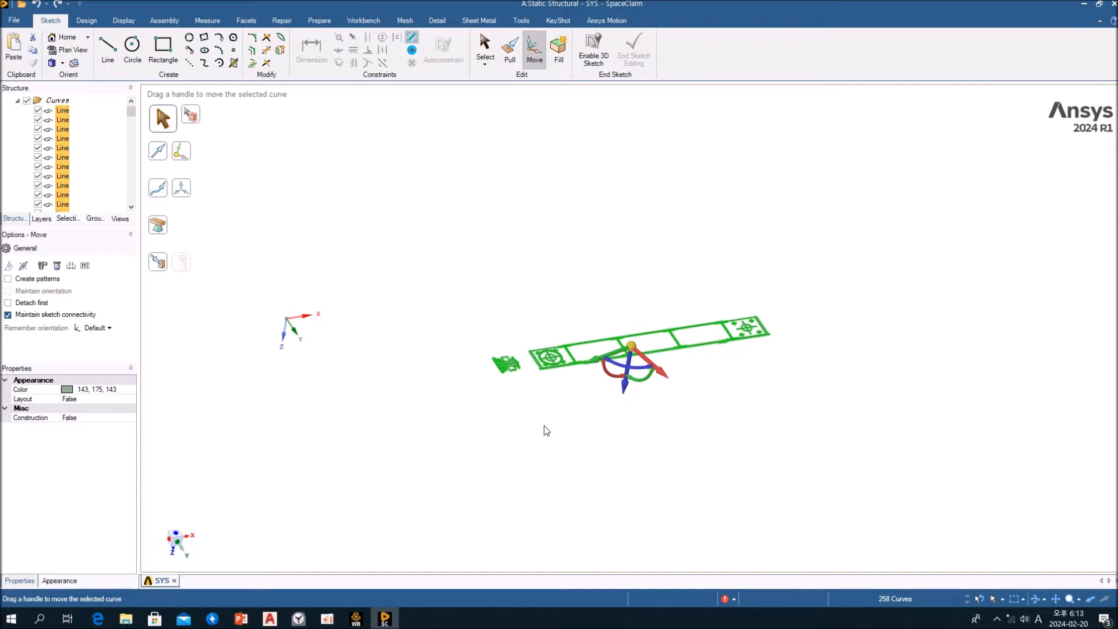
Anchor the Move handle at the outer end of the wheel shaft's centreline, on the bearing flange side
scroll(579, 408, down, 3)
scroll(539, 386, up, 6)
mouse_move(955, 312)
mouse_down()
mouse_move(662, 353)
mouse_move(582, 351)
mouse_move(563, 366)
mouse_move(711, 354)
mouse_move(662, 368)
mouse_move(561, 366)
mouse_move(607, 361)
mouse_up()
scroll(607, 361, down, 1)
scroll(638, 373, up, 8)
drag(639, 376, 281, 441)
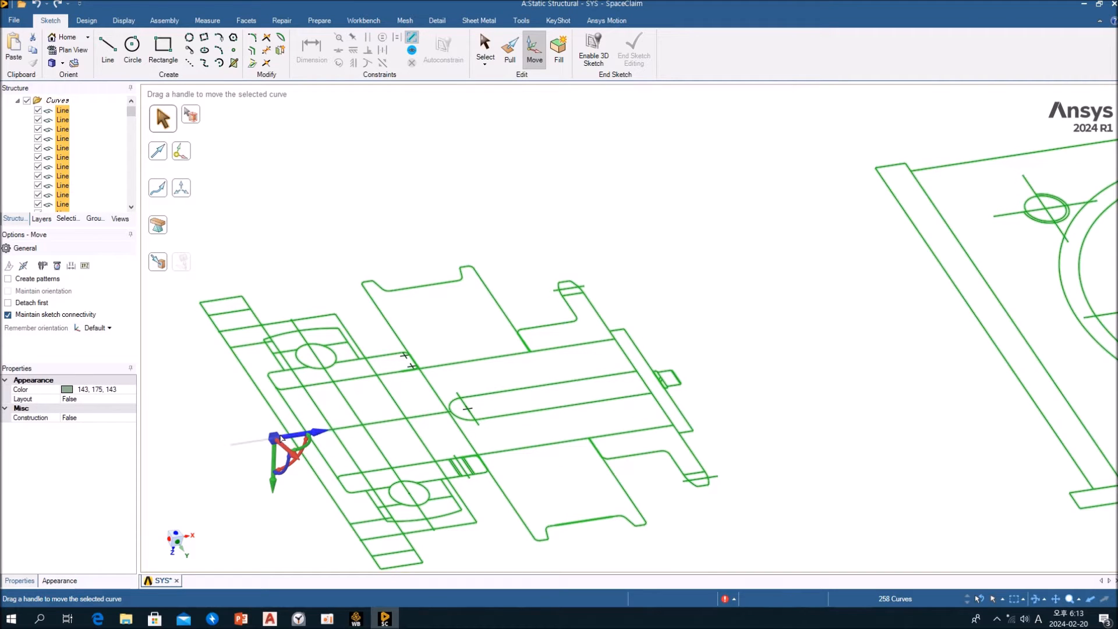
Move all selected curves up to the world coordinate origin from the handle's anchor point and clear the selection
scroll(282, 439, down, 8)
scroll(282, 438, down, 3)
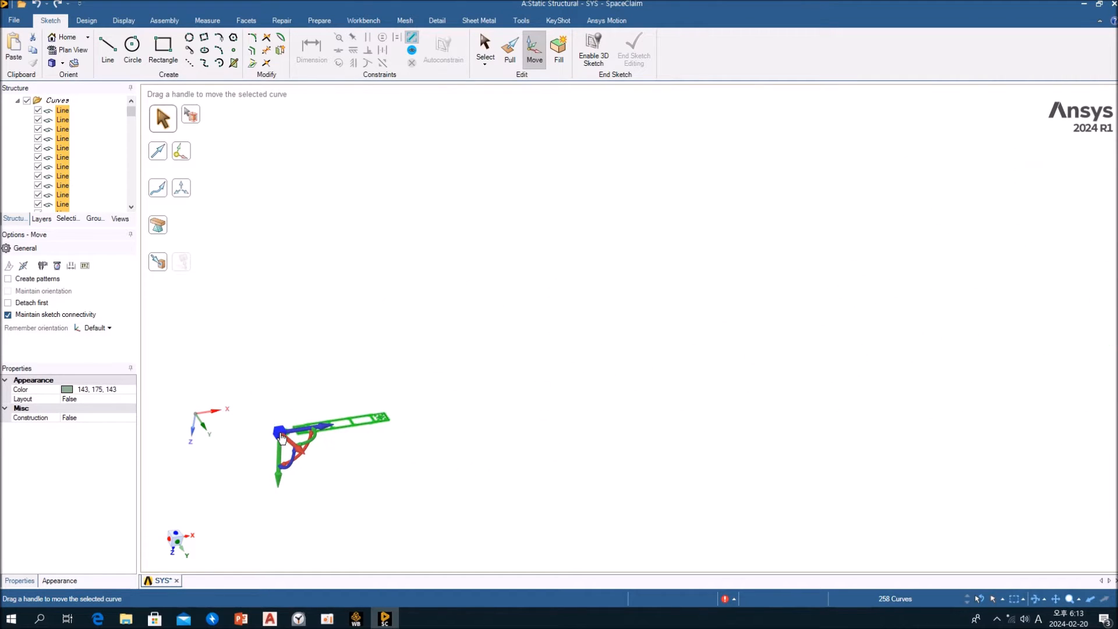
key(u)
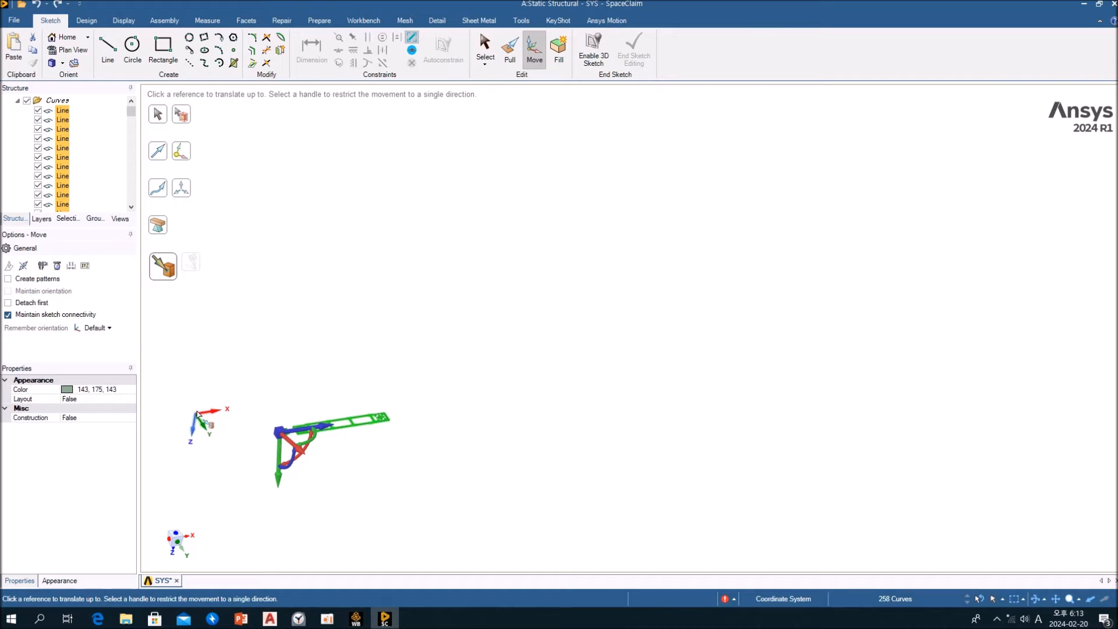
click(199, 416)
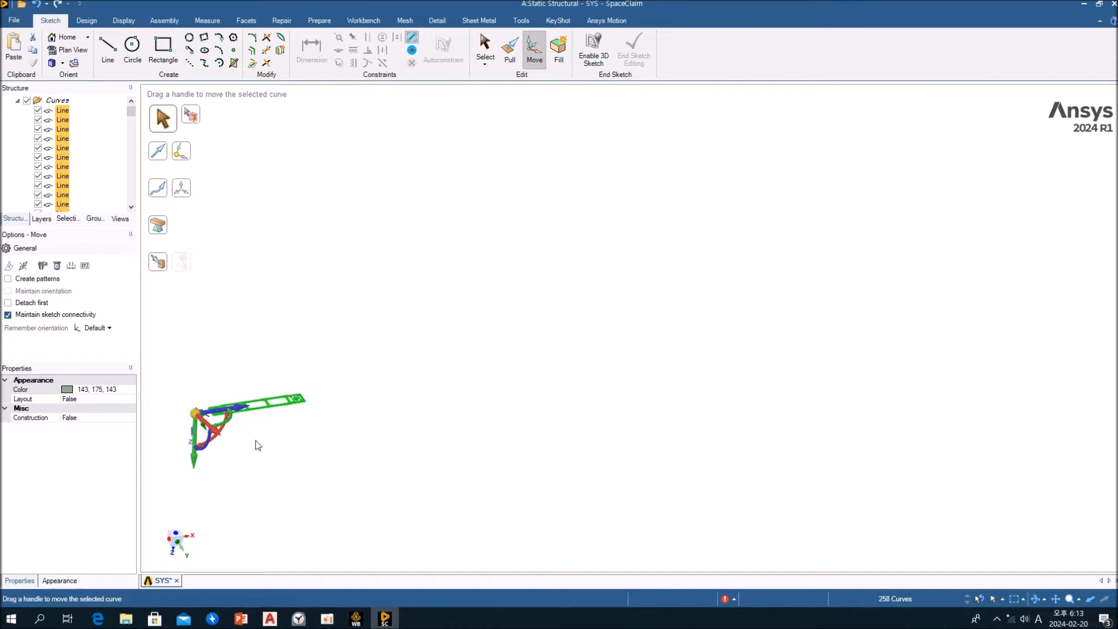
scroll(256, 441, down, 3)
ctrl+middle_drag(260, 454, 672, 384)
key(v)
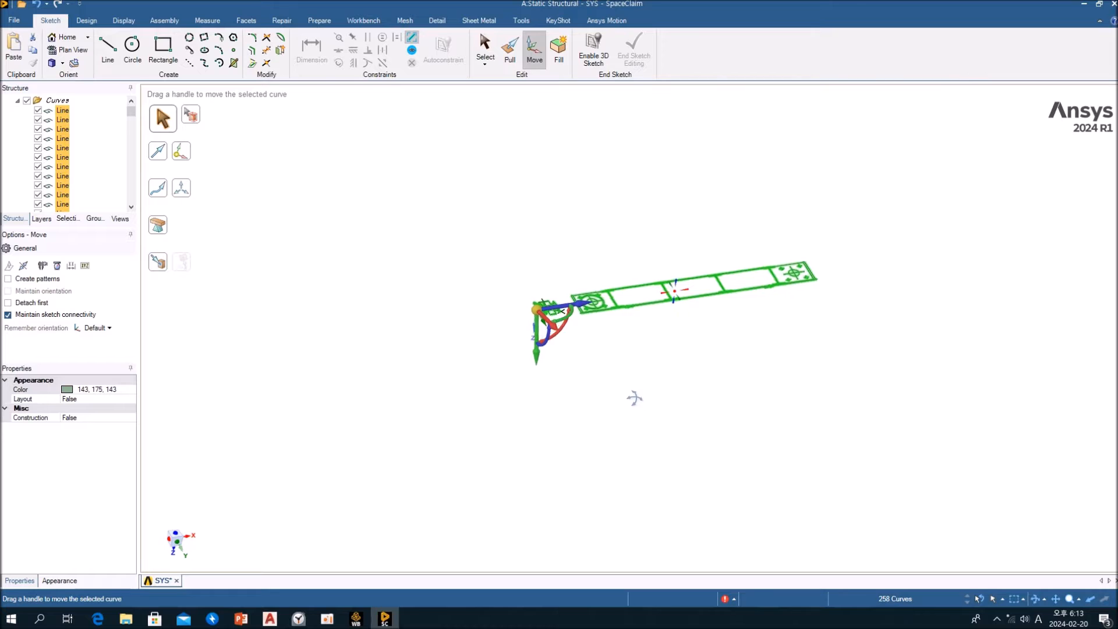
click(574, 357)
Examine the wheel, bearing and sprocket section curves around the shaft up close in a plan view
scroll(554, 271, up, 5)
ctrl+middle_drag(554, 272, 515, 353)
mouse_move(515, 353)
middle_down()
mouse_move(530, 355)
mouse_move(576, 315)
mouse_move(537, 287)
mouse_move(516, 334)
middle_up()
scroll(532, 295, up, 4)
scroll(532, 295, down, 5)
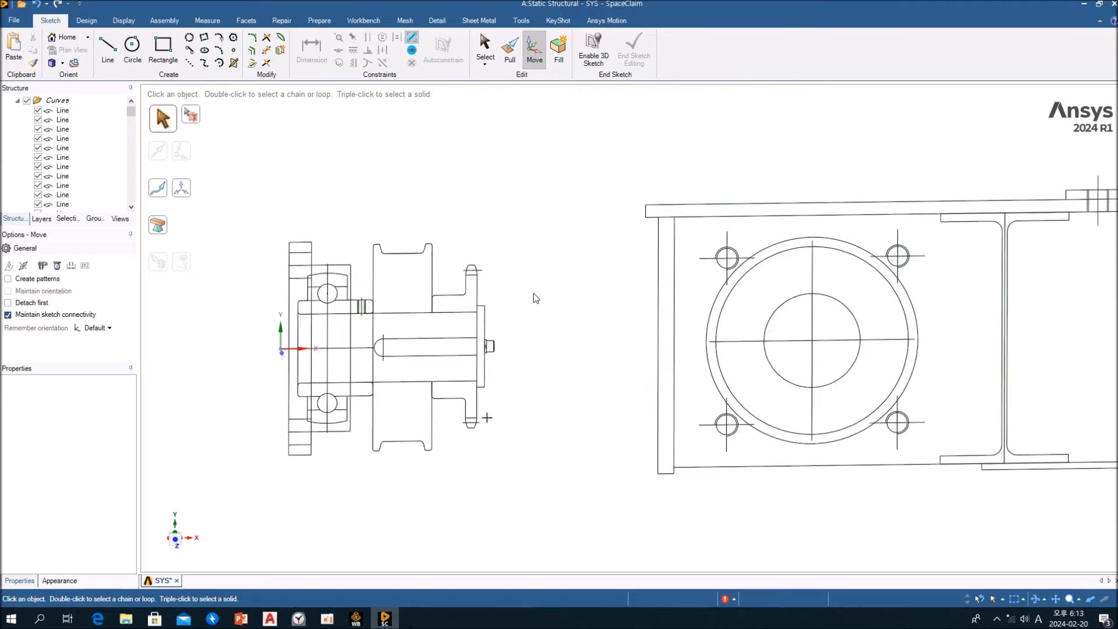
mouse_move(576, 332)
ctrl+middle_down()
mouse_move(450, 359)
mouse_move(404, 339)
mouse_move(419, 322)
mouse_move(534, 341)
ctrl+middle_up()
scroll(499, 334, down, 3)
scroll(497, 327, up, 11)
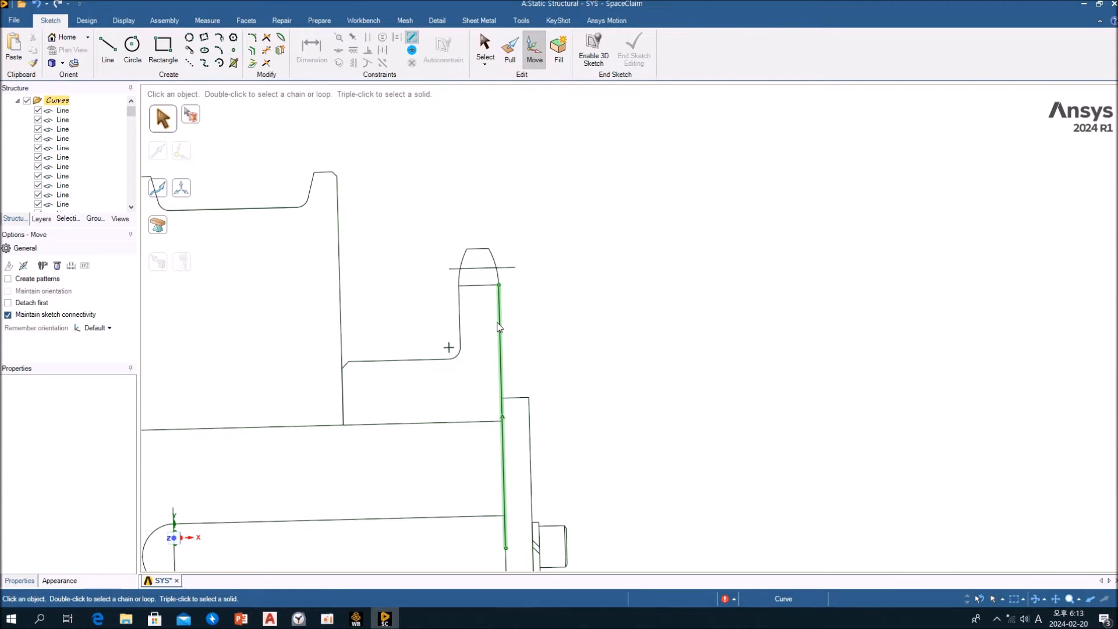
scroll(499, 328, down, 5)
scroll(542, 279, up, 3)
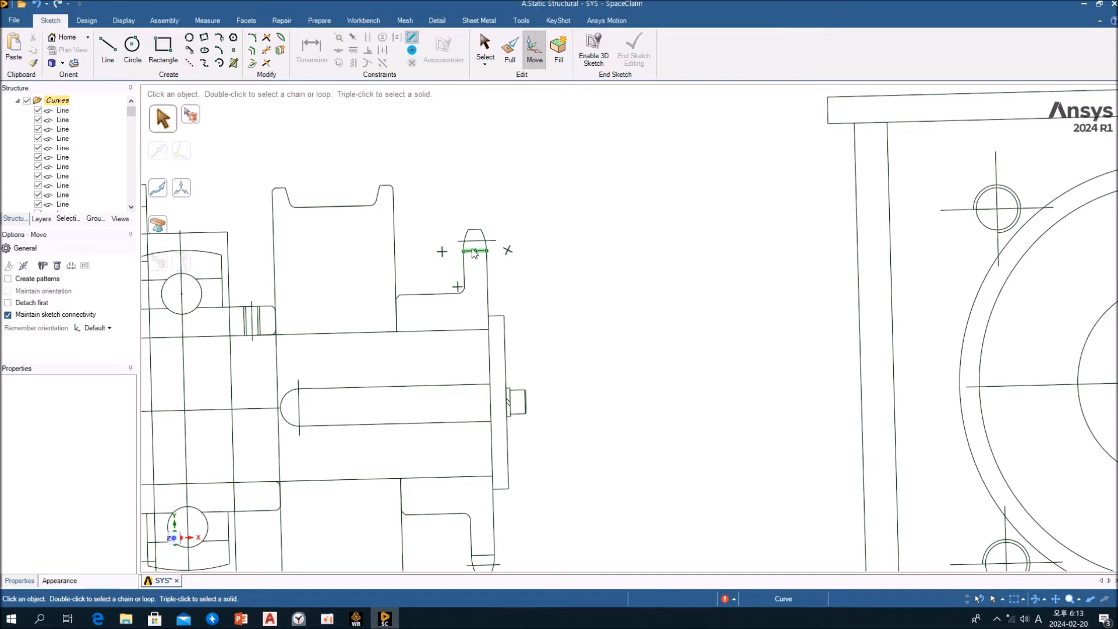
mouse_move(575, 314)
shift+middle_down()
mouse_move(595, 268)
mouse_move(571, 299)
mouse_move(590, 297)
shift+middle_up()
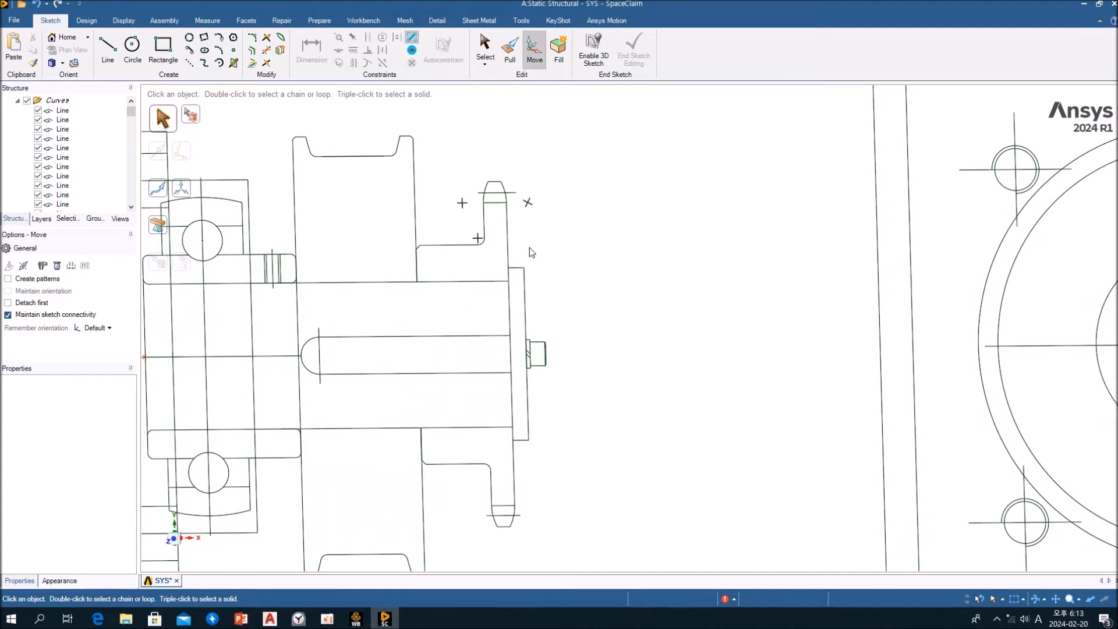
mouse_move(532, 268)
shift+middle_down()
mouse_move(729, 215)
mouse_move(753, 223)
shift+middle_up()
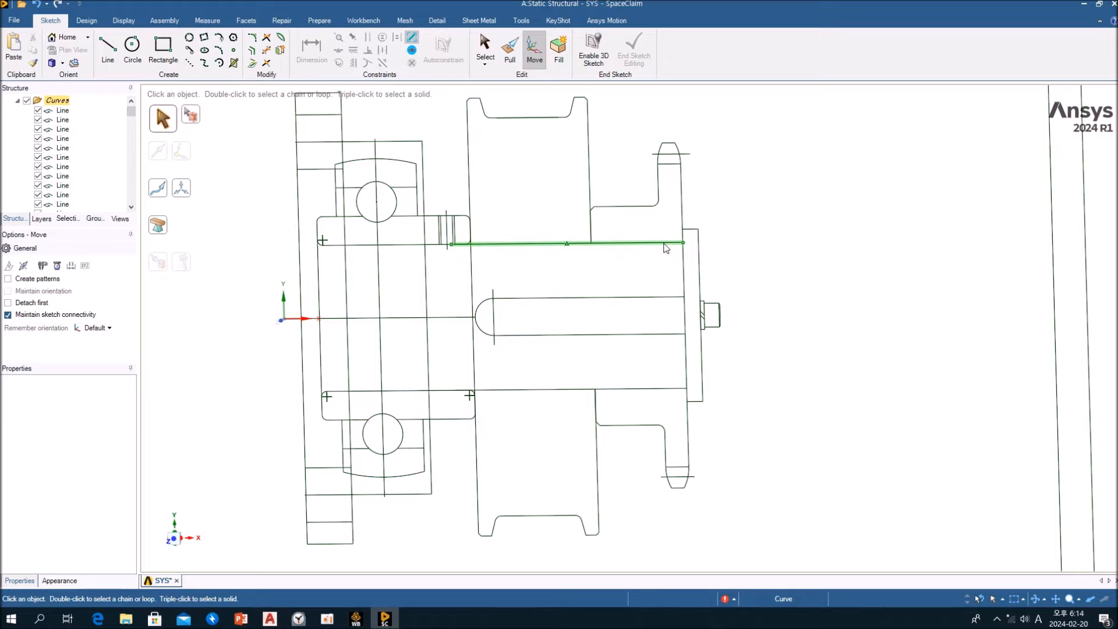
Leave the Move tool and select the two collinear lines that form the shaft section's upper edge
click(667, 248)
key(Escape)
key(Escape)
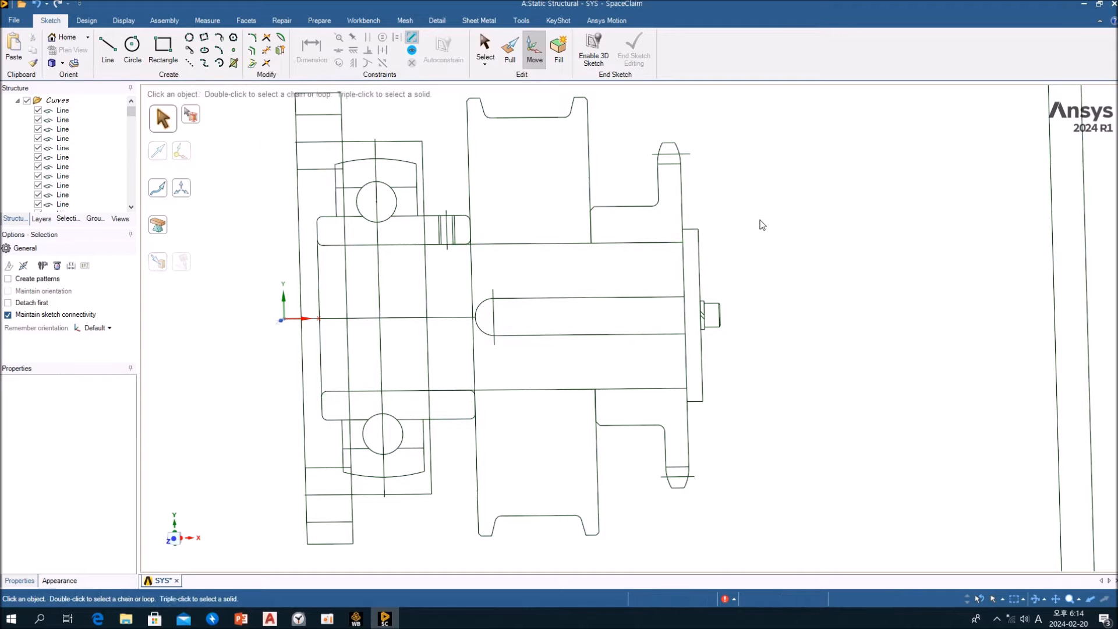
click(631, 243)
scroll(435, 250, up, 6)
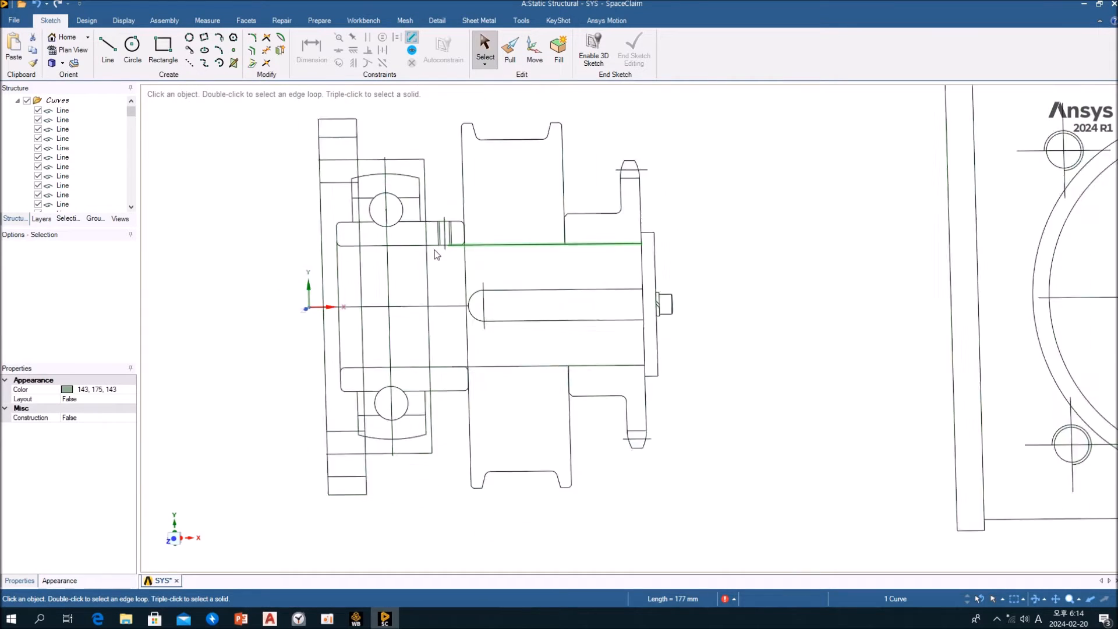
ctrl+click(458, 252)
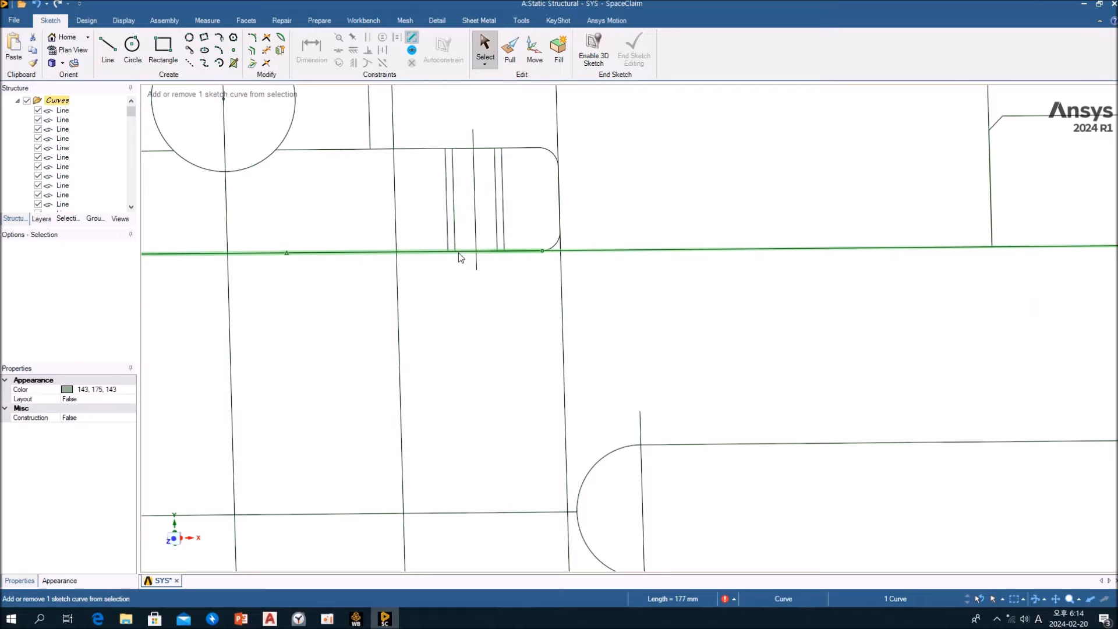
scroll(463, 254, down, 5)
scroll(309, 310, up, 8)
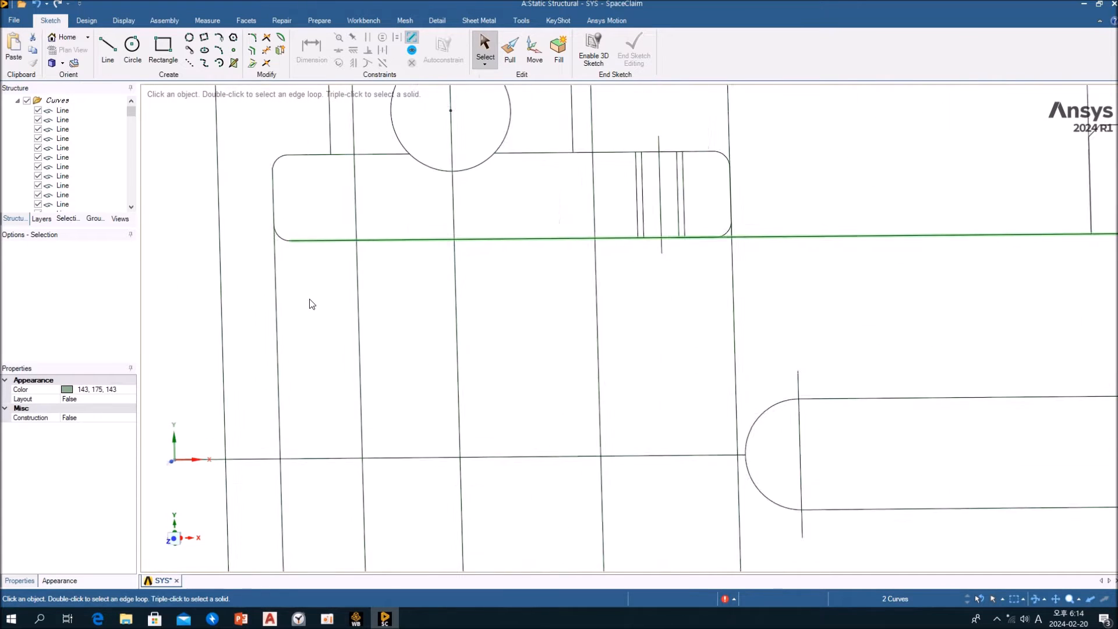
Add the upper corner arc, the end line and the lower corner arc at the shaft's bearing end to the selection
ctrl+click(268, 190)
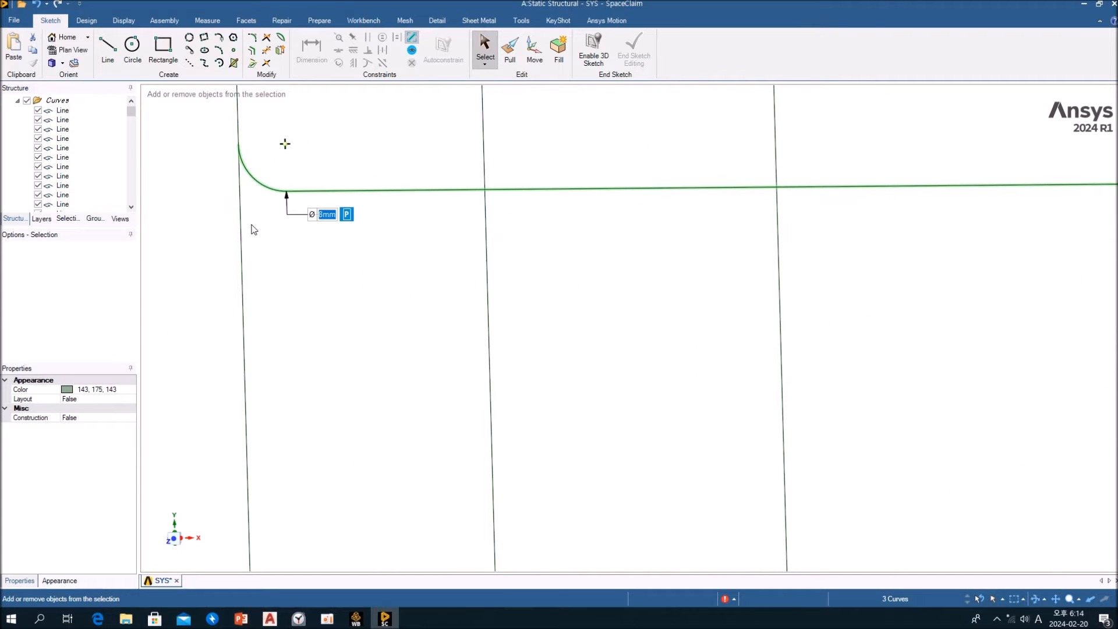
ctrl+click(244, 242)
scroll(290, 270, down, 1)
scroll(291, 269, down, 5)
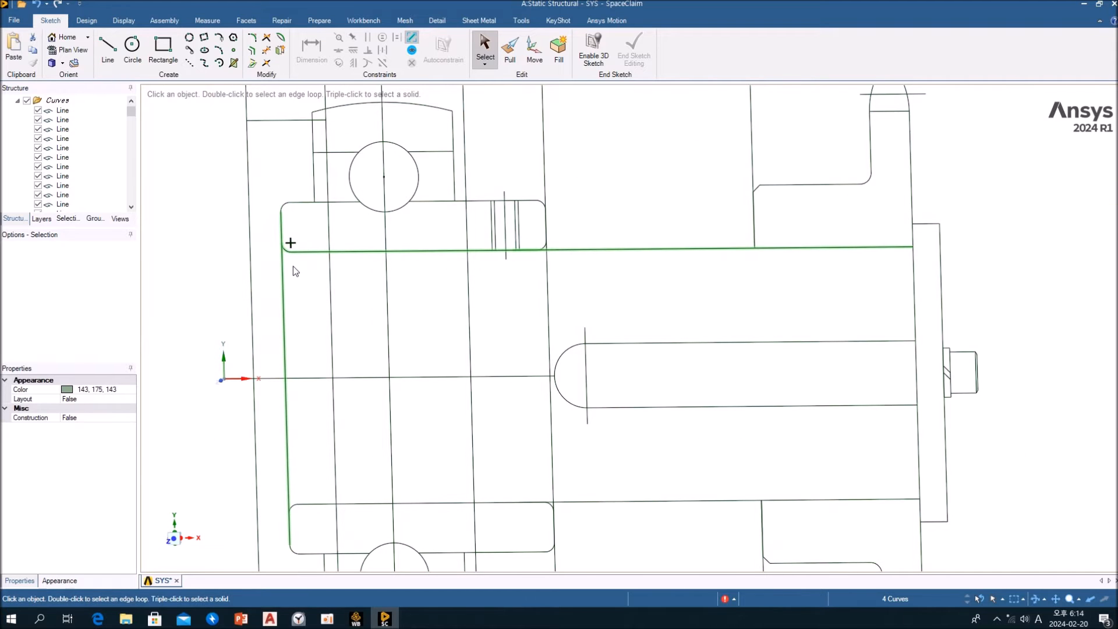
scroll(307, 500, up, 5)
ctrl+click(271, 516)
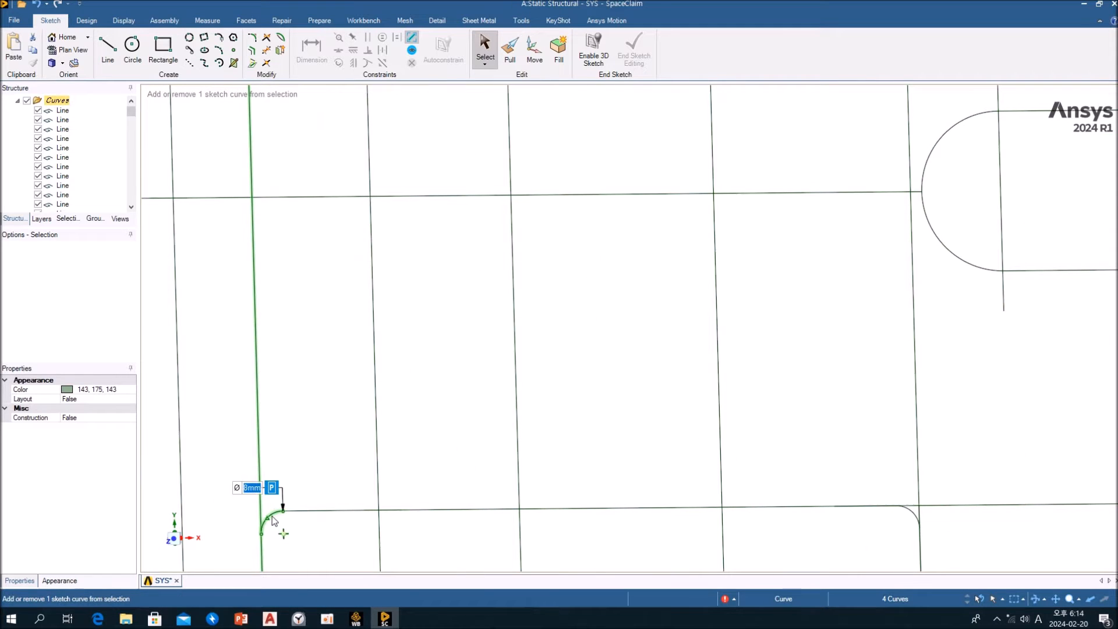
Add the lines of the shaft's lower edge and the two end lines on the sprocket side to the selection
ctrl+click(324, 511)
scroll(518, 490, down, 4)
scroll(735, 499, down, 2)
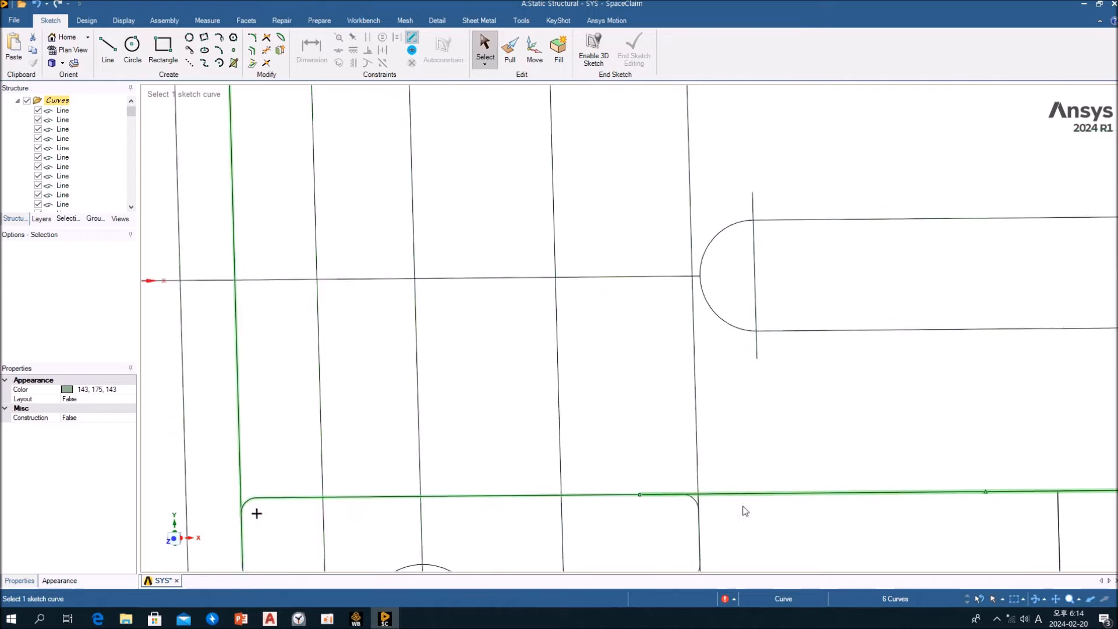
scroll(711, 485, up, 6)
ctrl+click(710, 482)
scroll(710, 482, down, 4)
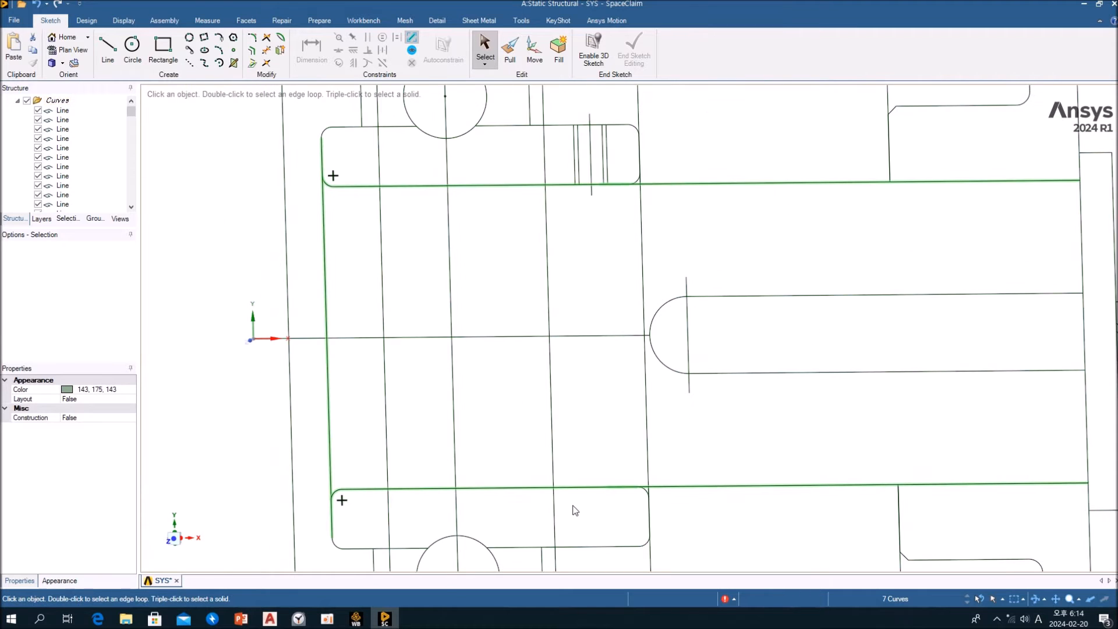
shift+middle_drag(833, 438, 577, 405)
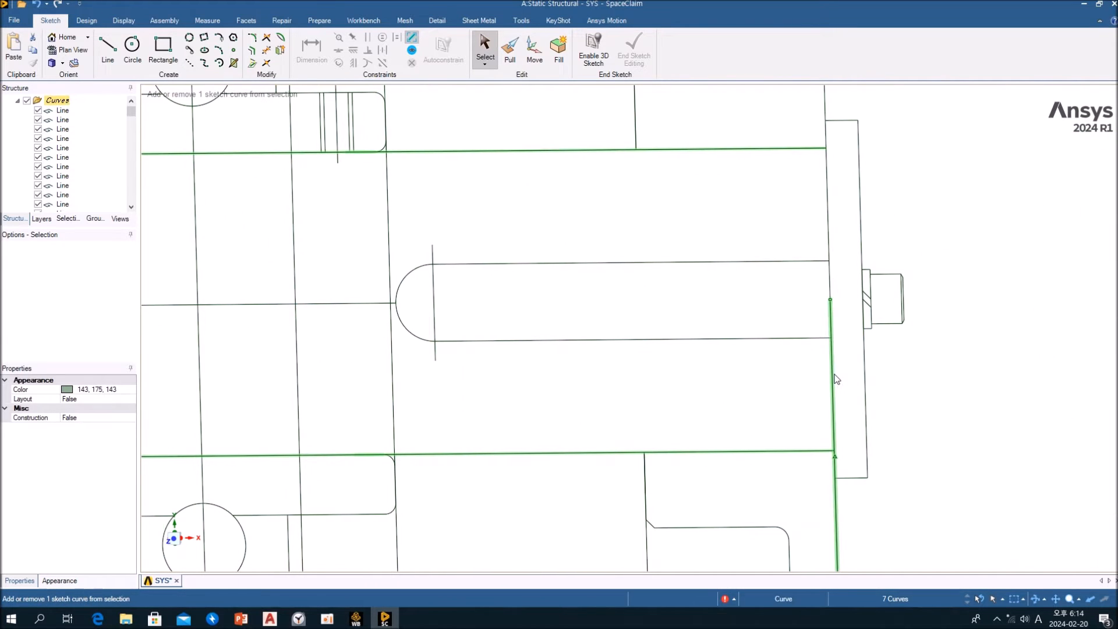
ctrl+click(835, 379)
ctrl+click(831, 250)
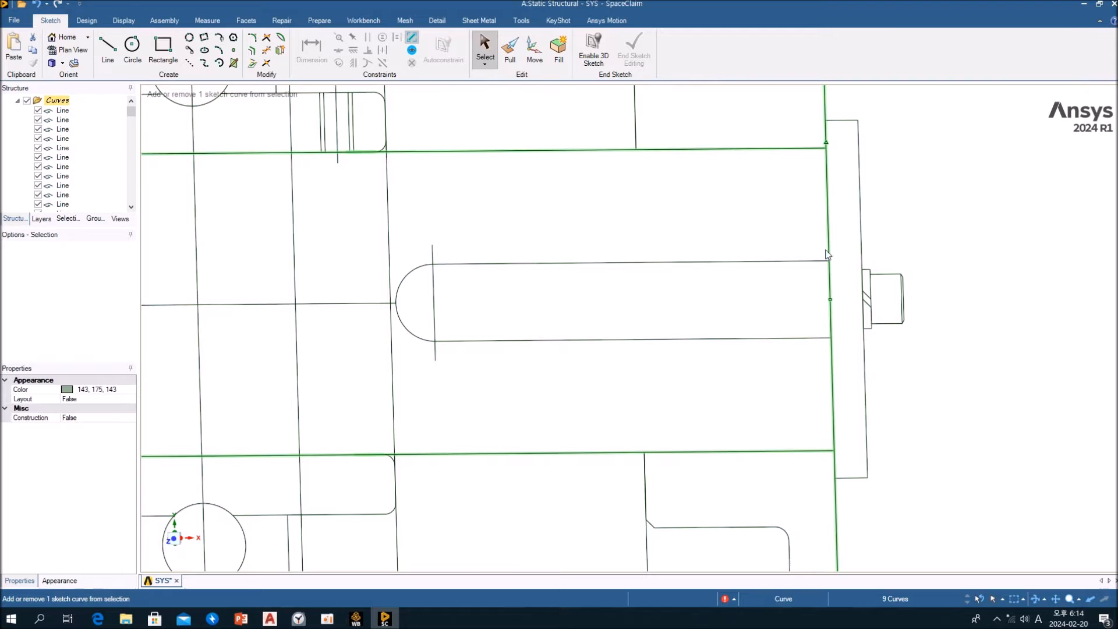
Fill the selected shaft outline to create a planar surface, and clear the selection
scroll(834, 371, down, 1)
scroll(838, 344, down, 2)
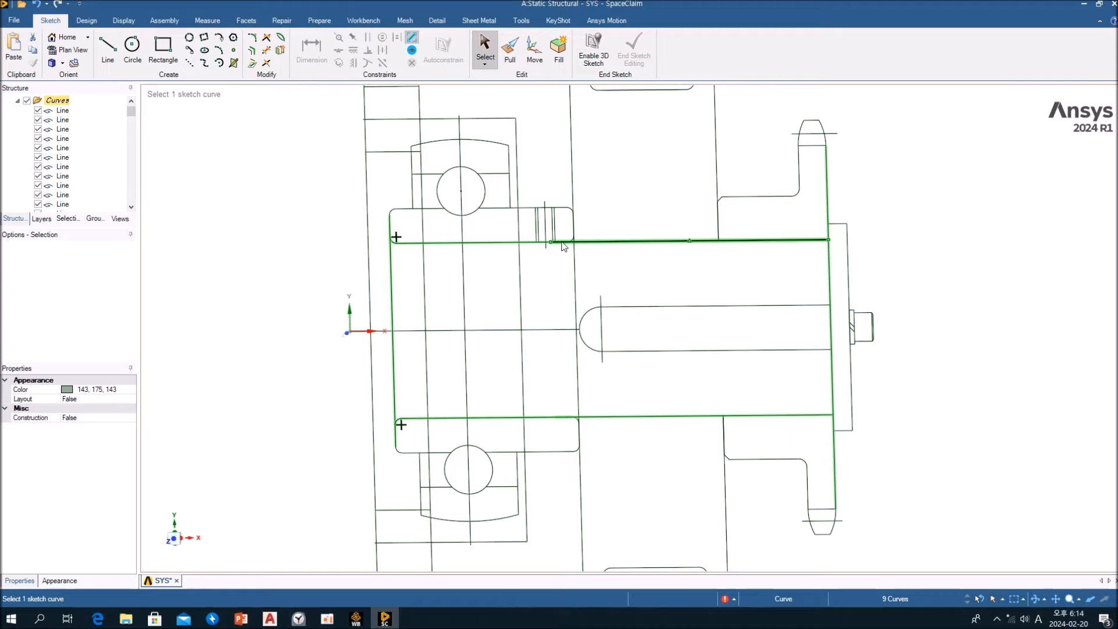
click(90, 22)
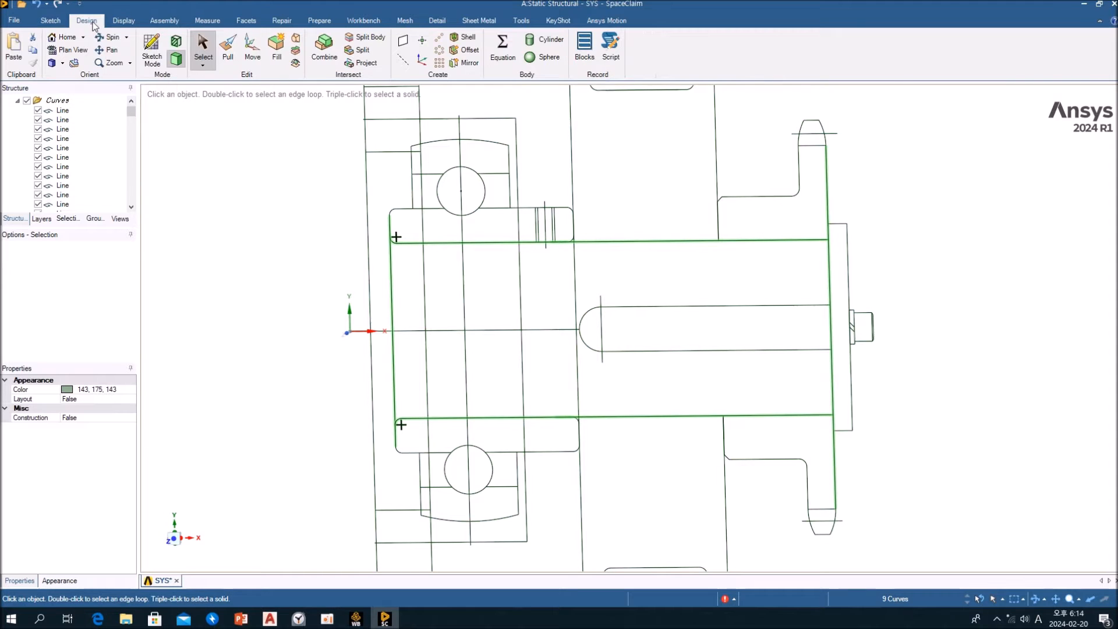
click(277, 46)
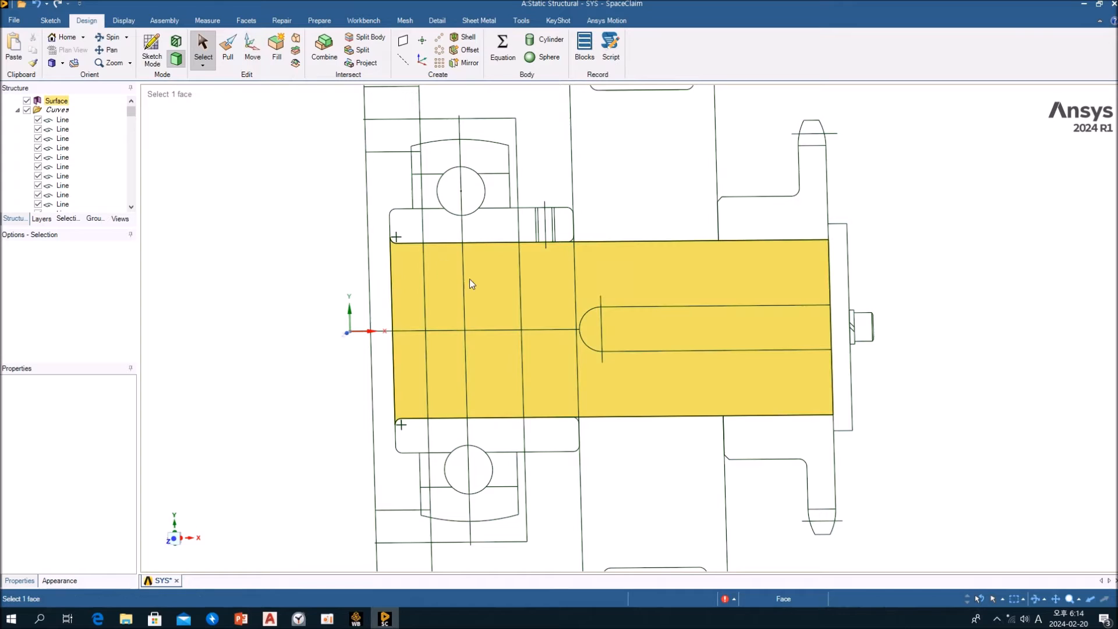
click(713, 255)
click(674, 266)
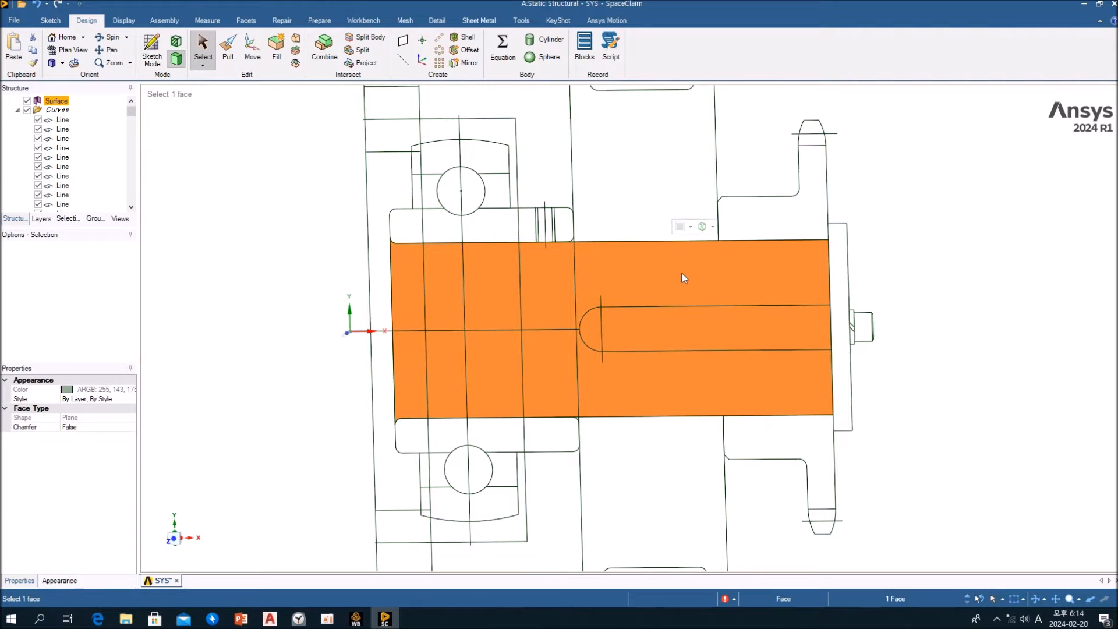
click(245, 237)
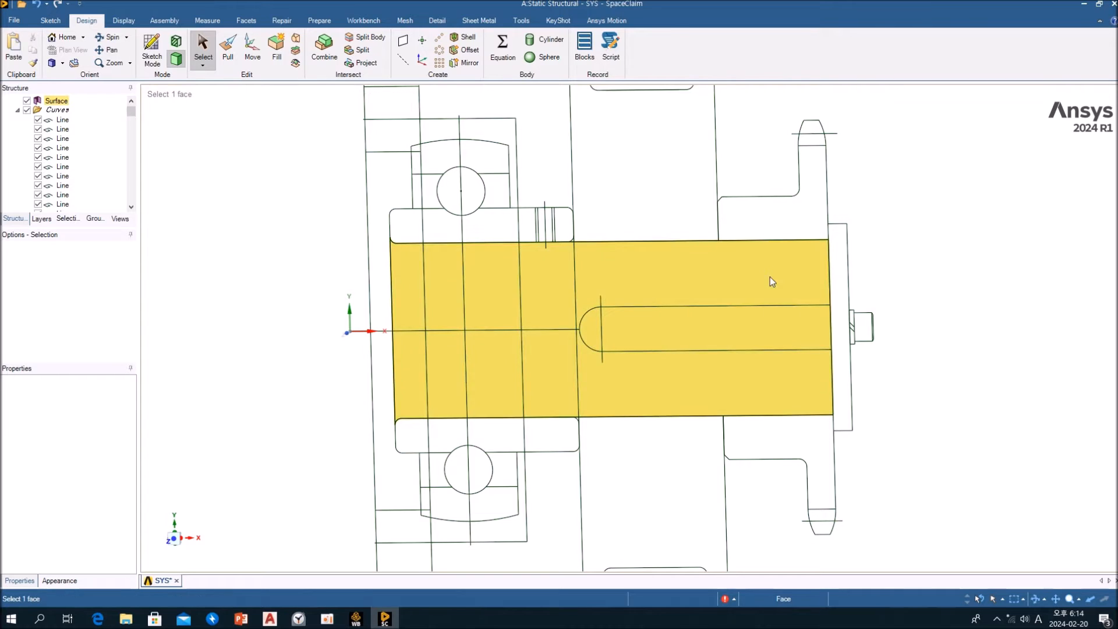
click(771, 278)
click(244, 209)
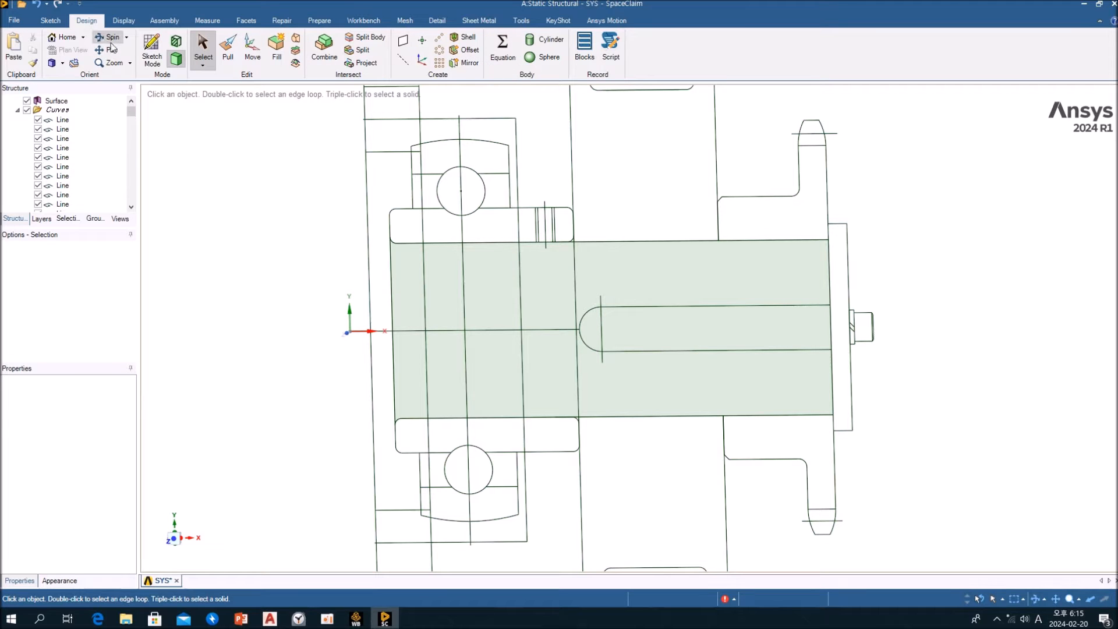
Revolve the shaft surface a full 360 degrees around its centreline with Pull, using the No merge option
click(121, 21)
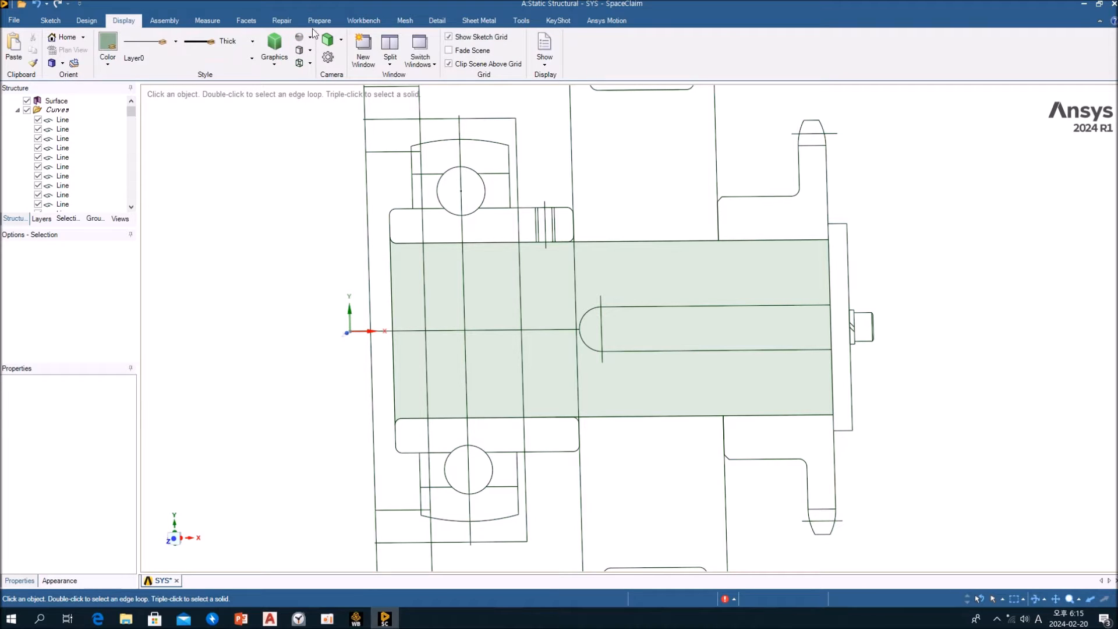
click(86, 20)
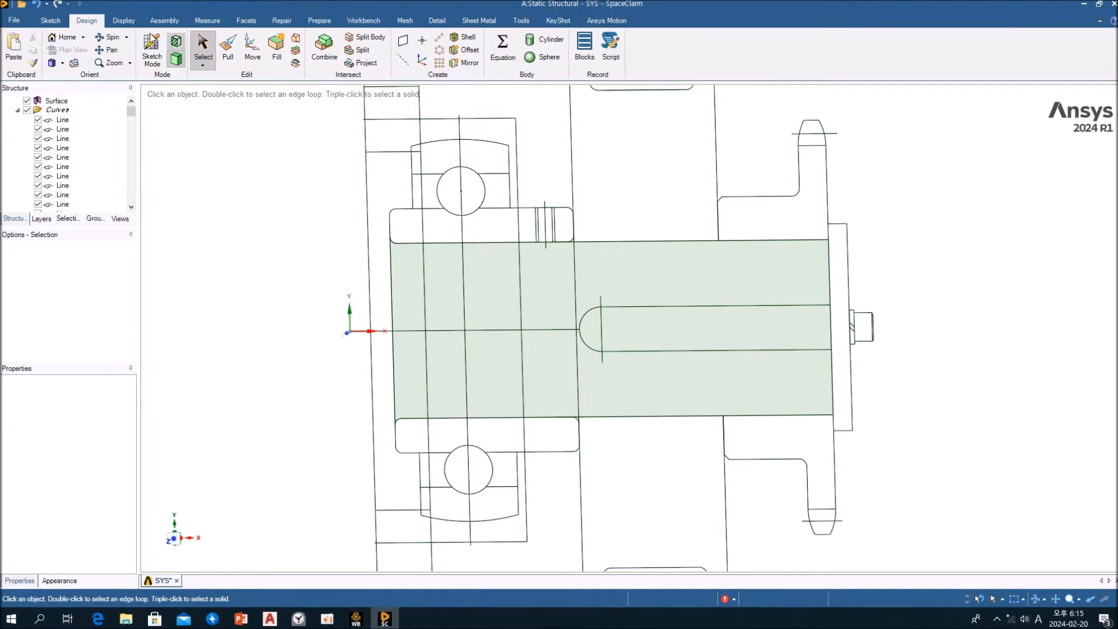
click(229, 52)
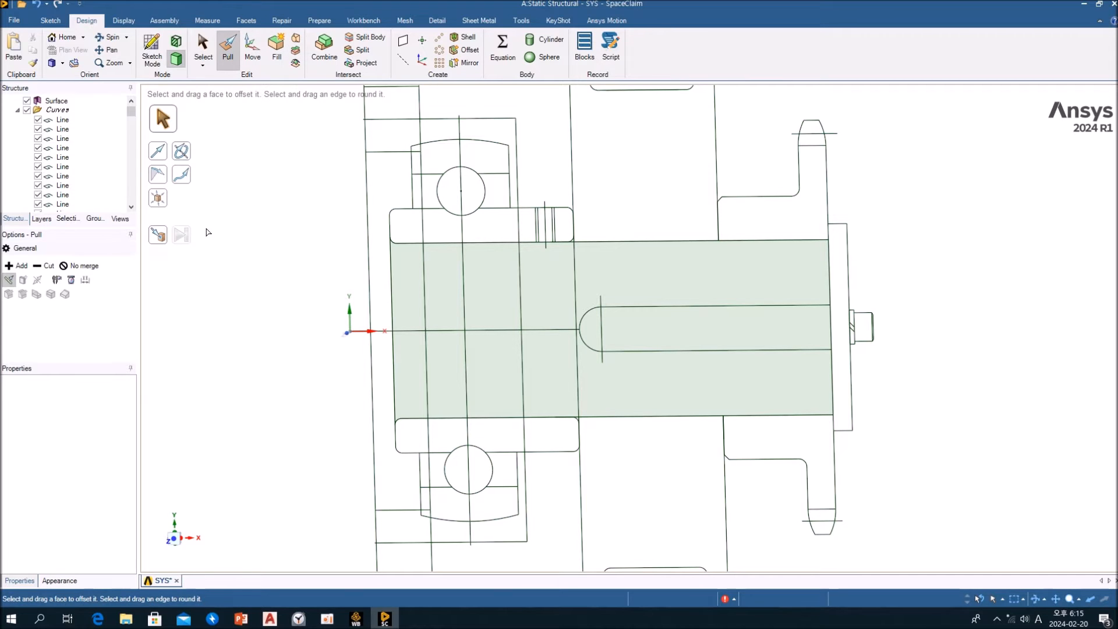
click(77, 269)
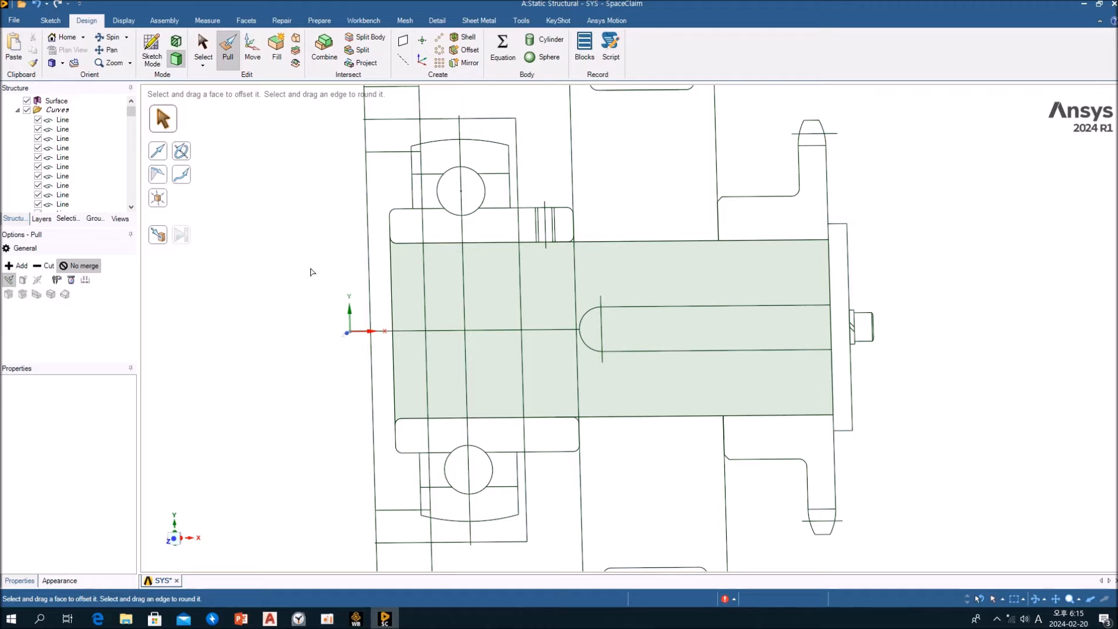
click(447, 288)
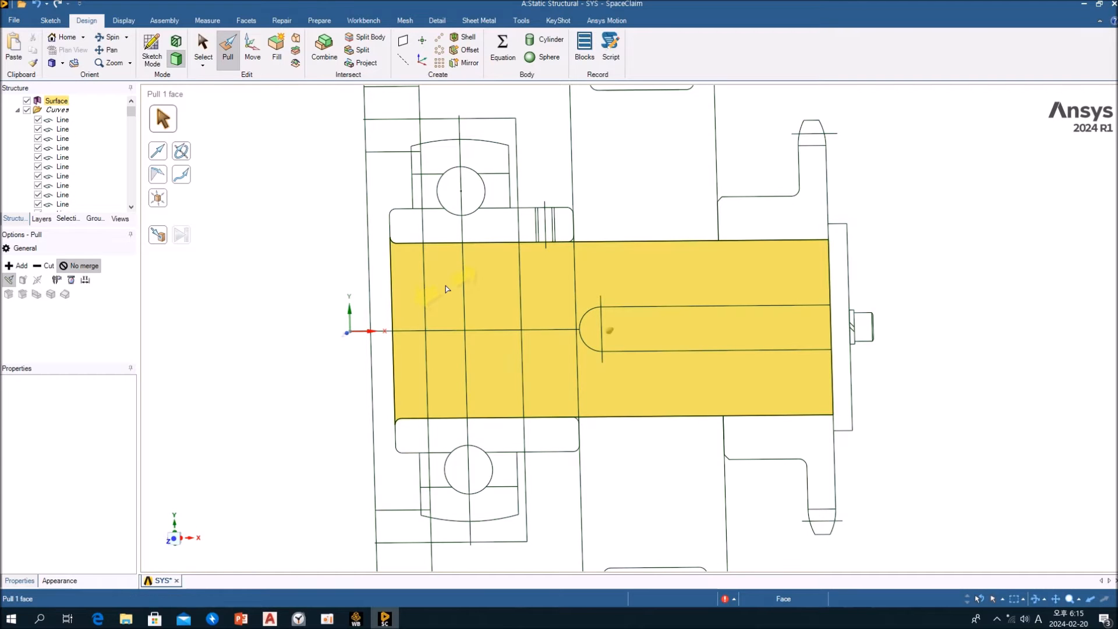
click(446, 289)
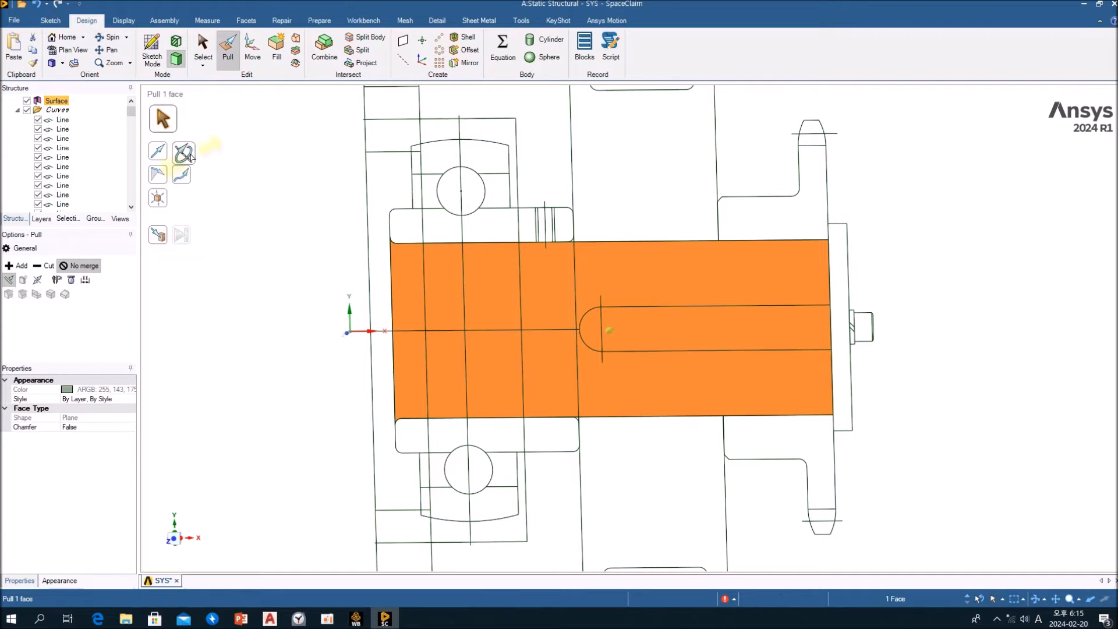
click(184, 153)
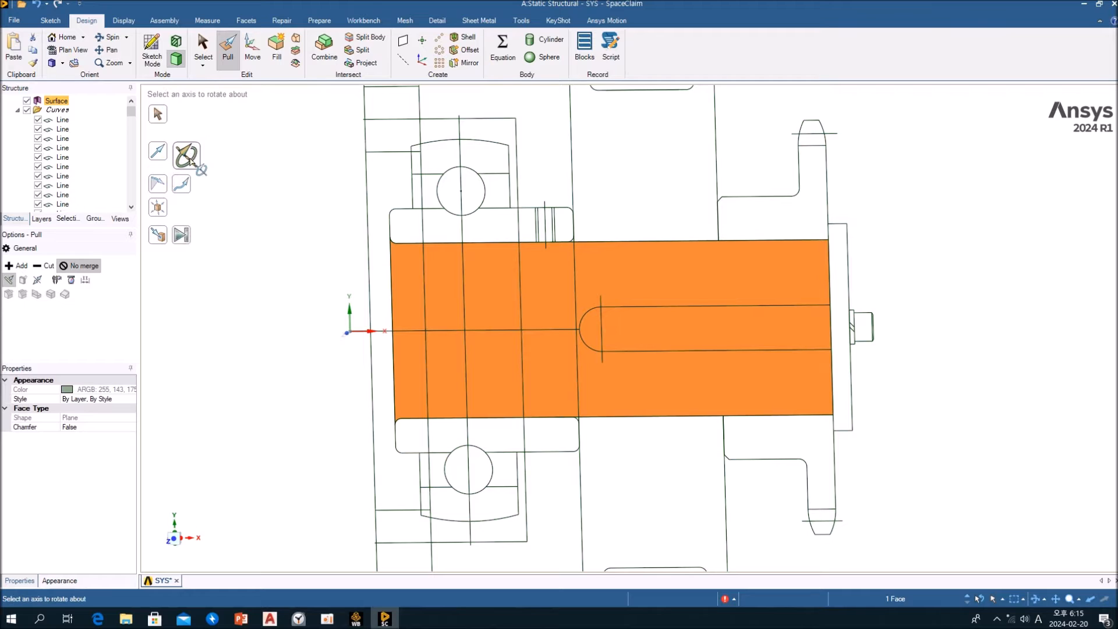
click(363, 331)
click(366, 332)
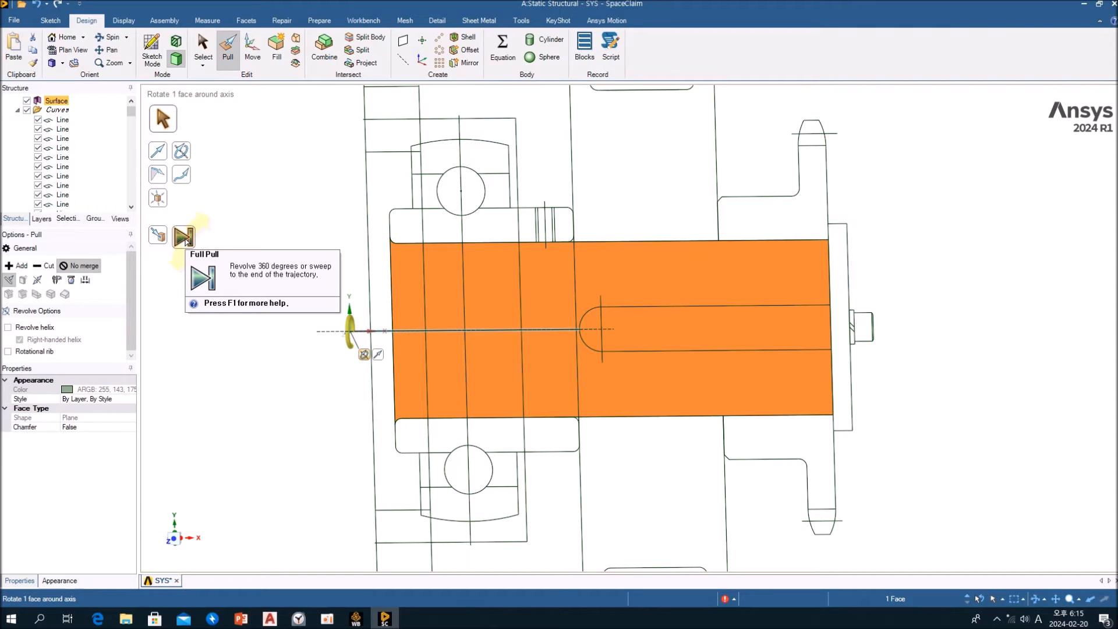
click(184, 238)
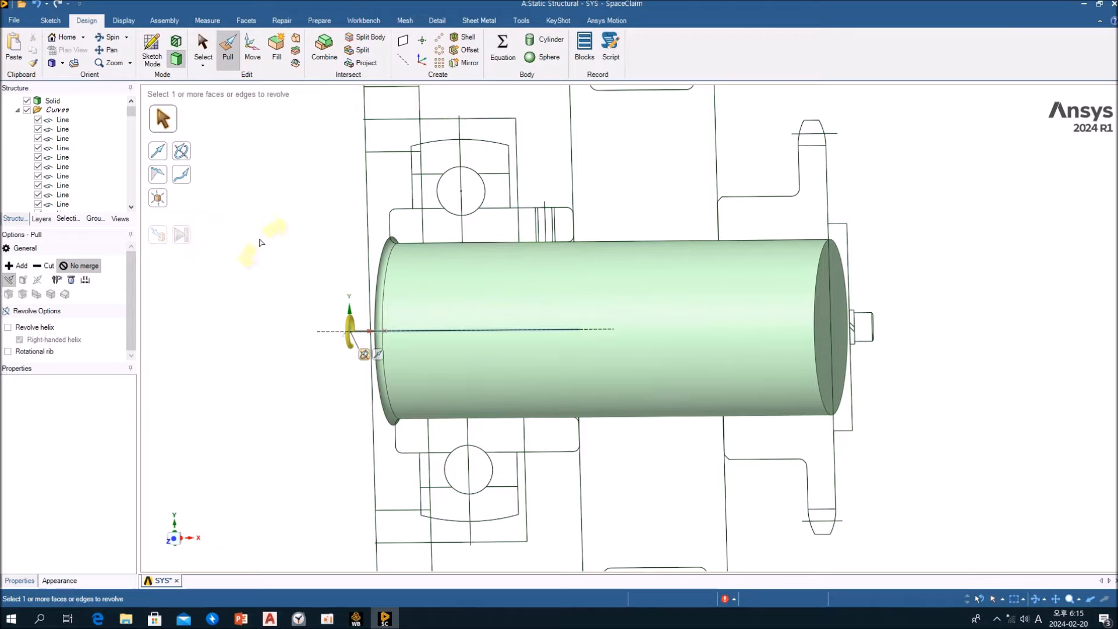
Leave the Pull tool and delete the flared round face at the shaft's bearing end
mouse_move(278, 268)
middle_down()
mouse_move(349, 257)
mouse_move(257, 275)
middle_up()
scroll(260, 275, down, 2)
scroll(270, 265, up, 5)
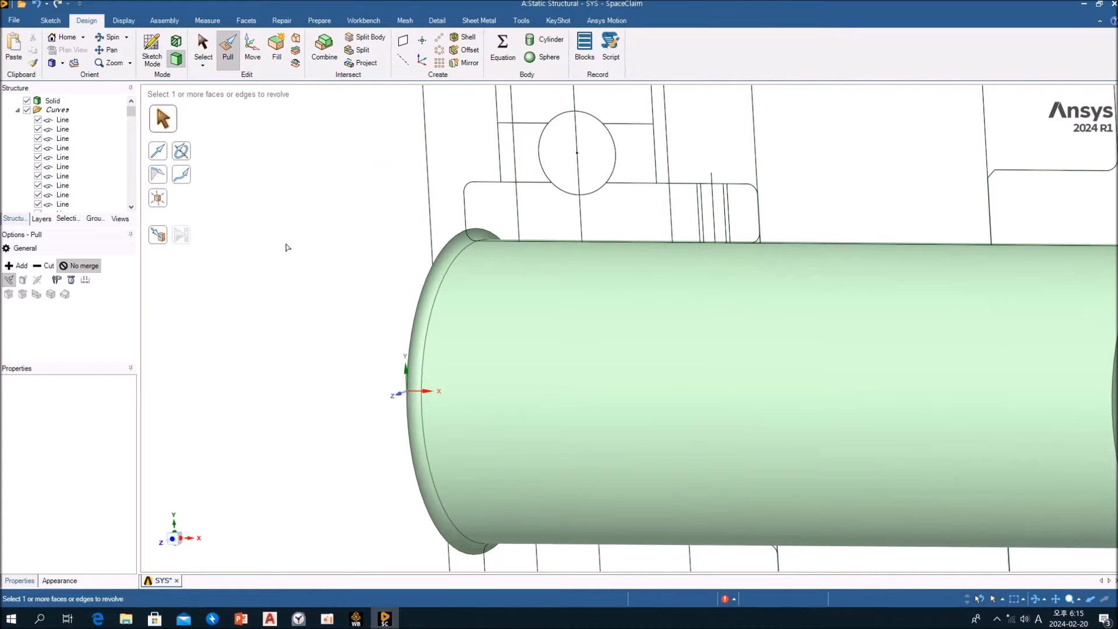
key(Escape)
middle_drag(473, 243, 519, 237)
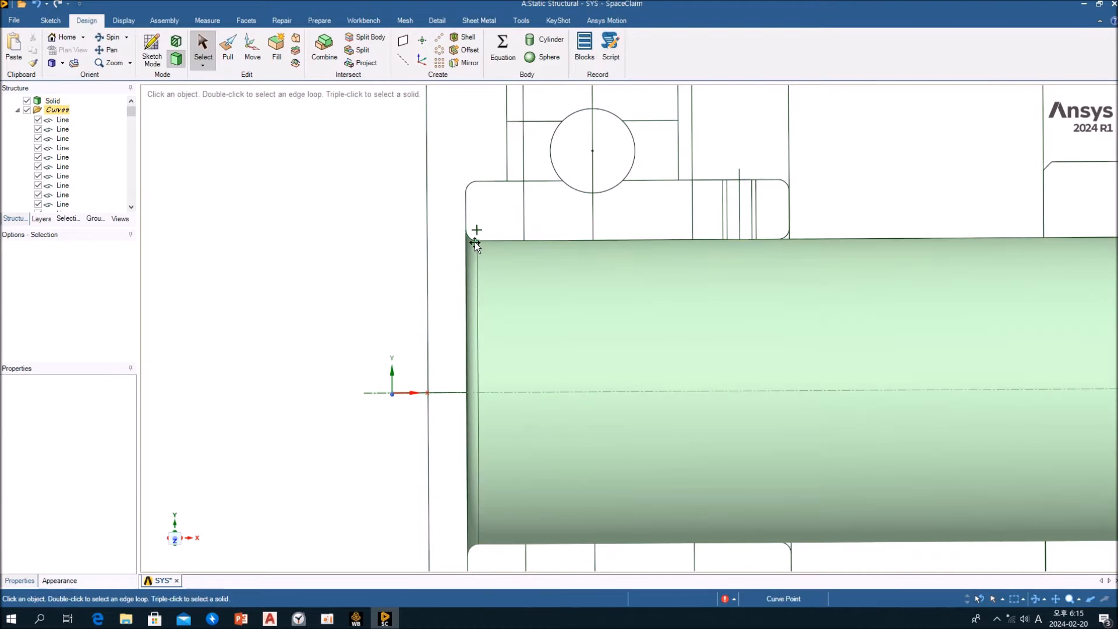
middle_drag(224, 251, 428, 254)
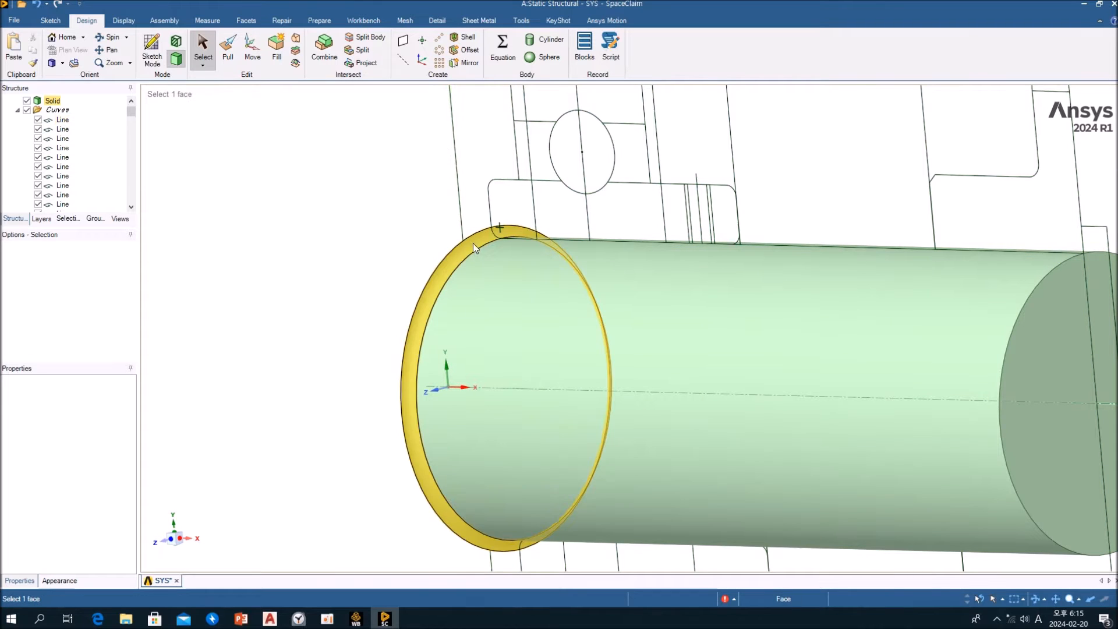
click(474, 244)
key(Delete)
mouse_move(473, 245)
middle_down()
mouse_move(322, 292)
mouse_move(410, 278)
middle_up()
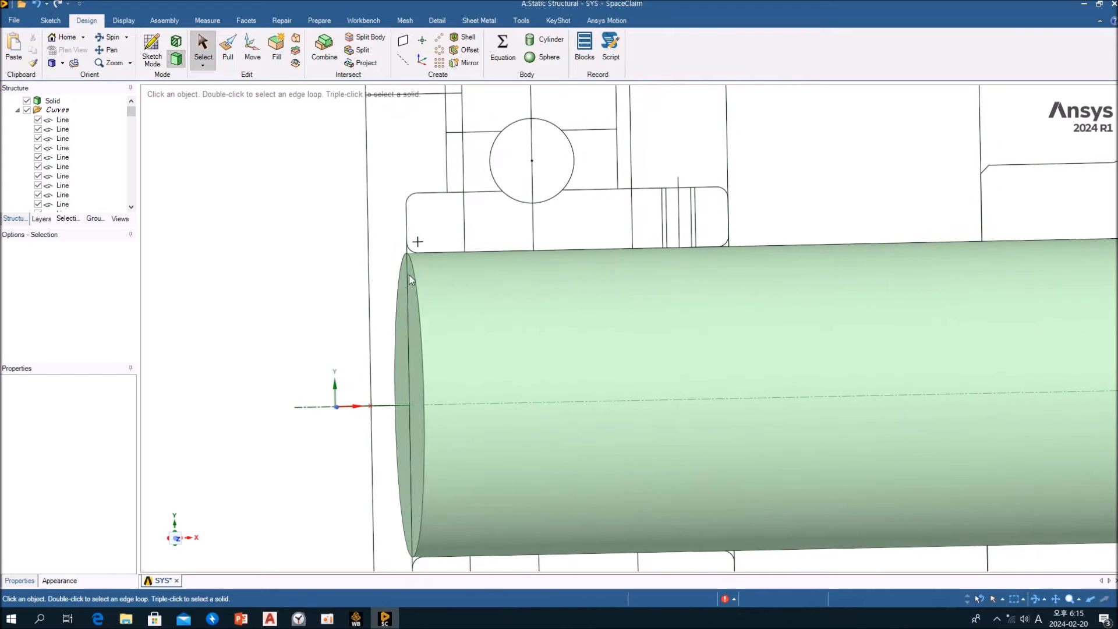
scroll(408, 282, down, 2)
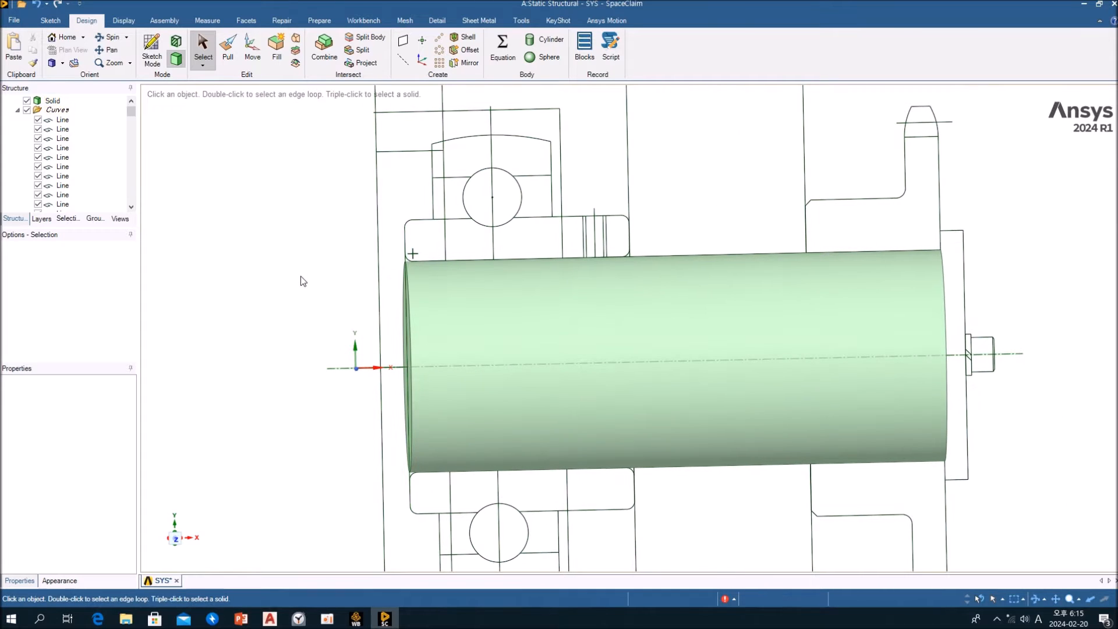
scroll(297, 281, down, 3)
middle_drag(523, 265, 469, 287)
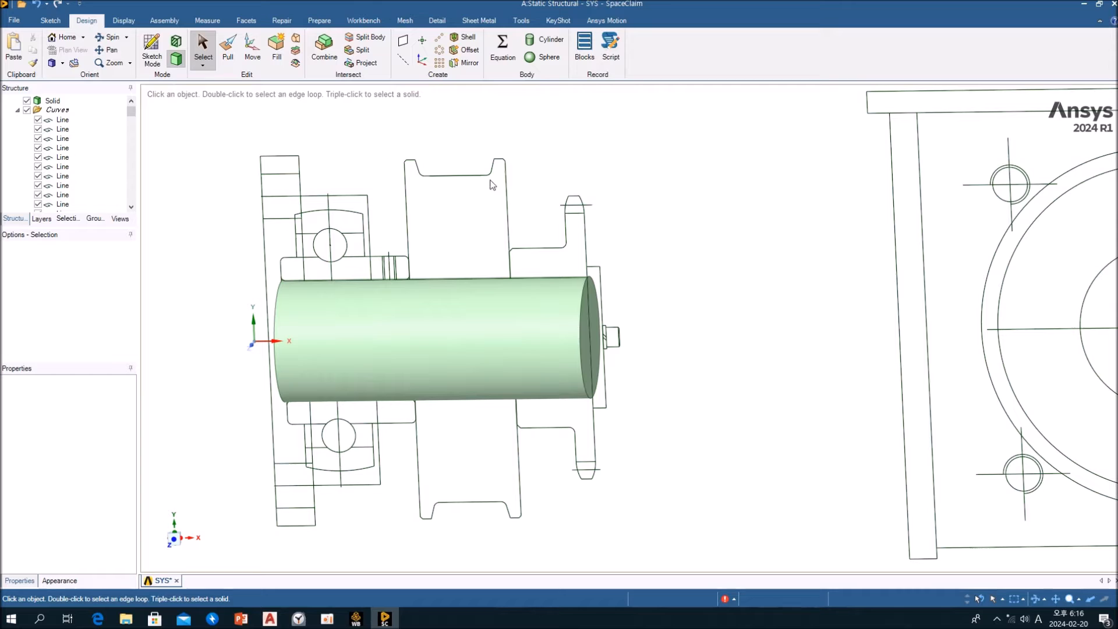
drag(528, 208, 381, 139)
ctrl+click(456, 281)
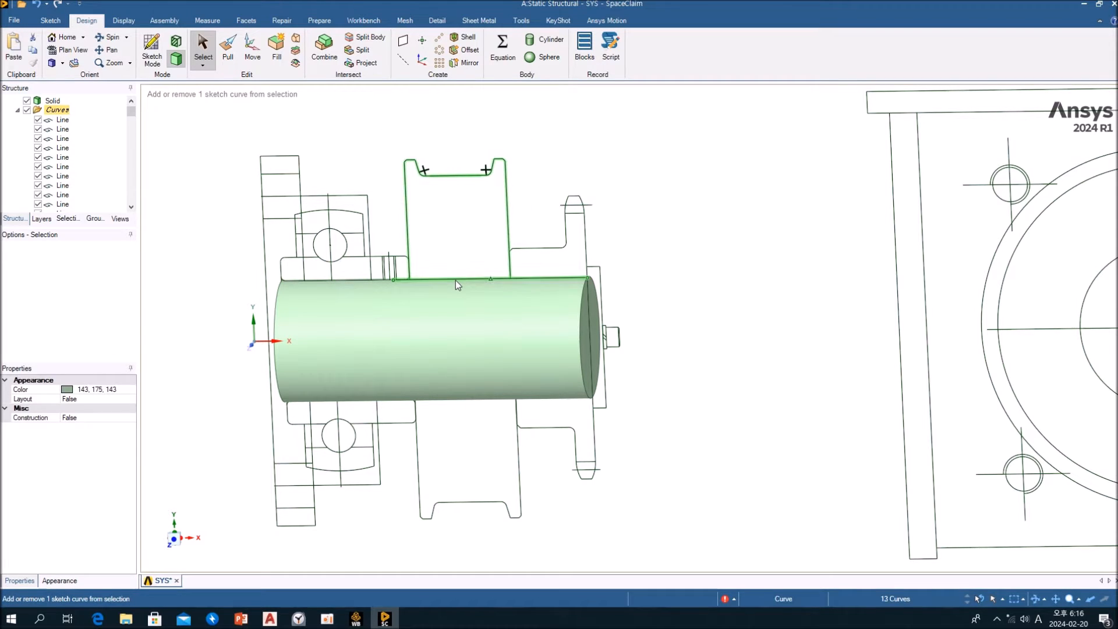
click(531, 184)
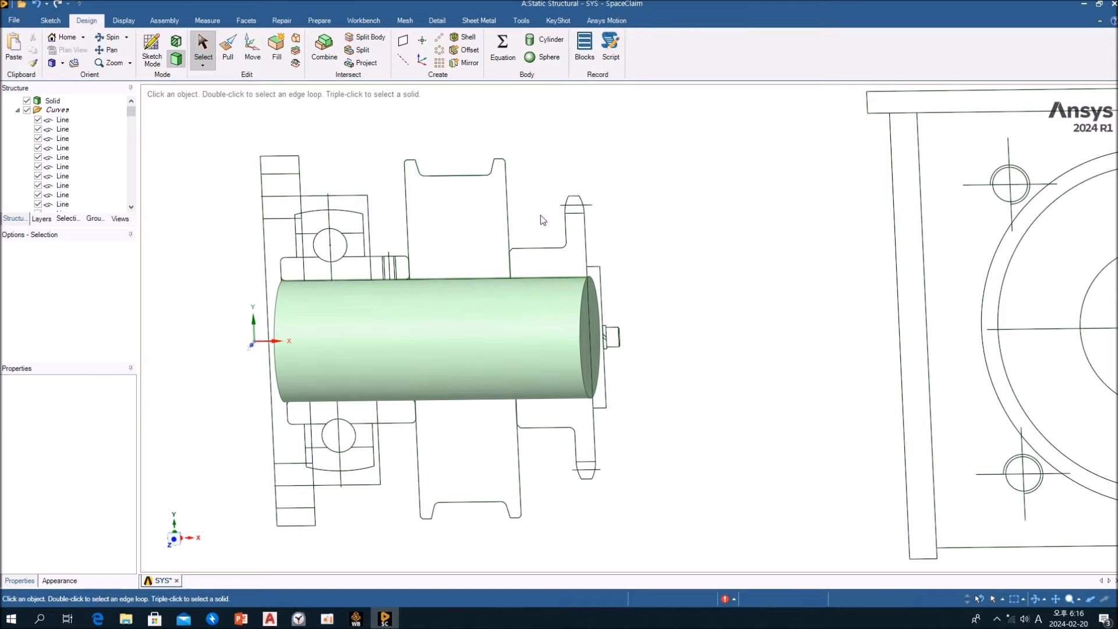
Select the upper wheel section outline together with the shaft's upper edge line and fill it to create a planar surface
drag(542, 224, 385, 117)
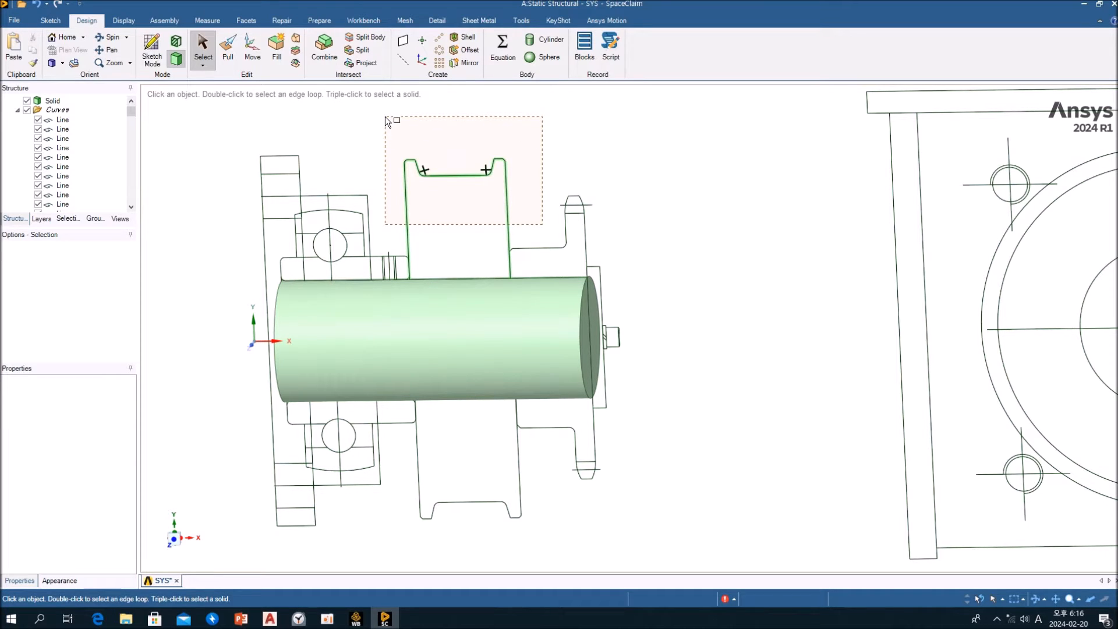
drag(385, 116, 389, 143)
ctrl+click(467, 280)
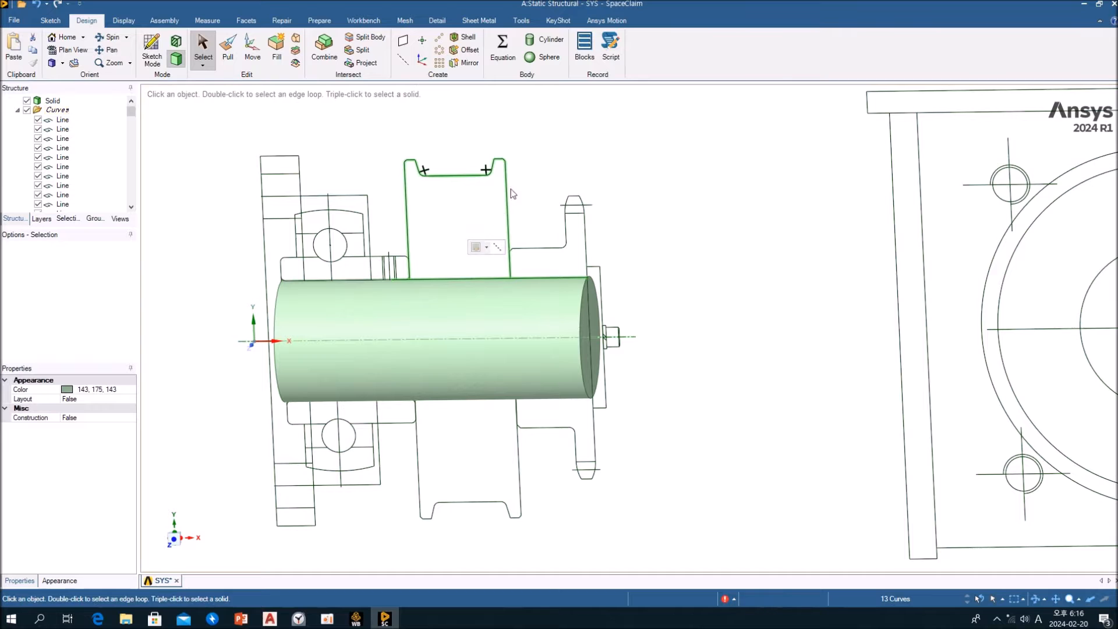
click(275, 66)
mouse_move(551, 163)
middle_down()
mouse_move(499, 190)
mouse_move(542, 175)
middle_up()
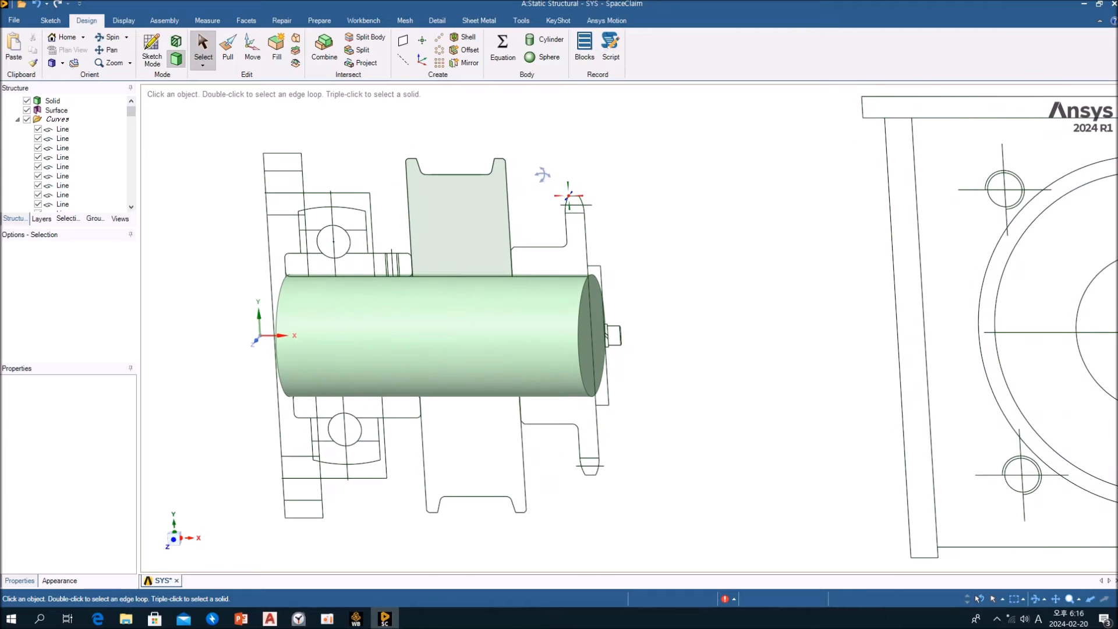
click(483, 206)
click(573, 169)
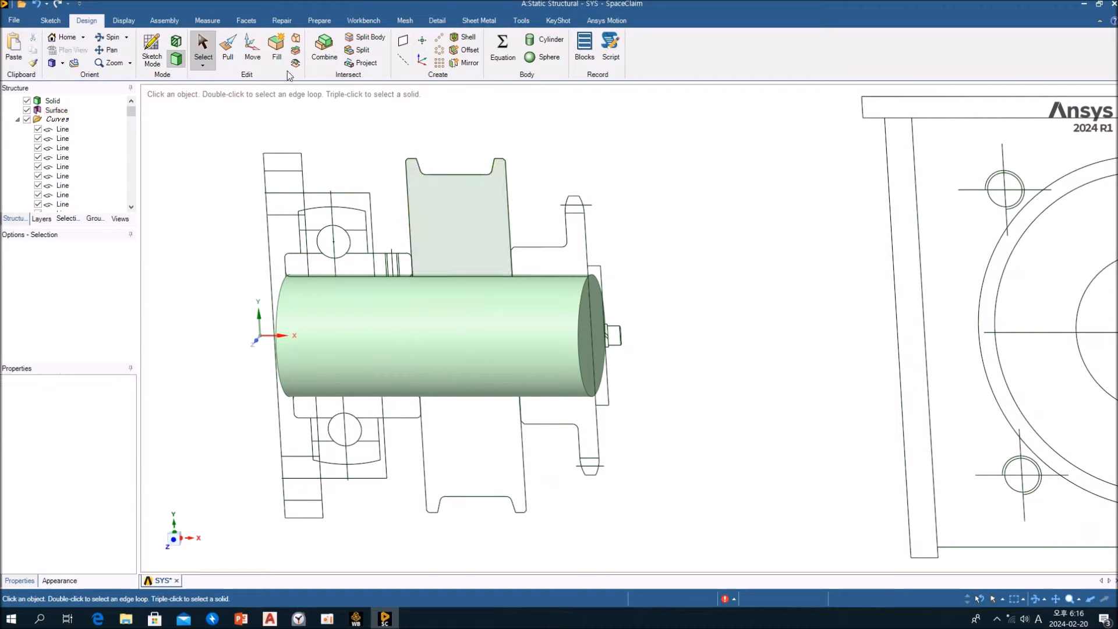
Revolve the wheel surface a full 360 degrees around the shaft centreline with Pull, using the No merge option, and leave Pull
click(228, 56)
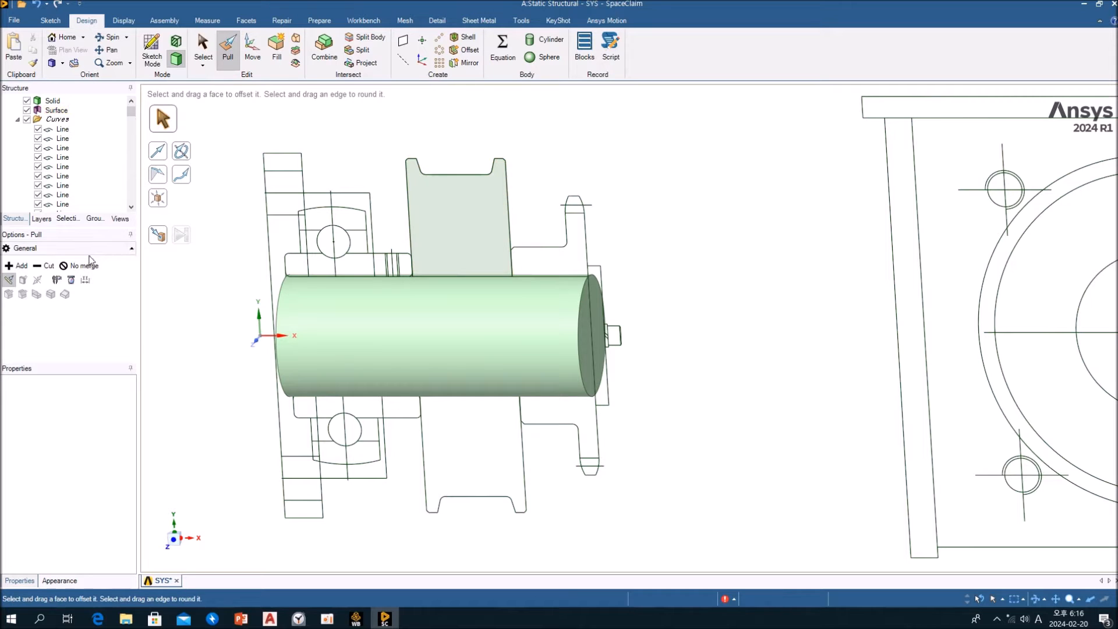
click(460, 220)
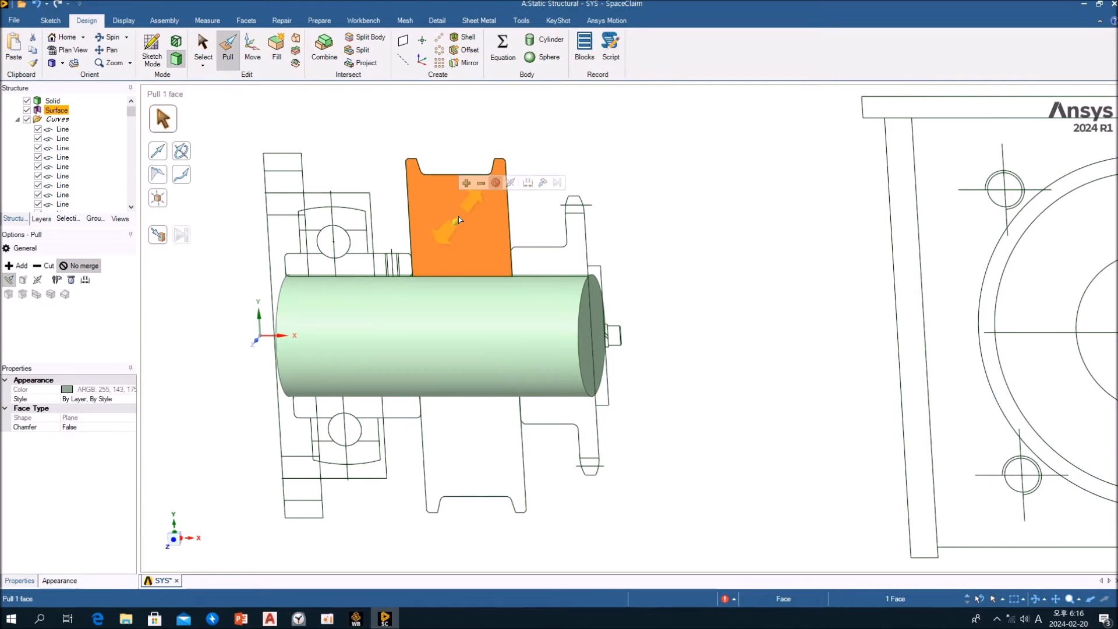
click(186, 154)
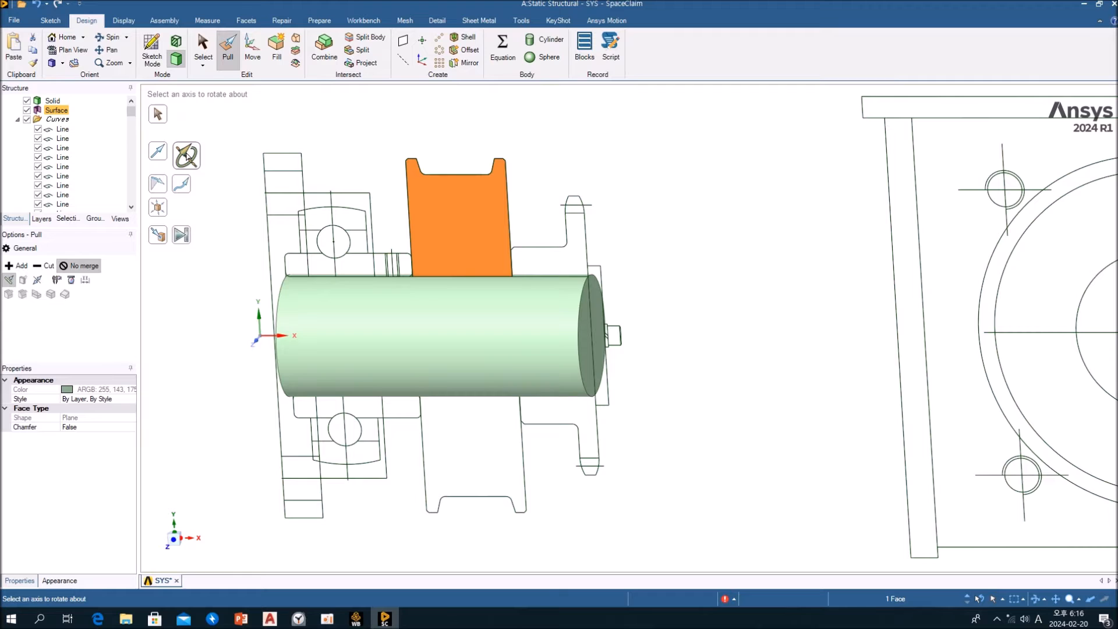
click(278, 336)
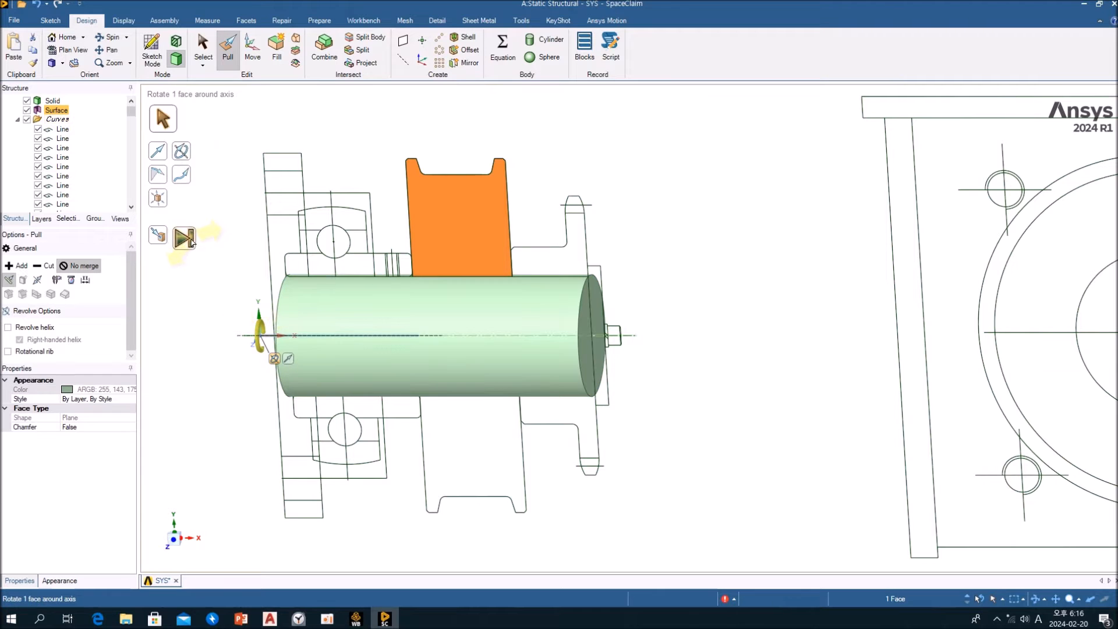
click(184, 237)
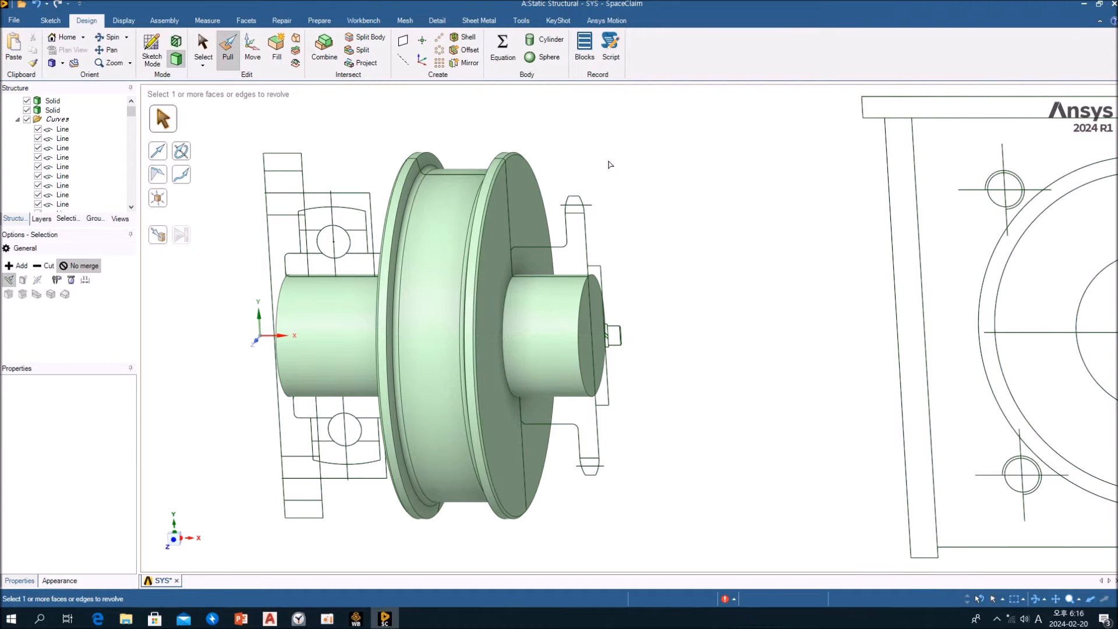
key(s)
Delete the two horizontal lines crossing the tooth of the upper sprocket section
middle_drag(541, 178, 517, 197)
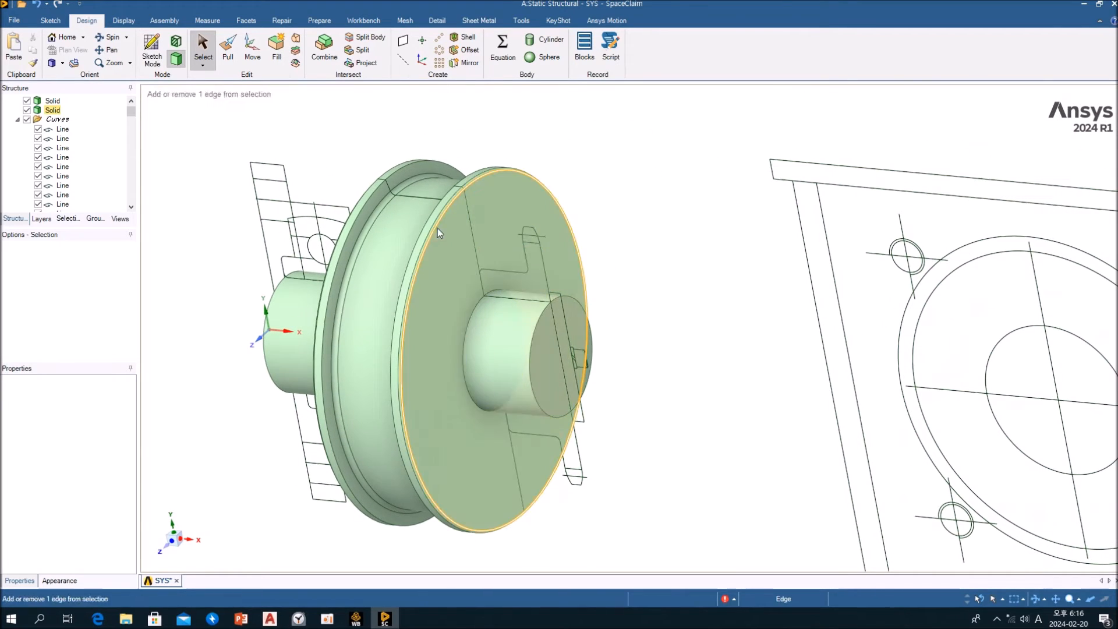
click(444, 241)
ctrl+middle_drag(550, 247, 594, 237)
scroll(596, 239, down, 4)
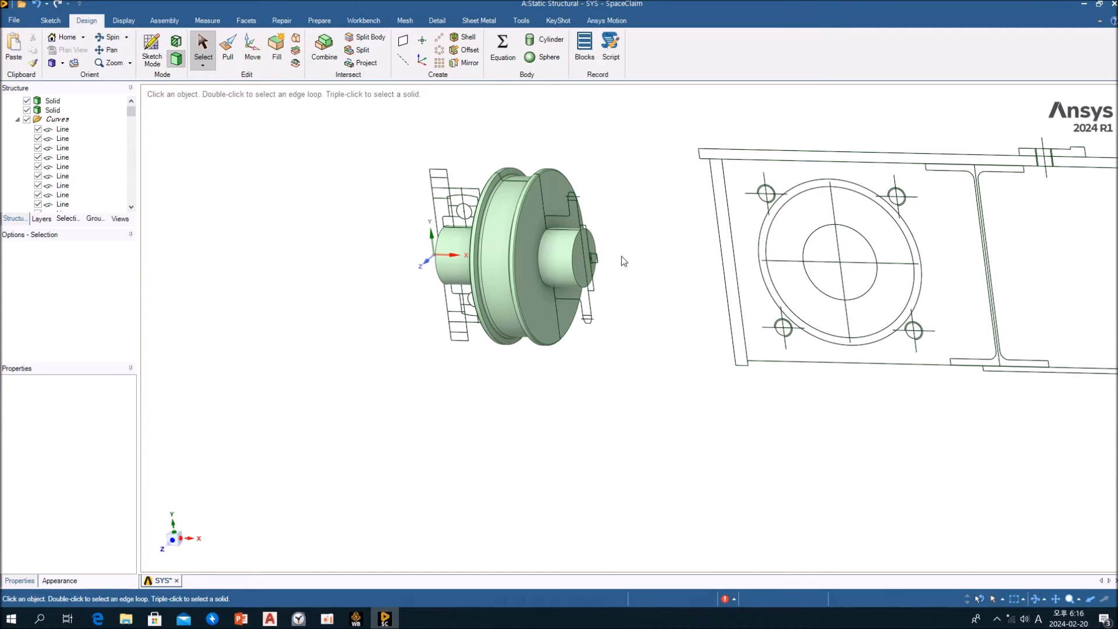
scroll(621, 258, up, 2)
ctrl+middle_drag(621, 273, 584, 303)
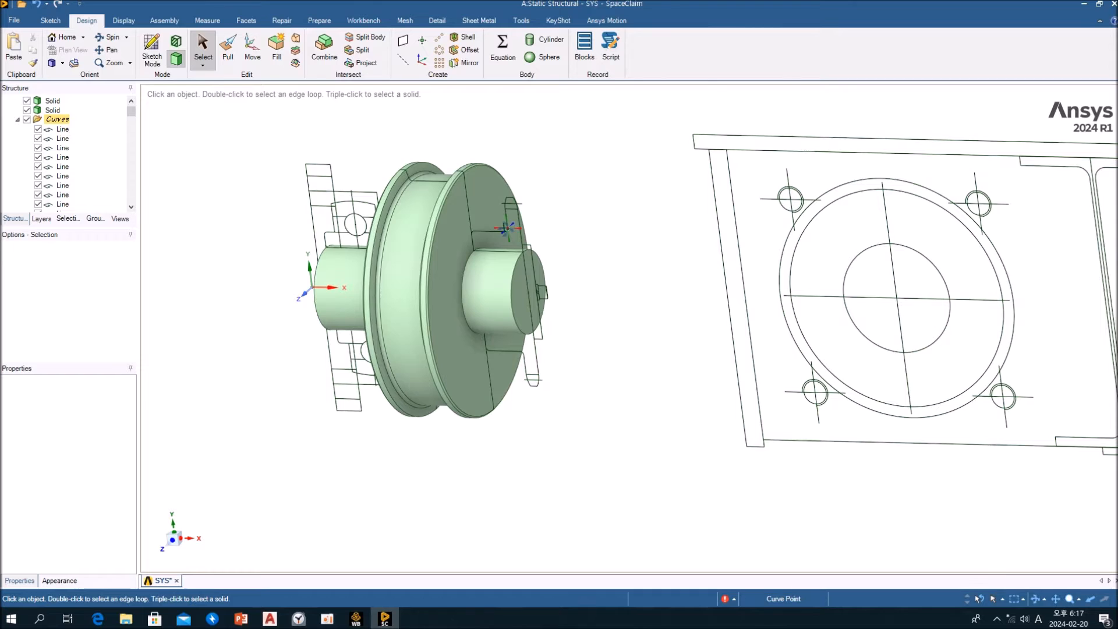
middle_drag(507, 228, 541, 222)
scroll(520, 231, up, 5)
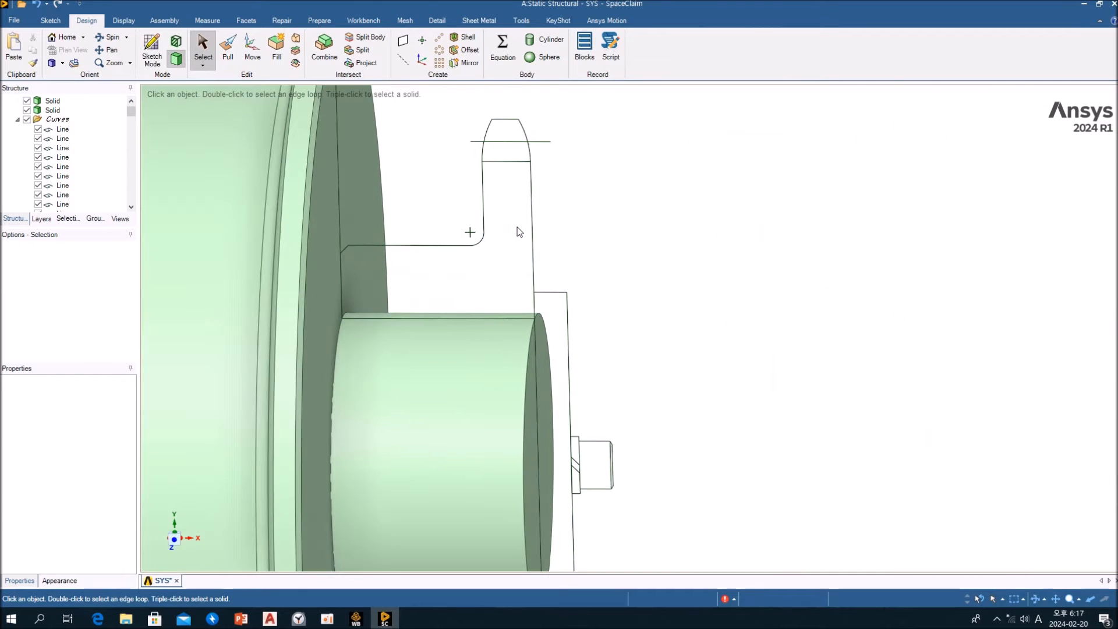
click(541, 141)
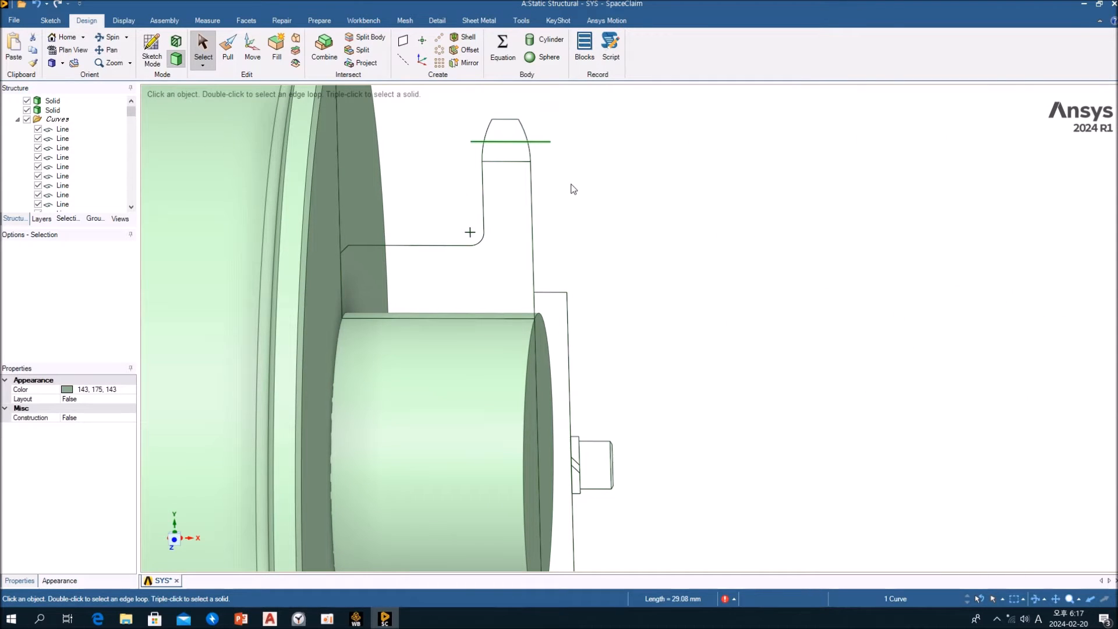
click(508, 162)
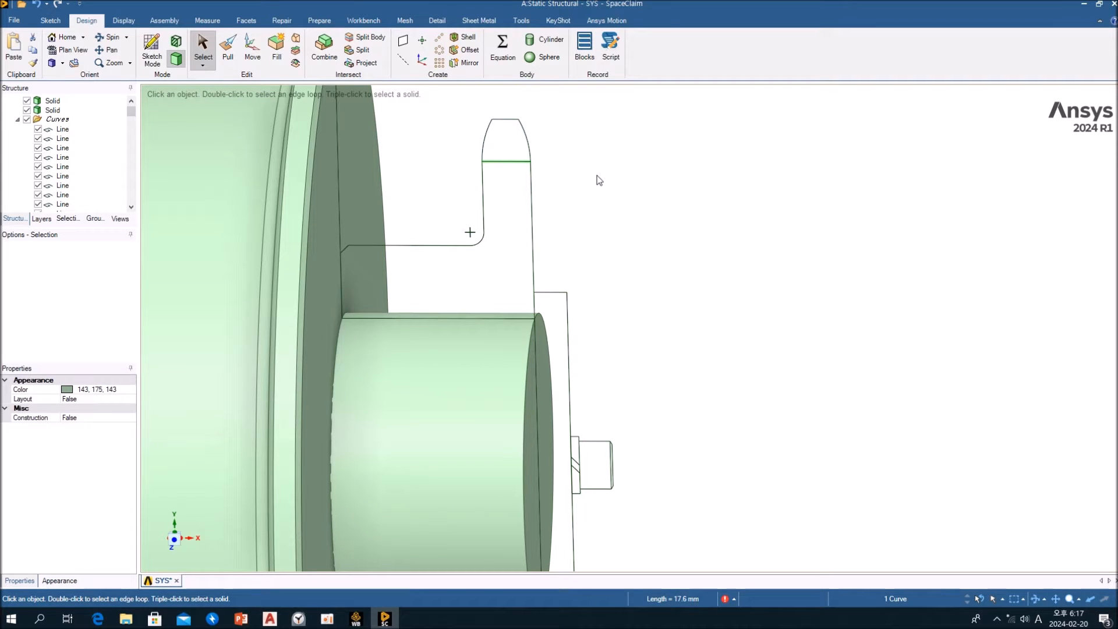
key(Delete)
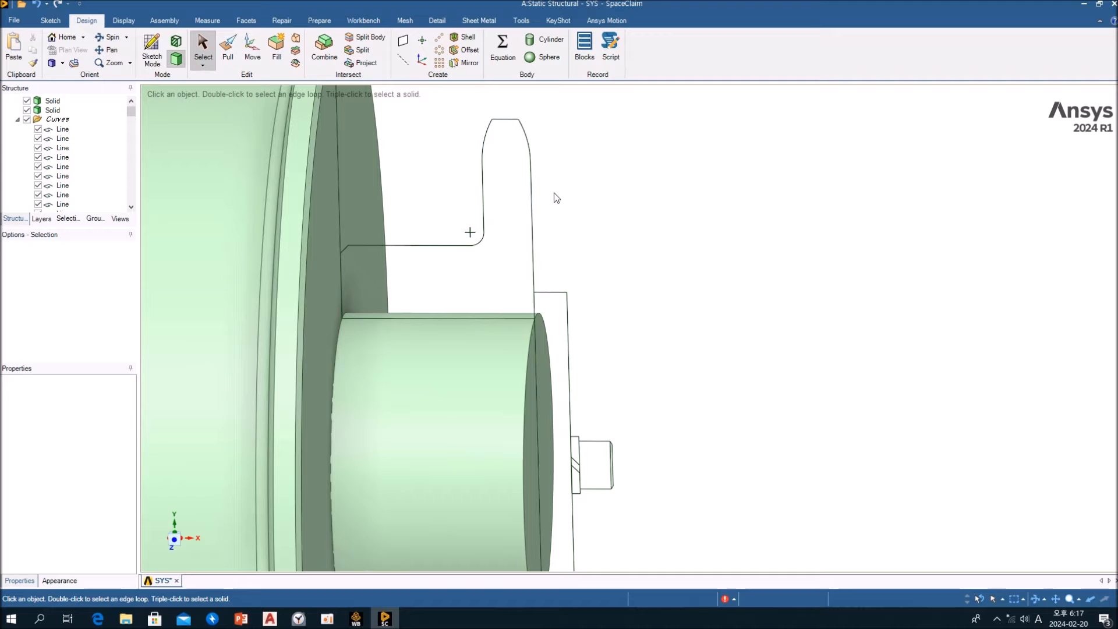
click(346, 251)
ctrl+click(365, 318)
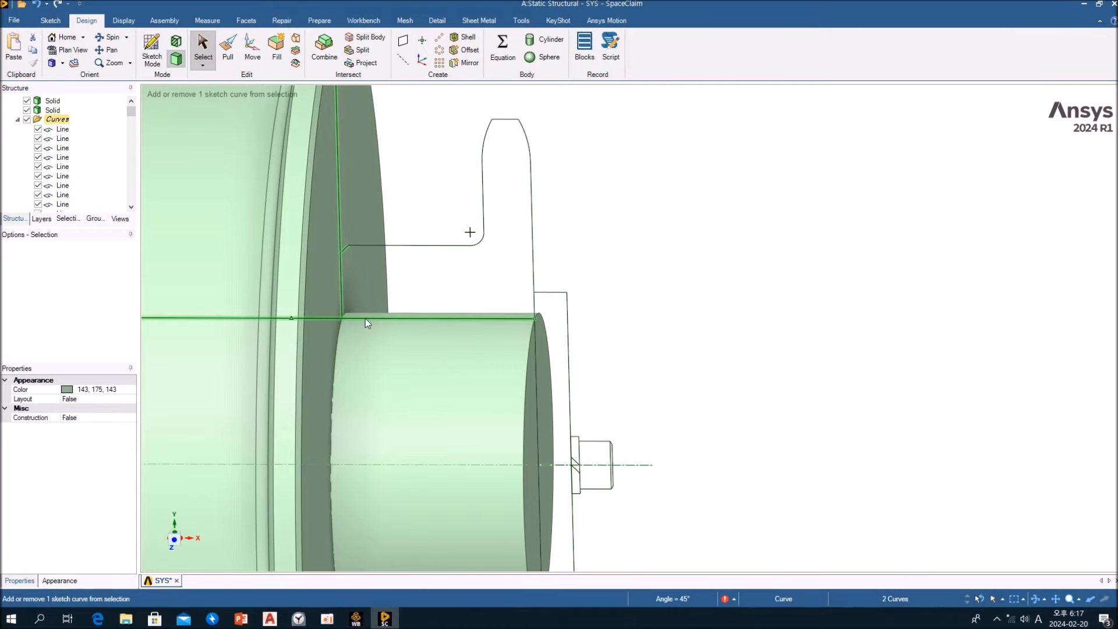
ctrl+click(535, 303)
ctrl+click(535, 282)
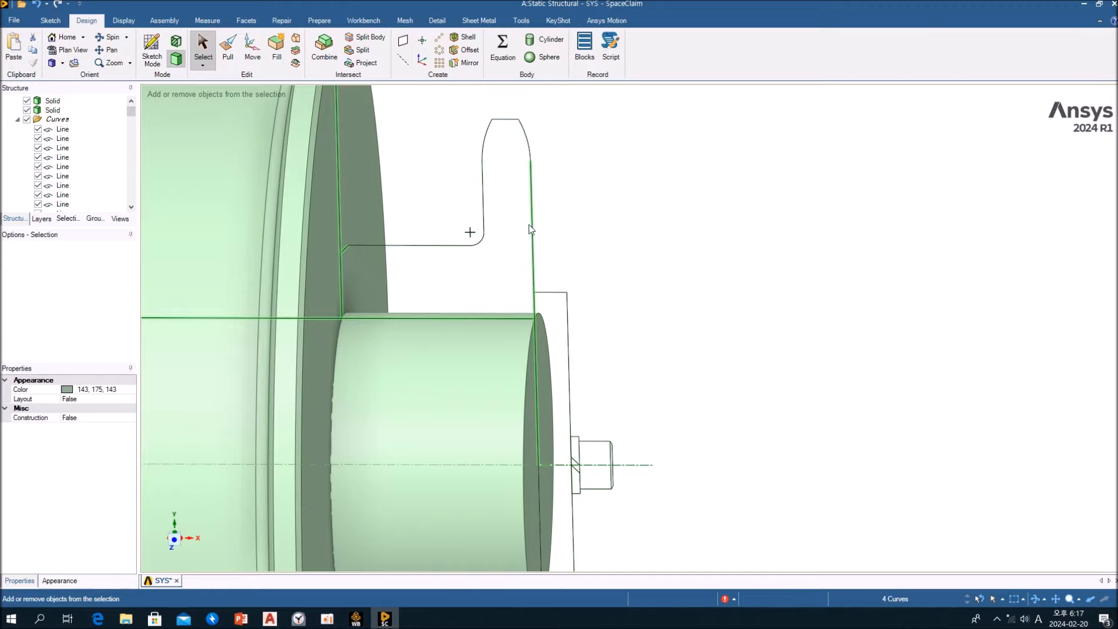
Select the upper sprocket outline, including its chamfer, wheel-side line and the shaft's upper edge line, and fill it to create a planar surface
drag(628, 239, 437, 110)
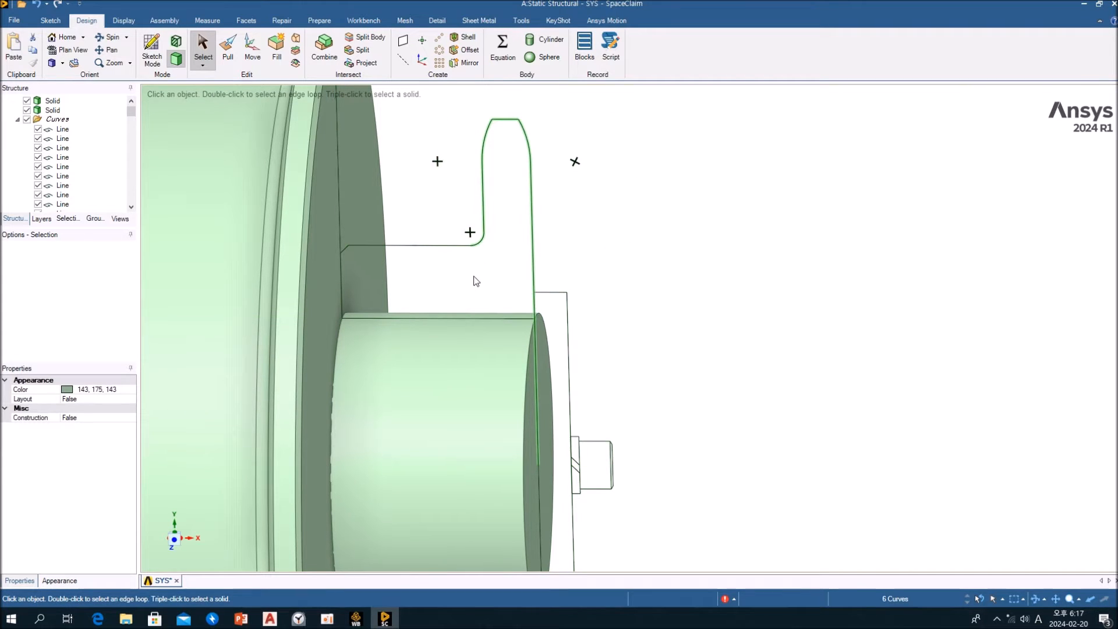
ctrl+click(348, 250)
ctrl+click(339, 274)
ctrl+click(386, 319)
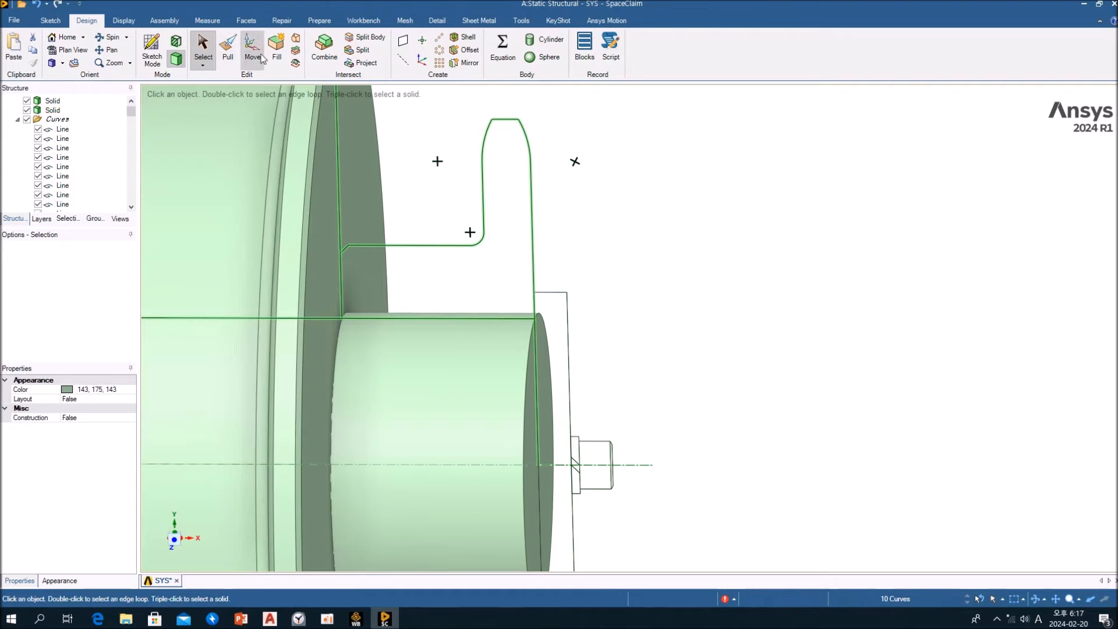
click(279, 55)
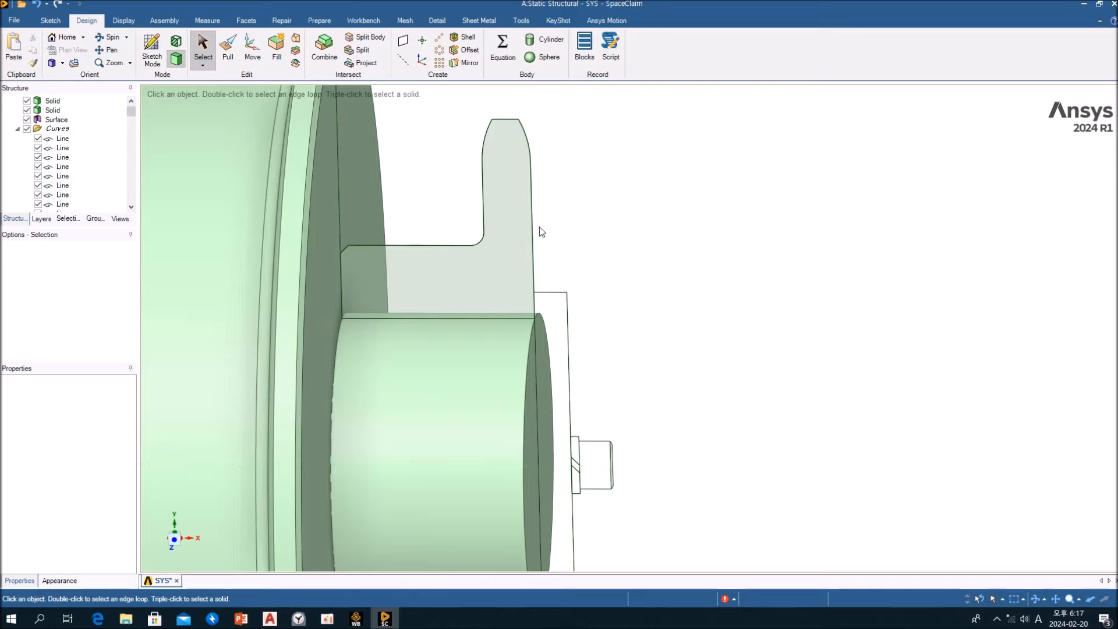
click(518, 229)
scroll(519, 228, down, 3)
click(636, 204)
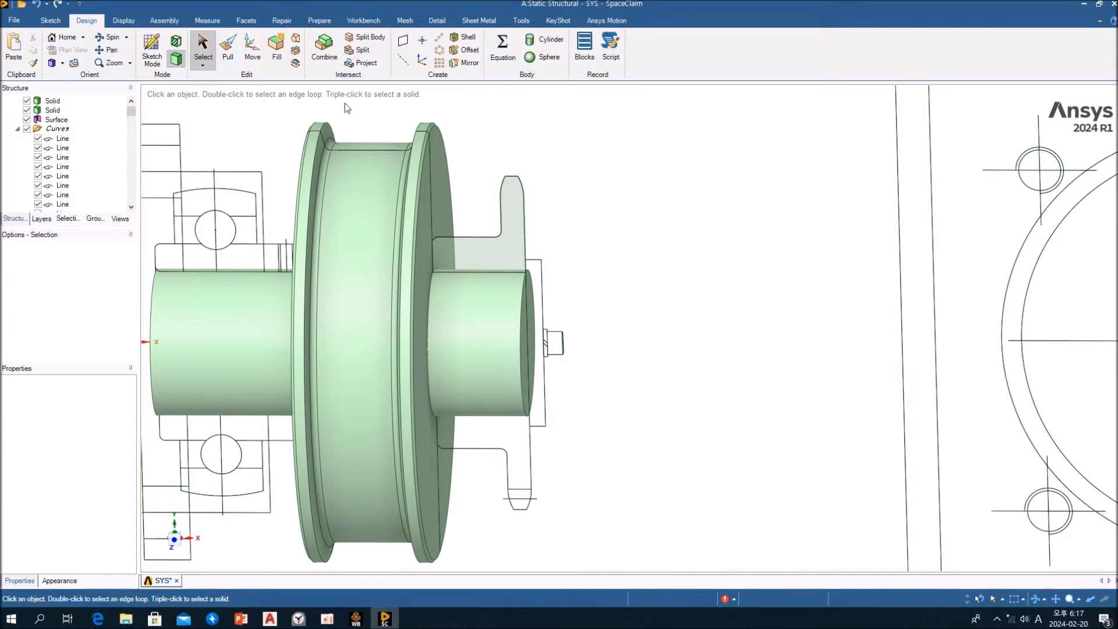
Revolve the sprocket surface a full 360 degrees around the shaft's axis with Pull, using the No merge option, and leave Pull
click(228, 50)
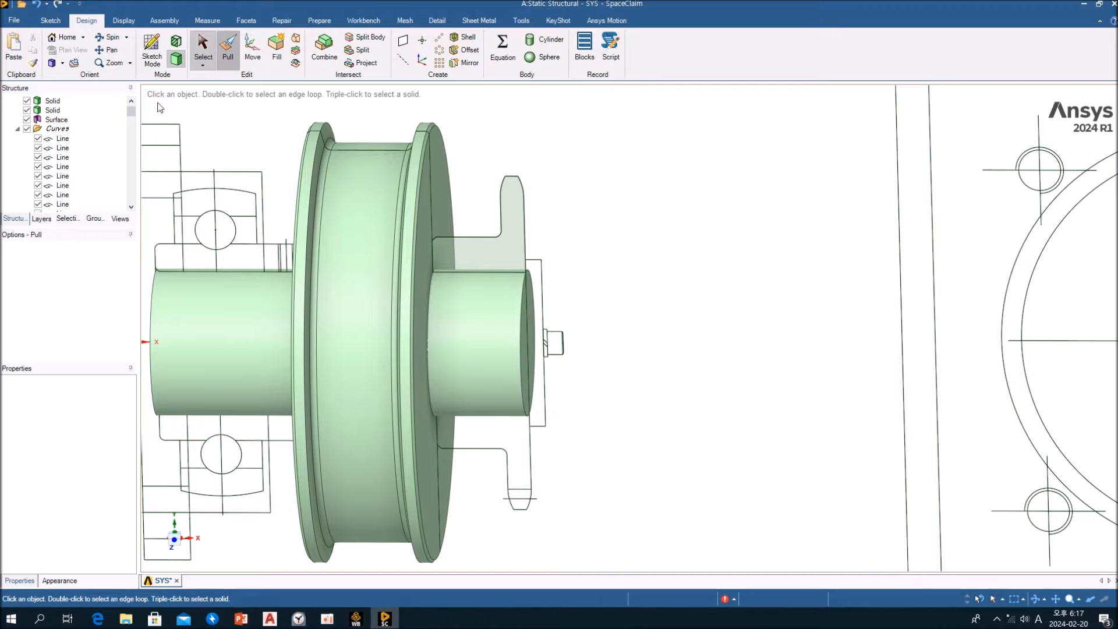
click(57, 120)
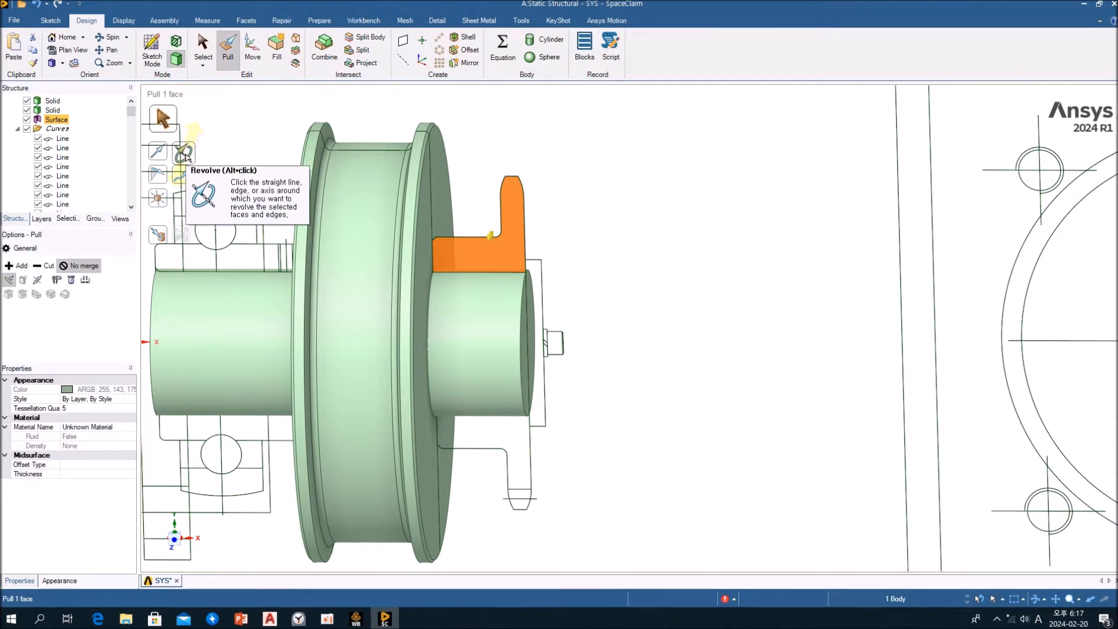
click(186, 156)
click(262, 307)
shift+middle_drag(349, 288, 487, 256)
middle_drag(486, 256, 449, 280)
click(352, 280)
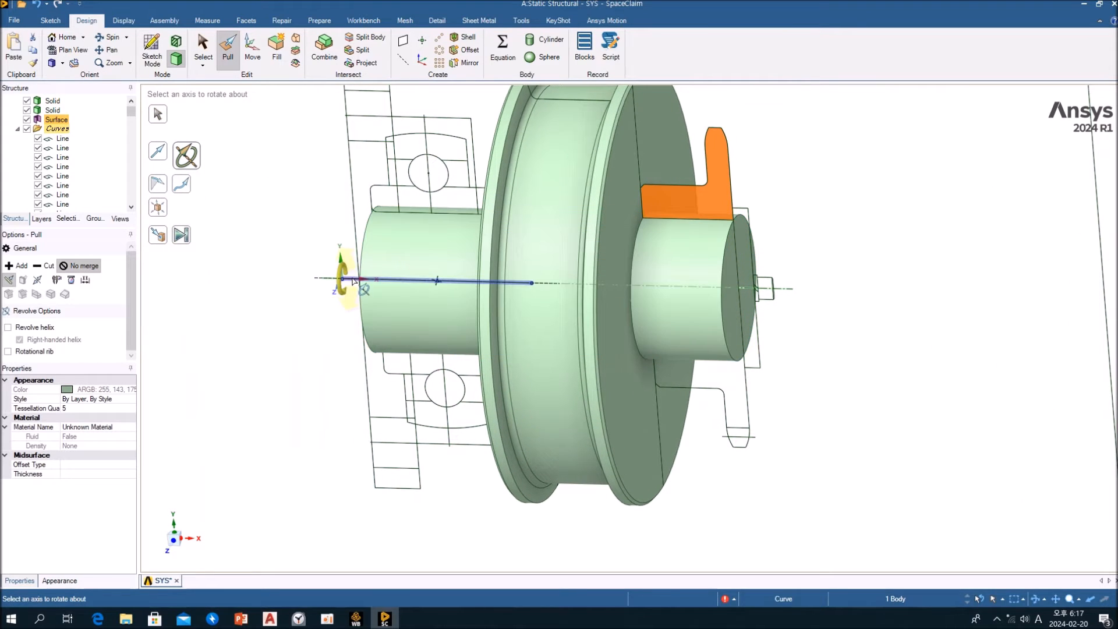
click(422, 246)
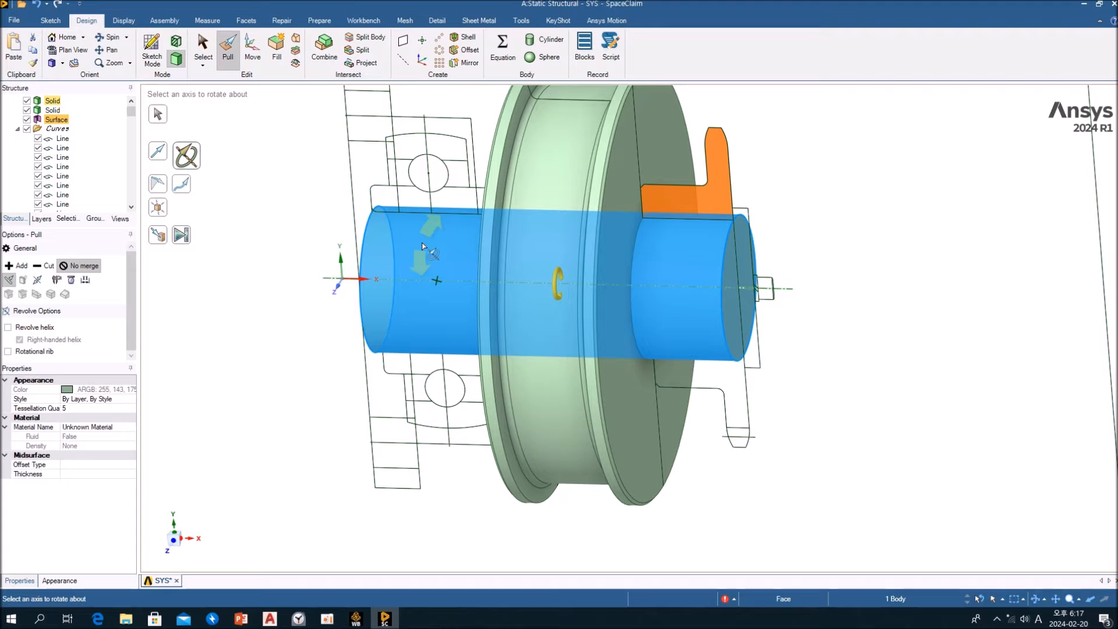
click(423, 246)
click(448, 258)
click(192, 244)
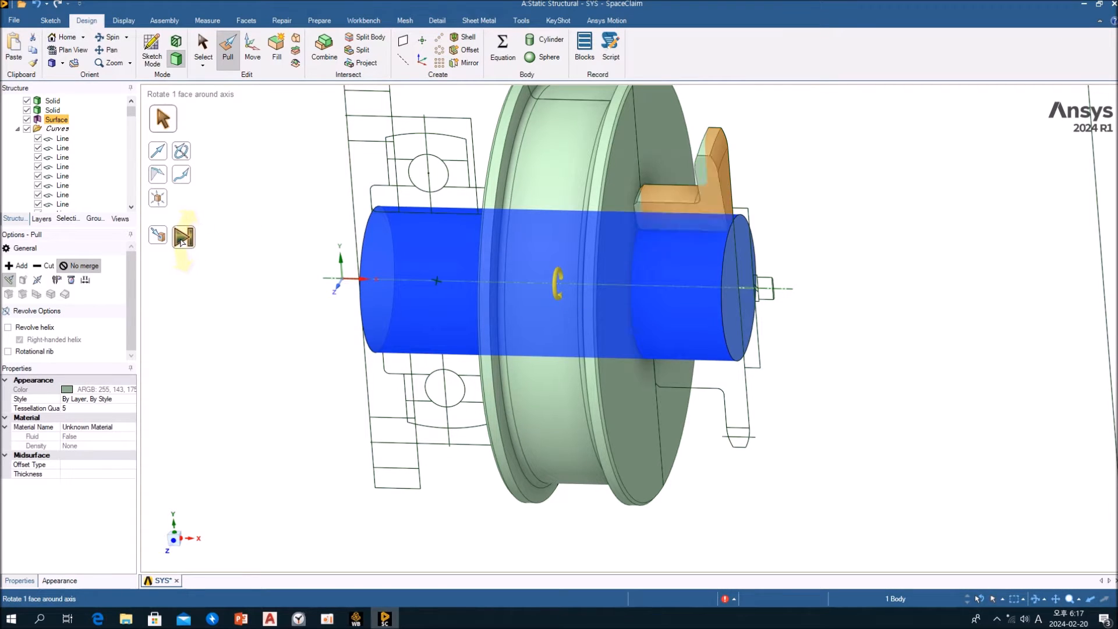
key(Escape)
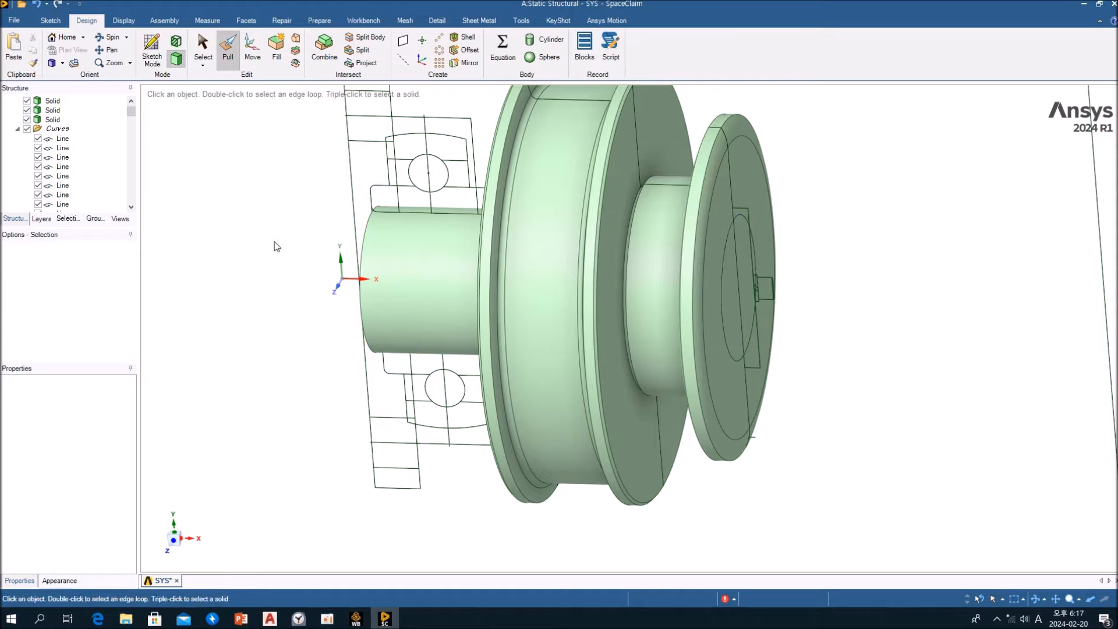
click(665, 235)
mouse_move(665, 235)
middle_down()
mouse_move(736, 218)
mouse_move(719, 224)
mouse_move(748, 227)
mouse_move(674, 239)
middle_up()
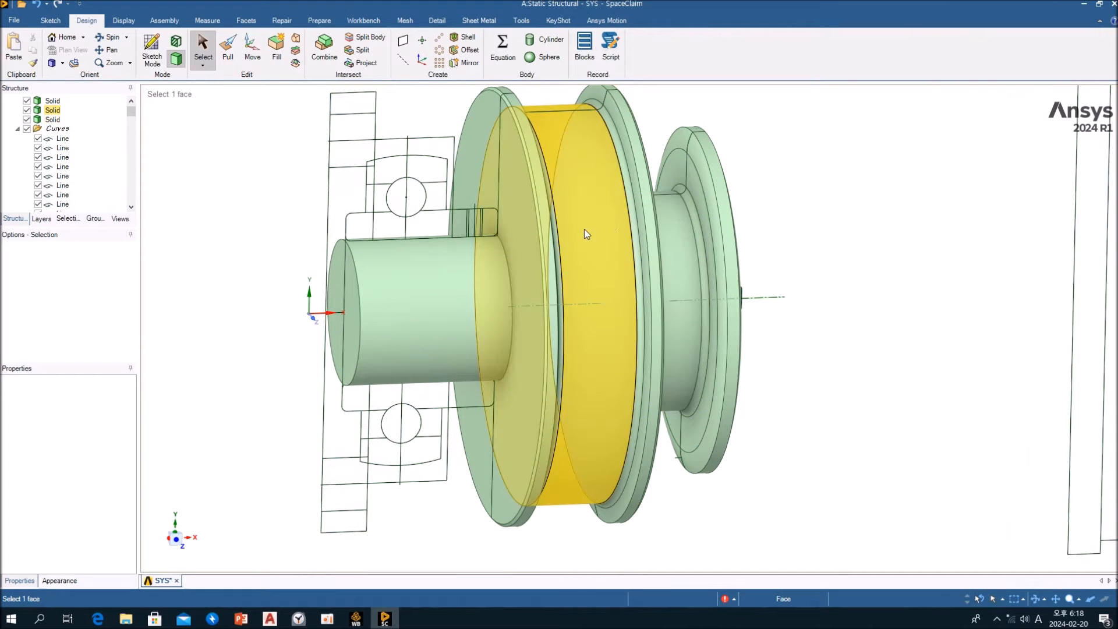
click(423, 282)
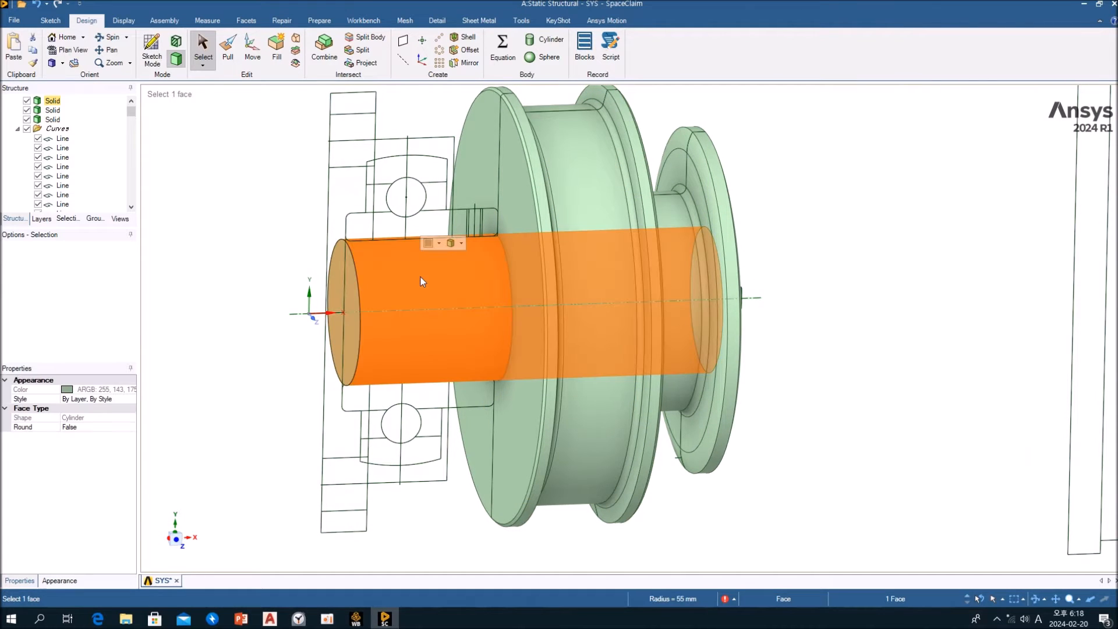
click(214, 237)
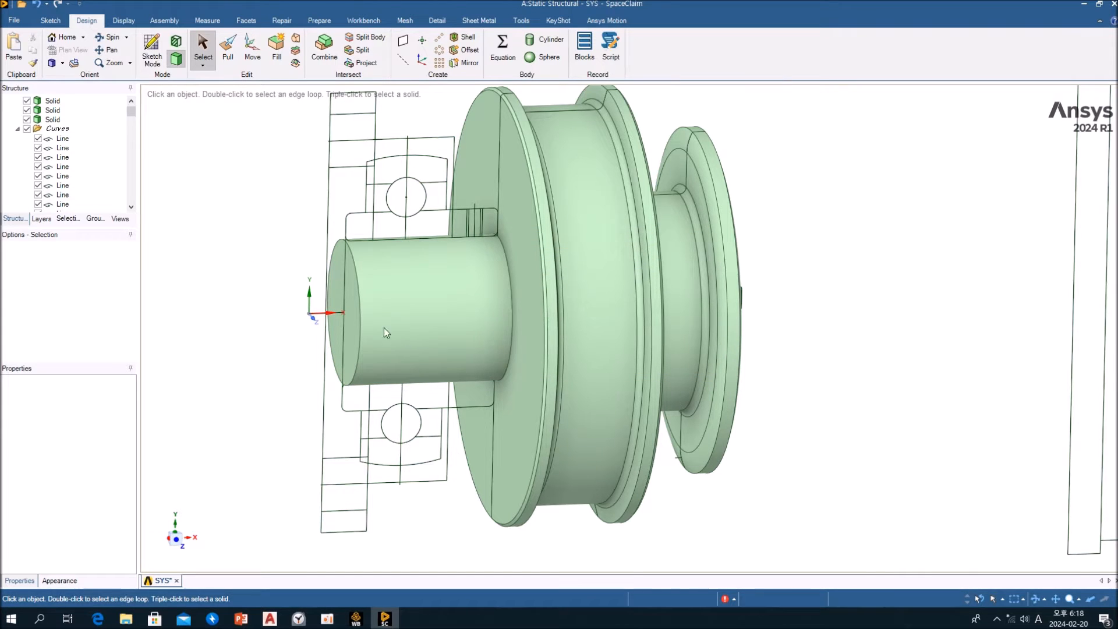
Override the shaft body's colour with light red from the basic colours
click(438, 319)
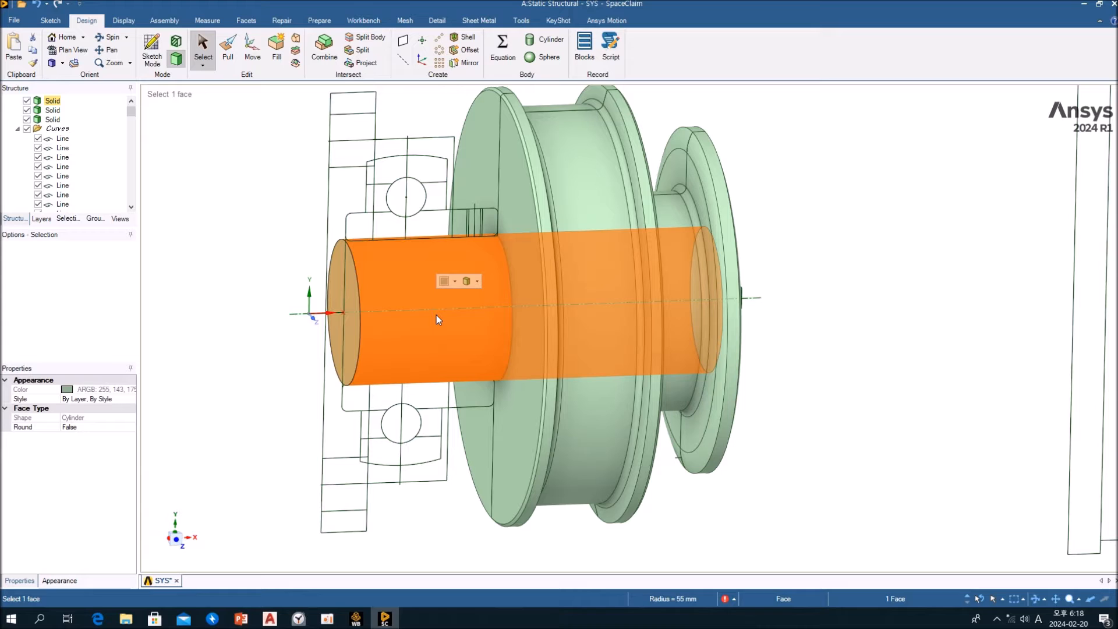
click(454, 281)
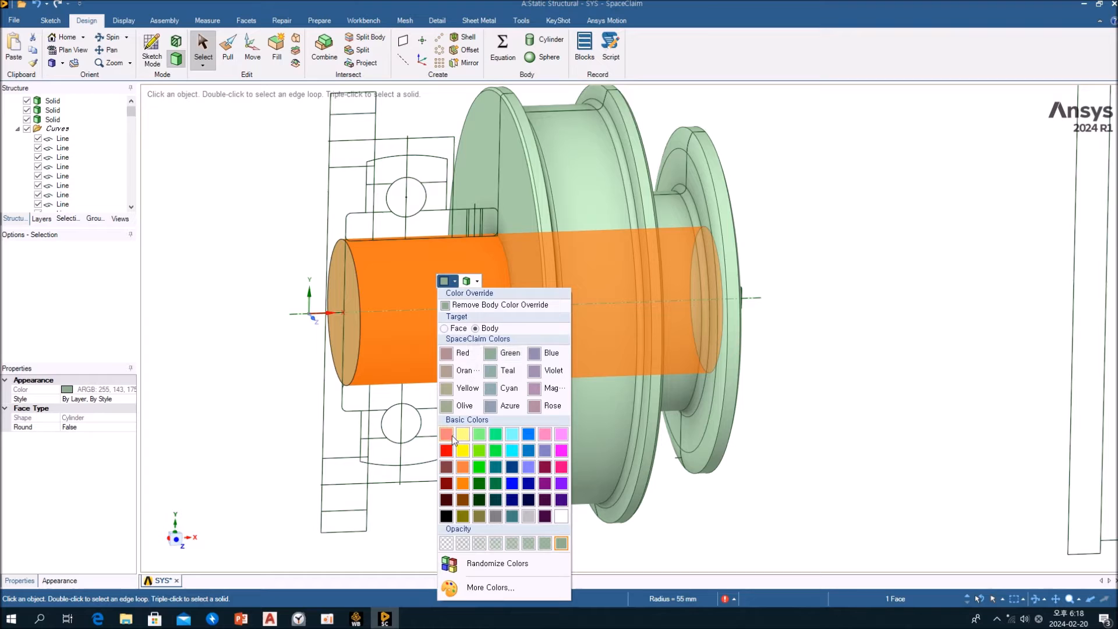
click(447, 436)
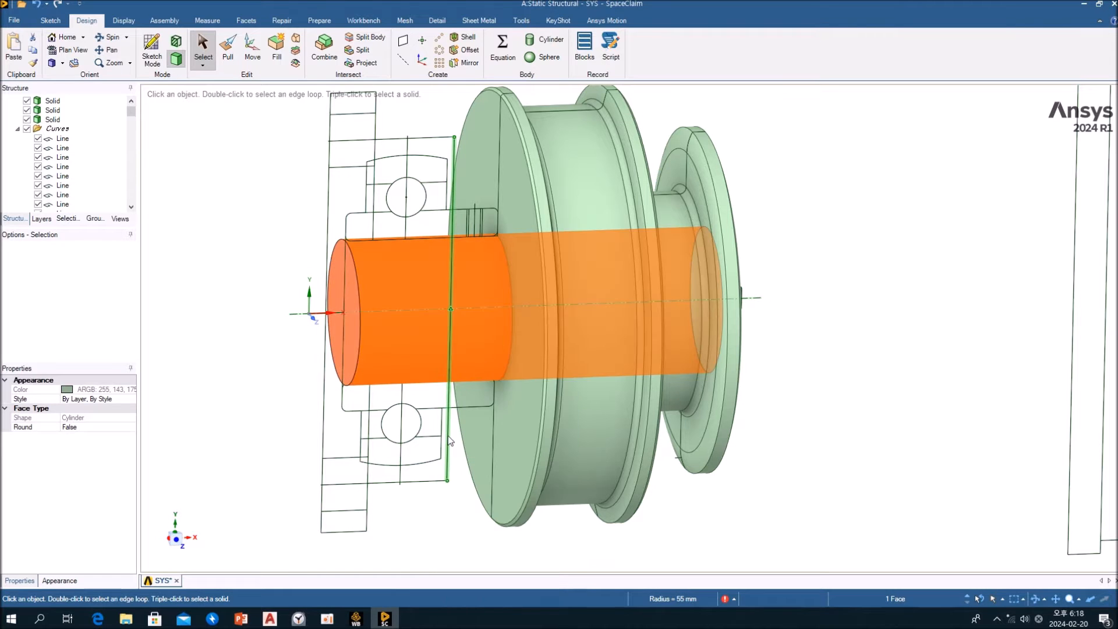
click(177, 312)
Override the wheel body's colour with bright yellow from the basic colours
click(576, 195)
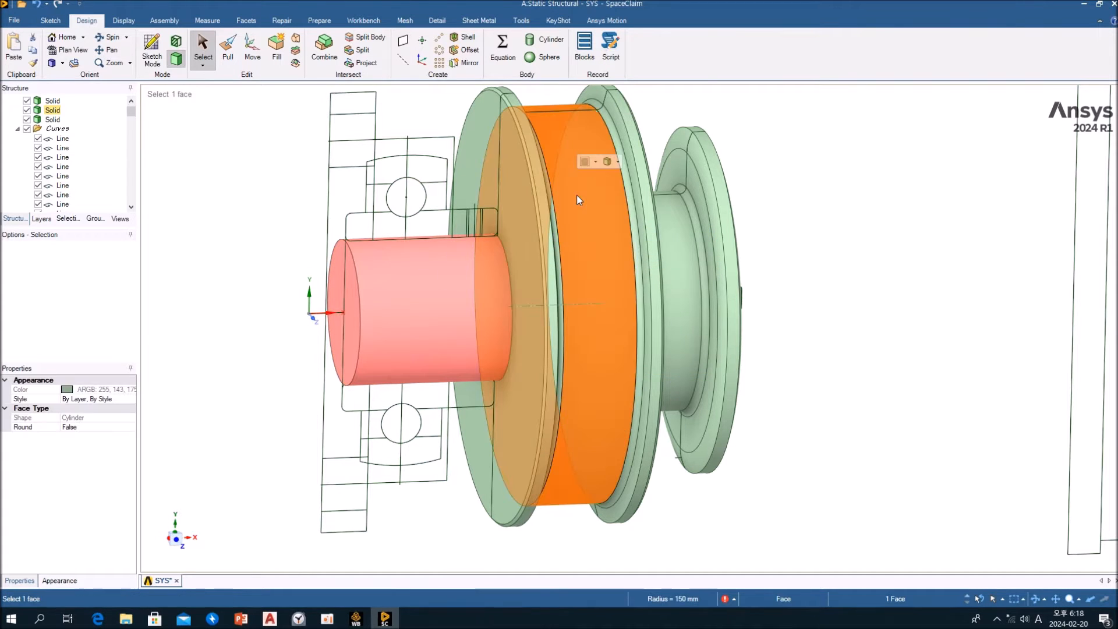
click(595, 162)
click(603, 330)
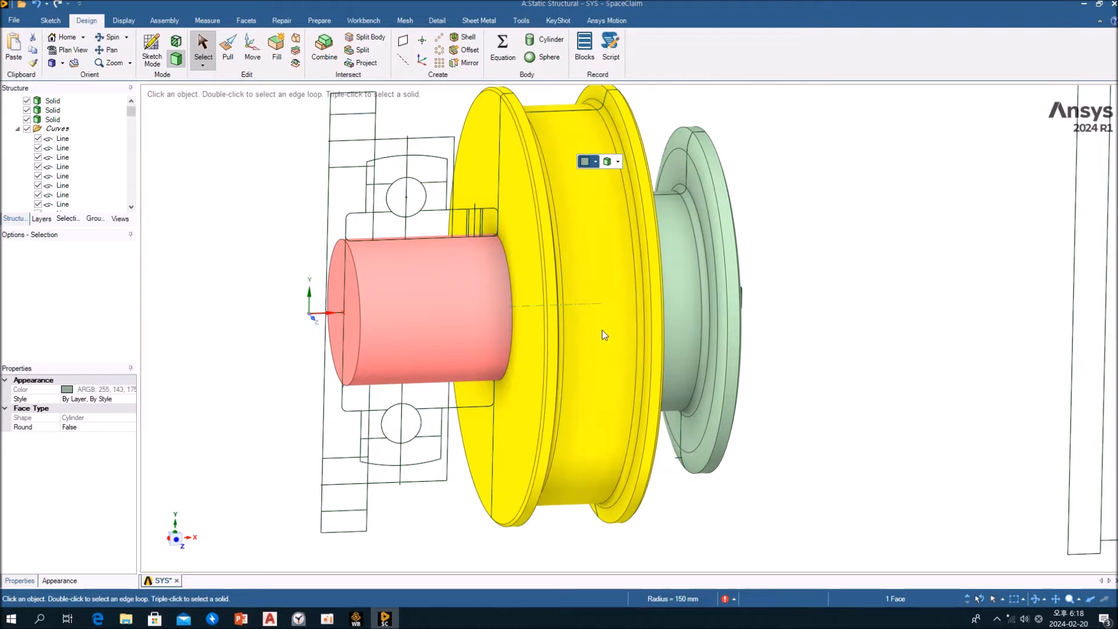
click(797, 271)
Override the sprocket body's colour with bright green from the basic colours
click(684, 233)
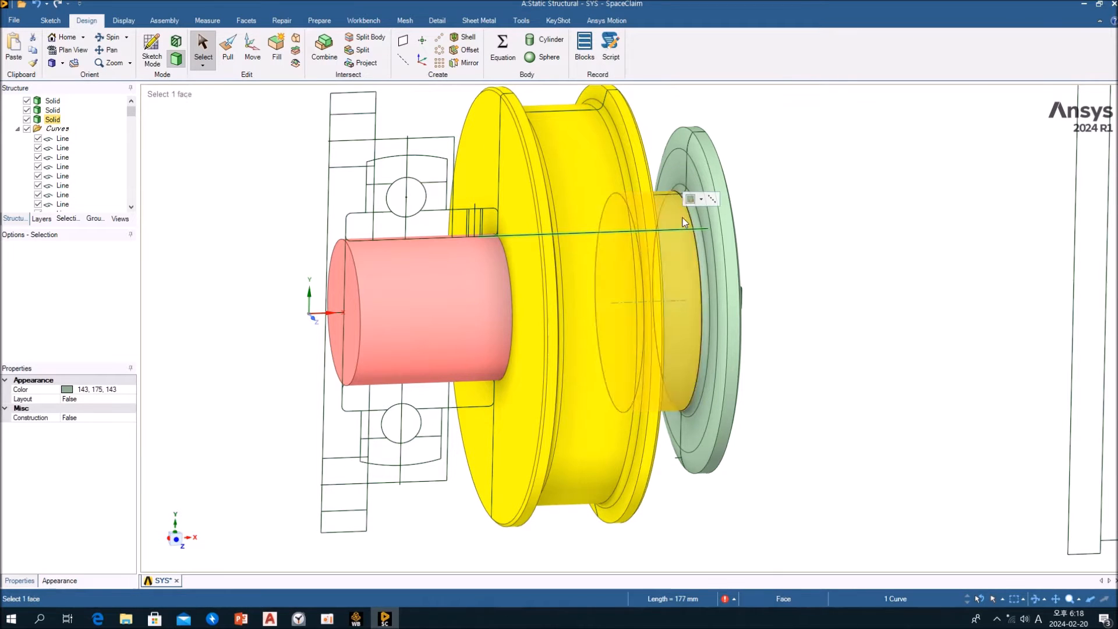
click(717, 174)
click(736, 139)
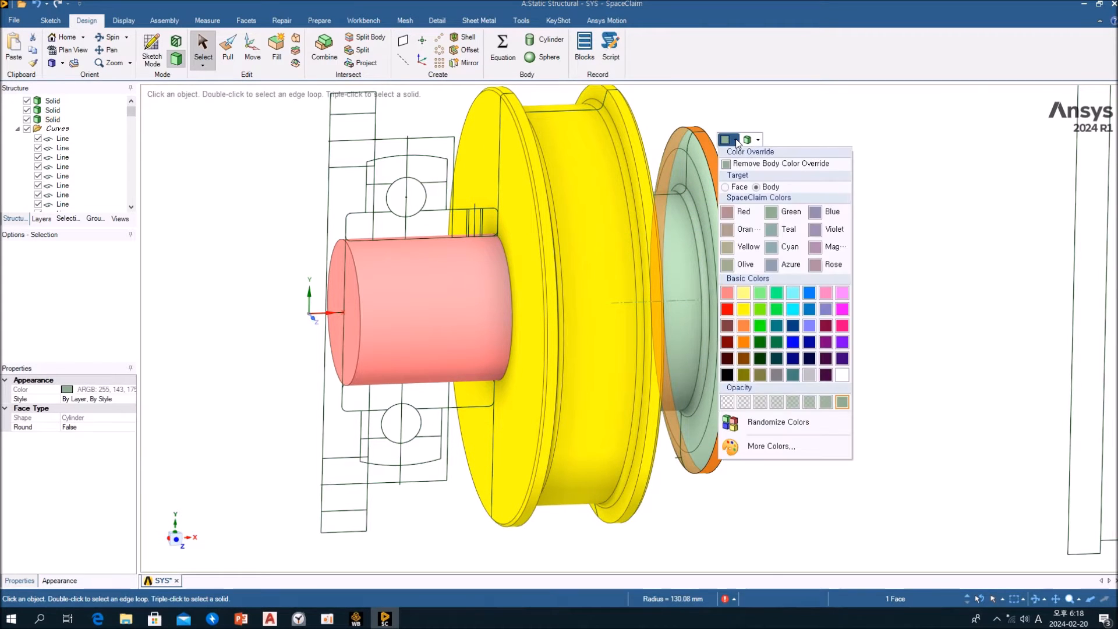
click(759, 327)
Examine the end plate and bolt section curves at the sprocket end of the shaft
middle_drag(804, 325, 699, 322)
click(403, 300)
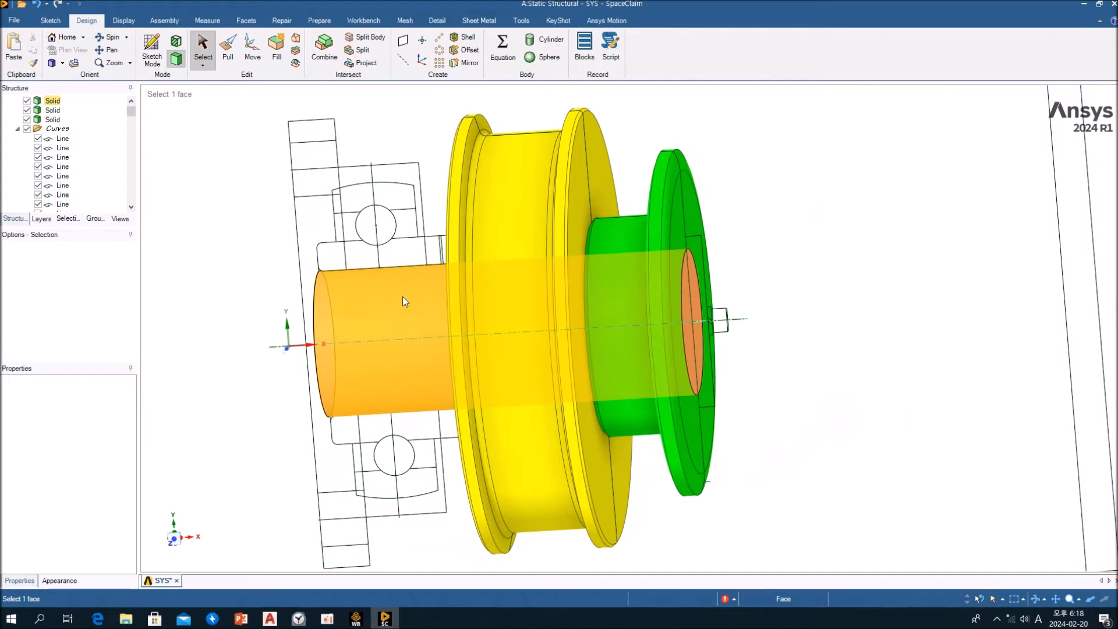
click(754, 309)
scroll(728, 297, up, 3)
middle_drag(727, 307, 640, 304)
scroll(640, 305, down, 3)
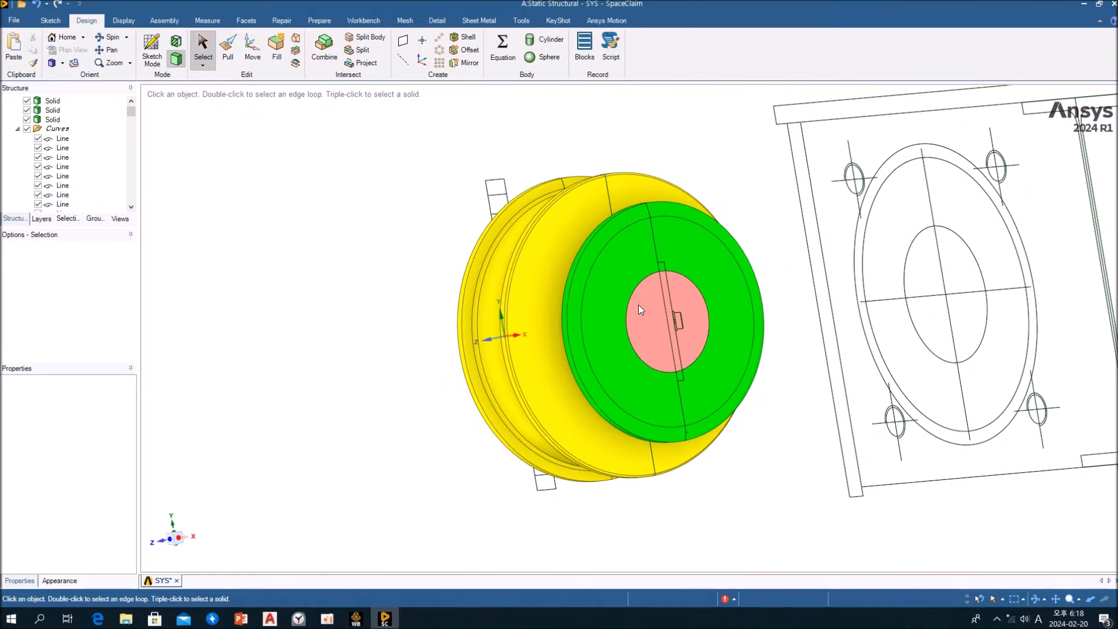
scroll(638, 305, up, 3)
middle_drag(650, 305, 720, 307)
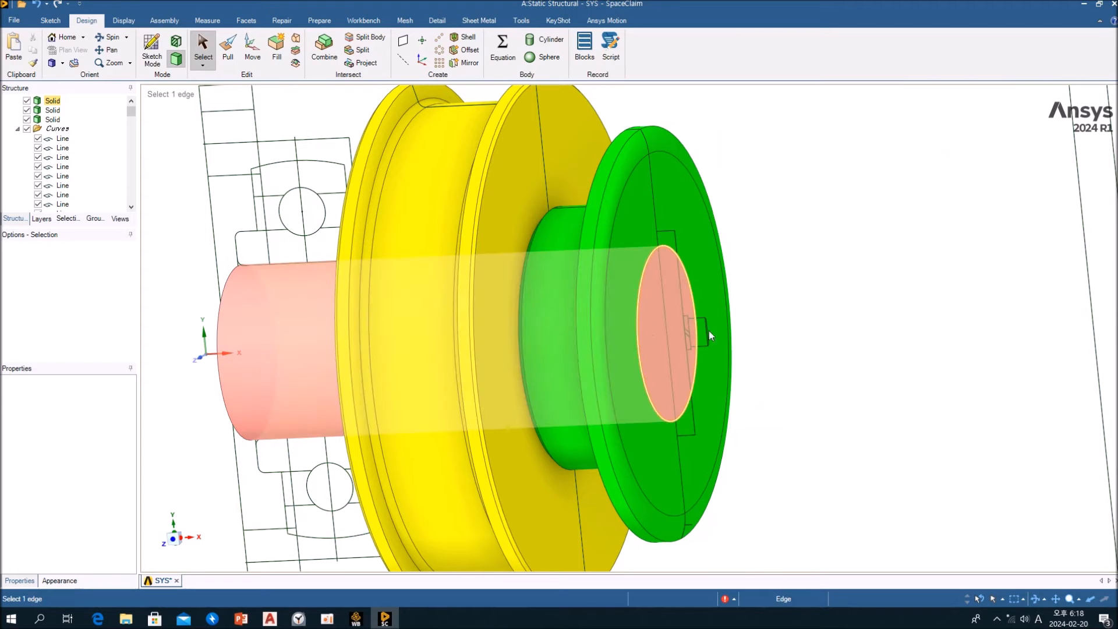
click(680, 335)
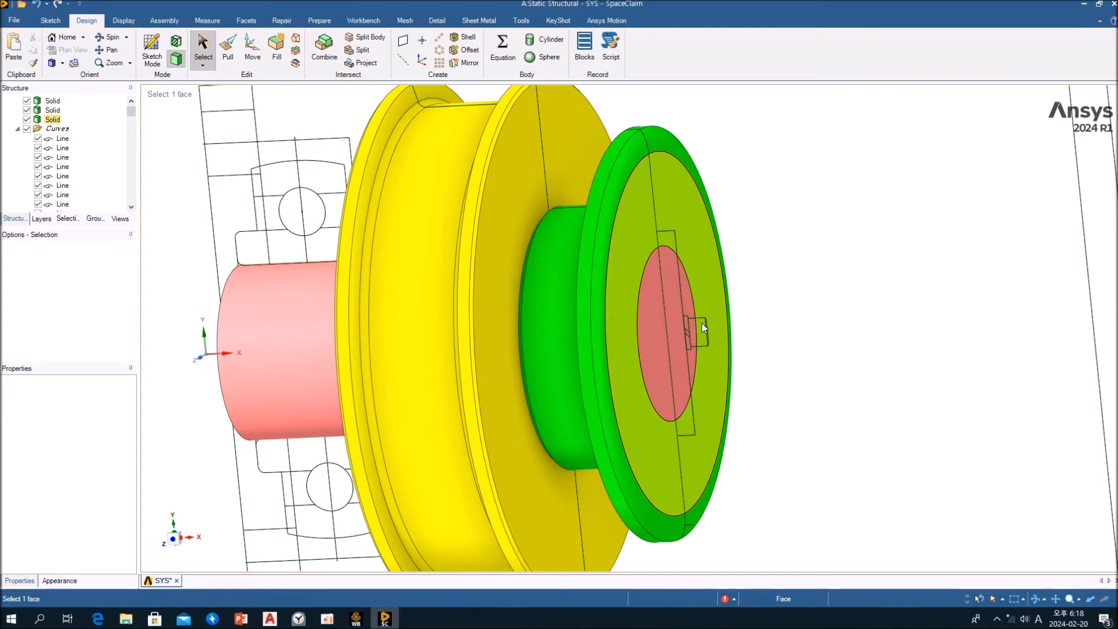
middle_drag(762, 348, 780, 366)
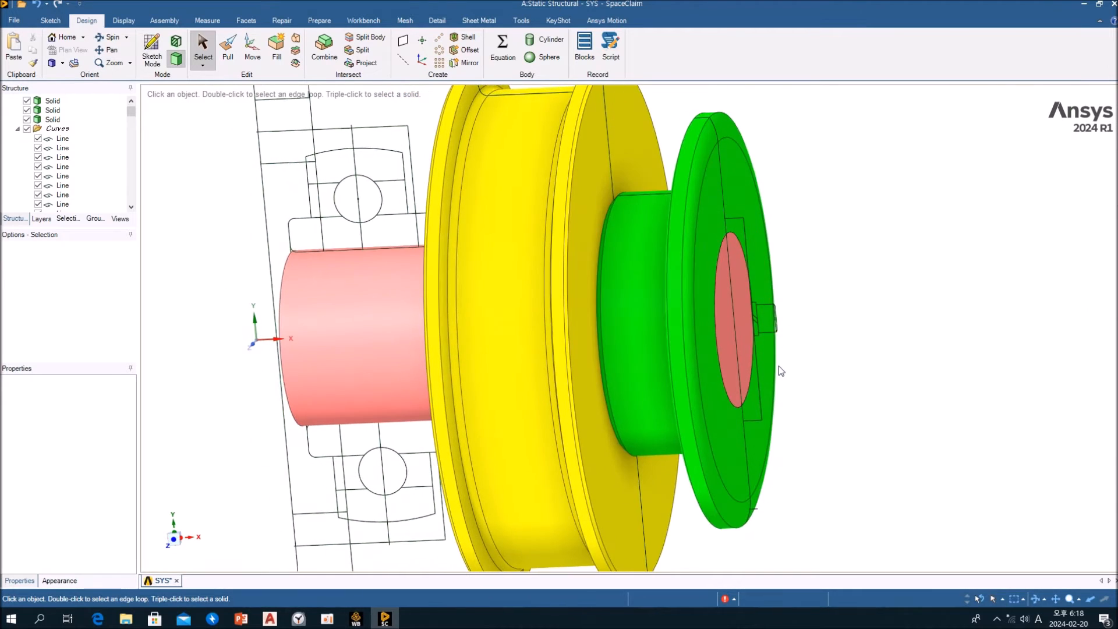
scroll(780, 366, down, 2)
scroll(780, 366, up, 3)
scroll(788, 362, up, 5)
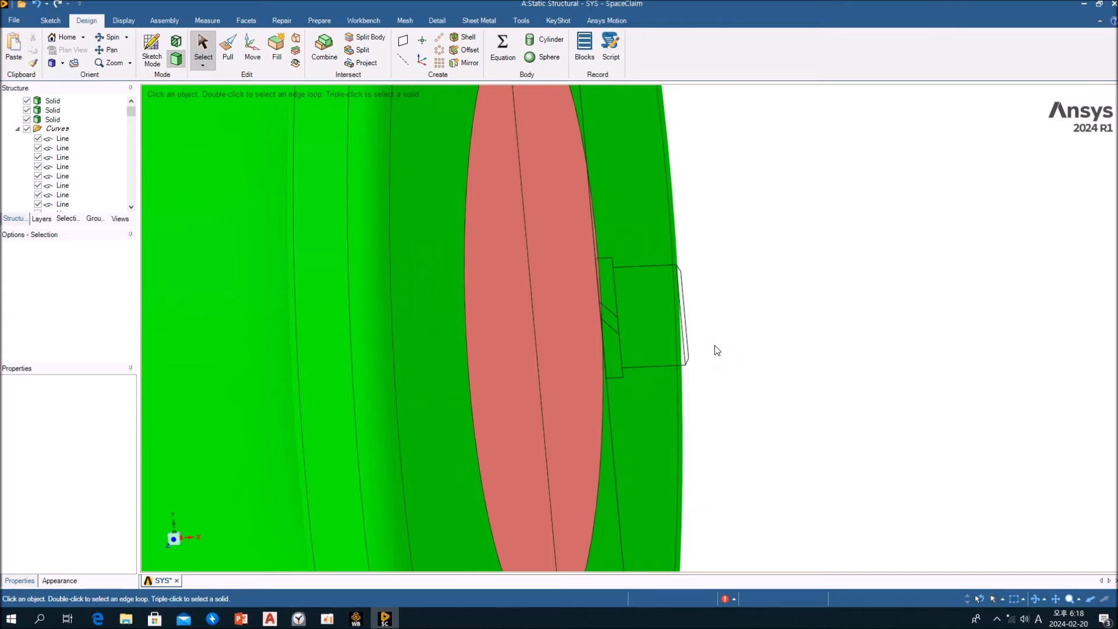
scroll(715, 346, down, 8)
middle_drag(715, 347, 577, 357)
scroll(651, 366, up, 2)
scroll(605, 347, up, 5)
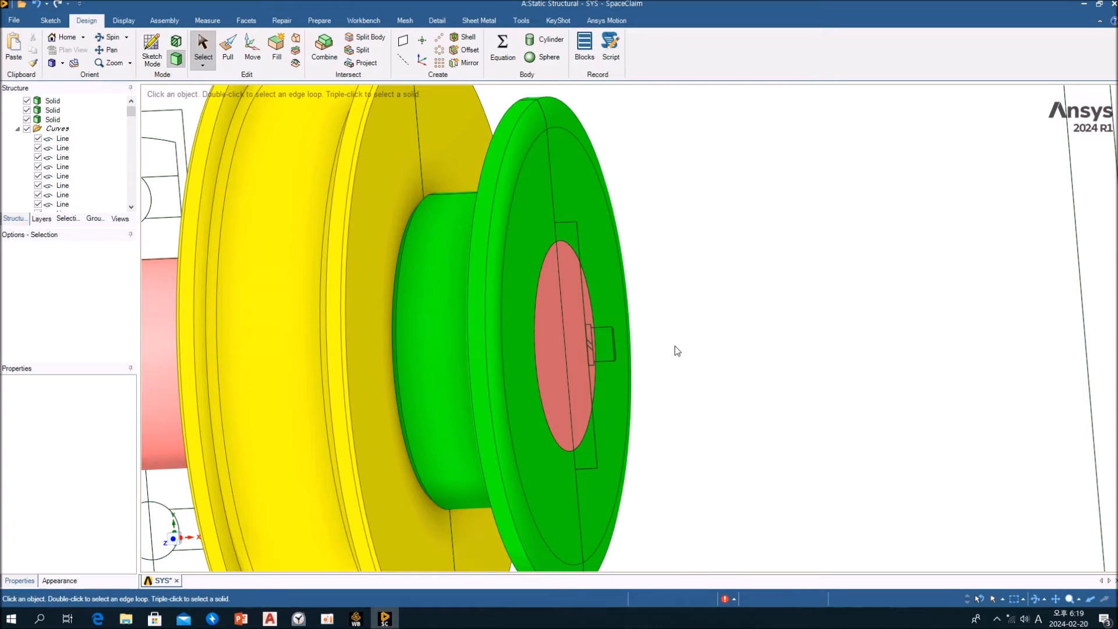
click(596, 356)
scroll(595, 355, up, 5)
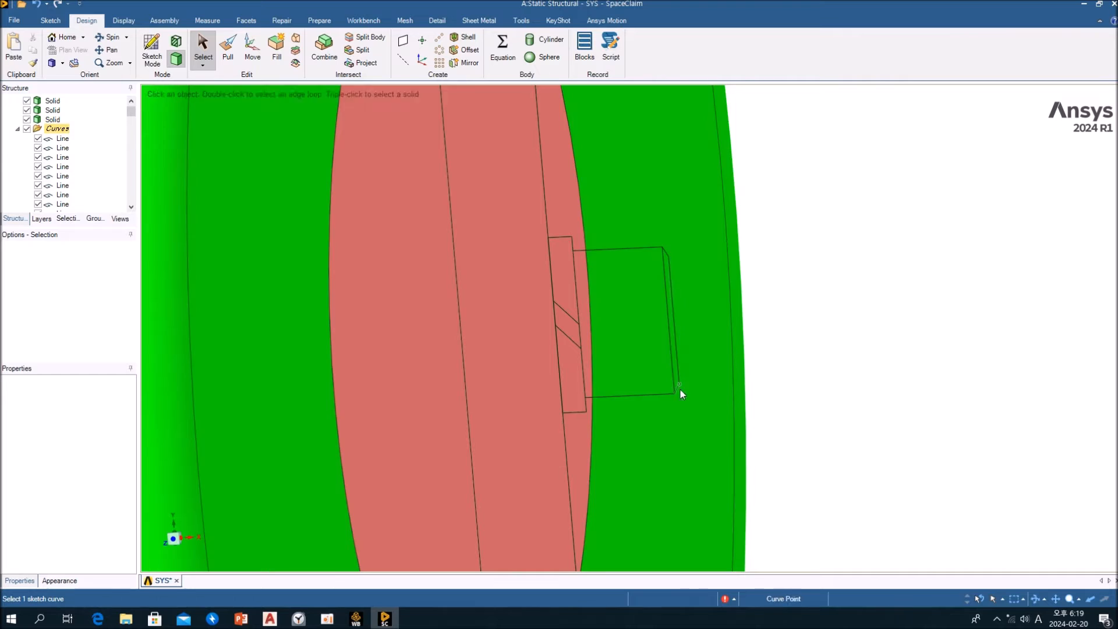
click(669, 323)
drag(662, 254, 674, 301)
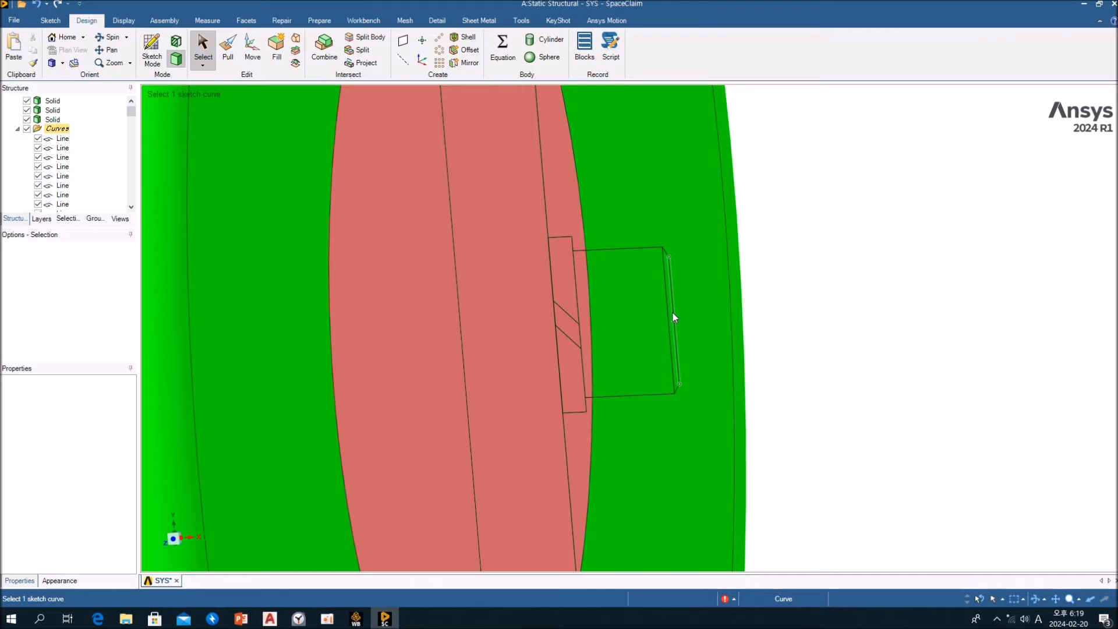
click(673, 316)
scroll(736, 316, down, 4)
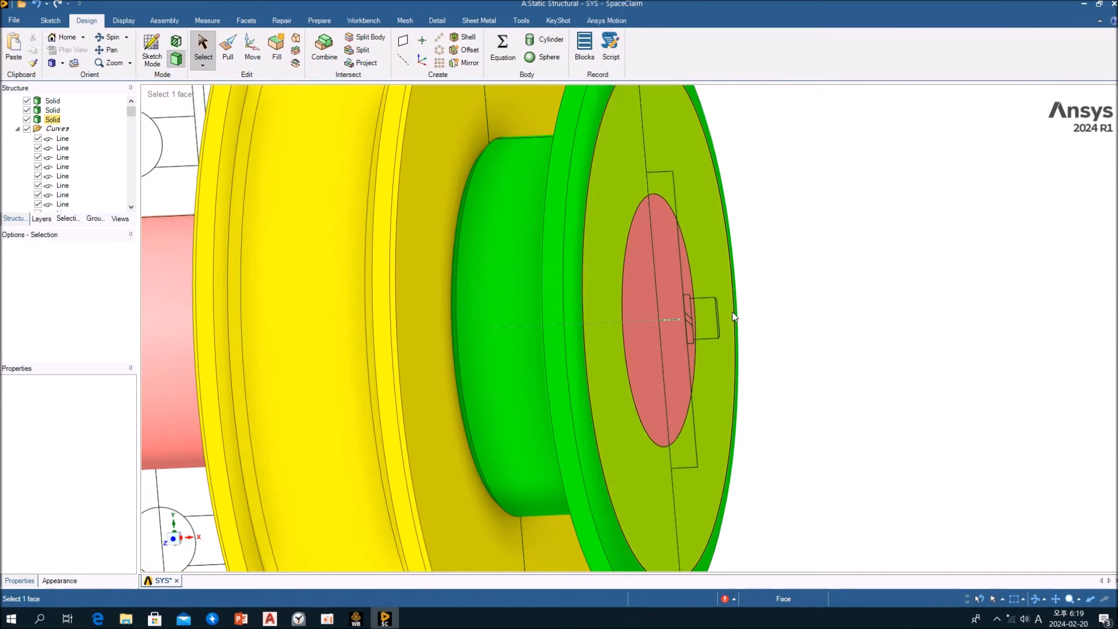
scroll(732, 315, down, 5)
click(722, 319)
scroll(720, 324, up, 2)
middle_drag(727, 322, 766, 320)
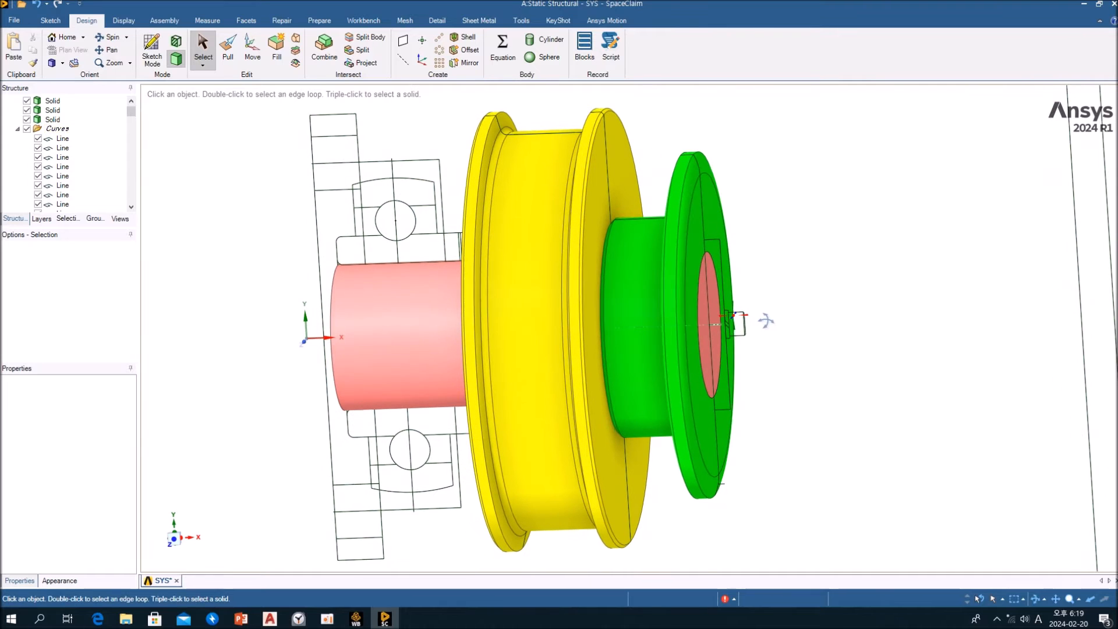
Select the rectangular end plate outline at the sprocket end of the shaft and fill it to create a planar surface
click(707, 247)
ctrl+click(706, 249)
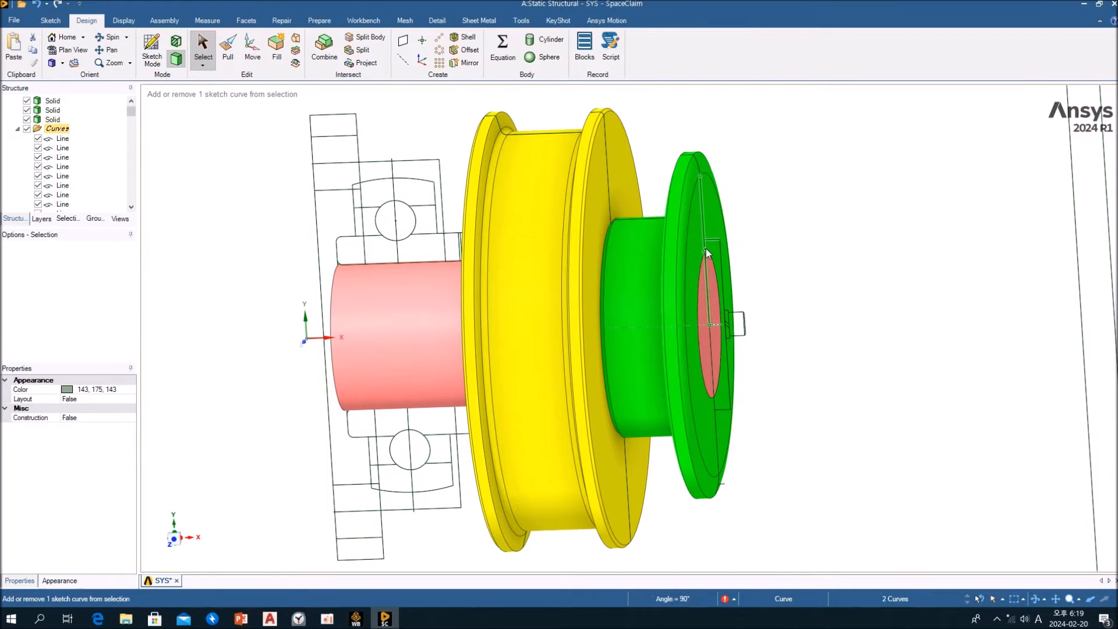
ctrl+click(722, 254)
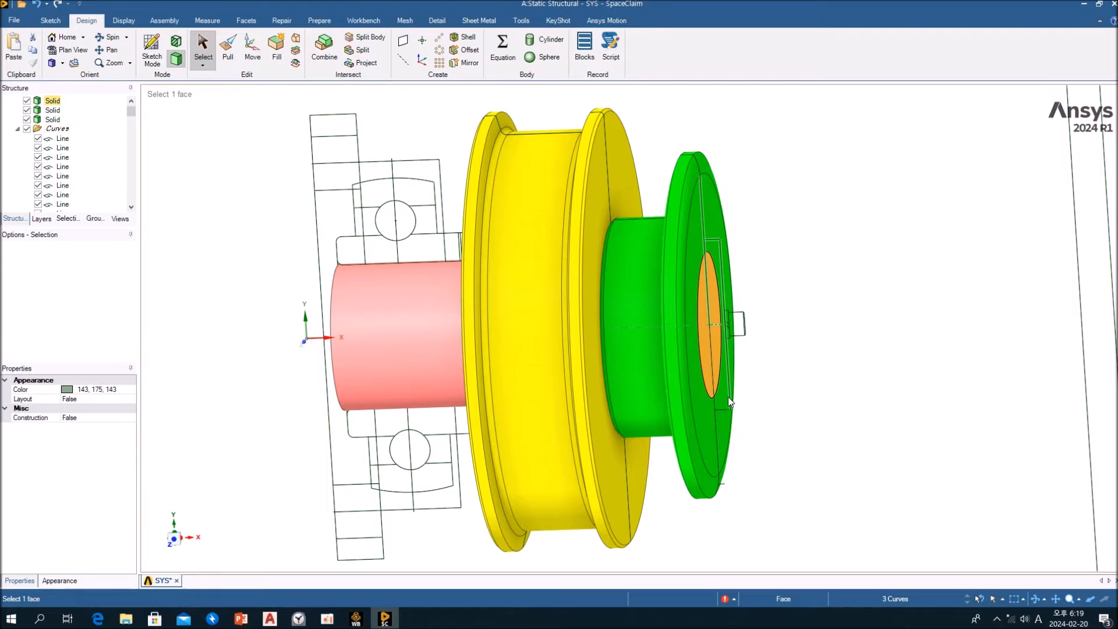
scroll(719, 343, down, 2)
scroll(722, 349, up, 6)
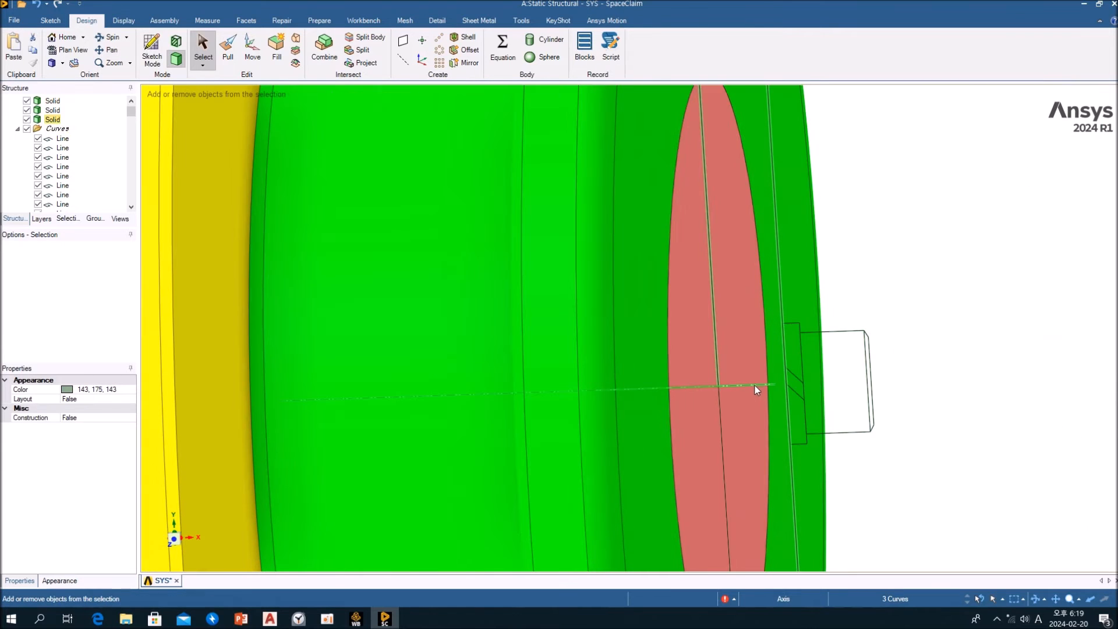
ctrl+click(720, 418)
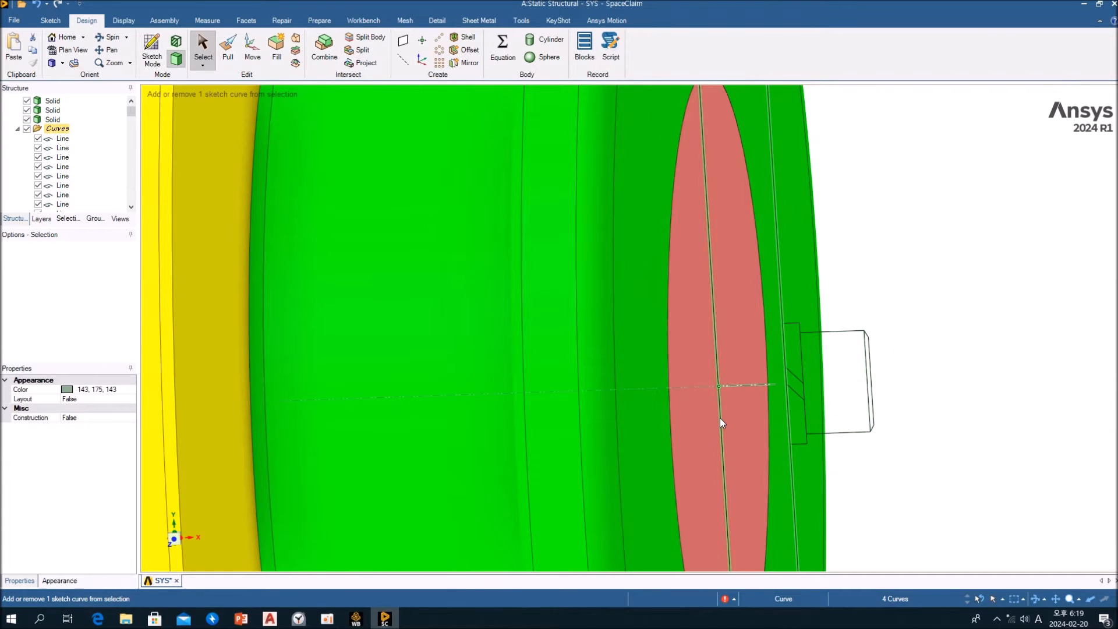
shift+middle_drag(793, 459, 743, 184)
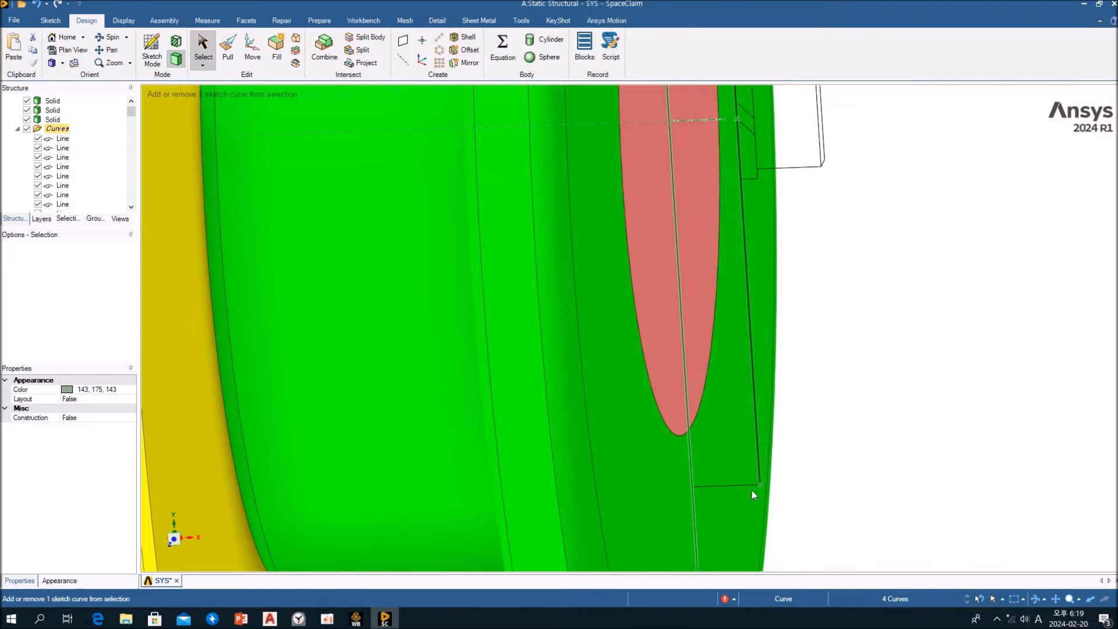
ctrl+click(733, 486)
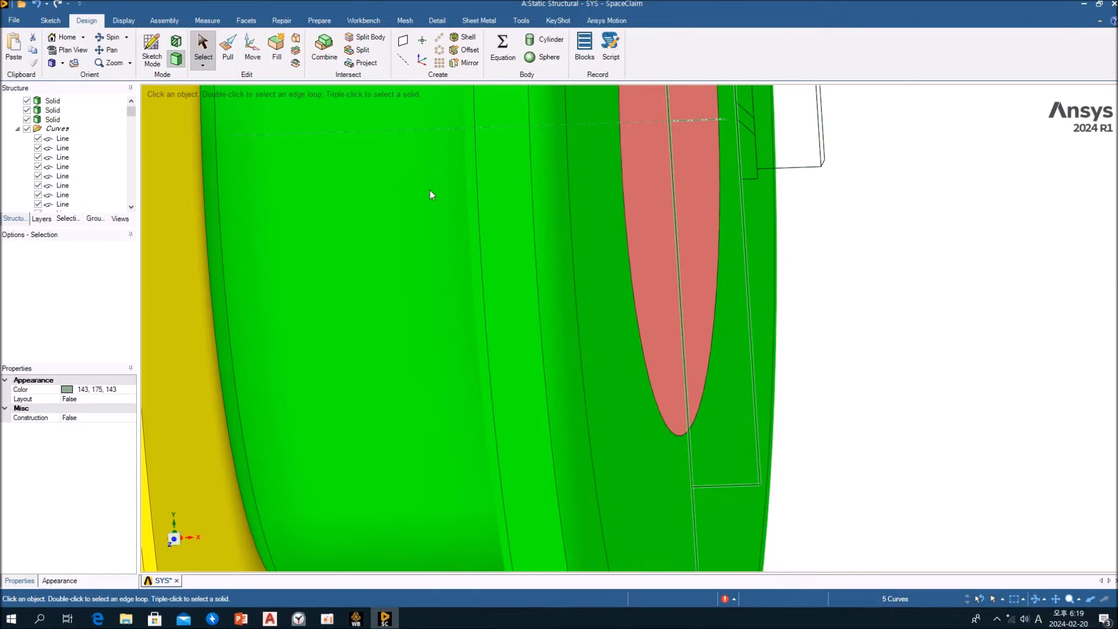
click(275, 49)
Revolve the end plate surface a full 360 degrees around the shaft's axis with Pull, using the No merge option, and leave Pull
scroll(786, 372, down, 5)
scroll(788, 382, down, 2)
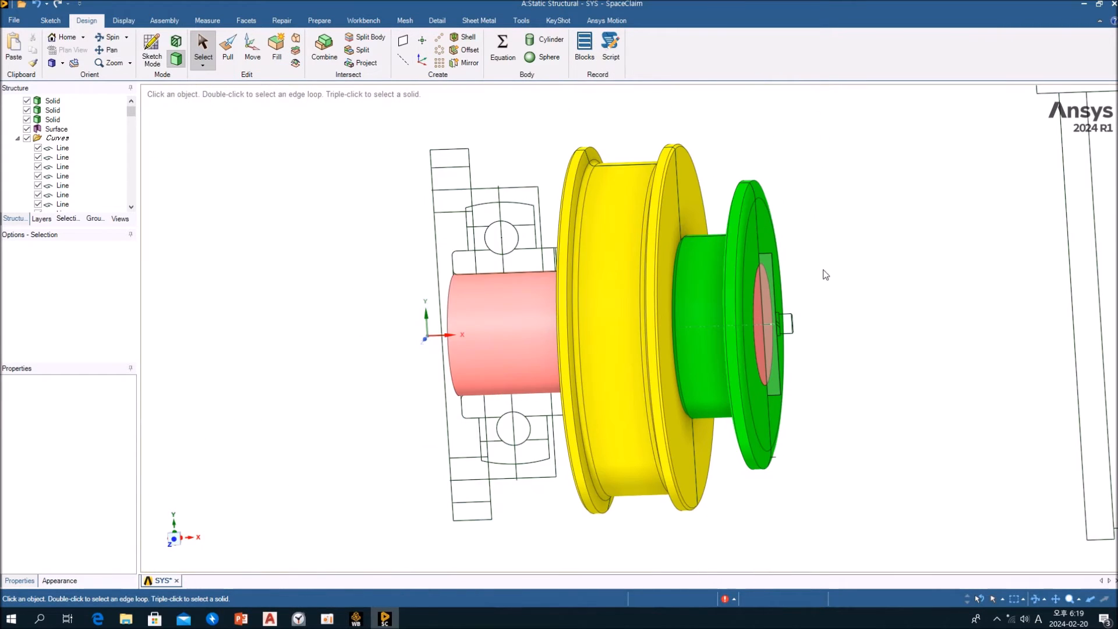
click(227, 49)
click(768, 276)
click(768, 276)
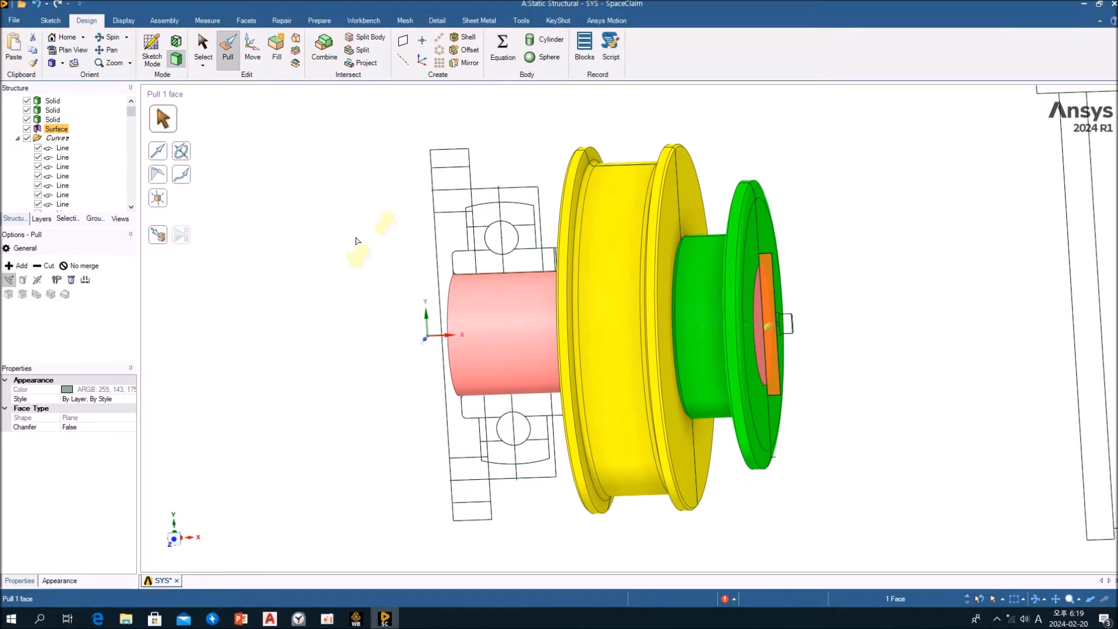
click(181, 151)
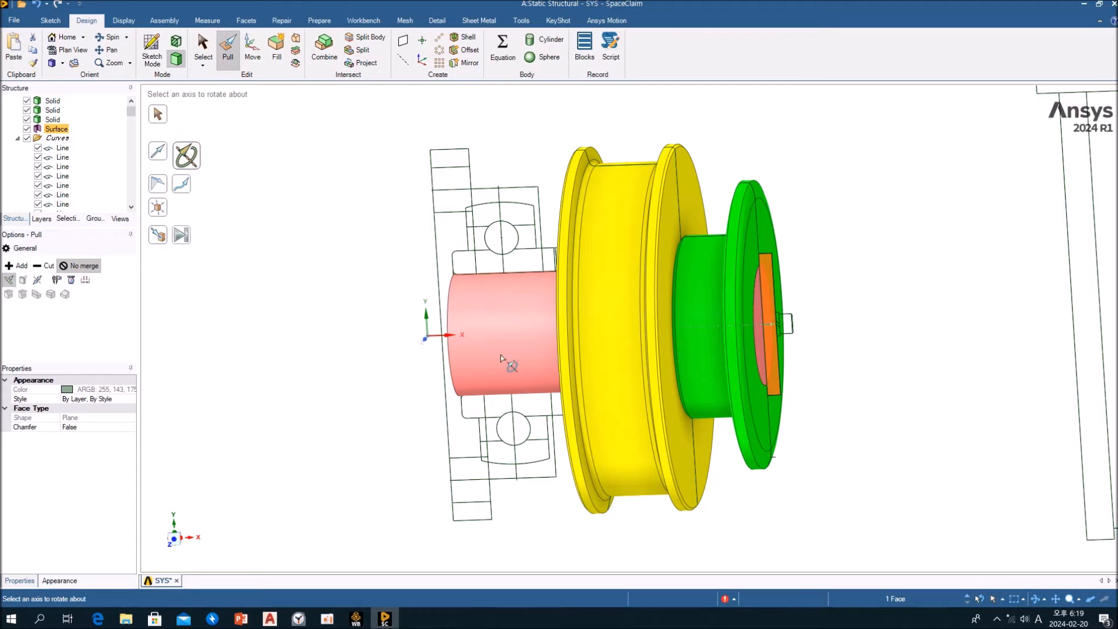
click(521, 335)
click(182, 235)
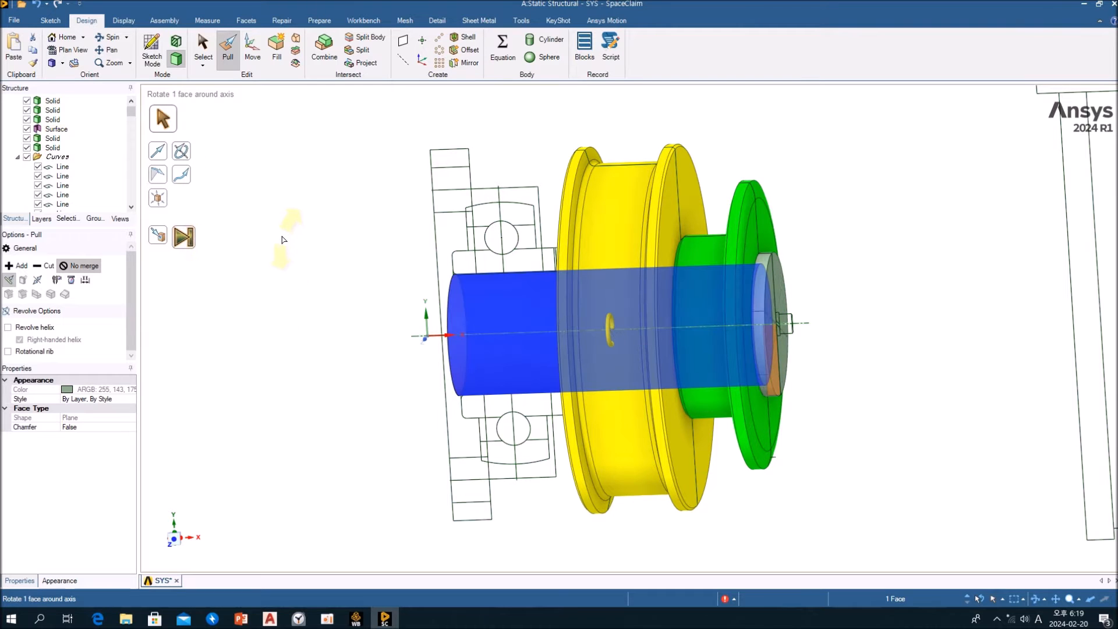
key(Escape)
Inspect the revolved end plate, the shaft and the upper bearing section curves around the ball circle
middle_drag(786, 303, 761, 300)
click(747, 308)
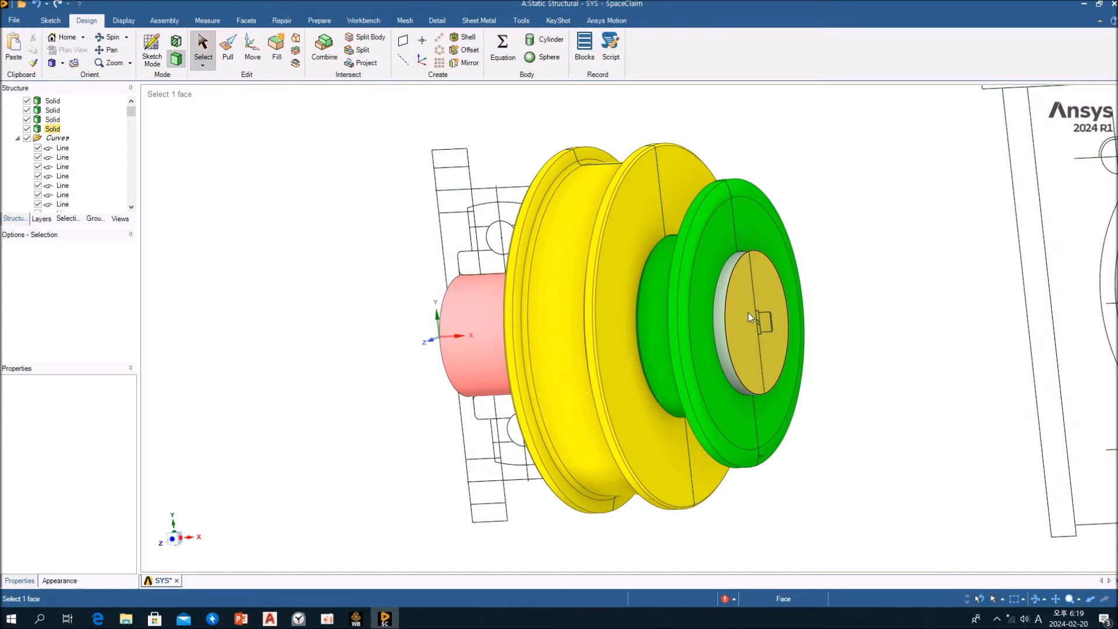
click(468, 314)
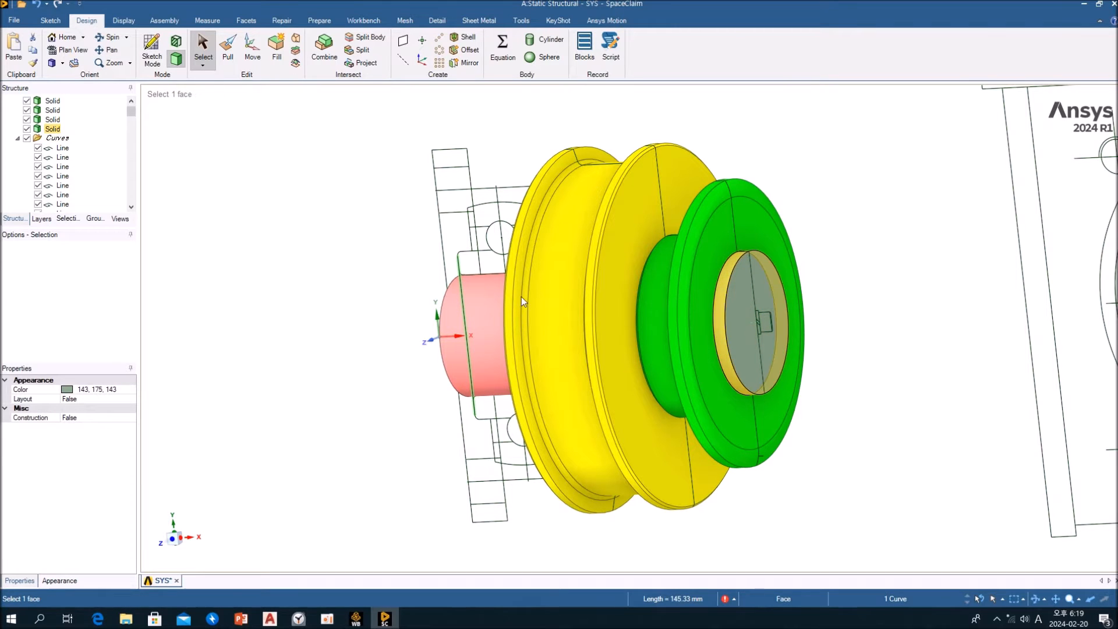
click(446, 303)
click(458, 309)
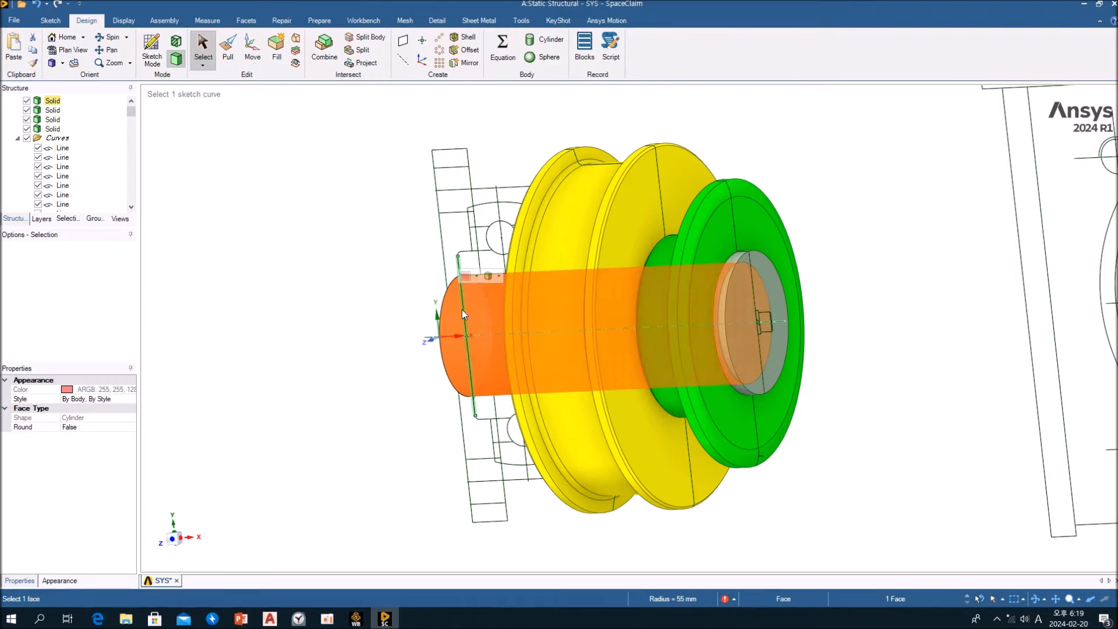
click(894, 247)
middle_drag(893, 247, 963, 244)
ctrl+middle_drag(724, 241, 720, 253)
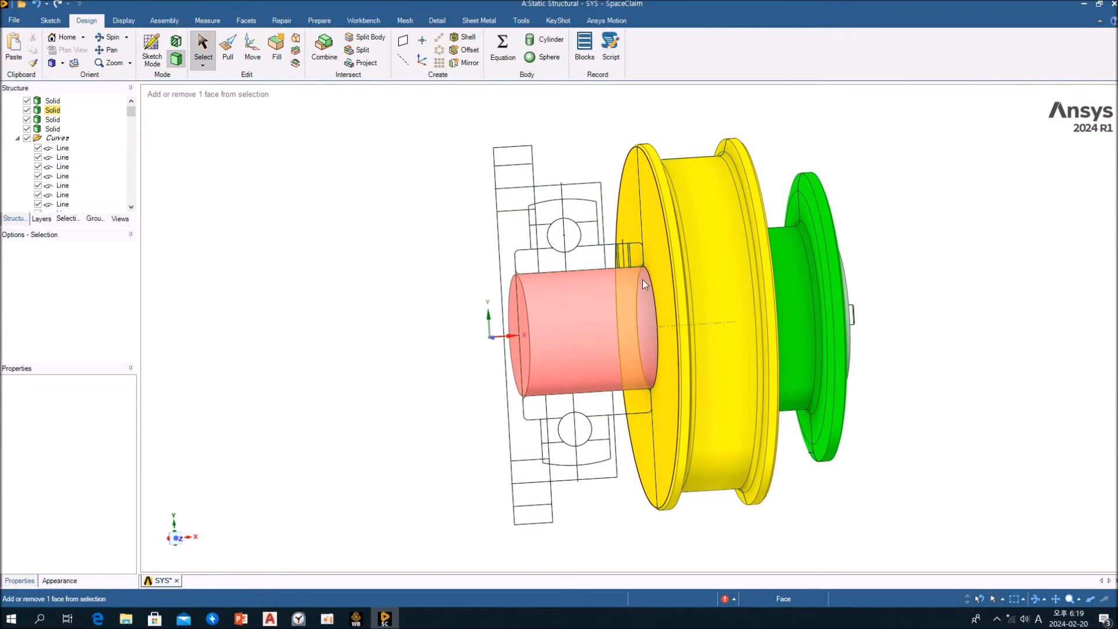
scroll(618, 257, down, 3)
scroll(618, 256, up, 9)
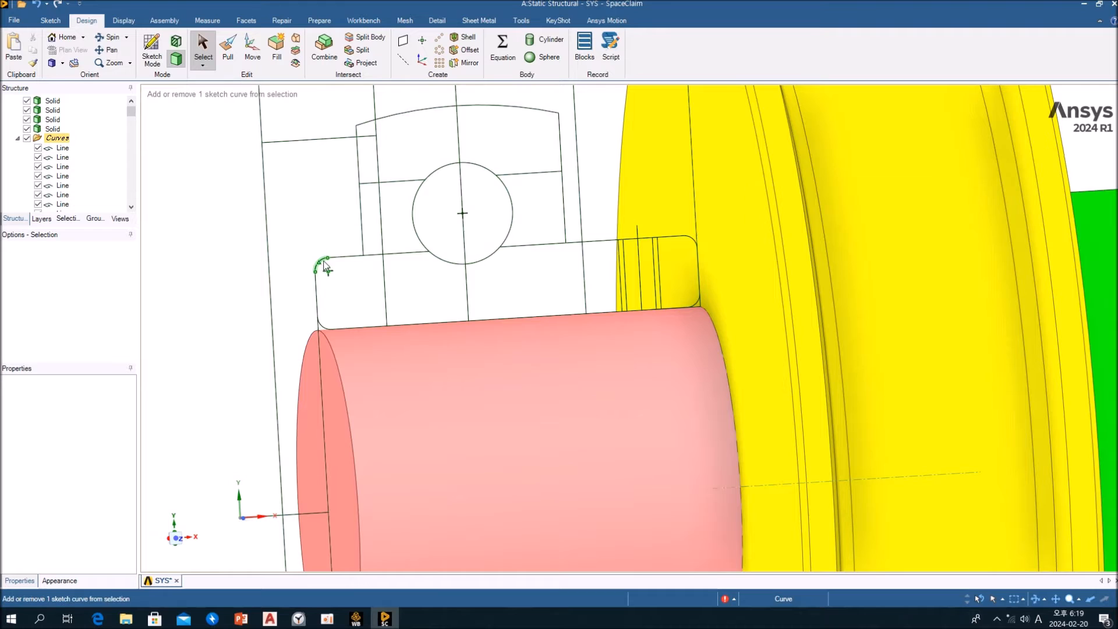
shift+middle_drag(323, 266, 369, 332)
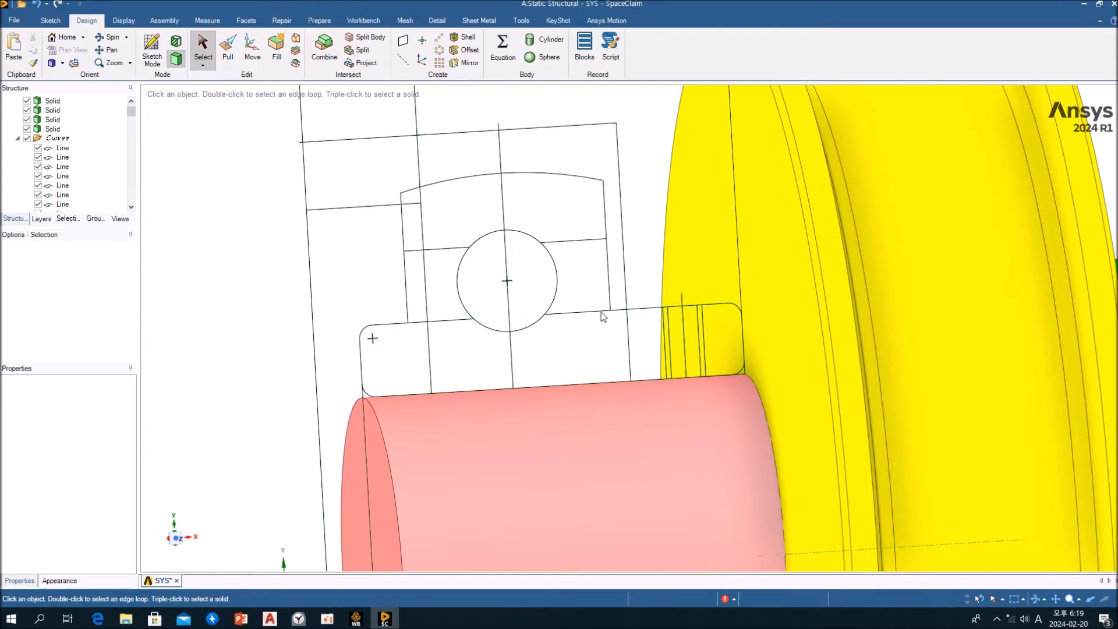
click(556, 263)
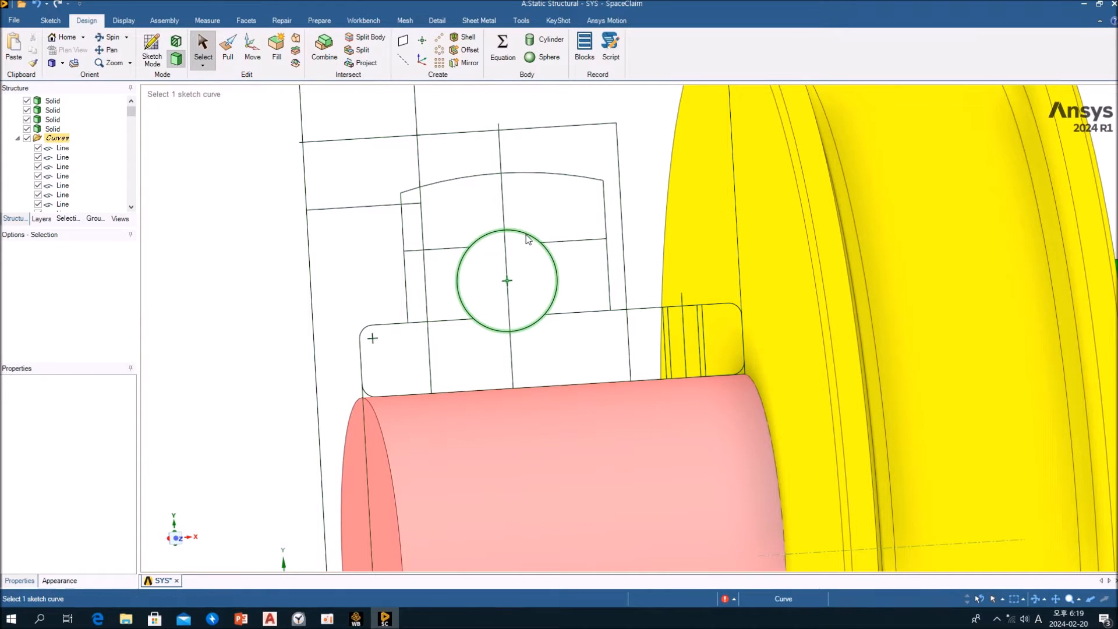
Fill the upper bearing ball circle and revolve the resulting surface fully around the vertical centreline with Pull to form a solid ball
click(557, 271)
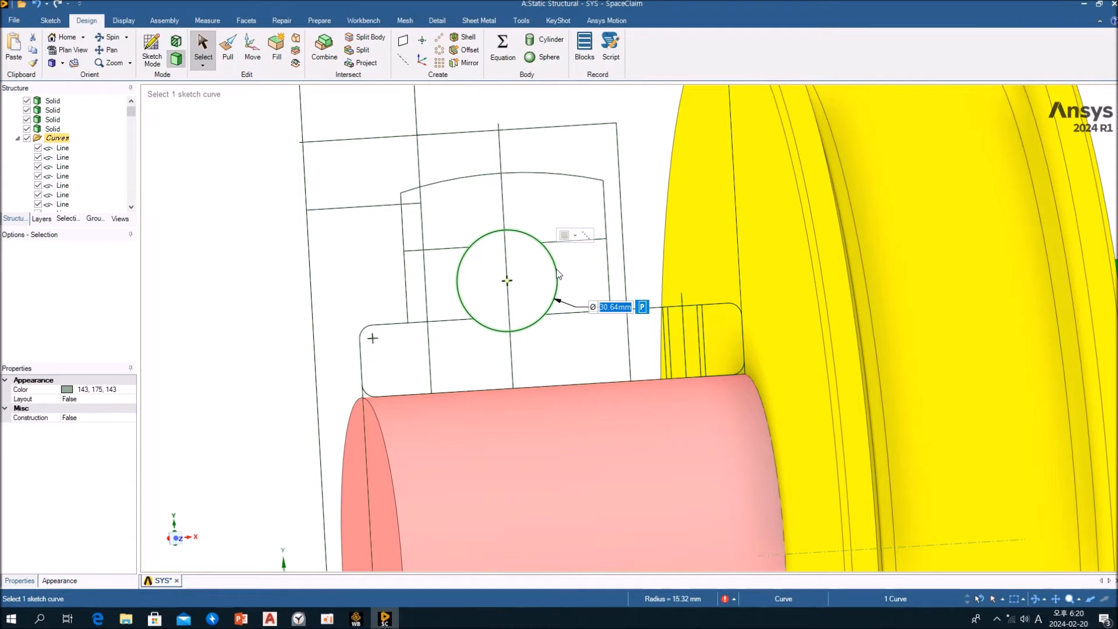
key(f)
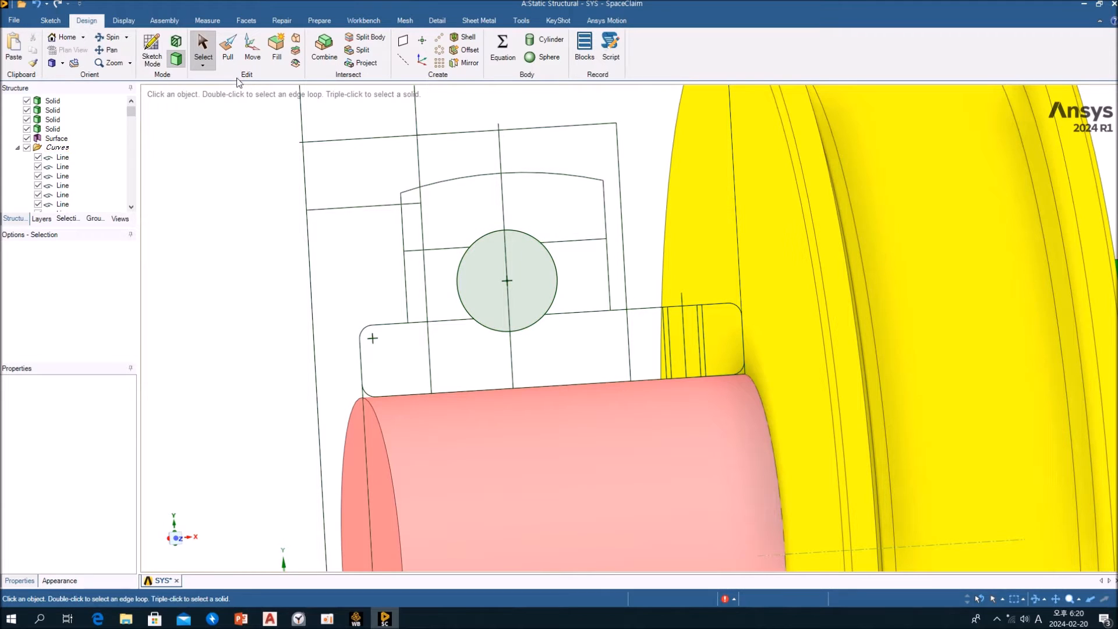
click(229, 59)
click(527, 272)
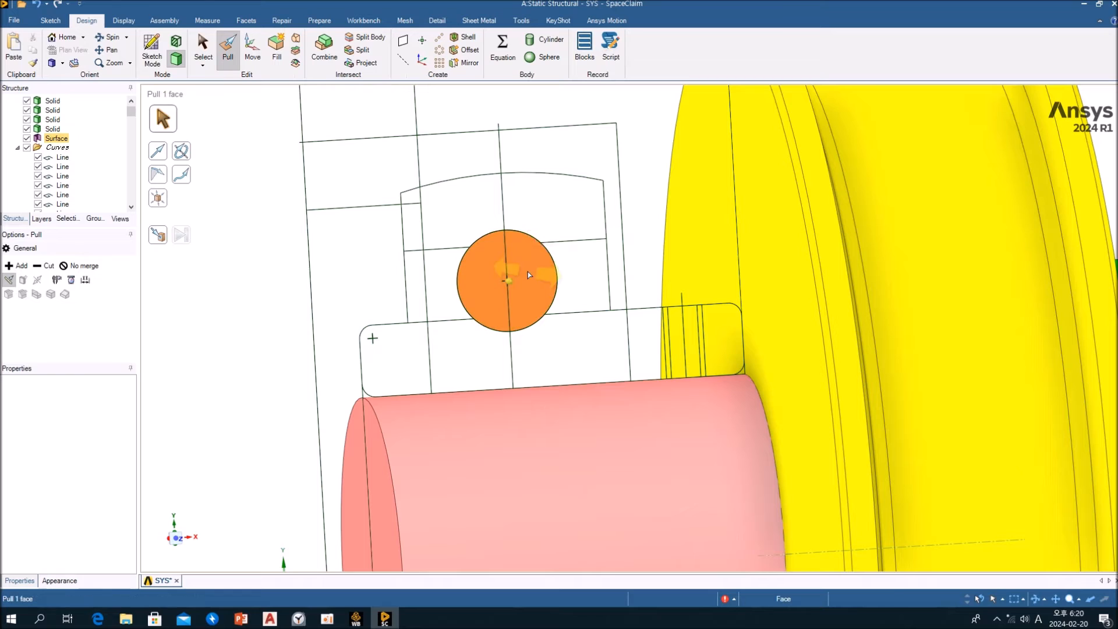
click(181, 153)
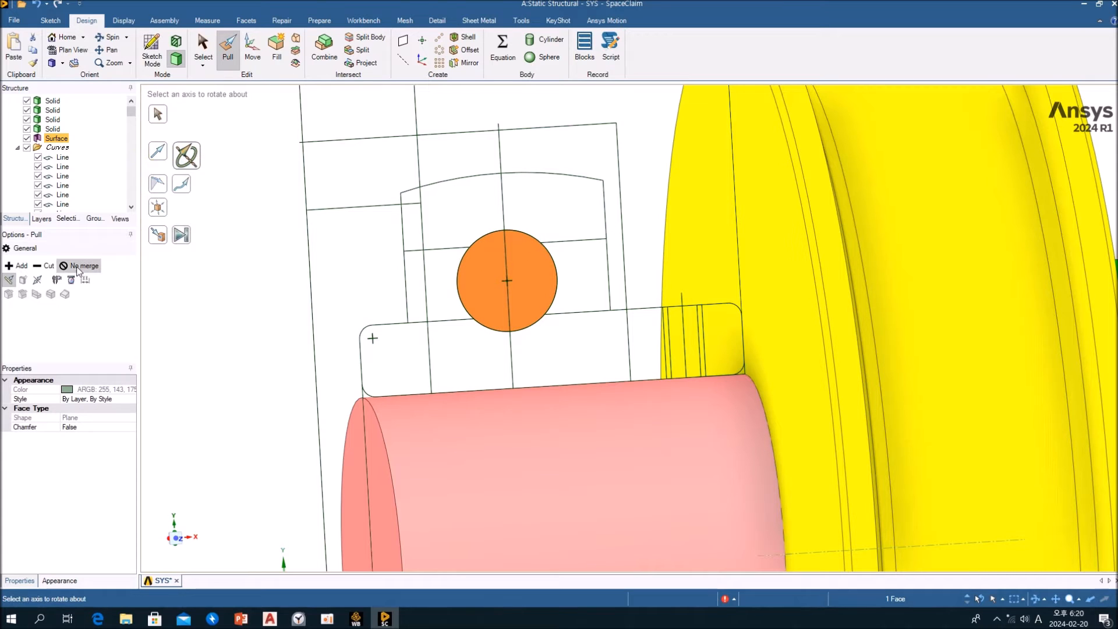
click(504, 260)
click(181, 234)
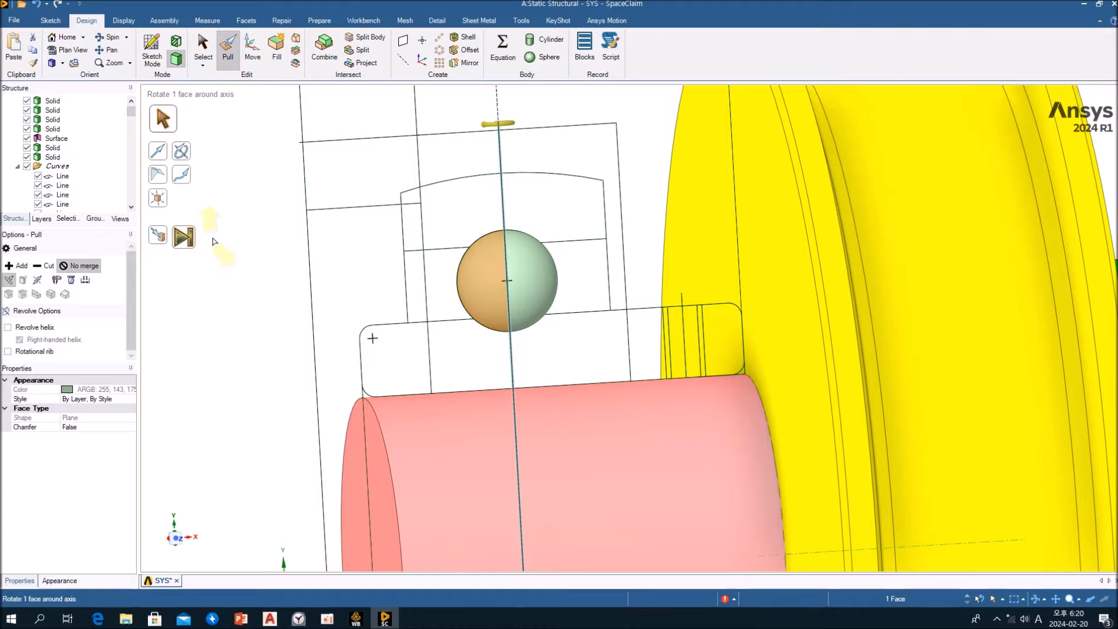
scroll(348, 271, down, 4)
middle_drag(375, 267, 402, 294)
key(s)
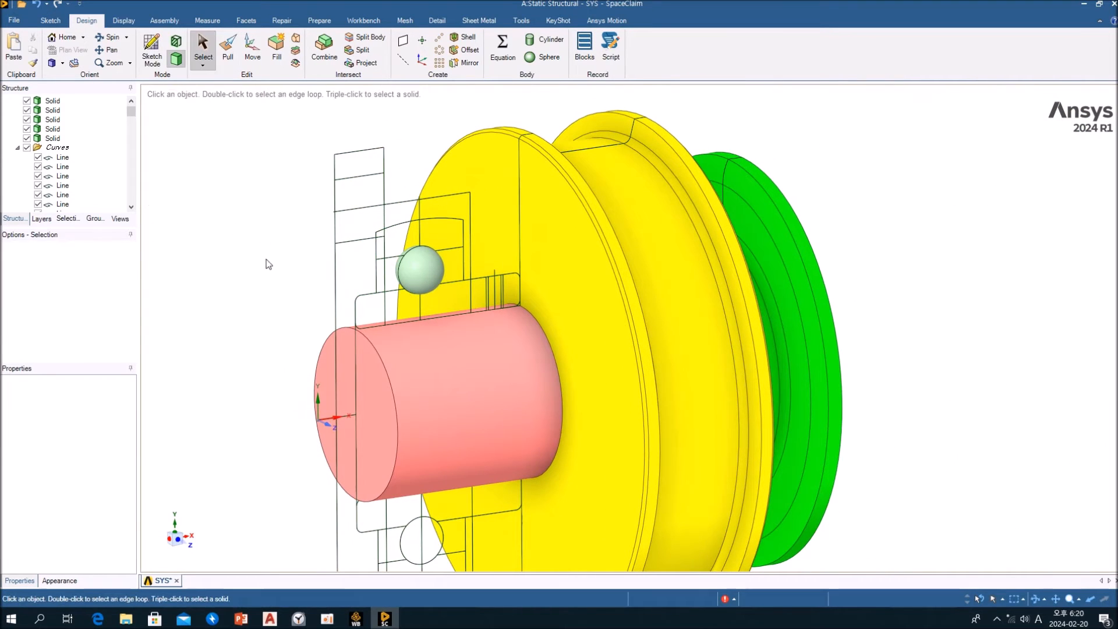
shift+middle_drag(279, 267, 427, 208)
click(427, 208)
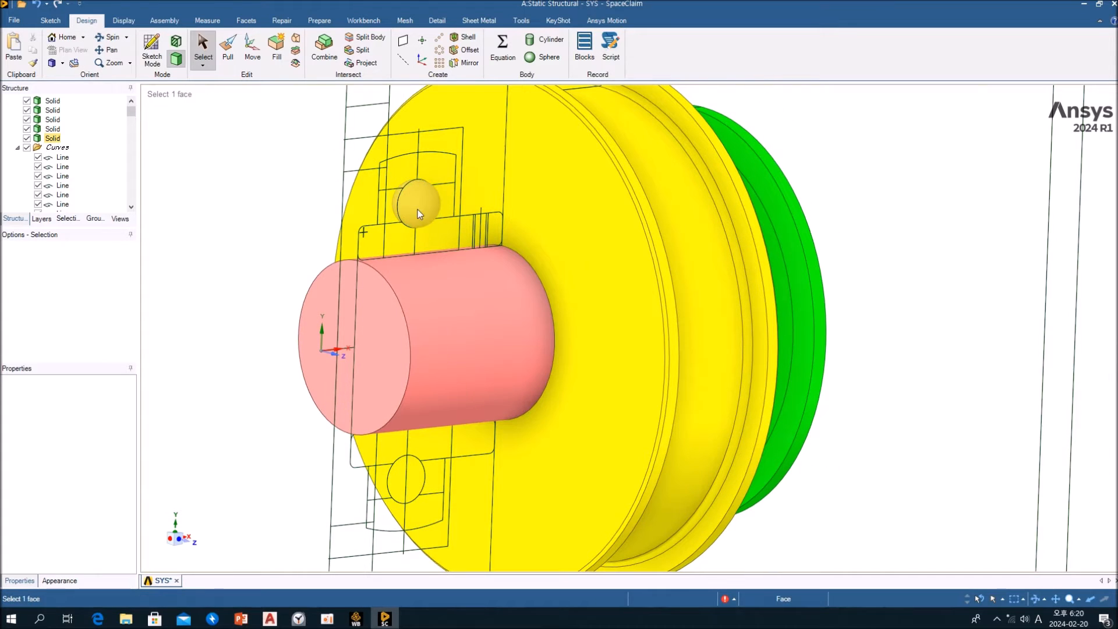
click(429, 199)
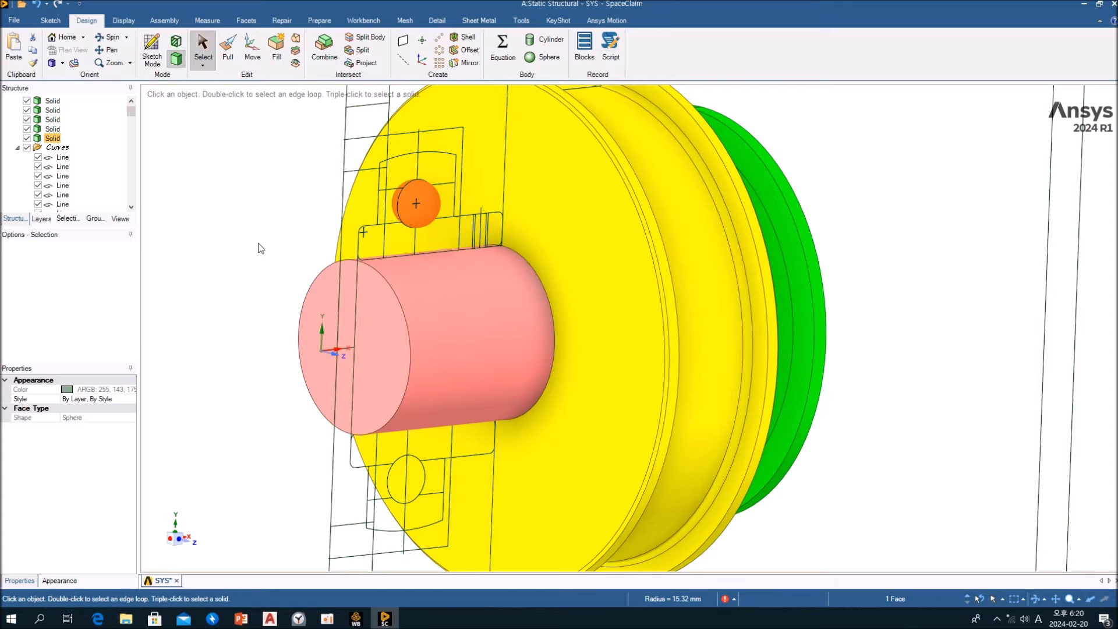
click(251, 236)
click(423, 198)
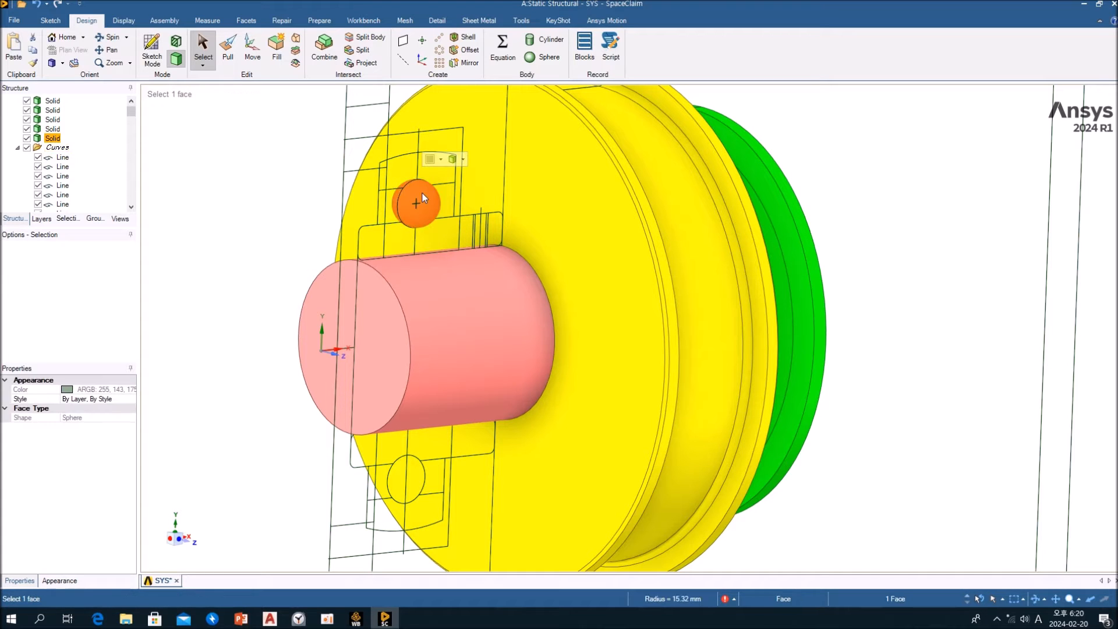
mouse_move(424, 192)
middle_down()
mouse_move(344, 189)
mouse_move(416, 188)
middle_up()
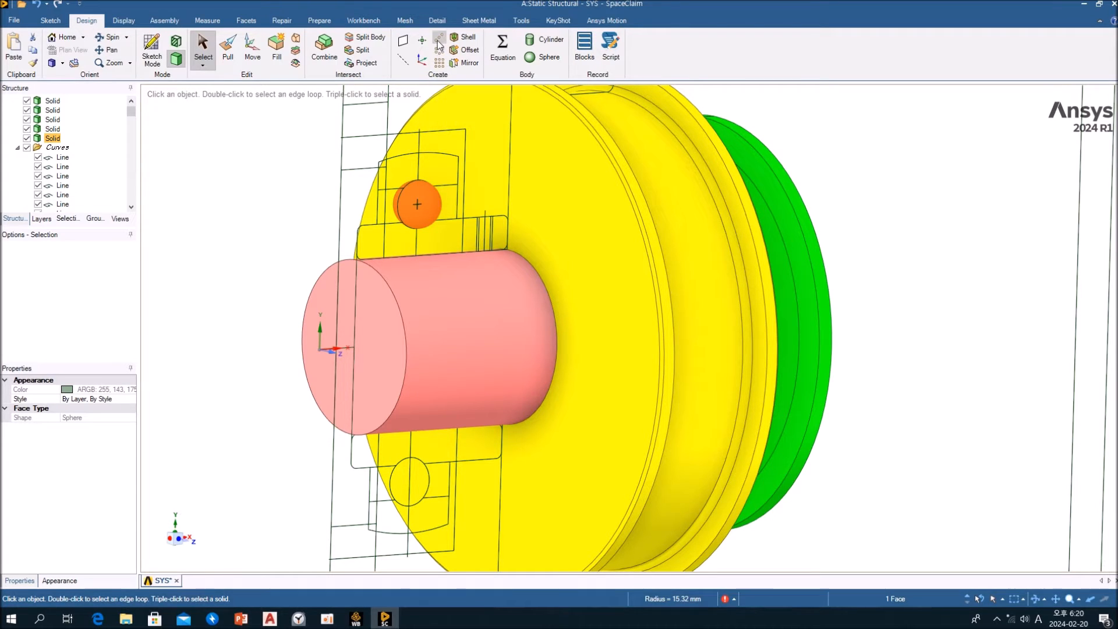
click(277, 235)
Colour the bearing ball red and clear the selection
middle_drag(317, 237, 402, 326)
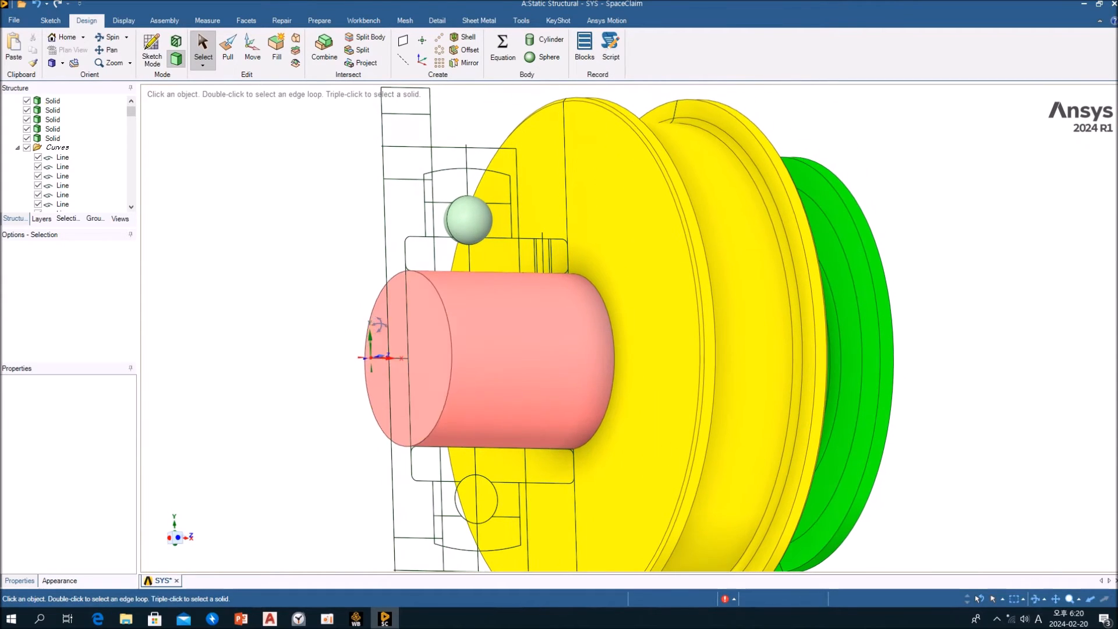
click(453, 213)
click(453, 212)
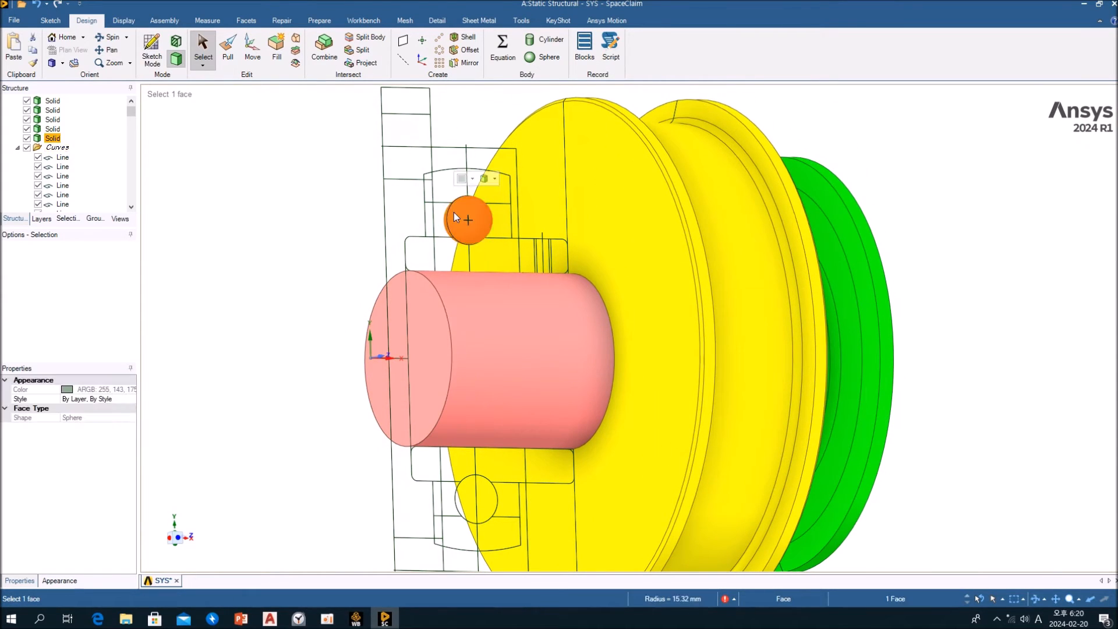
click(472, 179)
click(464, 348)
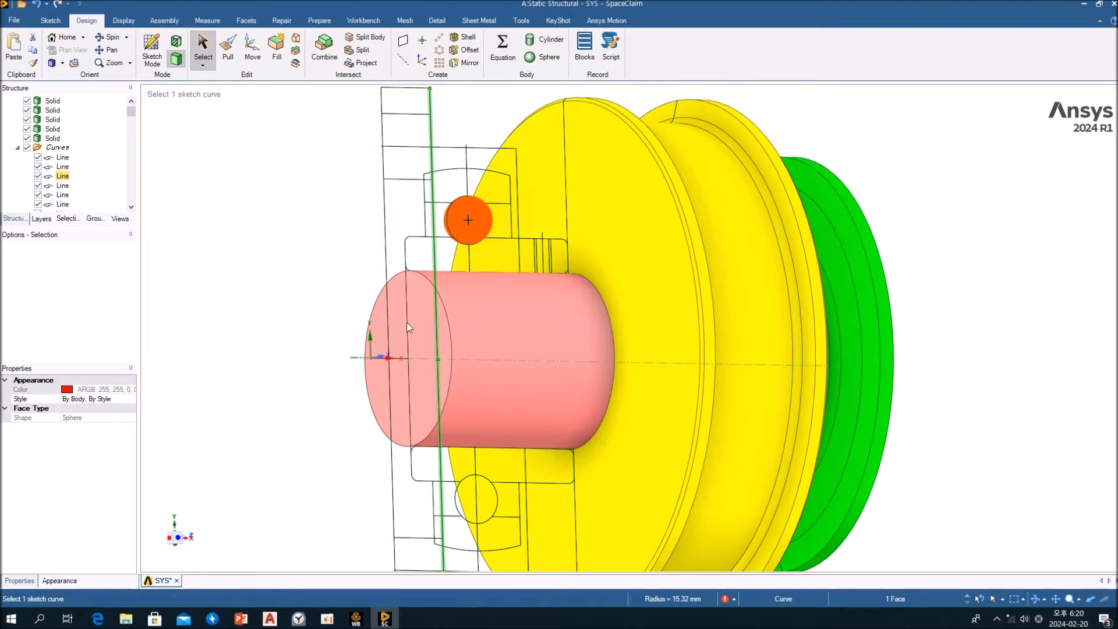
click(314, 243)
Compare selecting only the red ball's spherical face with selecting its whole solid body
middle_drag(315, 242, 338, 291)
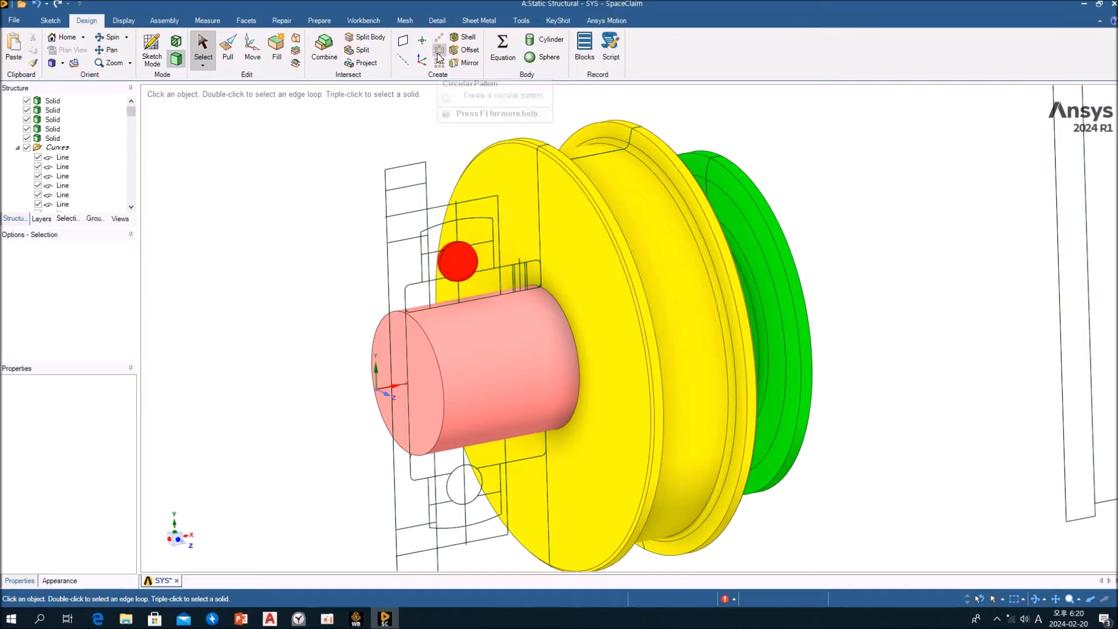
click(459, 263)
click(470, 257)
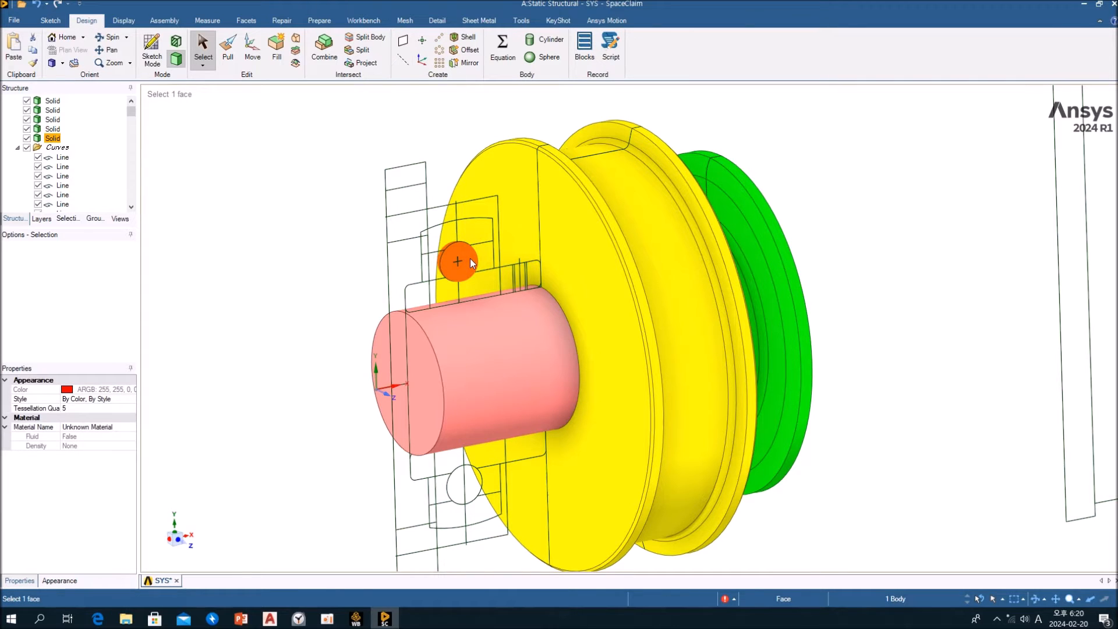
click(298, 194)
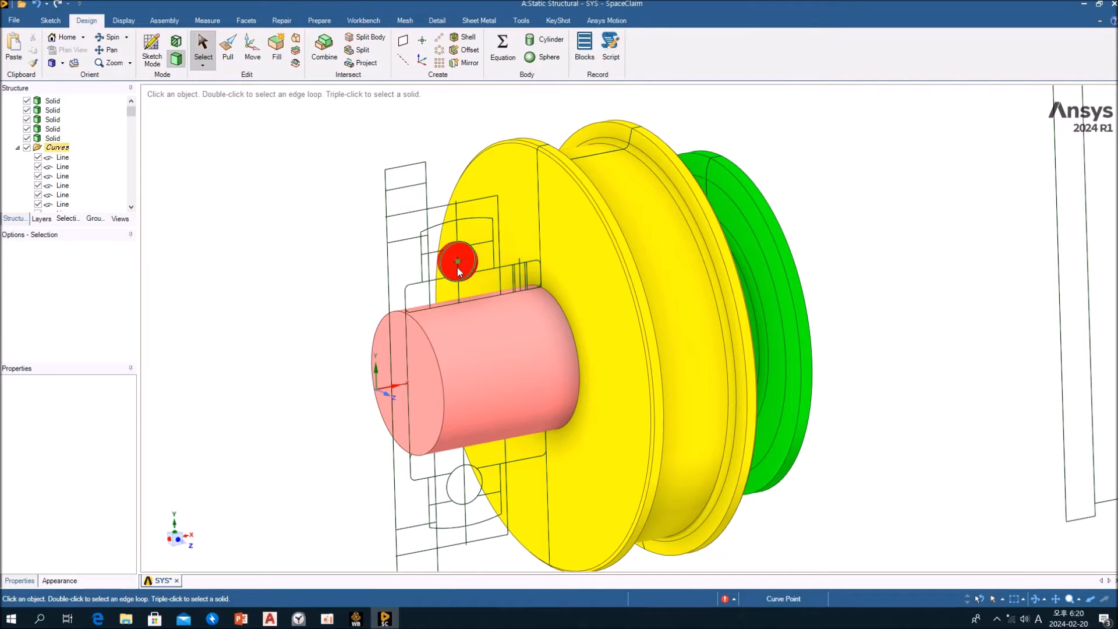
click(471, 259)
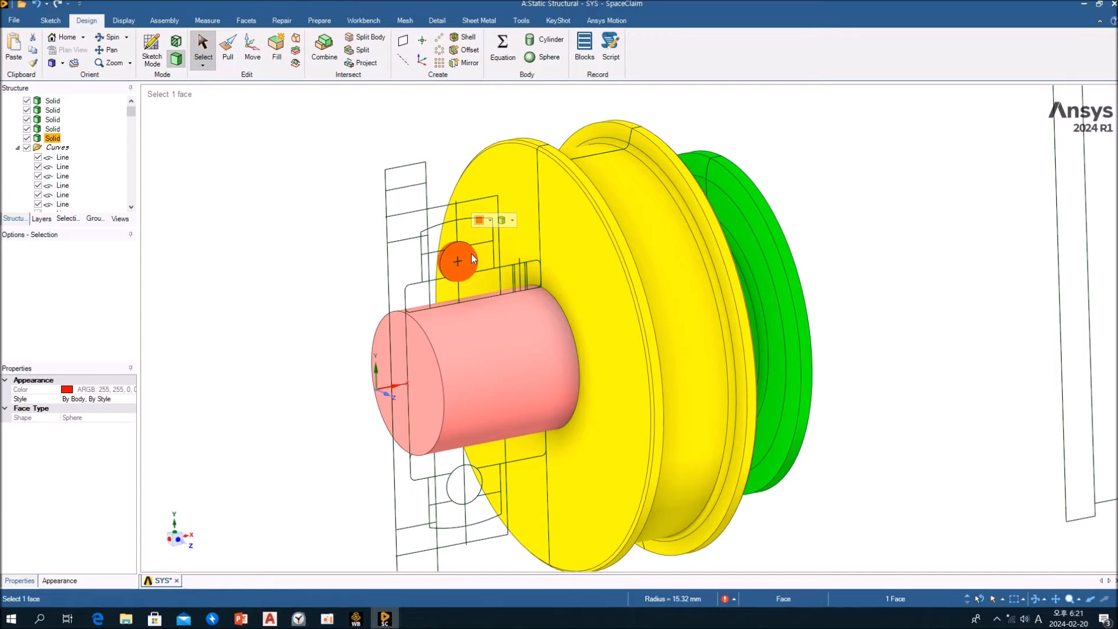
click(294, 239)
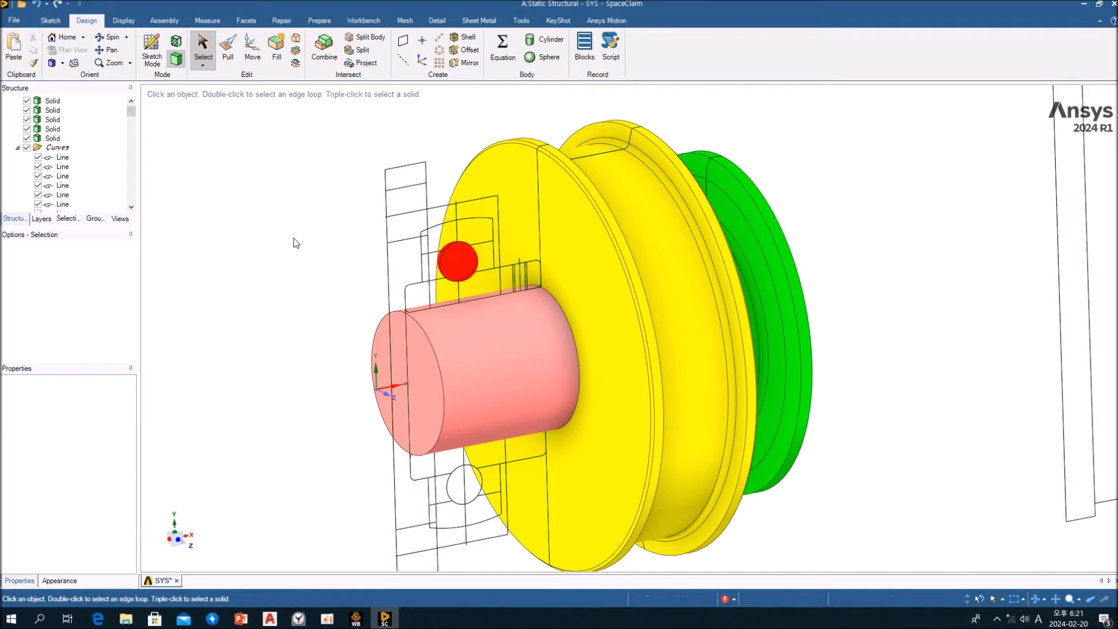
triple_click(467, 254)
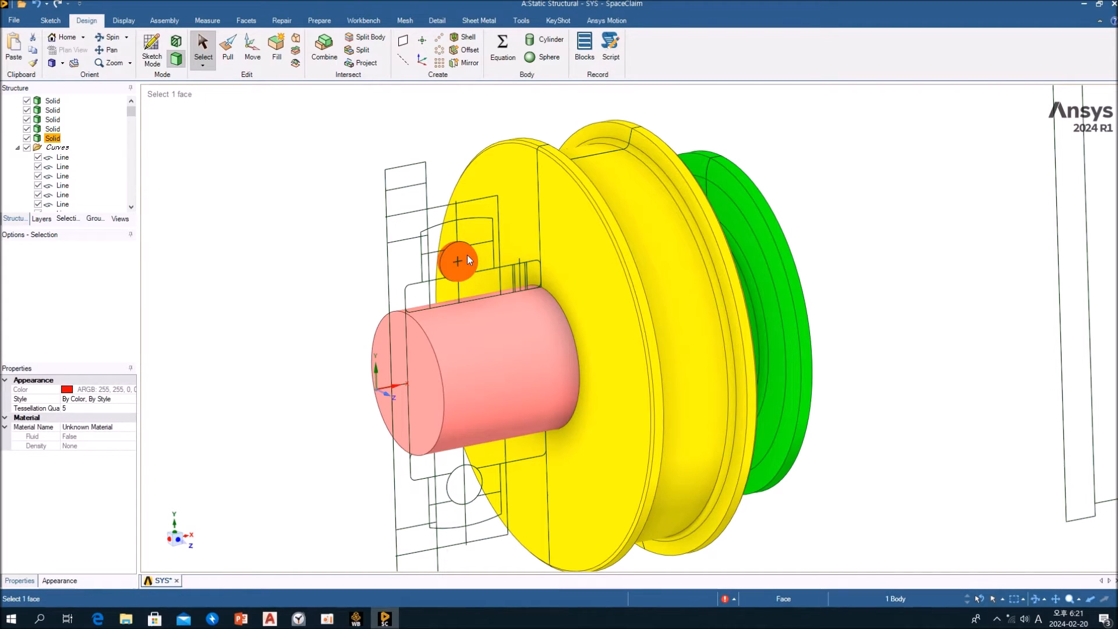
click(258, 268)
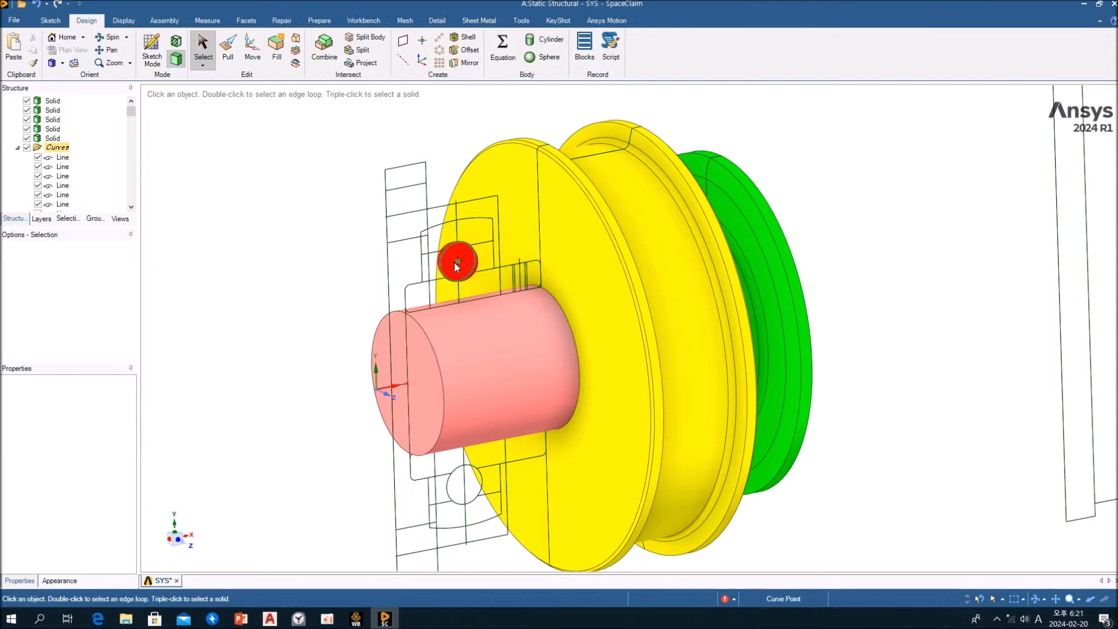
click(469, 259)
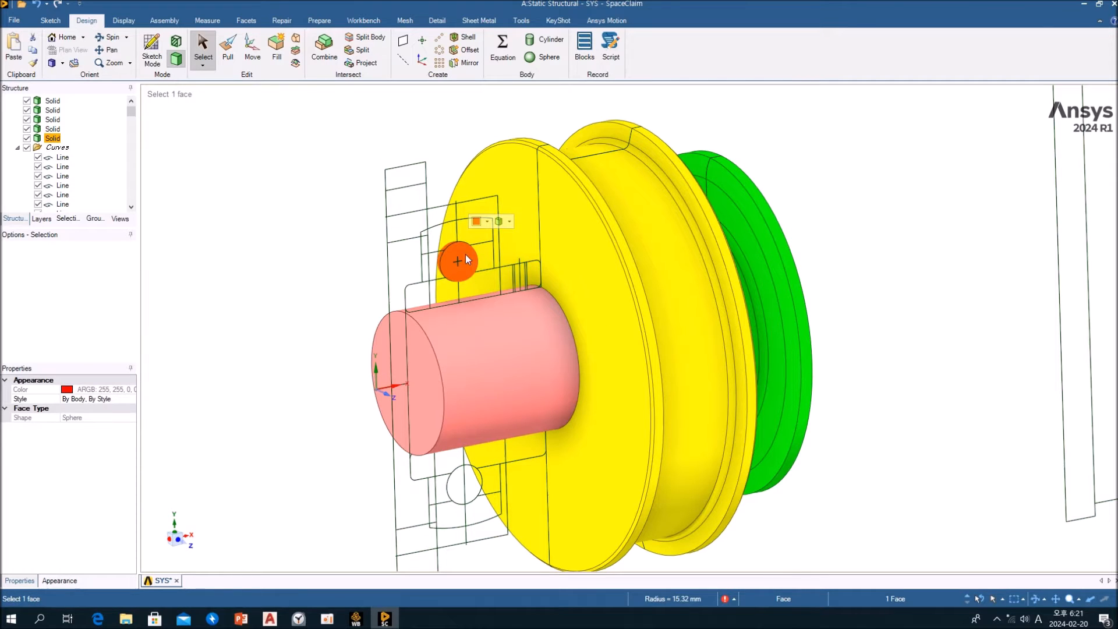
key(Escape)
Set up a one-dimensional circular pattern of the red ball body around the circular edge at the shaft's end
triple_click(468, 256)
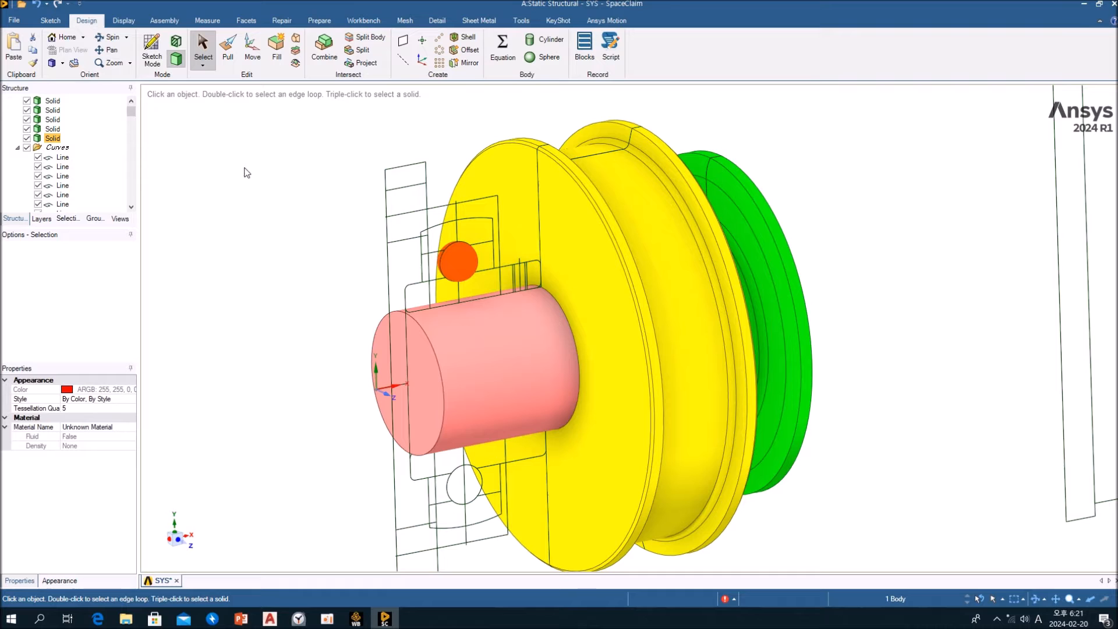
click(440, 52)
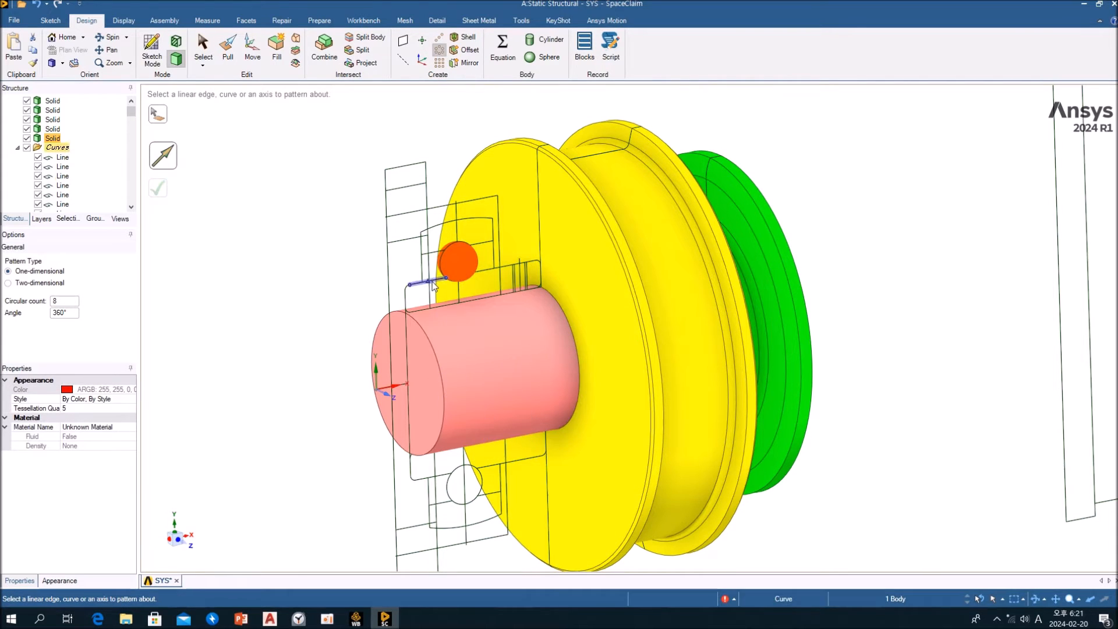
click(435, 358)
middle_drag(435, 358, 406, 327)
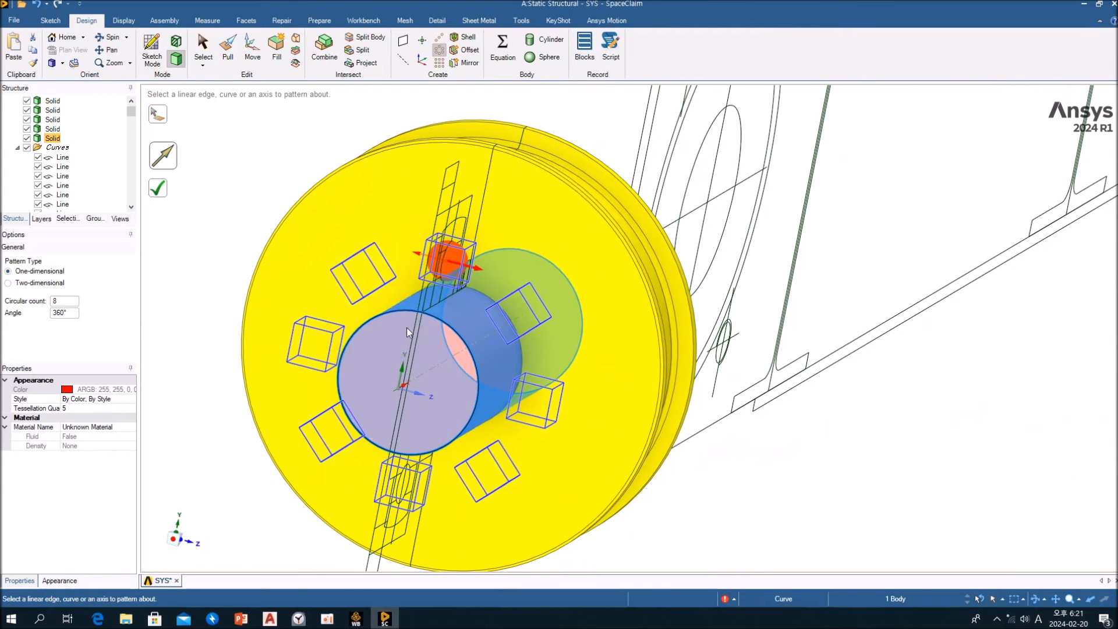
Set the ball pattern's circular count to 20 with a 360° angle and check the preview
double_click(73, 302)
text(20)
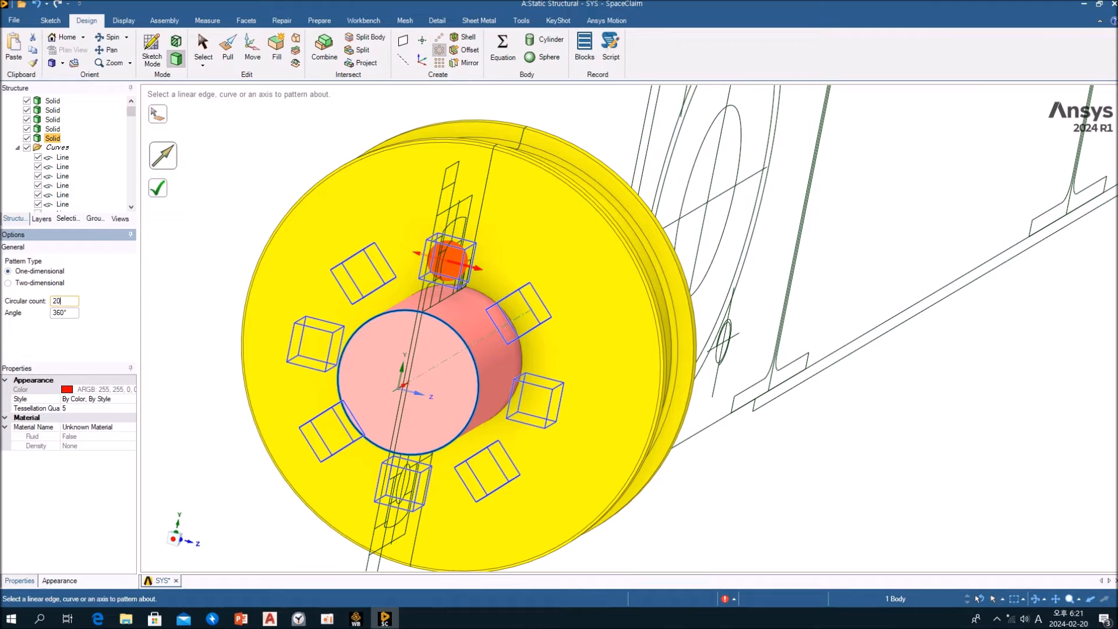
click(78, 313)
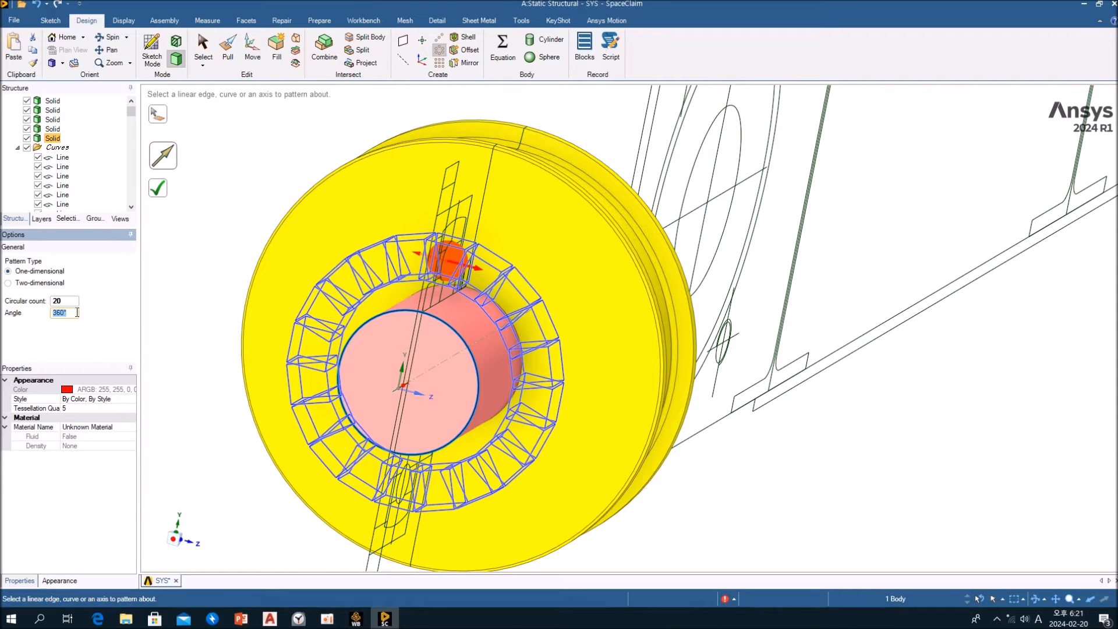
middle_drag(436, 293, 407, 294)
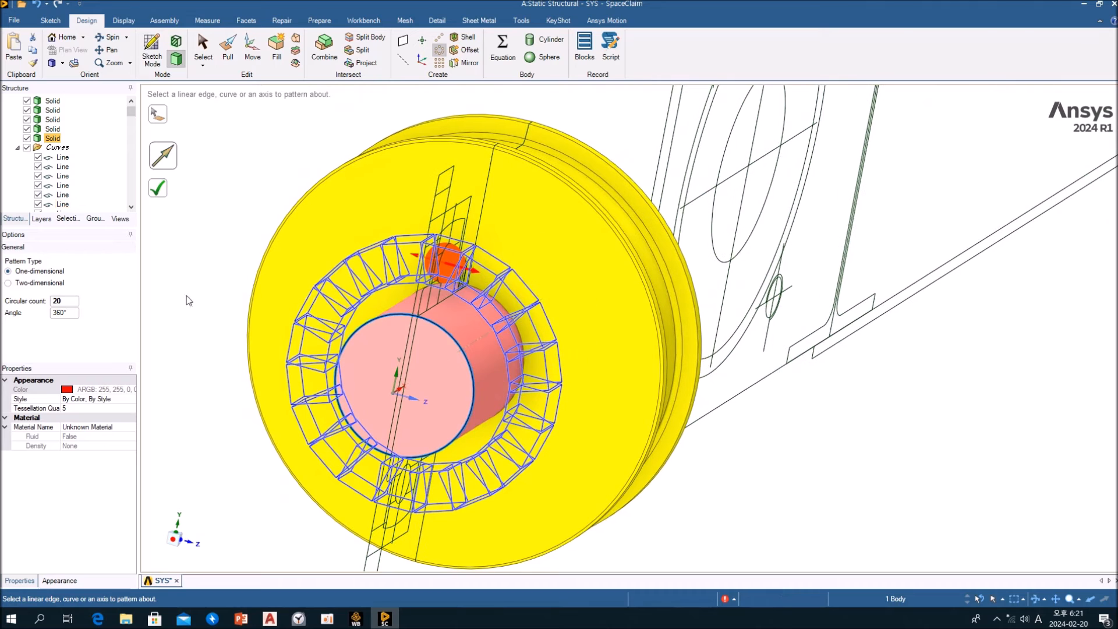
Try creating the ball pattern with a circular count of 18 over 360°, and undo it
double_click(69, 301)
text(18)
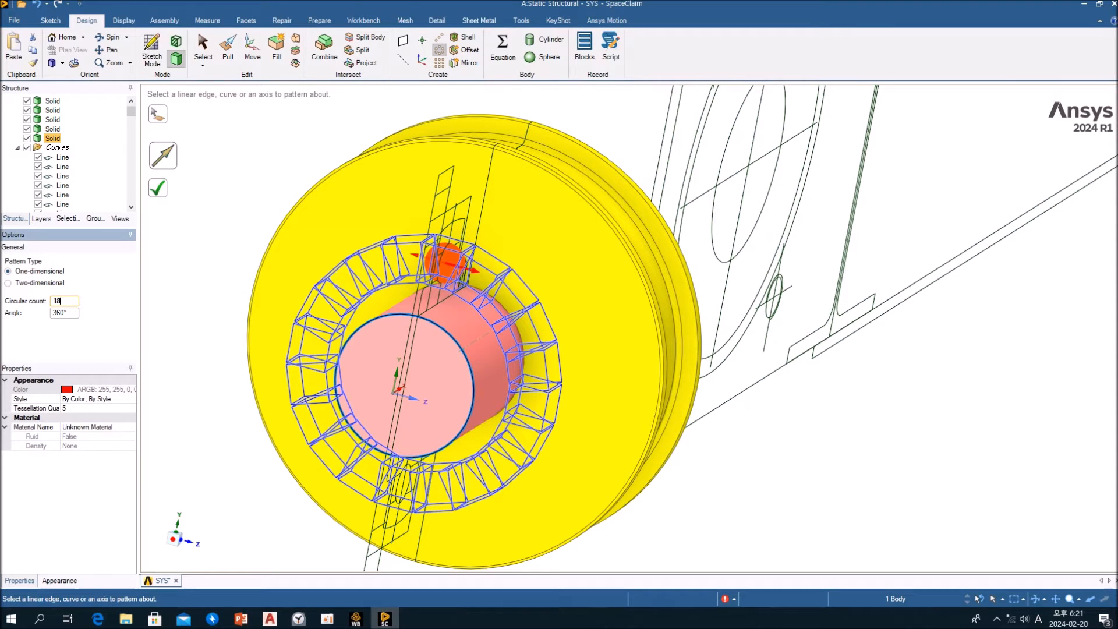
key(Tab)
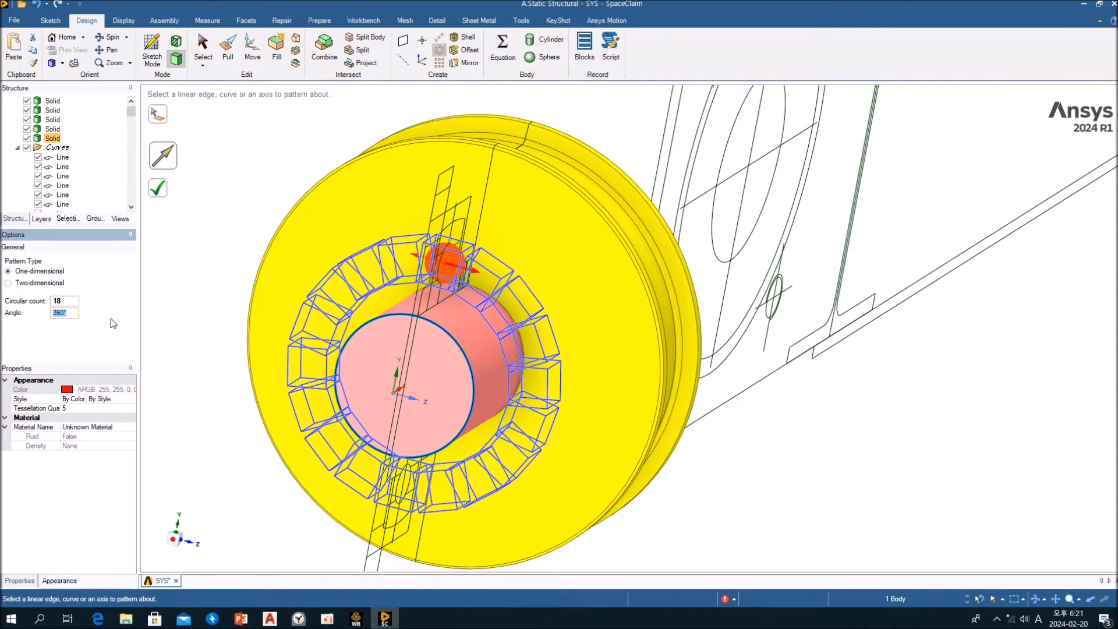
mouse_move(250, 323)
middle_down()
mouse_move(304, 317)
mouse_move(256, 319)
middle_up()
click(158, 188)
middle_drag(212, 283, 287, 285)
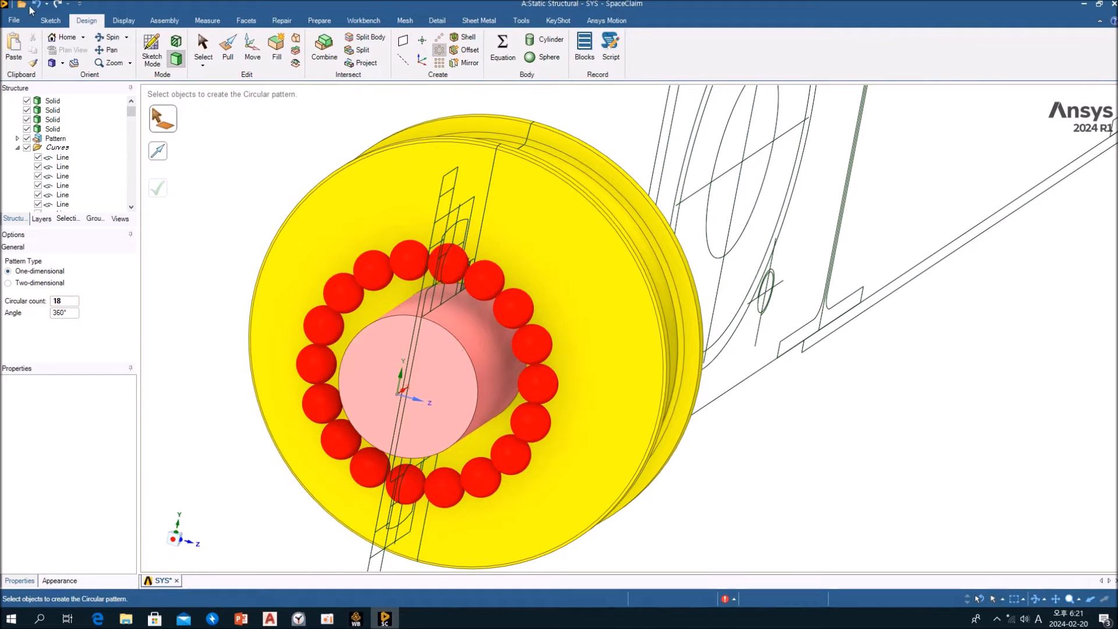
key(ctrl+z)
Set the circular count to 16 and create the pattern of balls around the shaft
double_click(65, 302)
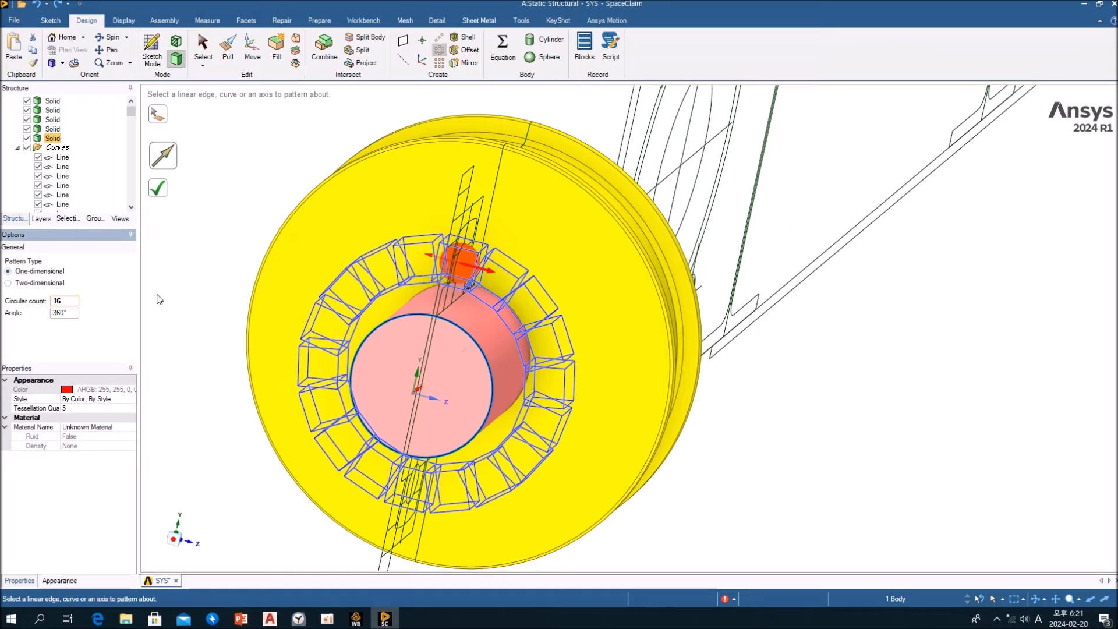
click(162, 194)
mouse_move(316, 314)
middle_down()
mouse_move(415, 283)
mouse_move(453, 250)
middle_up()
scroll(453, 250, up, 5)
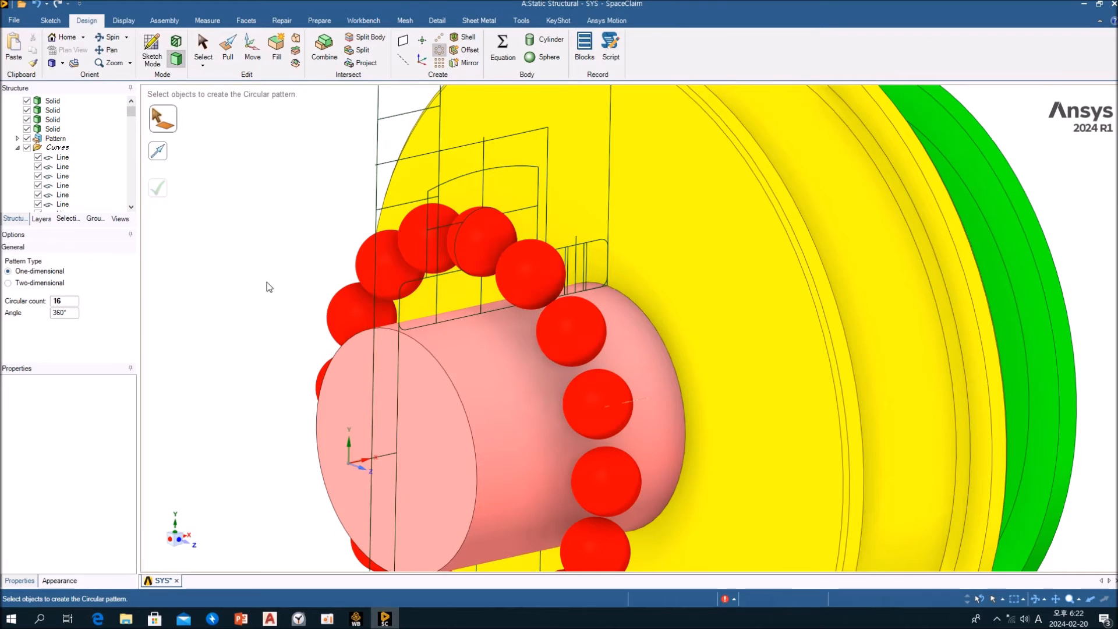
Fill the arc-topped outer bearing ring section above the shaft, using its side, arc and base curves plus the ball circle
middle_drag(348, 365, 299, 351)
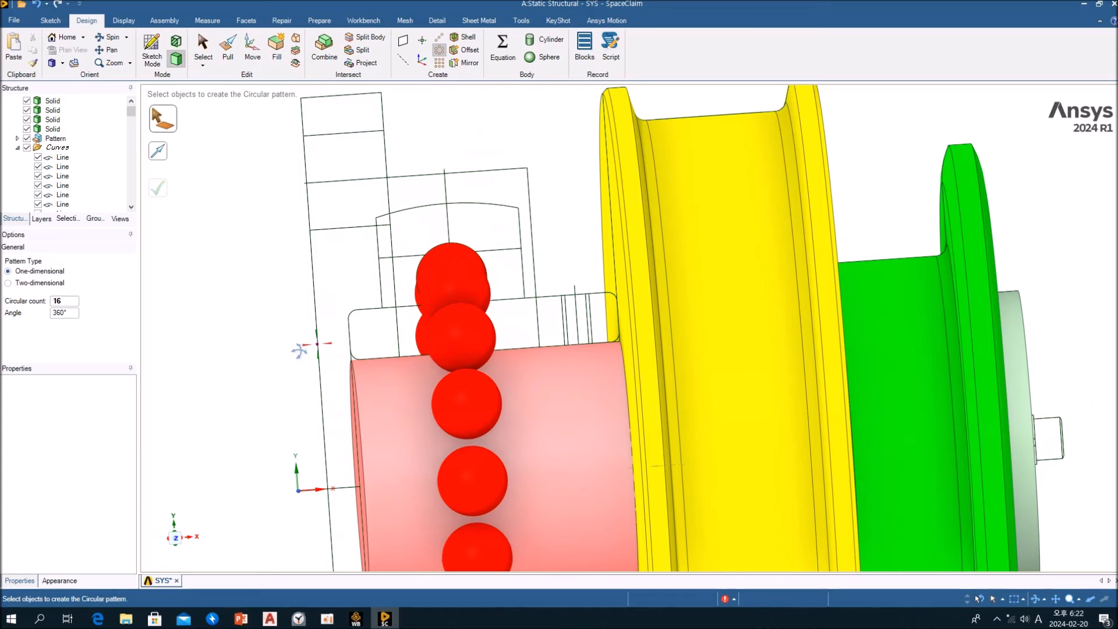
click(382, 281)
ctrl+click(460, 203)
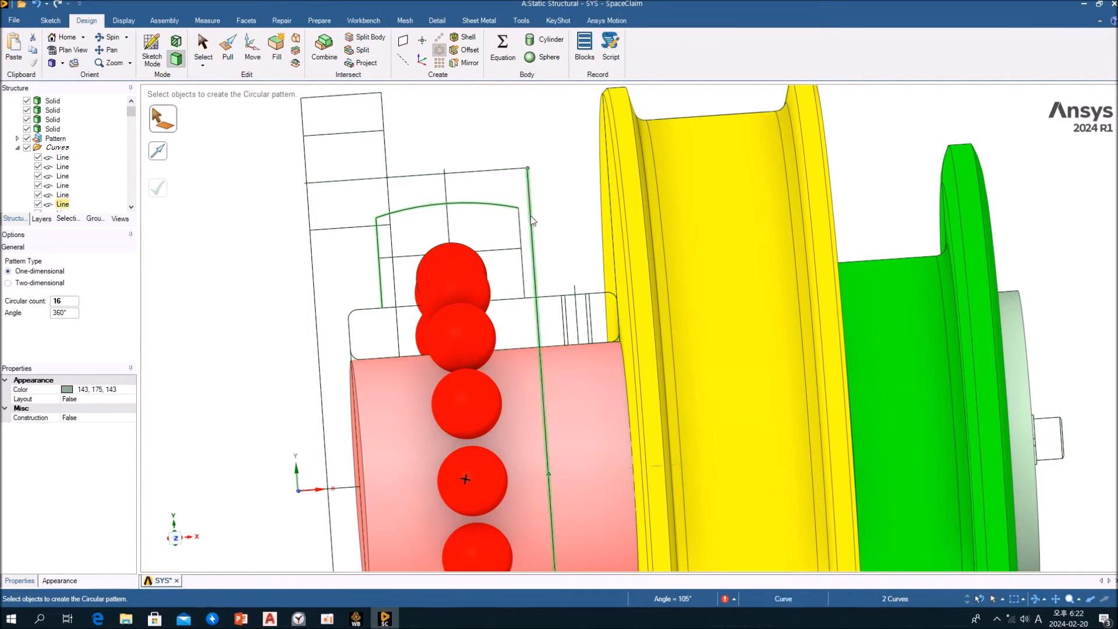
ctrl+click(524, 279)
ctrl+click(524, 294)
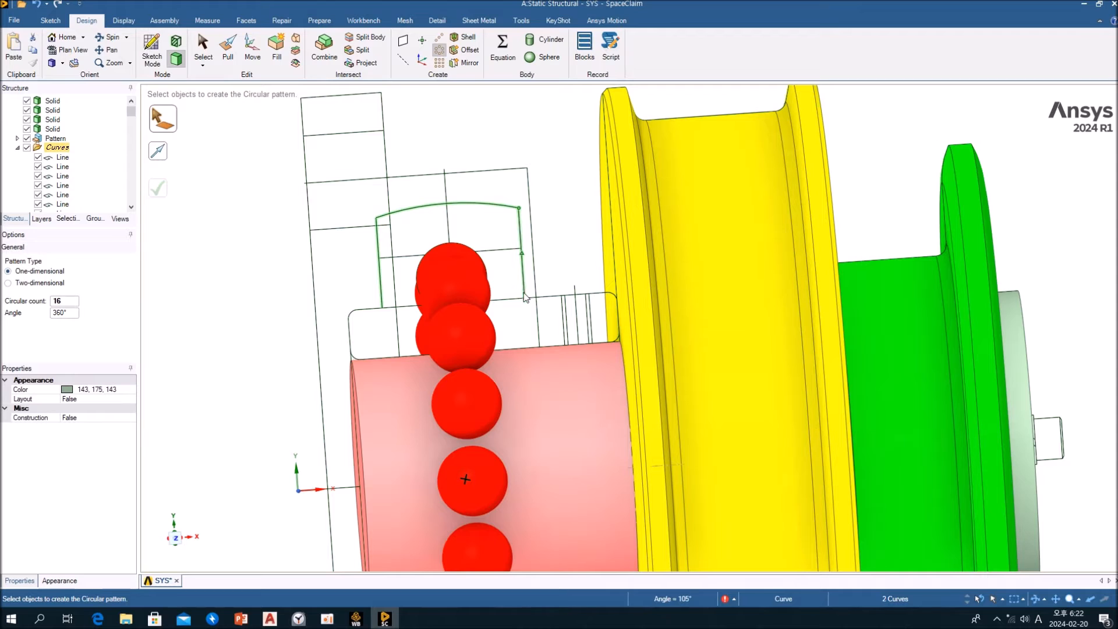
ctrl+click(509, 299)
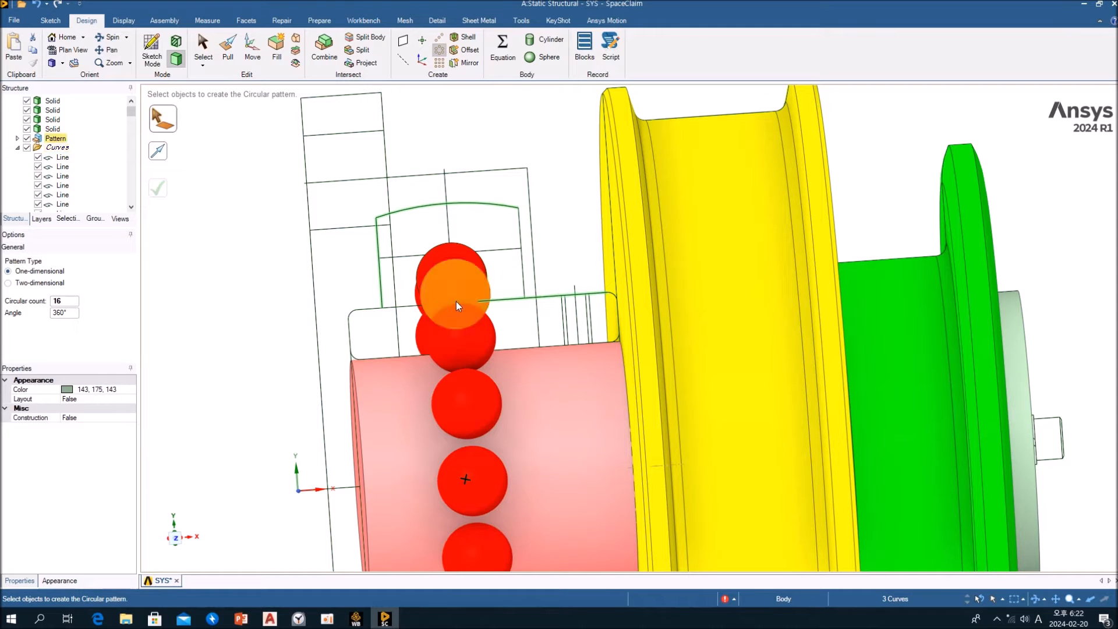
ctrl+click(412, 311)
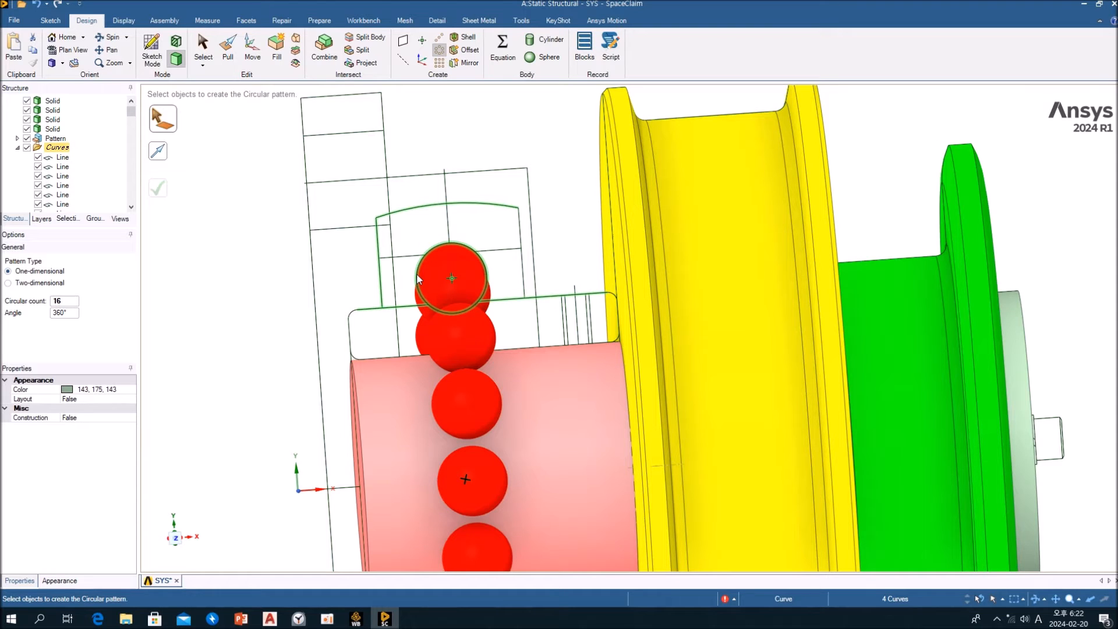
ctrl+click(418, 278)
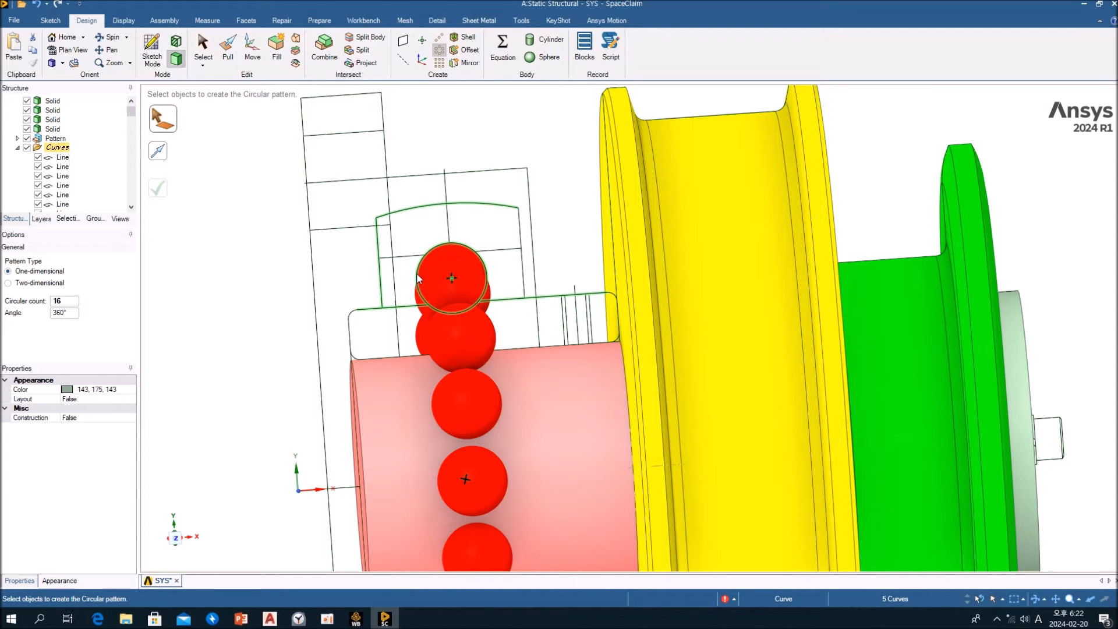
ctrl+click(523, 233)
key(Tab)
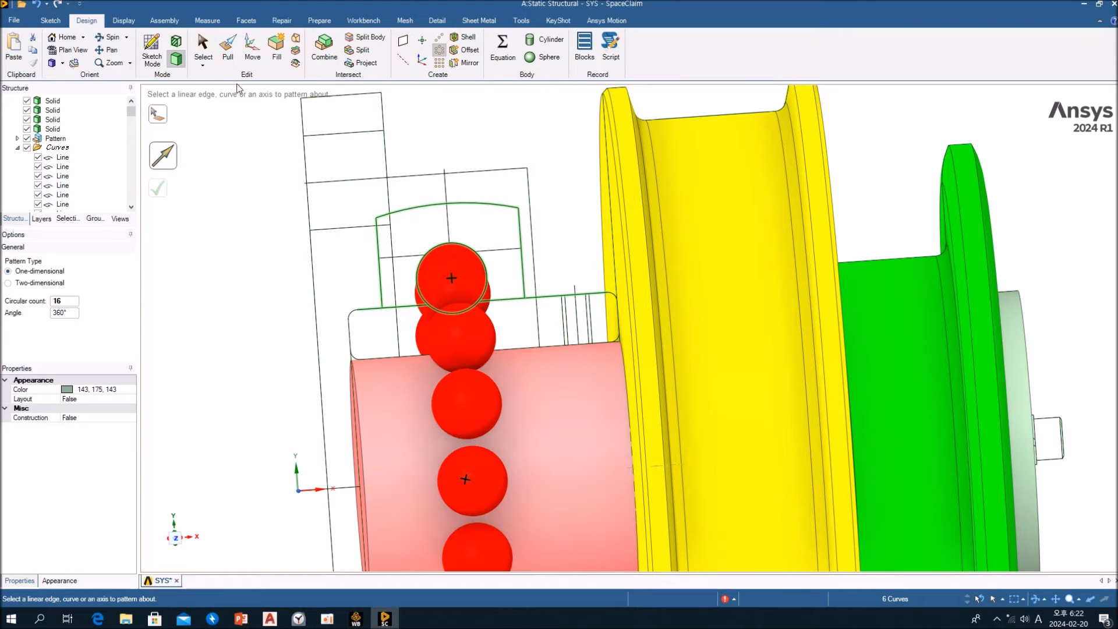
click(274, 58)
middle_drag(262, 277, 296, 308)
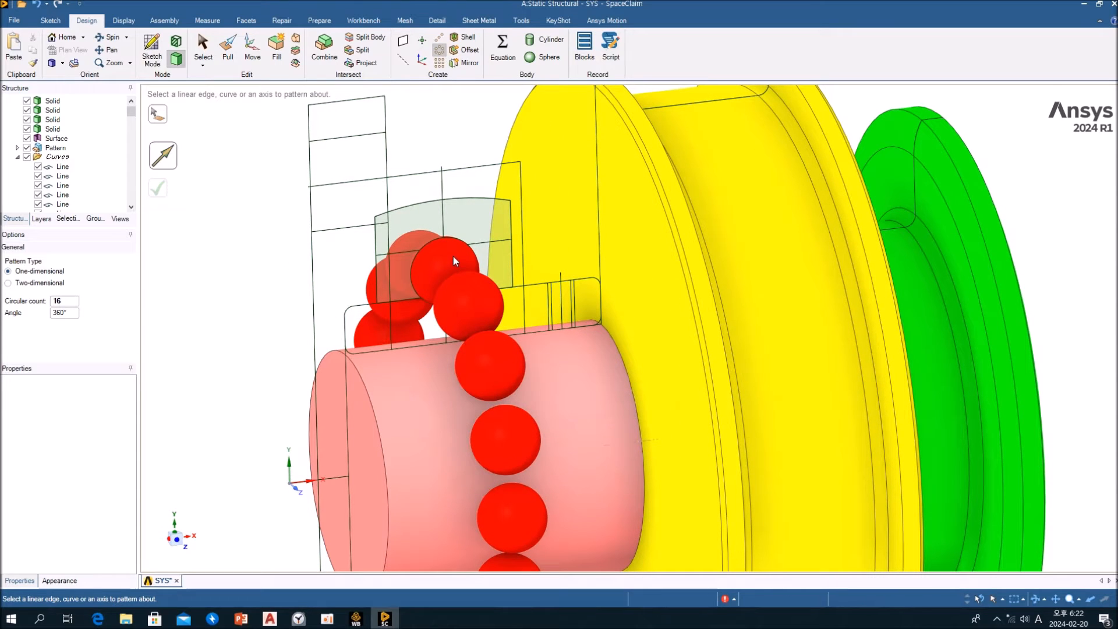
Hide the ball pattern and delete the circular face inside the outer ring section
click(27, 147)
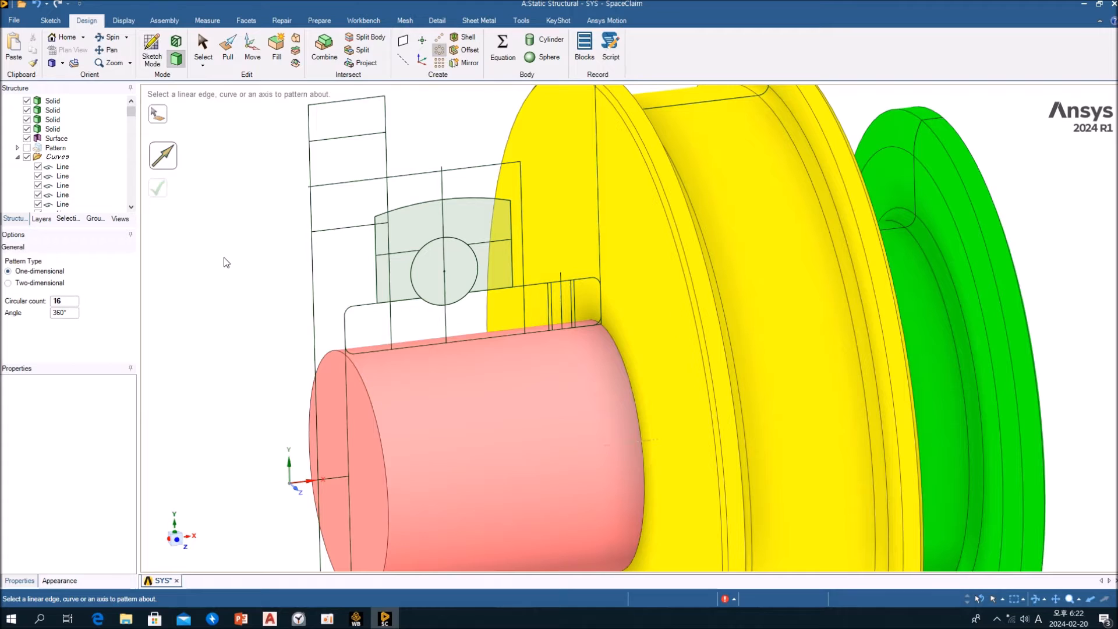
key(Escape)
click(466, 270)
click(466, 271)
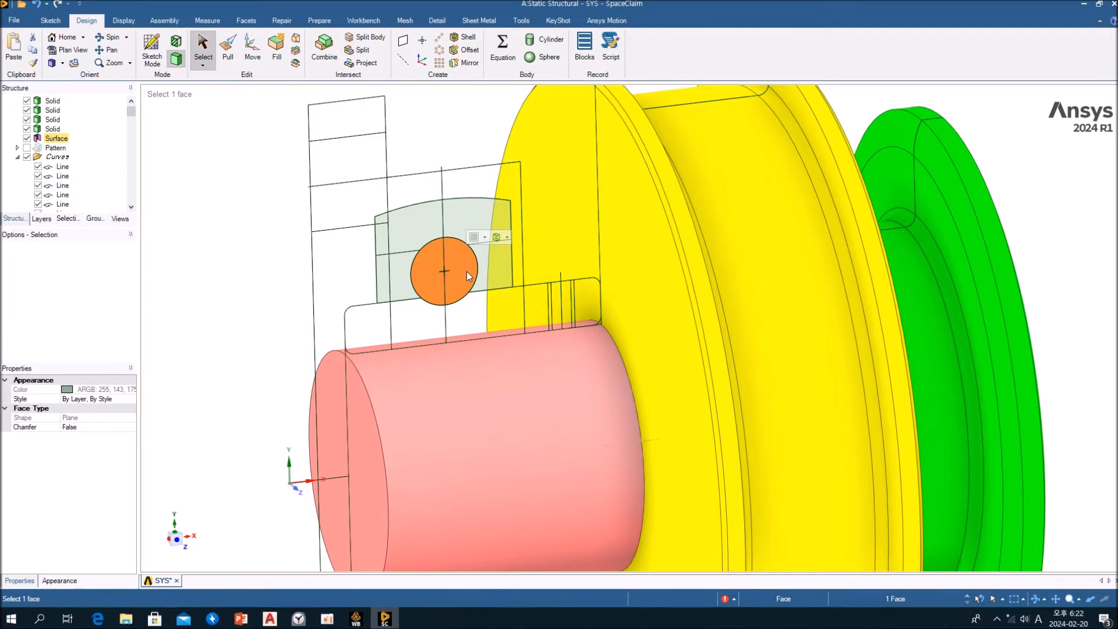
key(Delete)
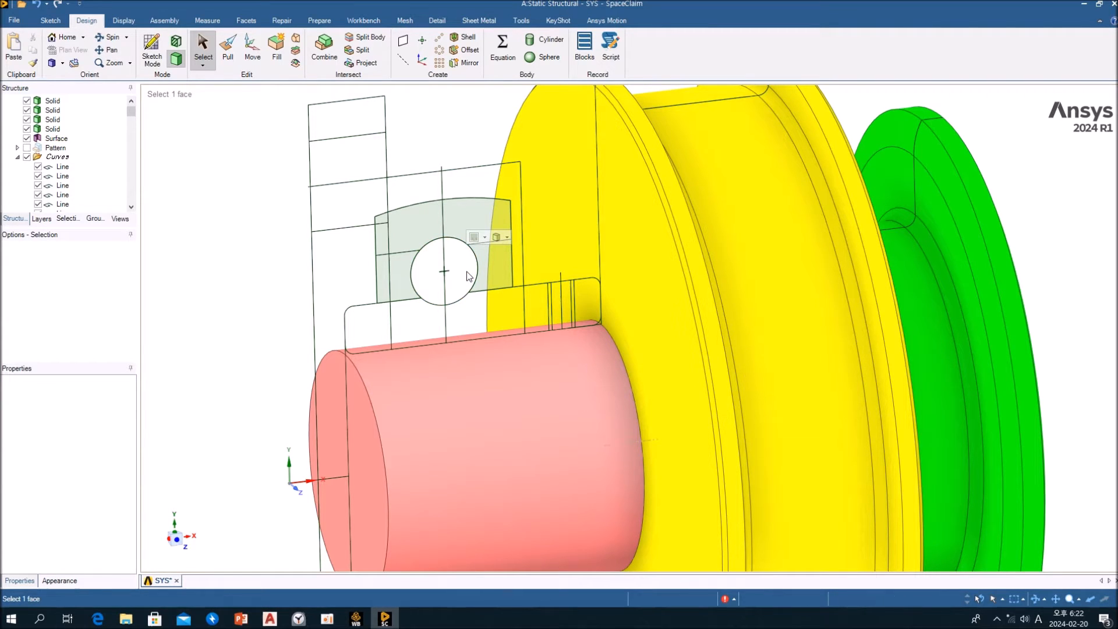
Revolve the outer ring section fully around the shaft axis with the Pull tool, using No merge
click(467, 219)
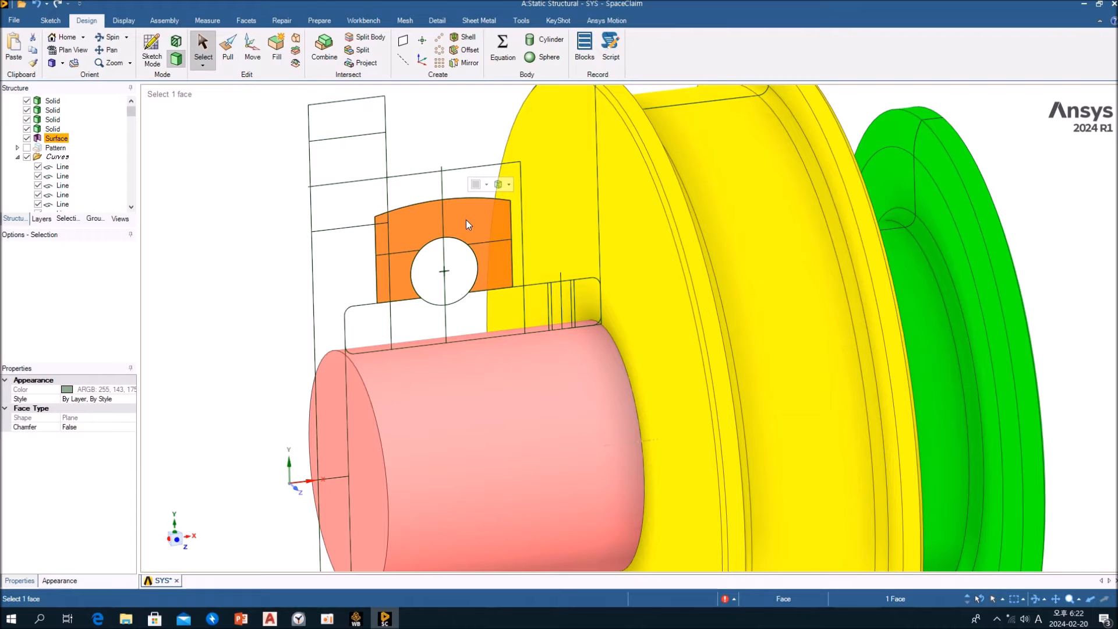
click(264, 182)
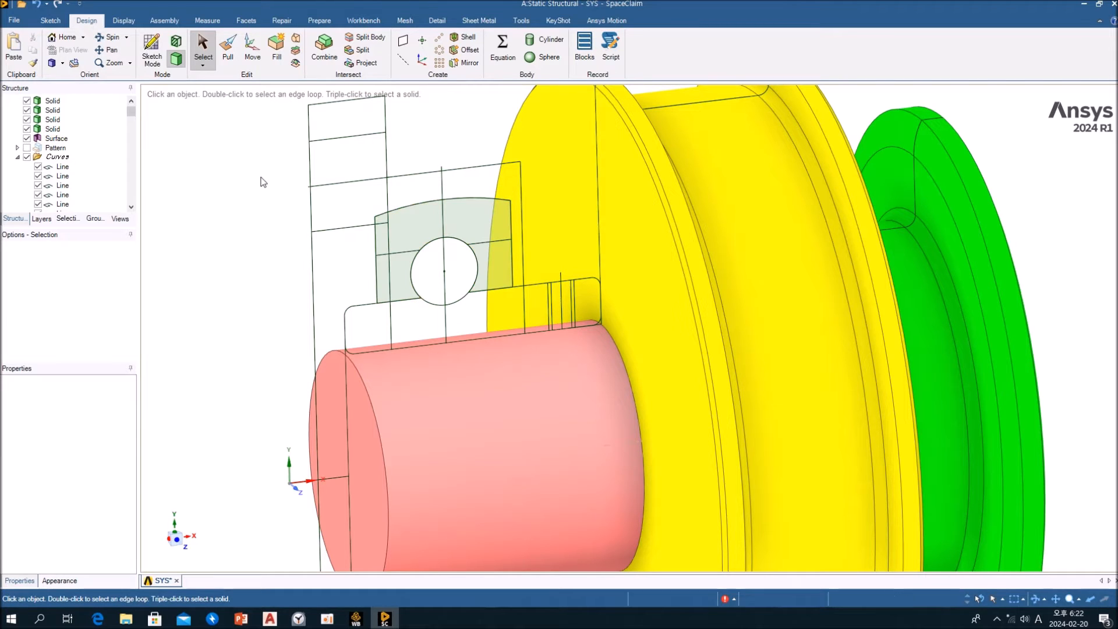
click(229, 61)
click(487, 228)
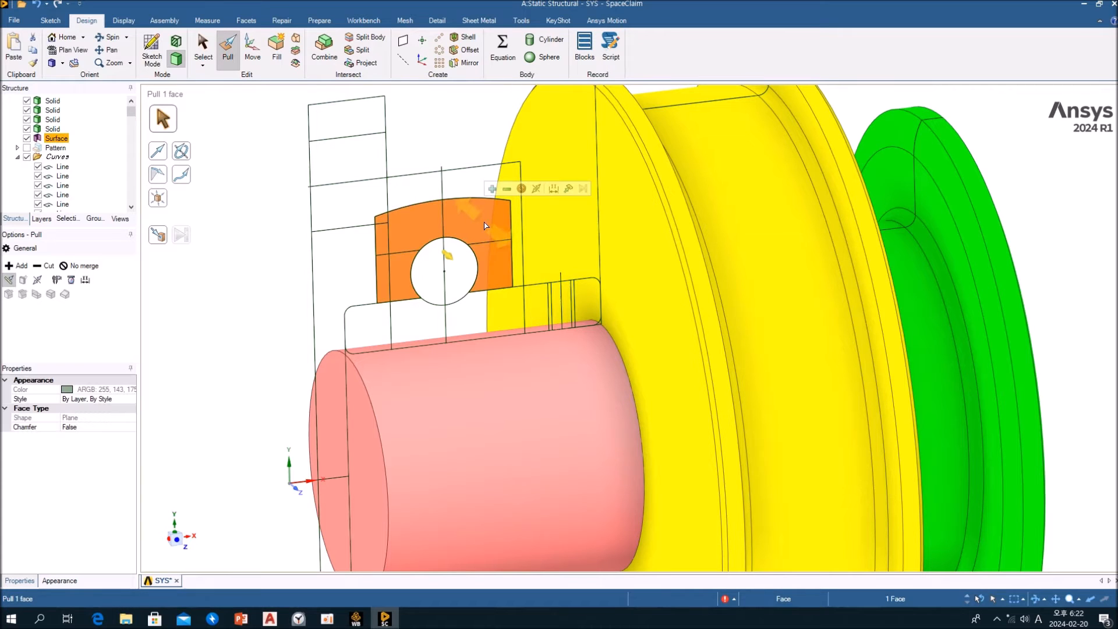
click(80, 265)
click(181, 150)
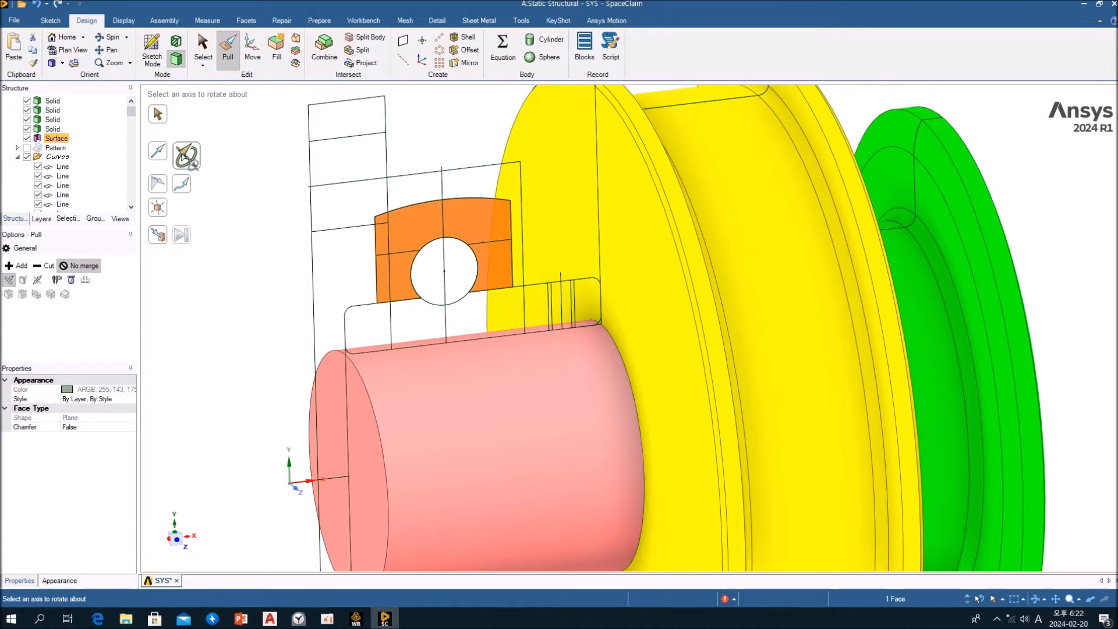
click(481, 420)
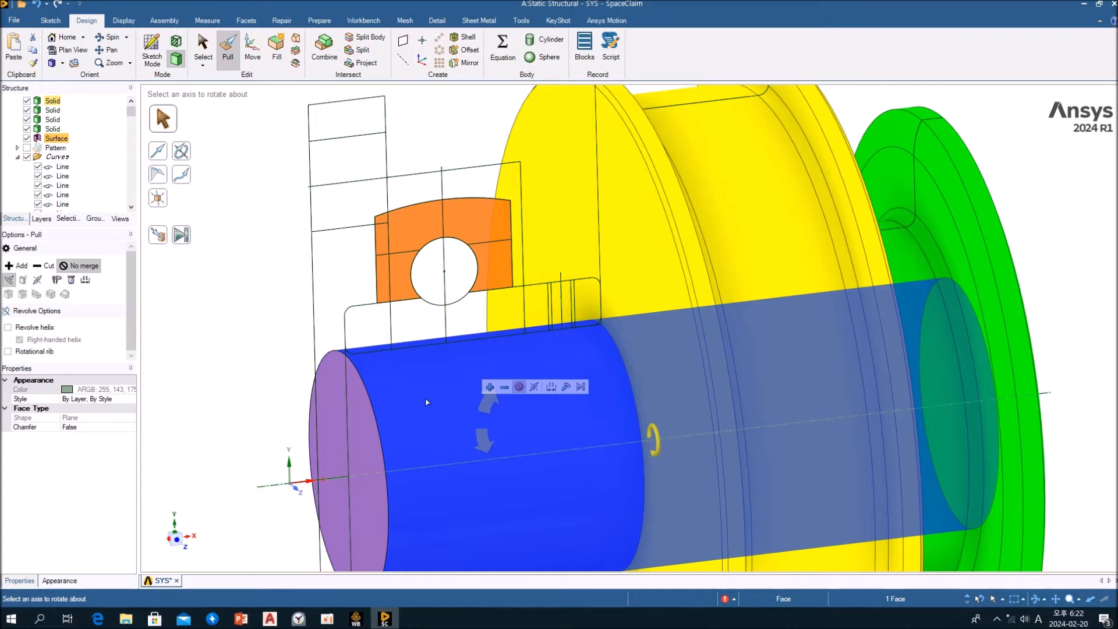
click(183, 236)
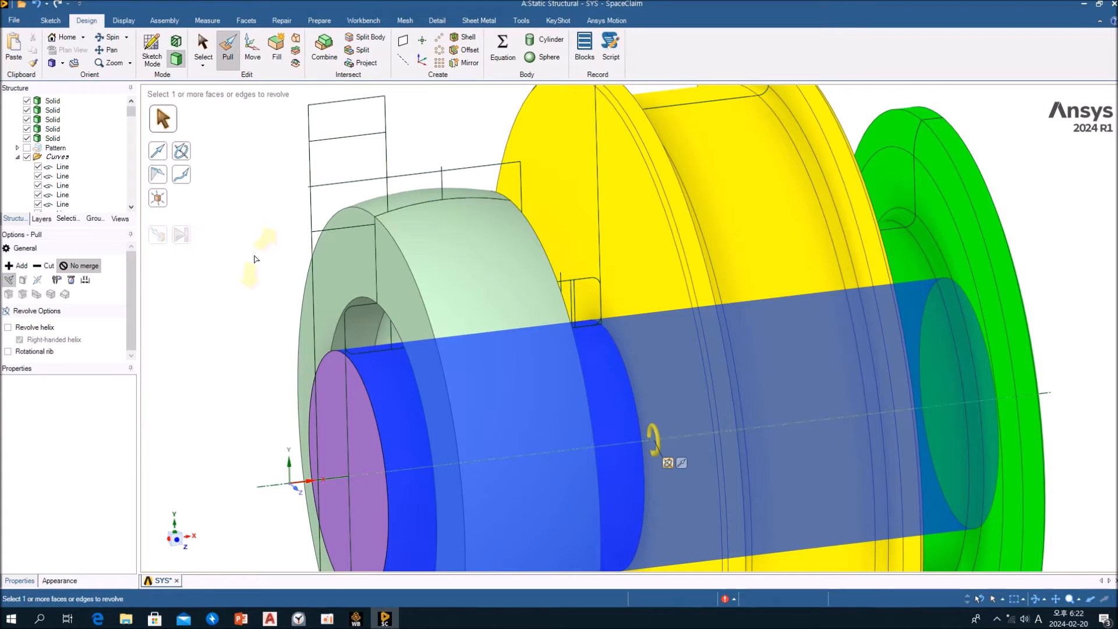
click(258, 283)
middle_drag(304, 288, 261, 227)
key(Escape)
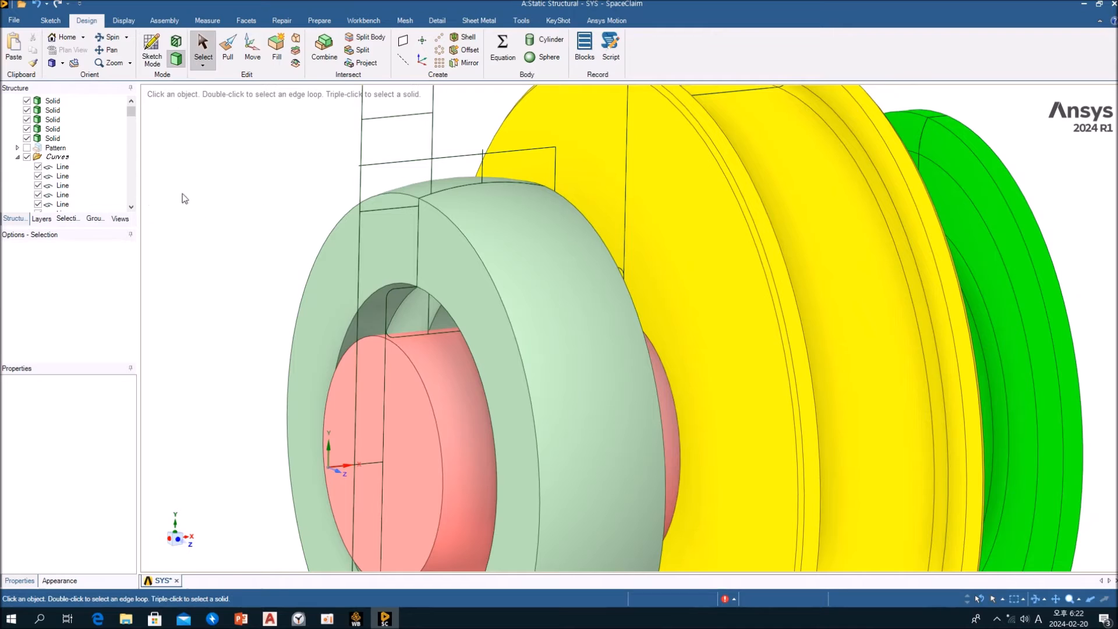
Identify the revolved outer ring solid in the structure tree and hide it
mouse_move(131, 113)
mouse_down()
mouse_move(135, 204)
mouse_move(126, 105)
mouse_up()
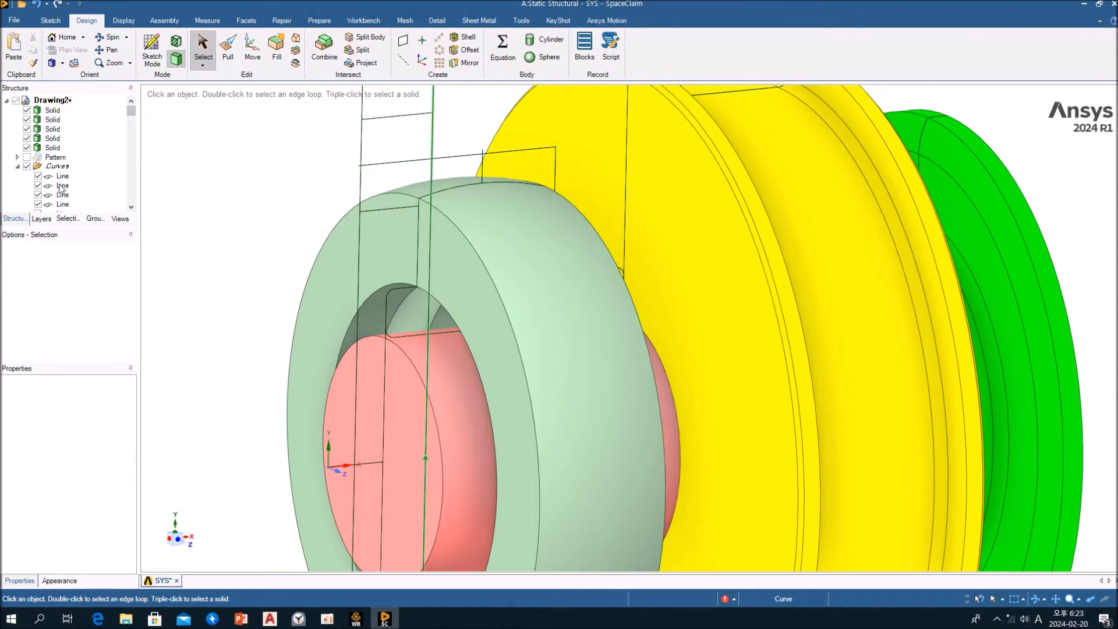
mouse_move(131, 116)
mouse_down()
mouse_move(138, 199)
mouse_move(131, 98)
mouse_up()
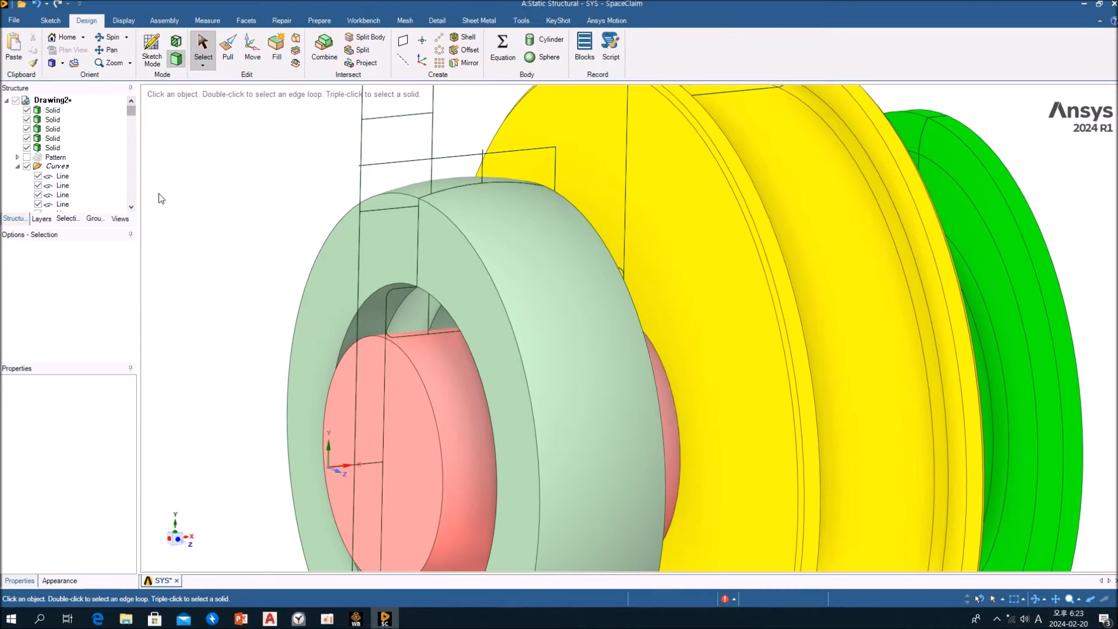
click(505, 240)
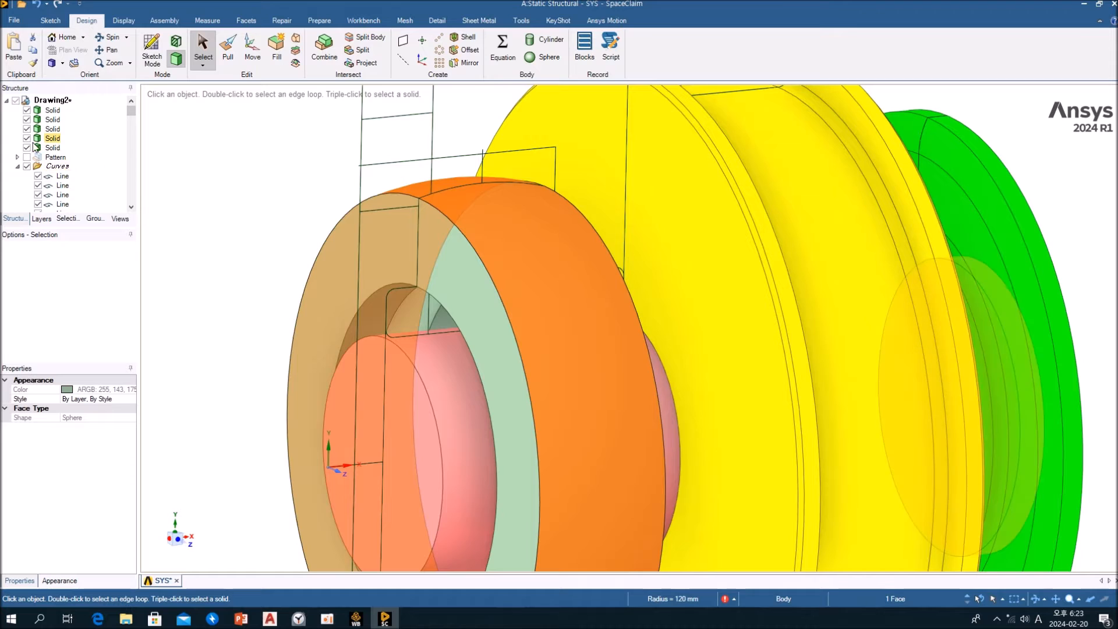
click(51, 148)
scroll(273, 213, down, 5)
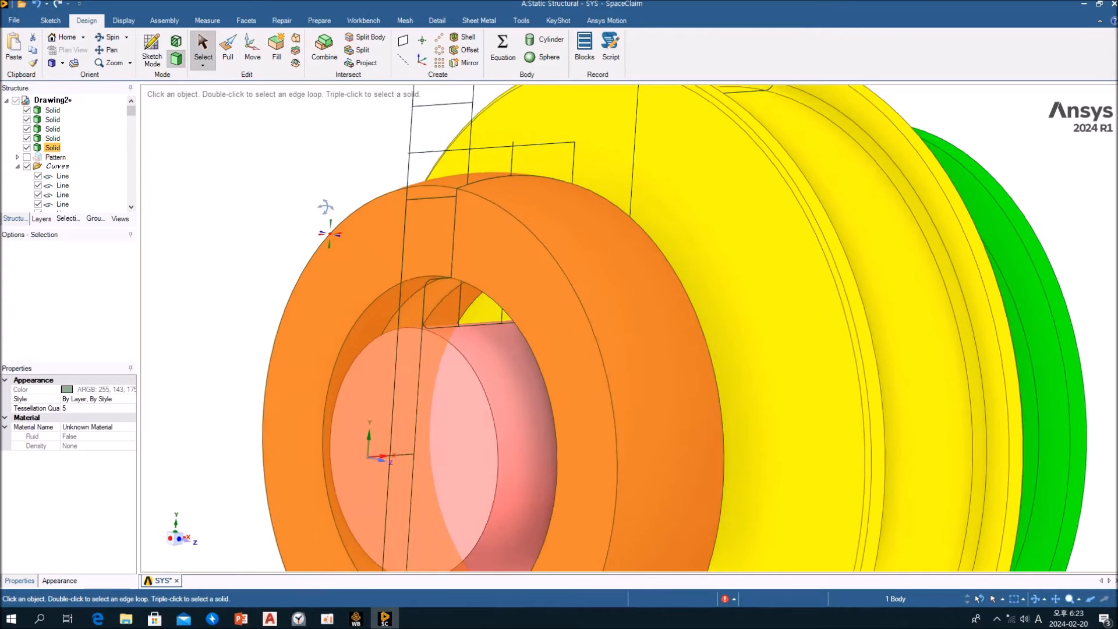
click(292, 243)
mouse_move(292, 245)
middle_down()
mouse_move(309, 247)
mouse_move(285, 240)
middle_up()
click(28, 150)
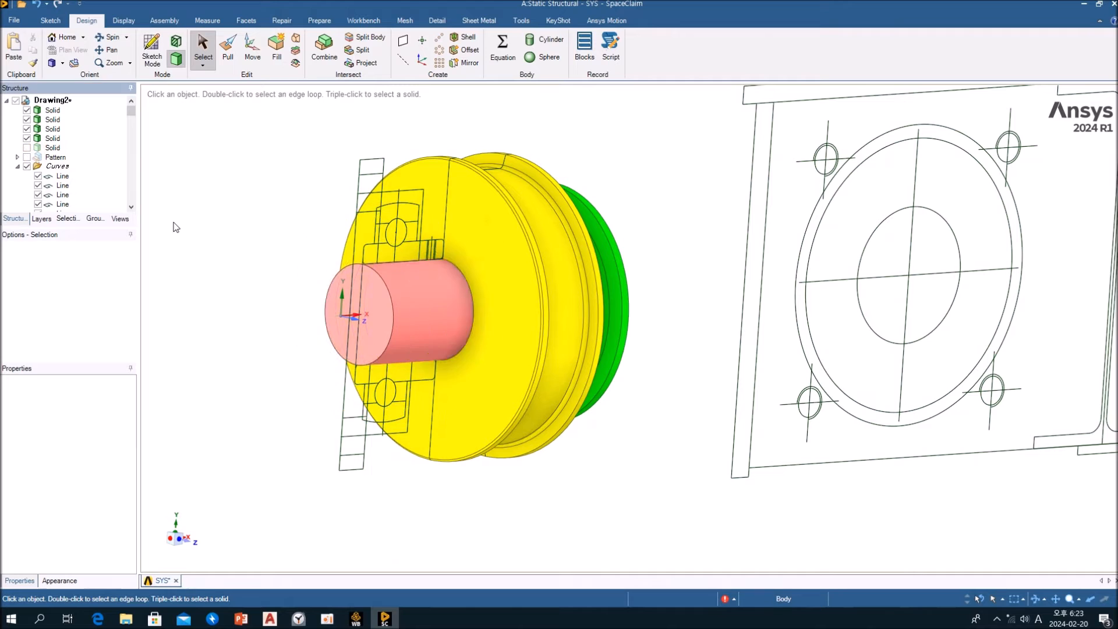
Select the rounded rectangular inner ring outline above the shaft, including its corner arcs, together with the ball circle
scroll(410, 286, up, 4)
ctrl+middle_drag(430, 267, 485, 332)
scroll(317, 275, up, 6)
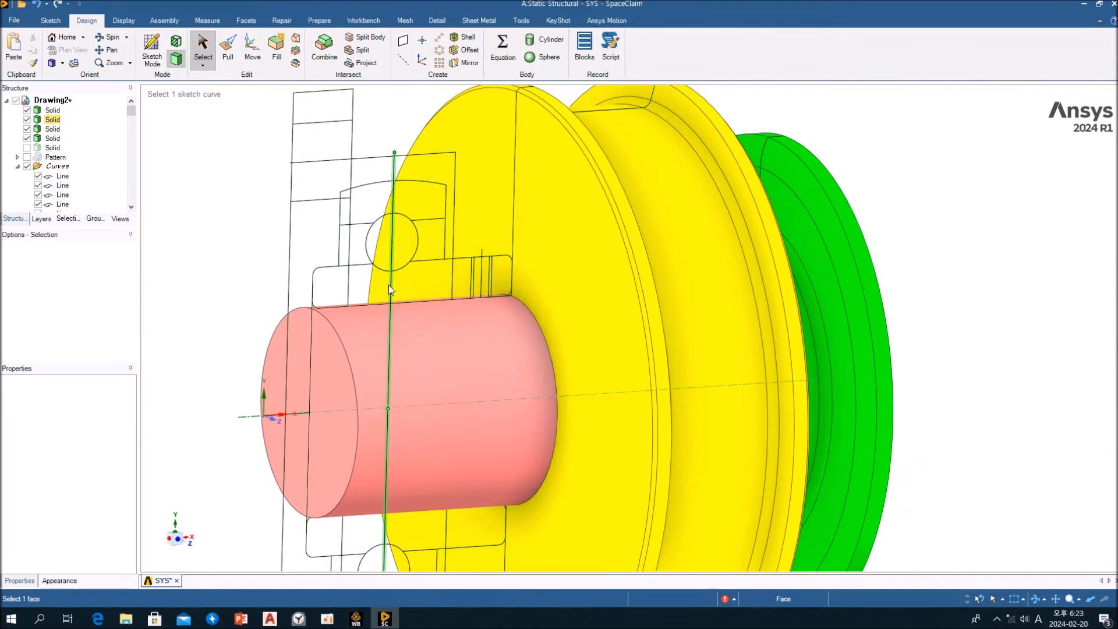
click(310, 262)
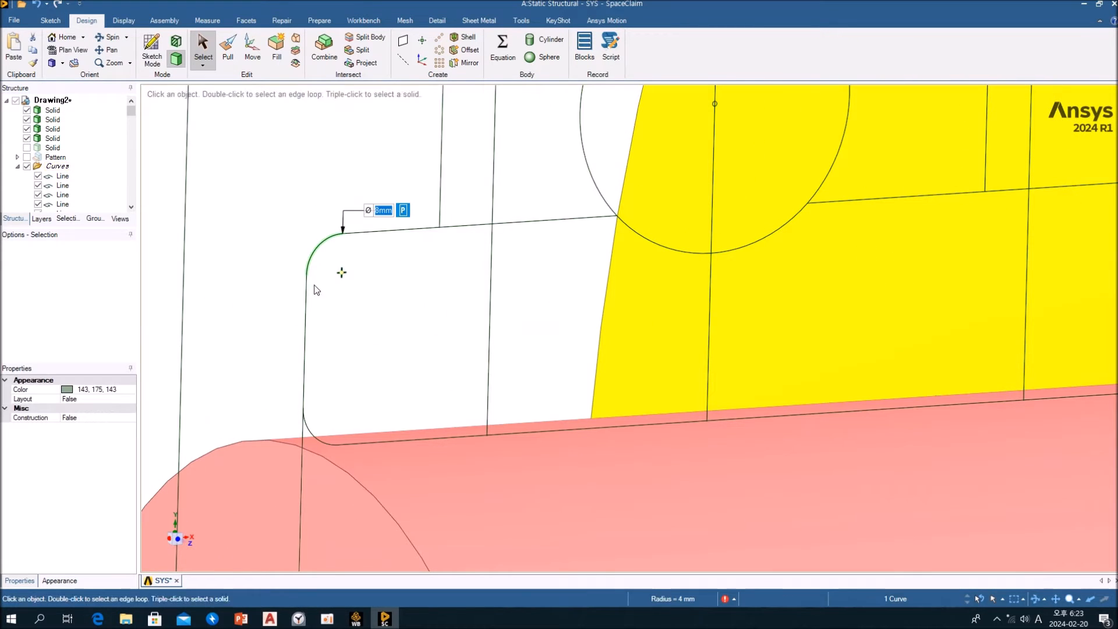
ctrl+click(305, 379)
ctrl+click(318, 437)
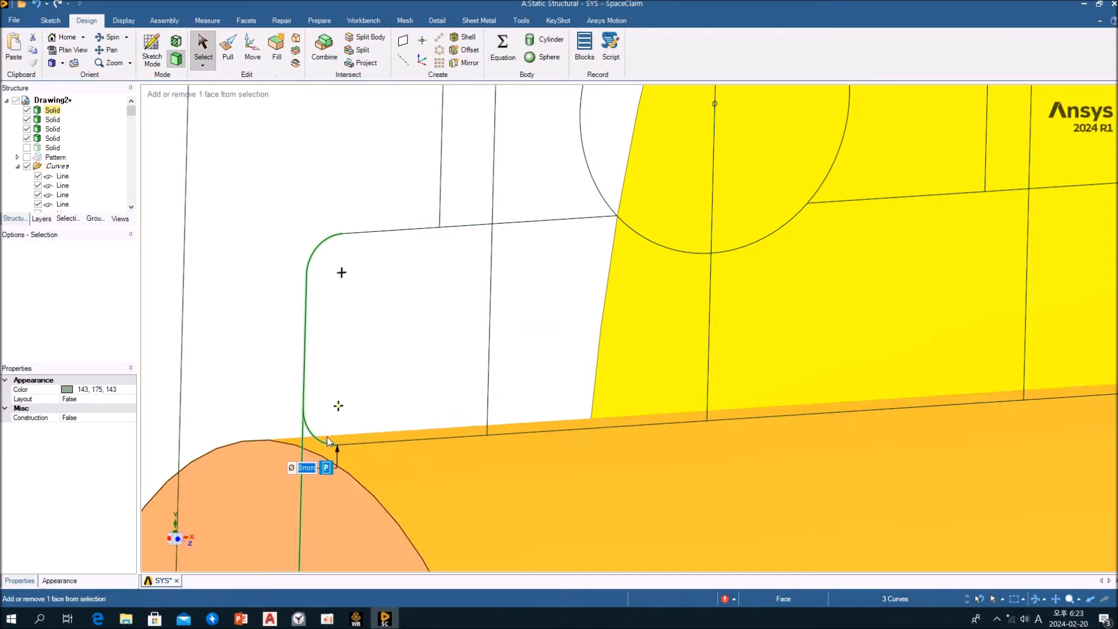
ctrl+click(382, 441)
ctrl+click(391, 230)
ctrl+click(645, 245)
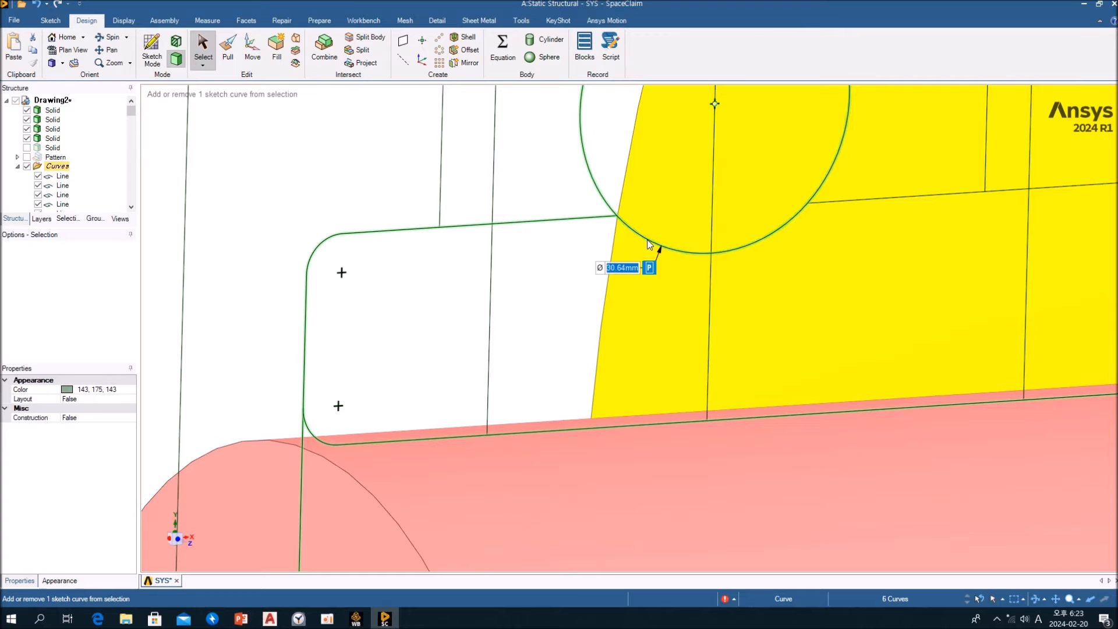
middle_drag(873, 201, 333, 256)
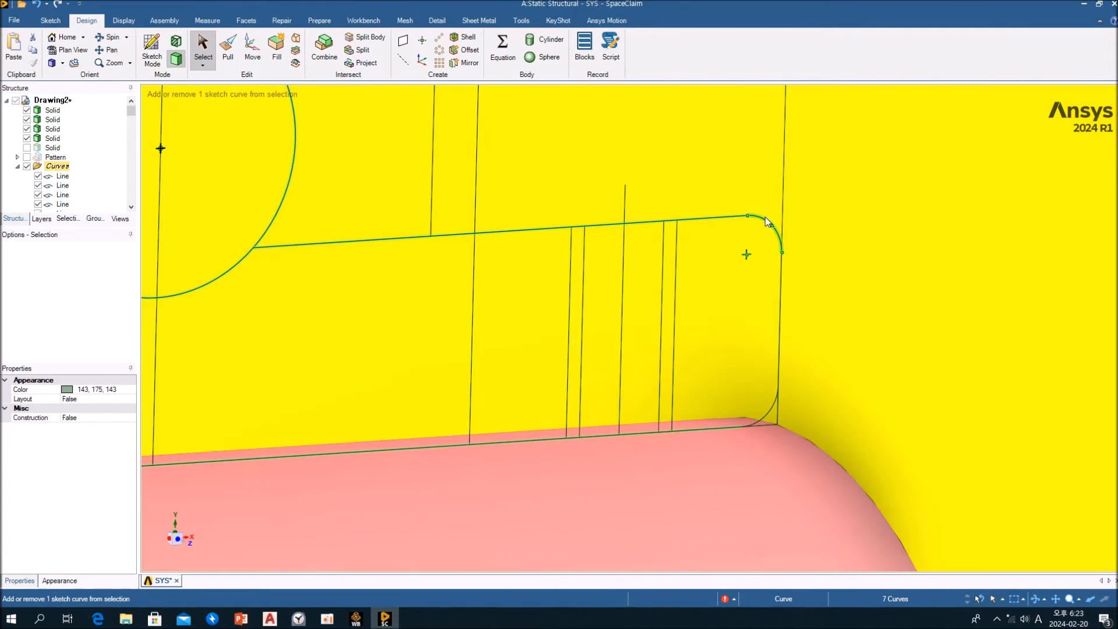
ctrl+click(781, 299)
ctrl+click(767, 409)
scroll(729, 342, down, 6)
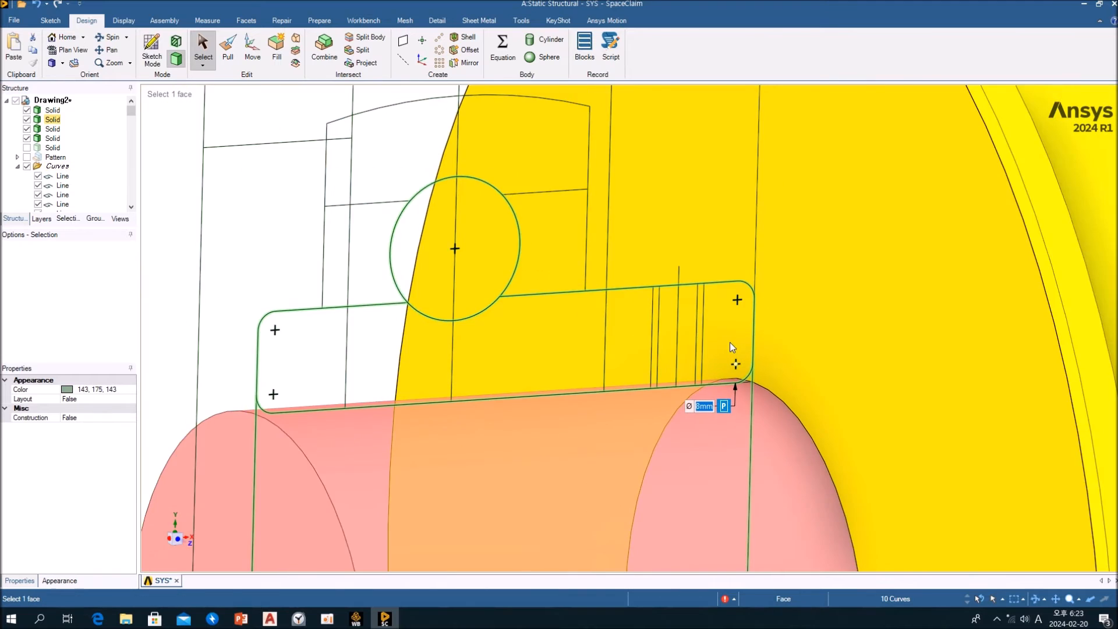
mouse_move(470, 353)
middle_down()
mouse_move(386, 338)
mouse_move(413, 354)
middle_up()
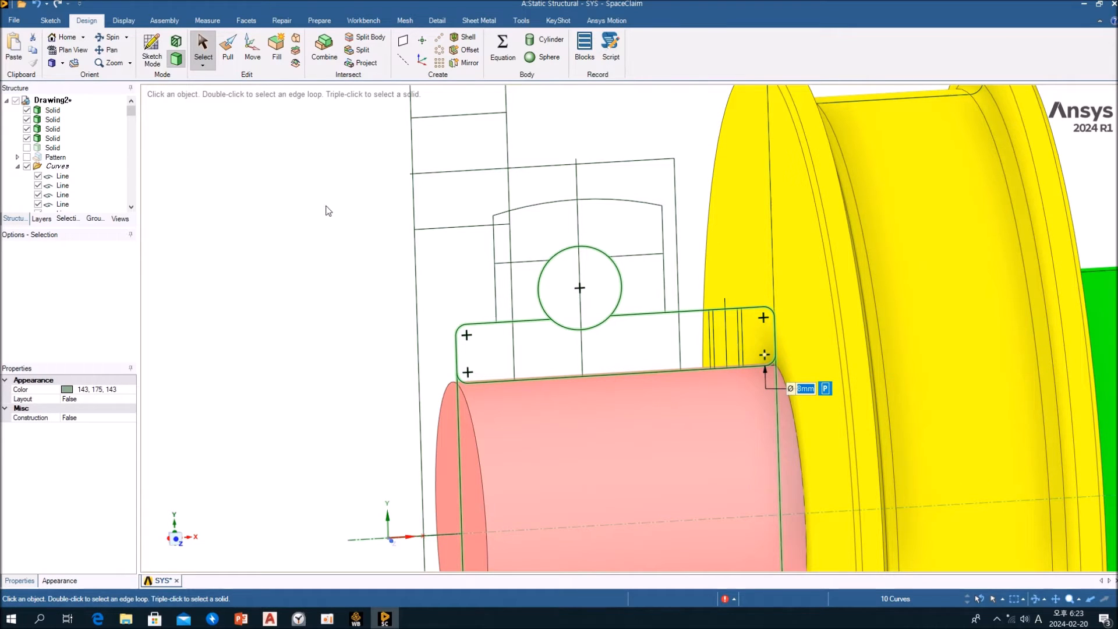
Fill the selected inner ring outline and ball circle, and delete the resulting circular face
click(278, 59)
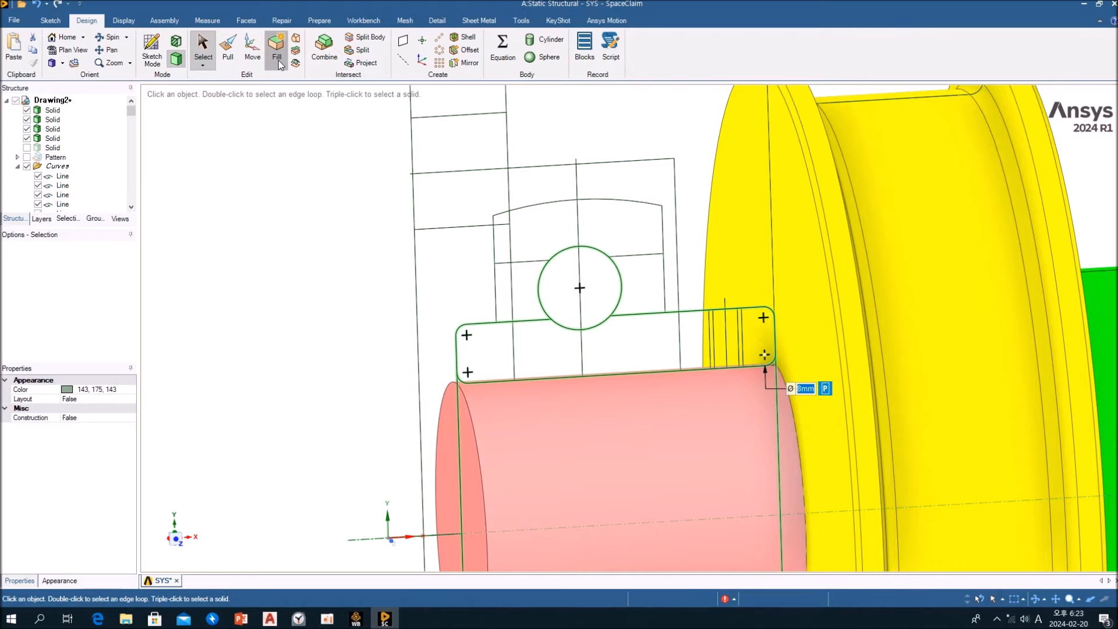
click(606, 299)
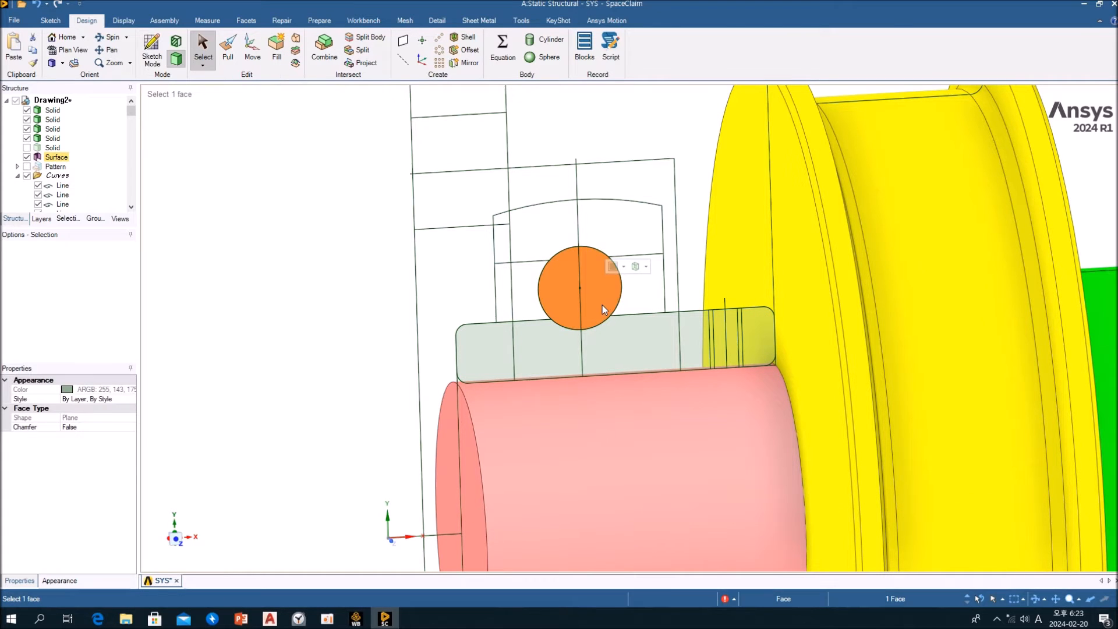
key(Delete)
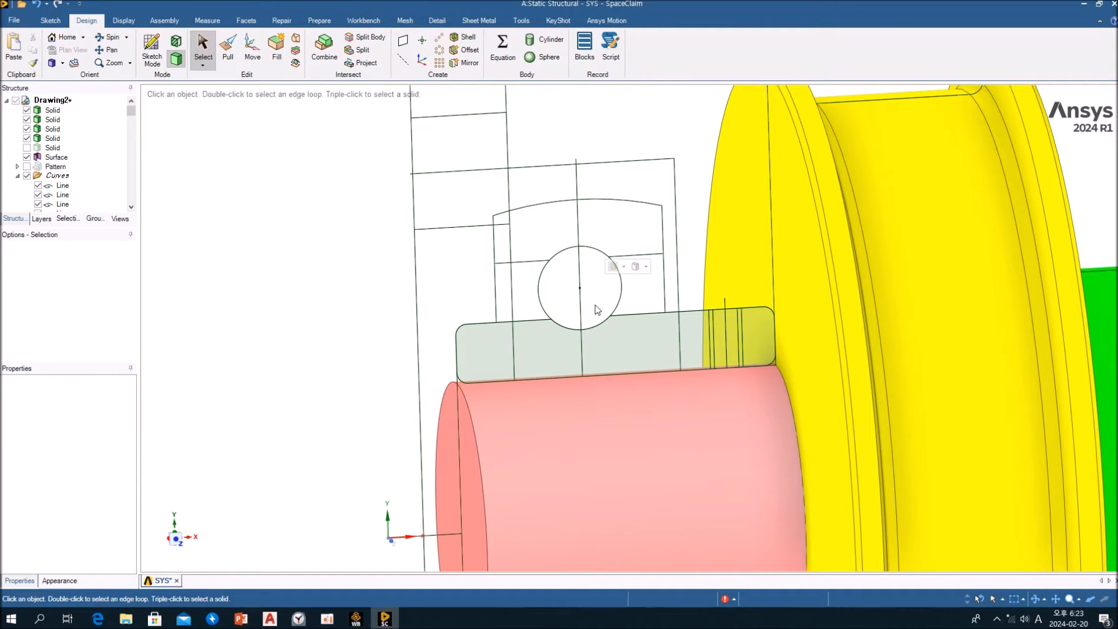
Activate the Pull tool on the inner ring section face with the No merge option
click(537, 362)
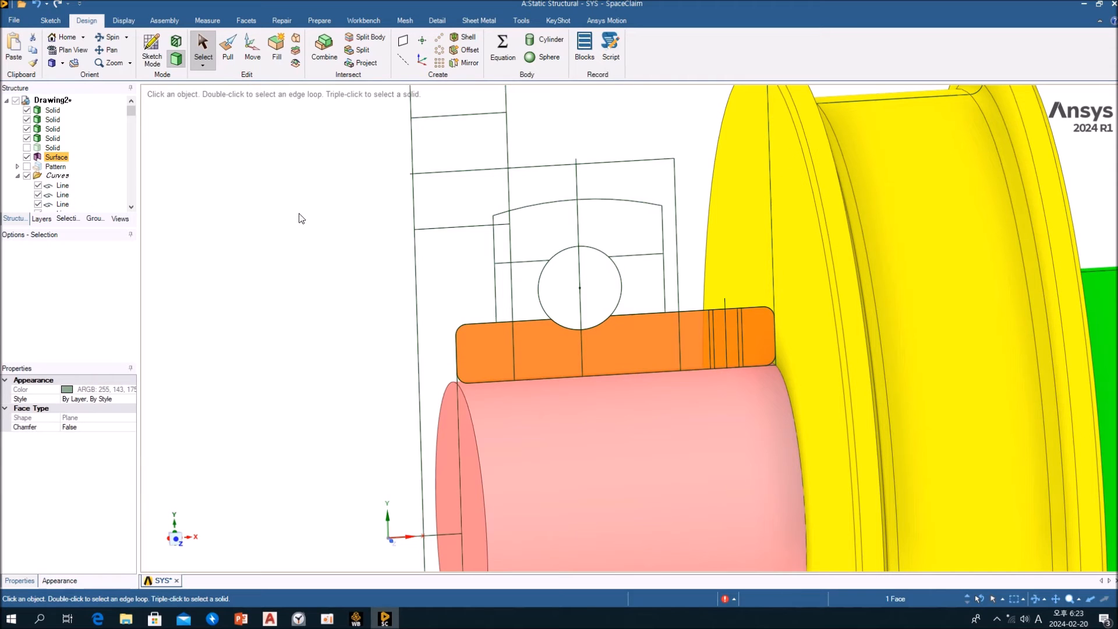
click(228, 54)
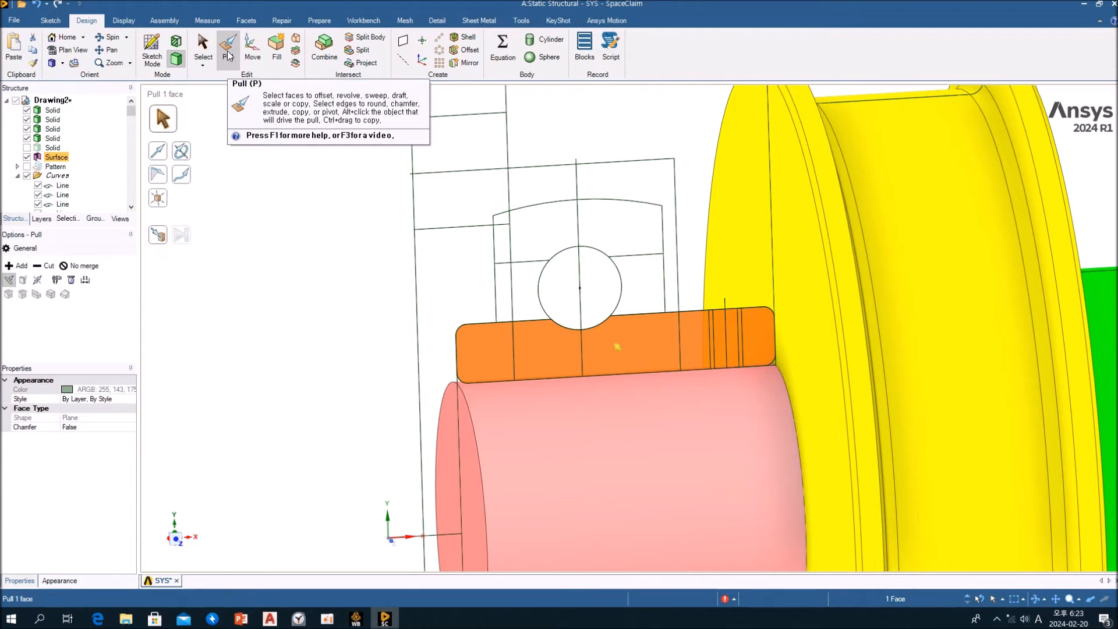
click(78, 265)
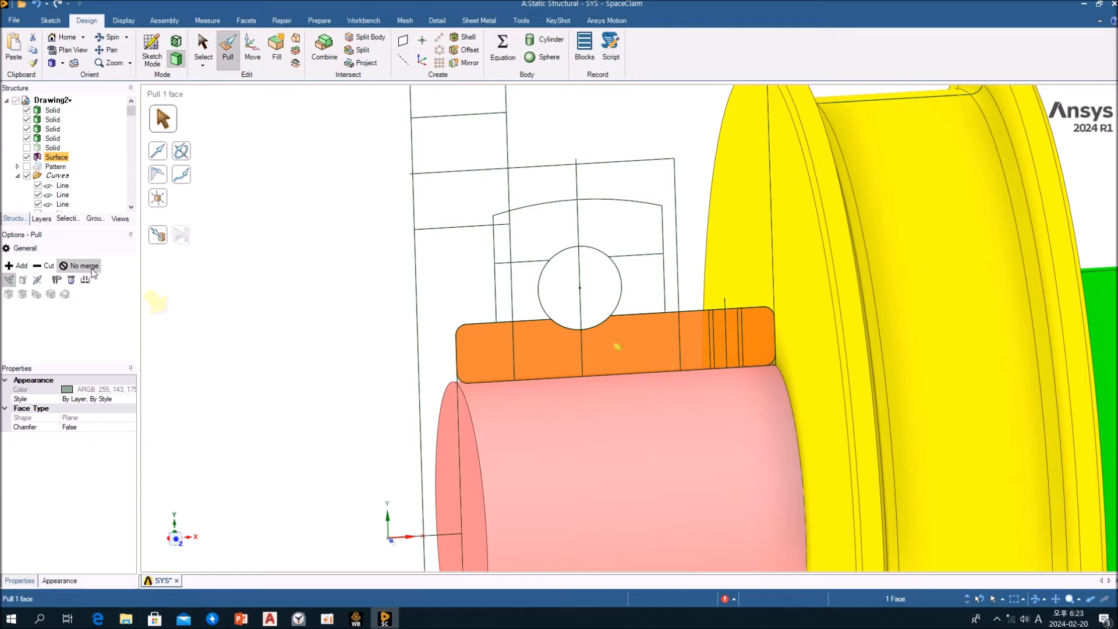
click(181, 150)
click(584, 463)
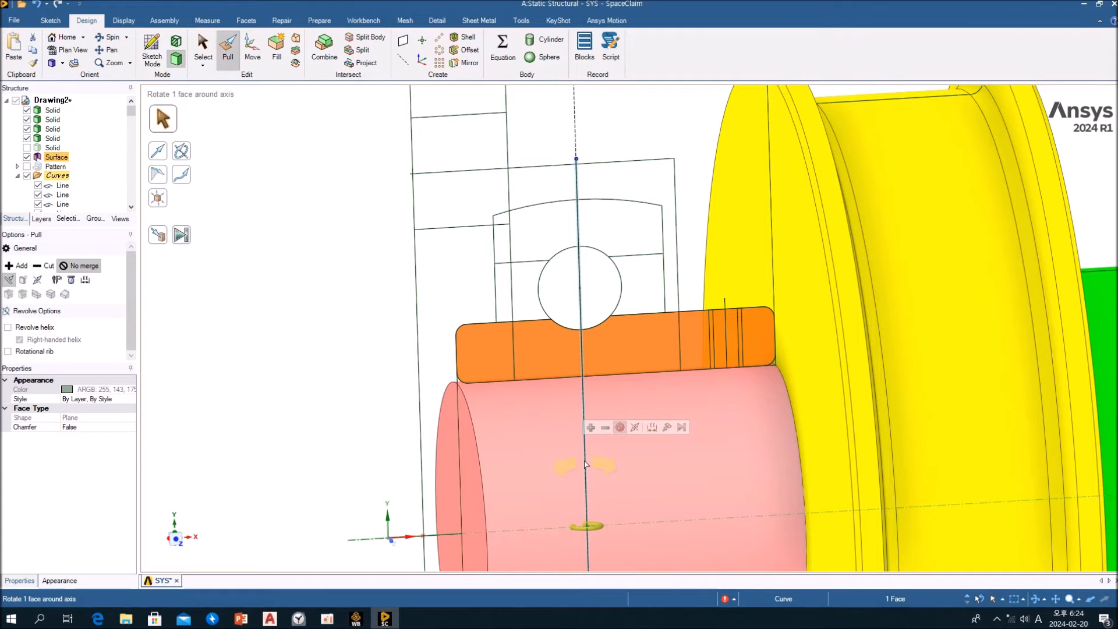
click(307, 342)
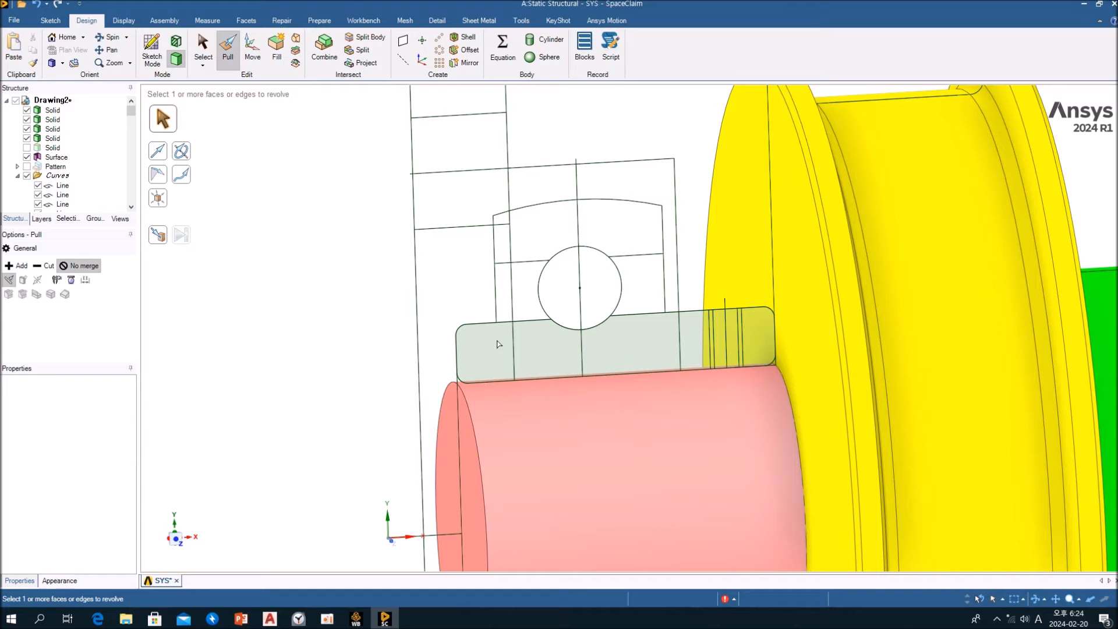
Revolve the inner ring section fully around the shaft axis
click(543, 355)
click(181, 150)
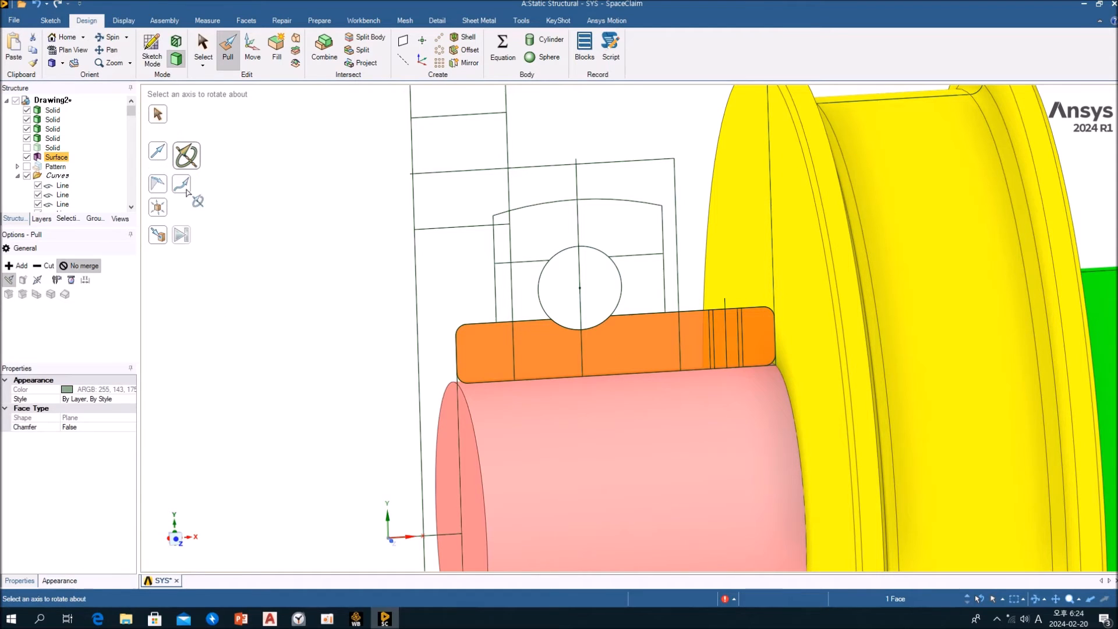
click(510, 470)
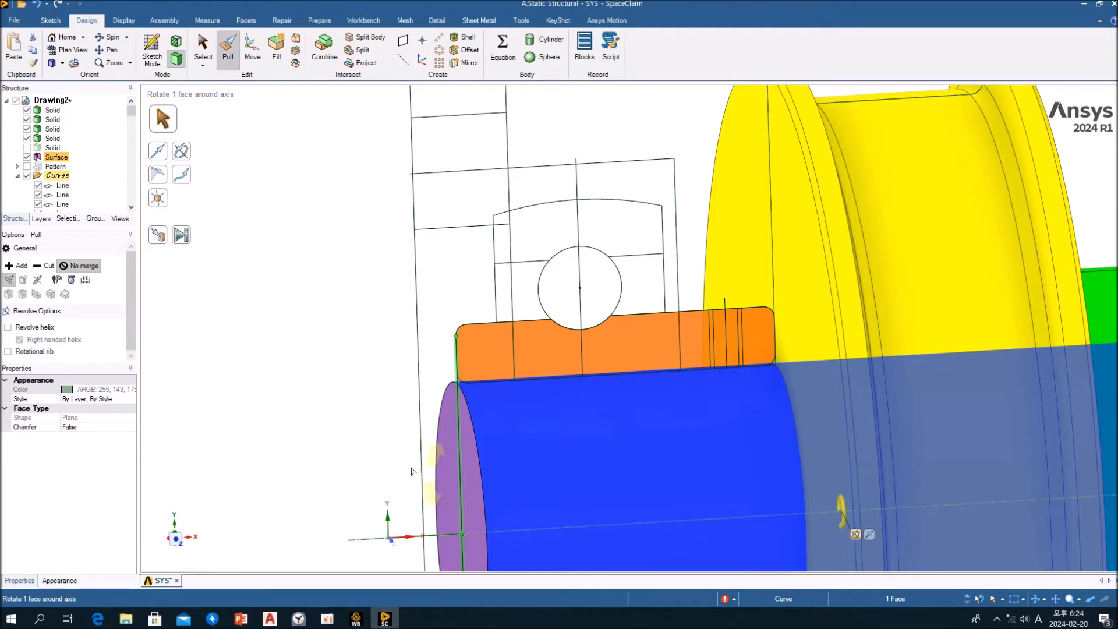
click(192, 236)
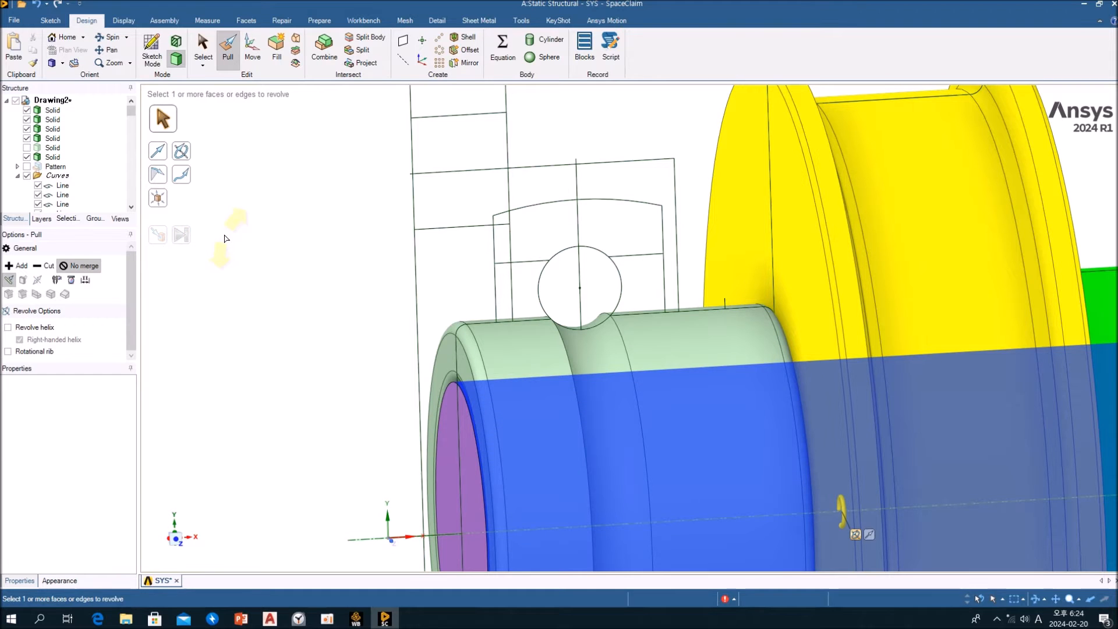
scroll(425, 313, down, 3)
middle_drag(338, 318, 366, 337)
scroll(449, 410, up, 3)
click(449, 410)
click(449, 417)
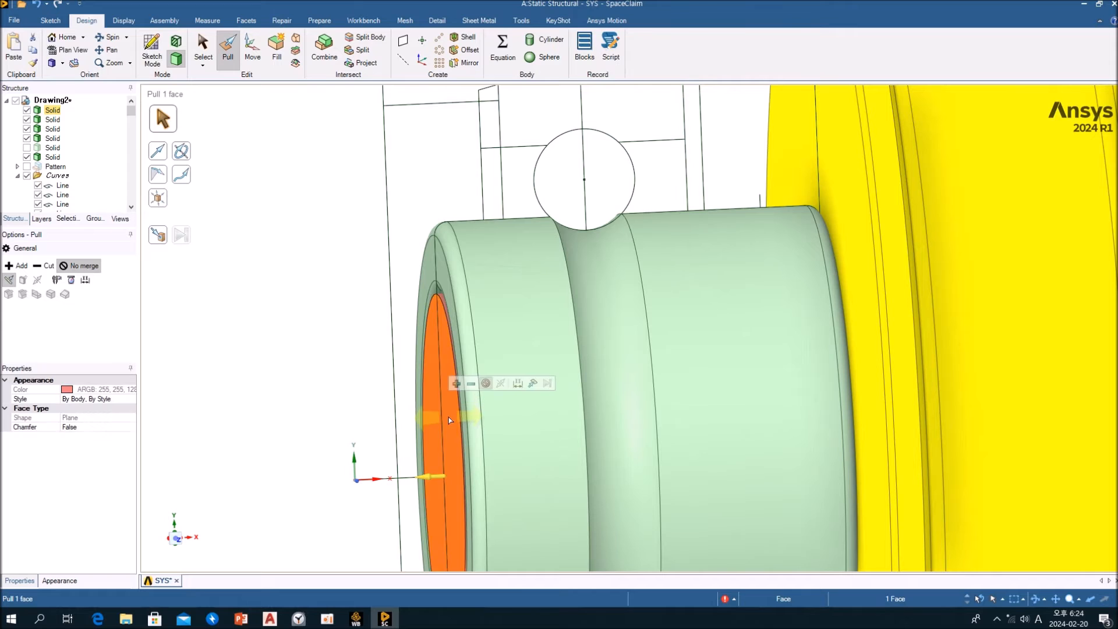
scroll(449, 416, down, 4)
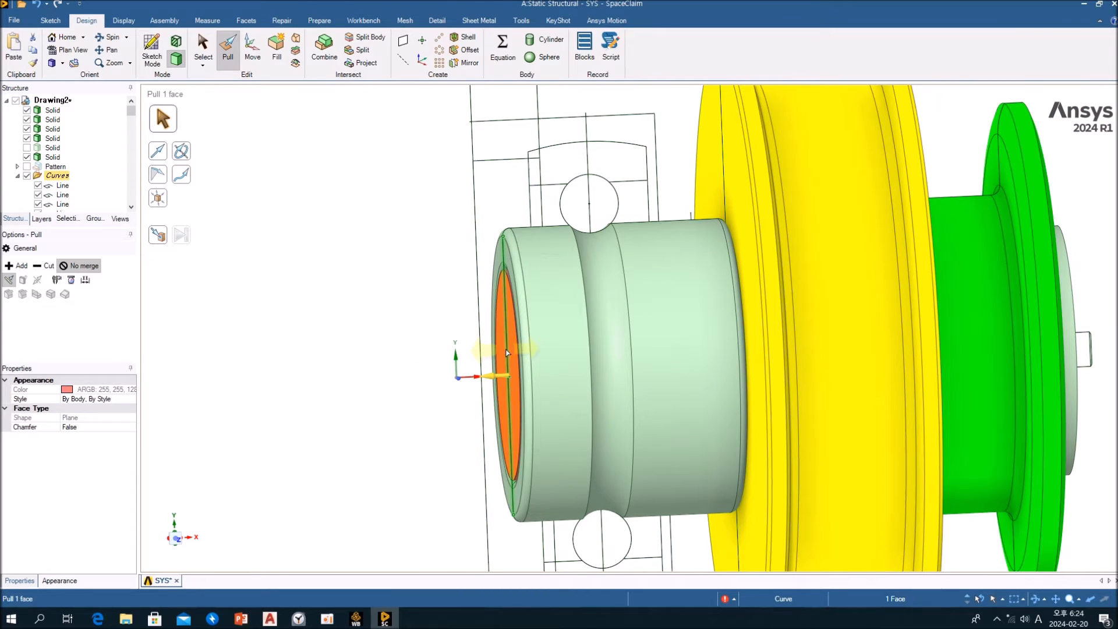
drag(516, 354, 249, 365)
key(ctrl+z)
click(352, 292)
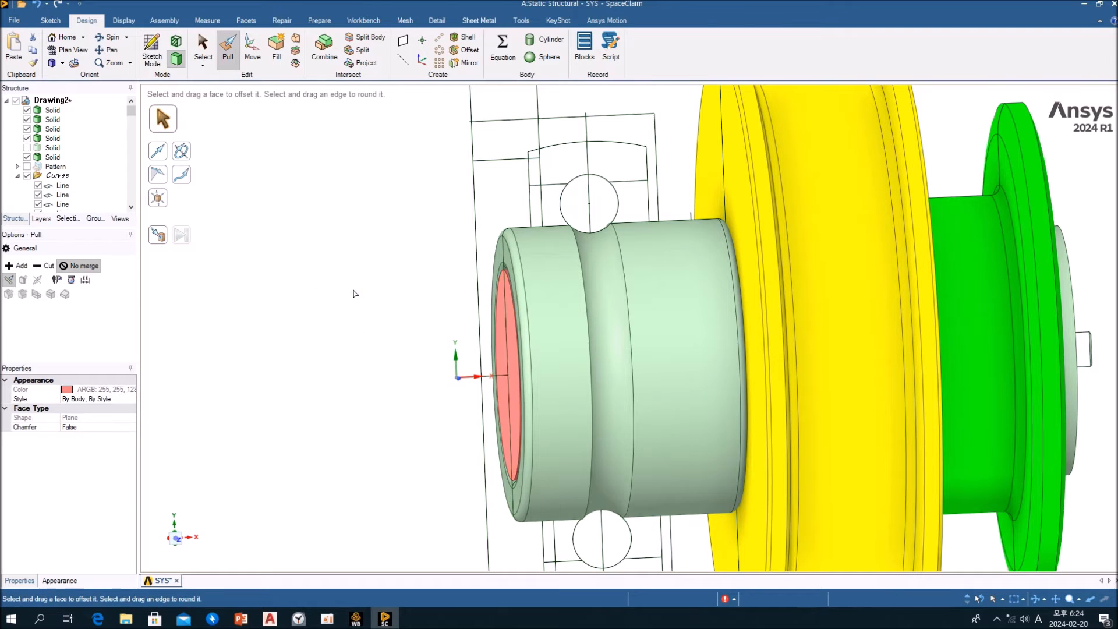
Show the hidden outer ring solid and the ball pattern
middle_drag(409, 293, 392, 293)
scroll(396, 294, down, 3)
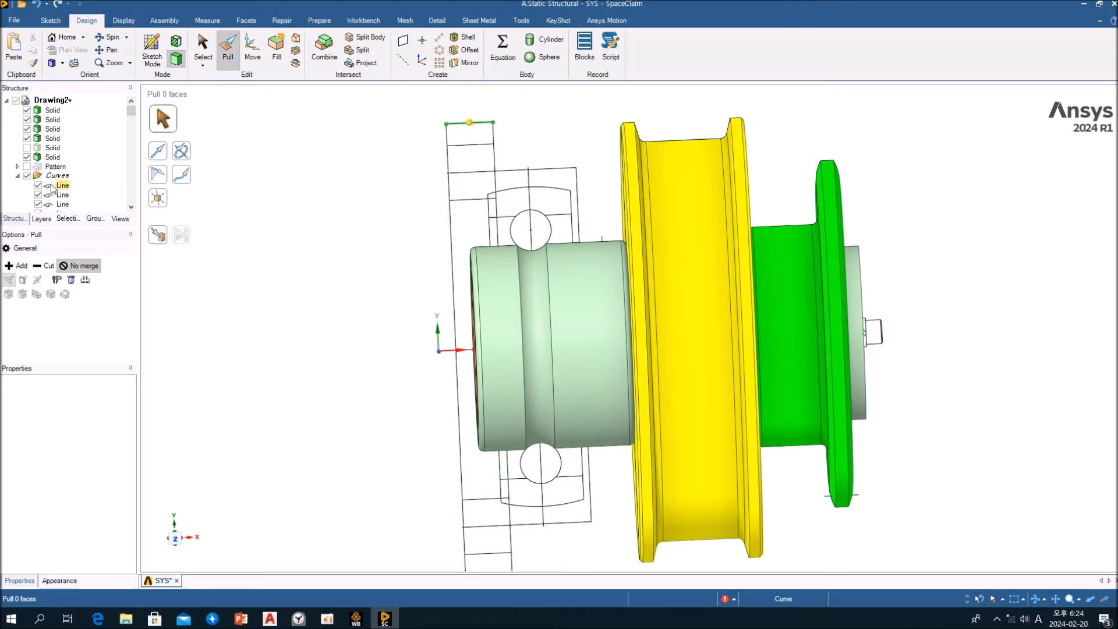
click(26, 148)
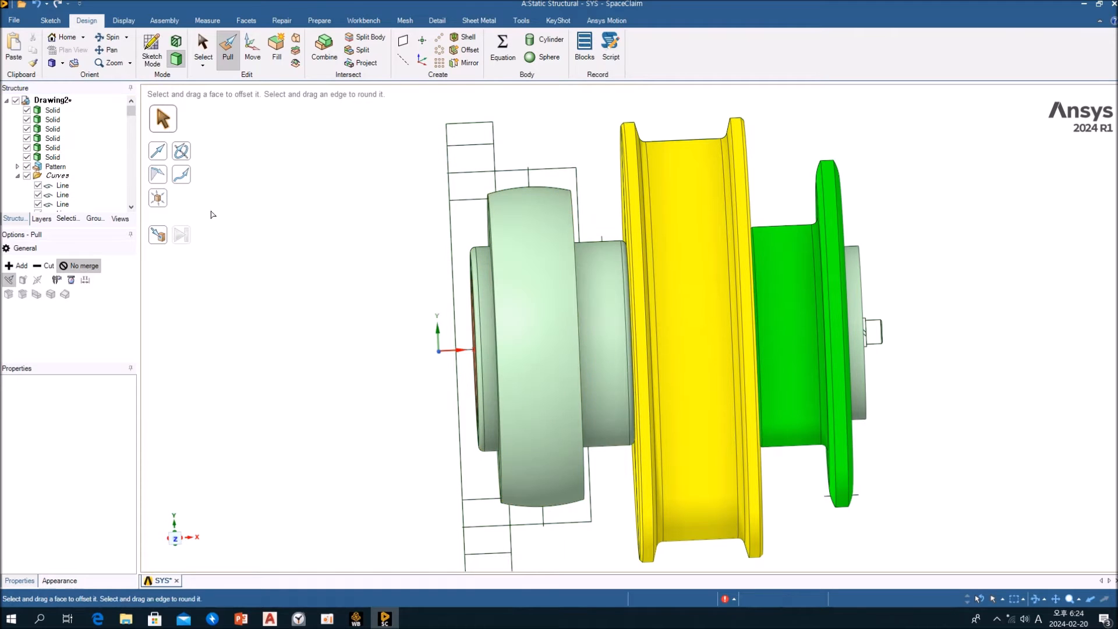
middle_drag(288, 243, 319, 252)
Section the assembly lengthwise through the shaft with Section Mode and examine how the bearing rings and balls fit together
key(s)
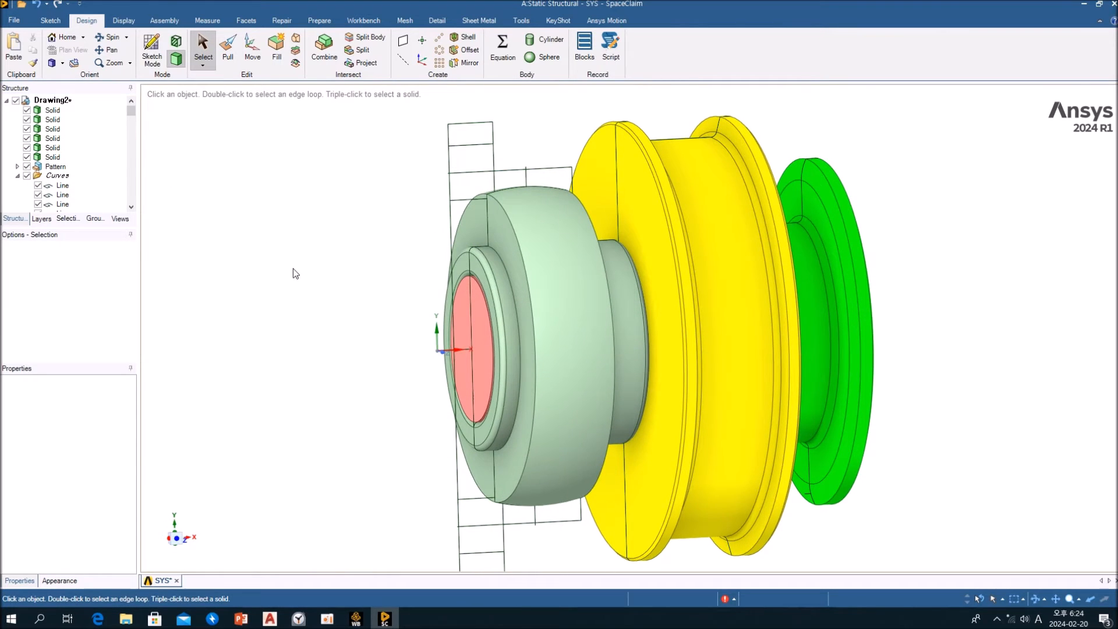
middle_drag(382, 374, 332, 333)
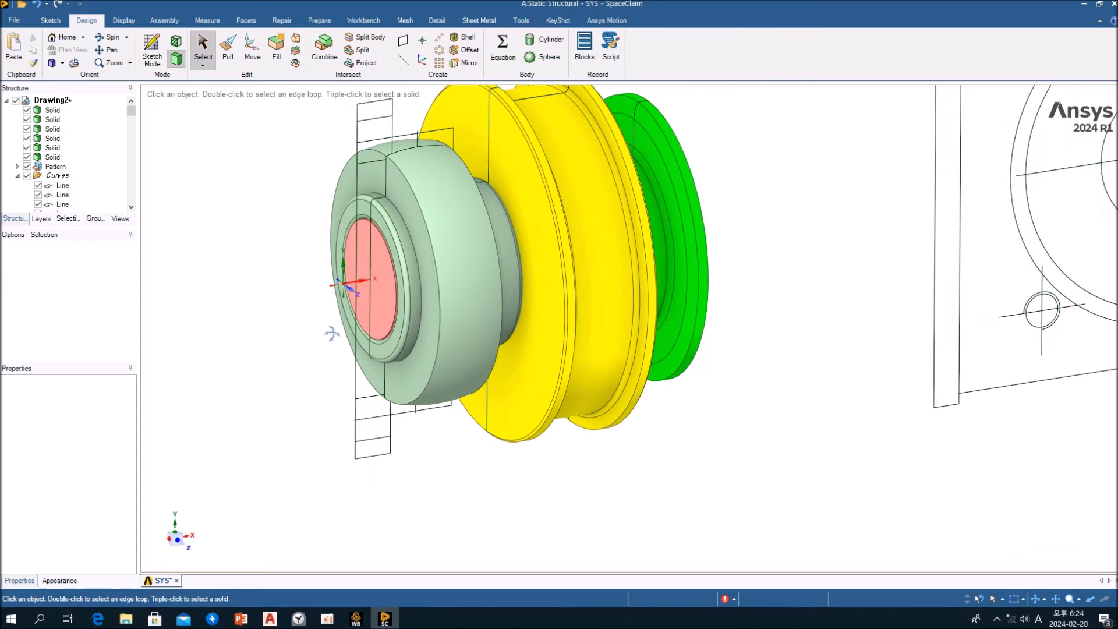
click(352, 289)
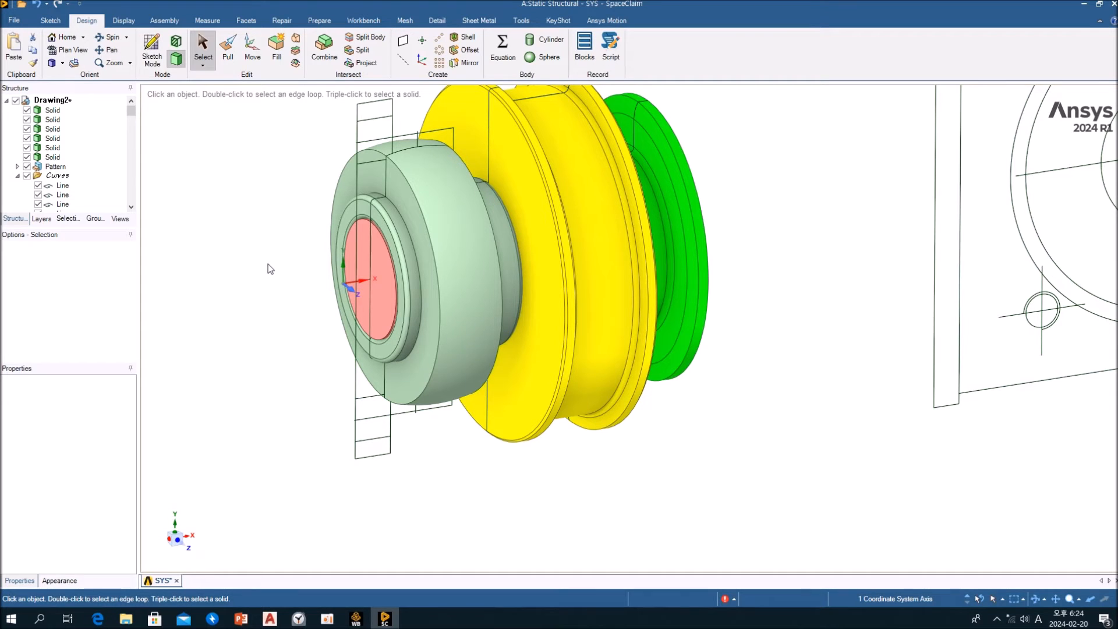
click(177, 43)
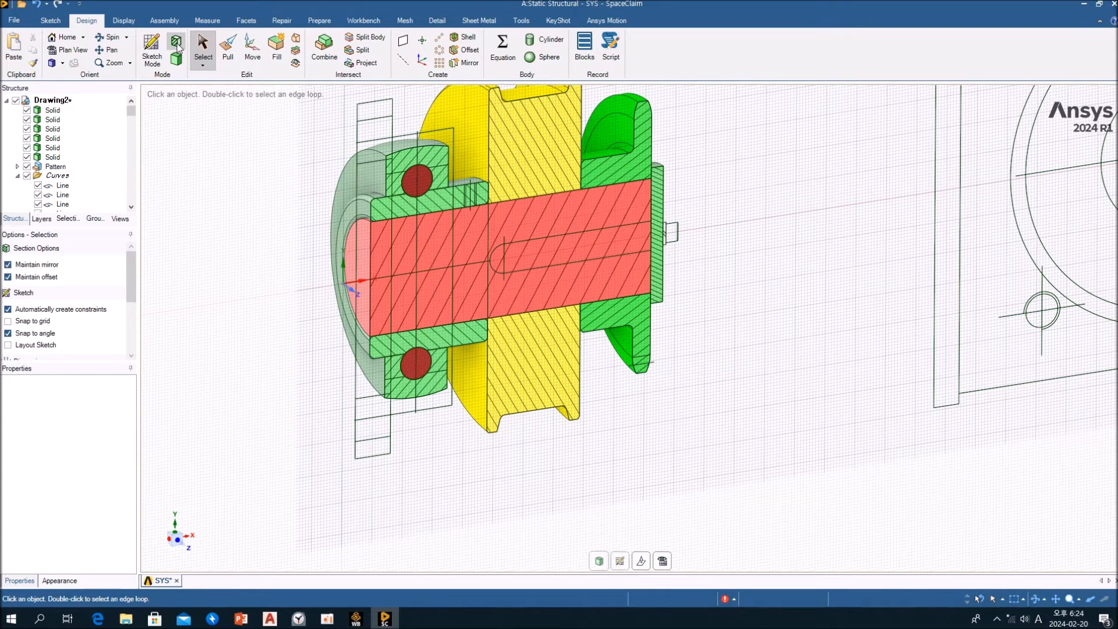
scroll(403, 198, up, 10)
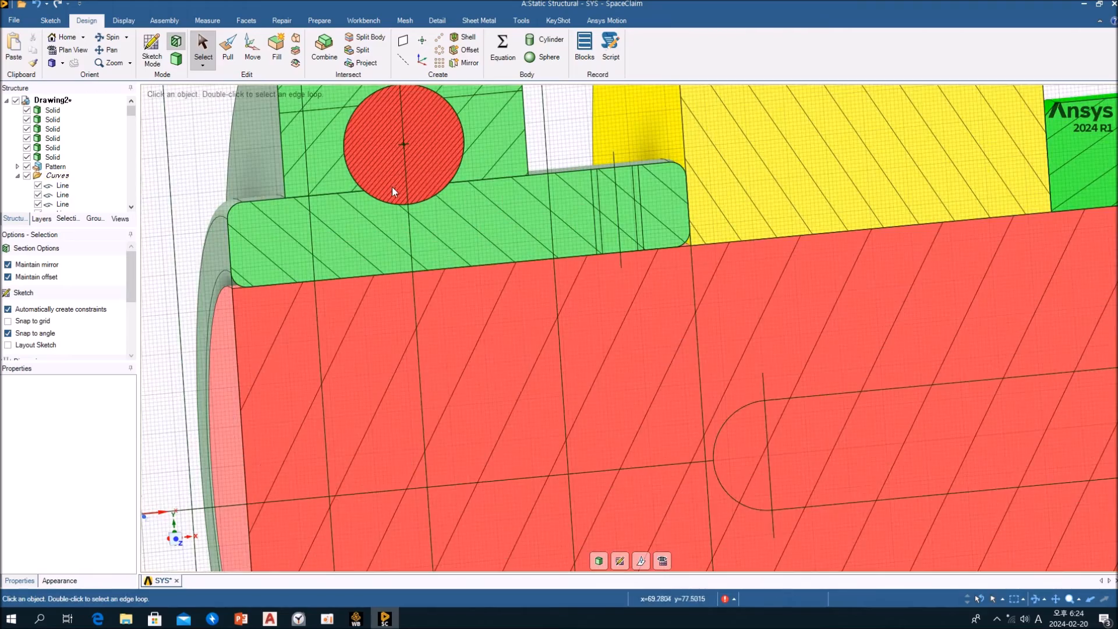
middle_drag(392, 187, 612, 174)
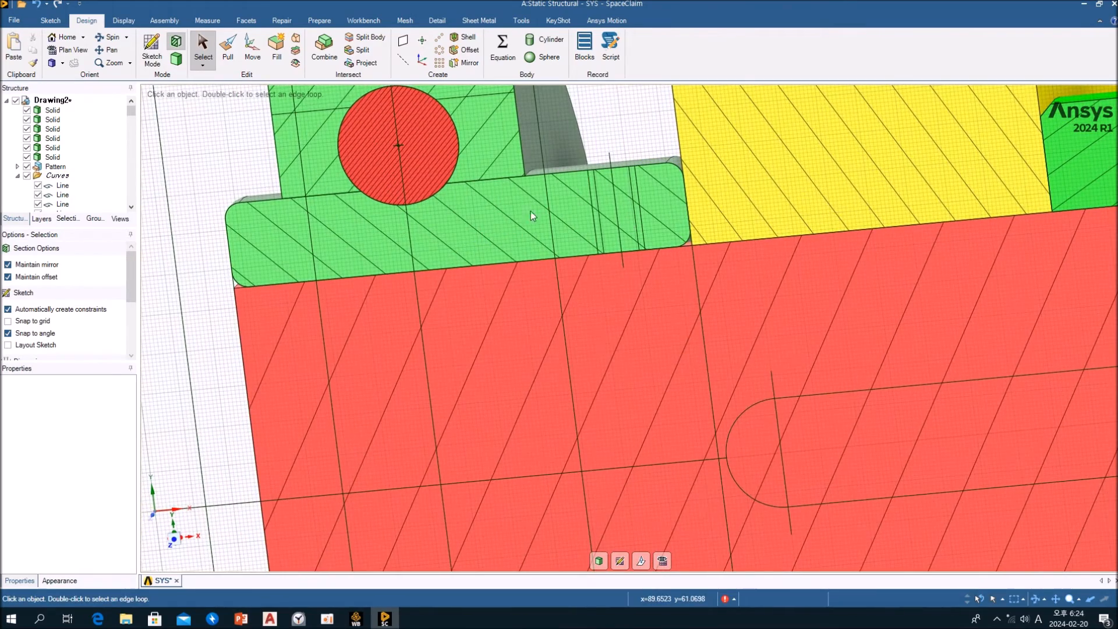
middle_drag(398, 160, 498, 301)
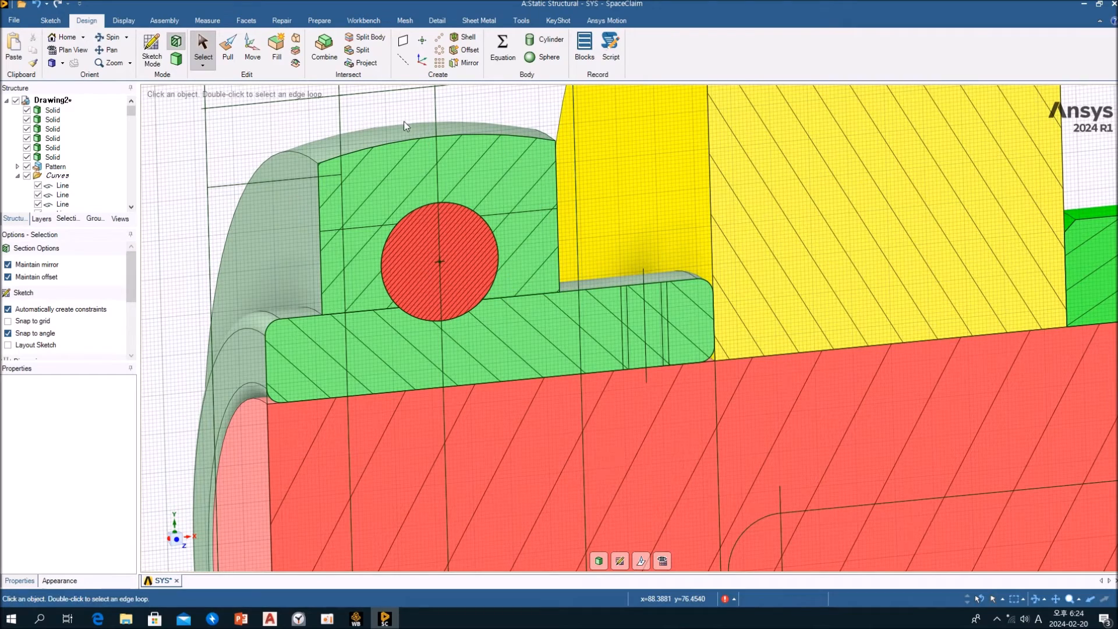
scroll(375, 208, up, 4)
scroll(375, 208, down, 4)
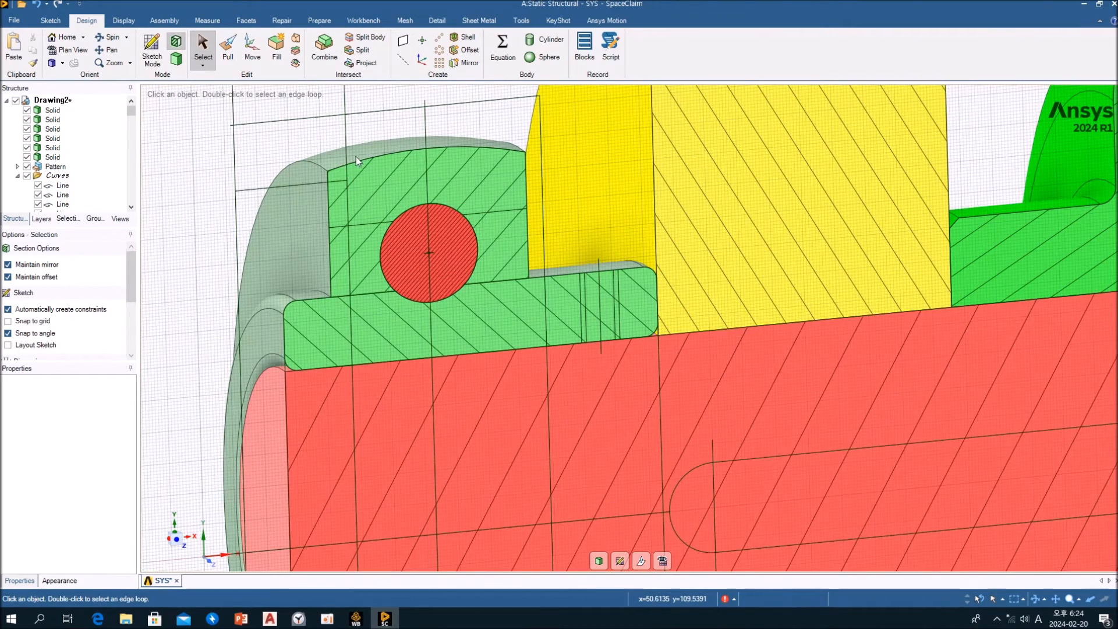
middle_drag(618, 309, 582, 132)
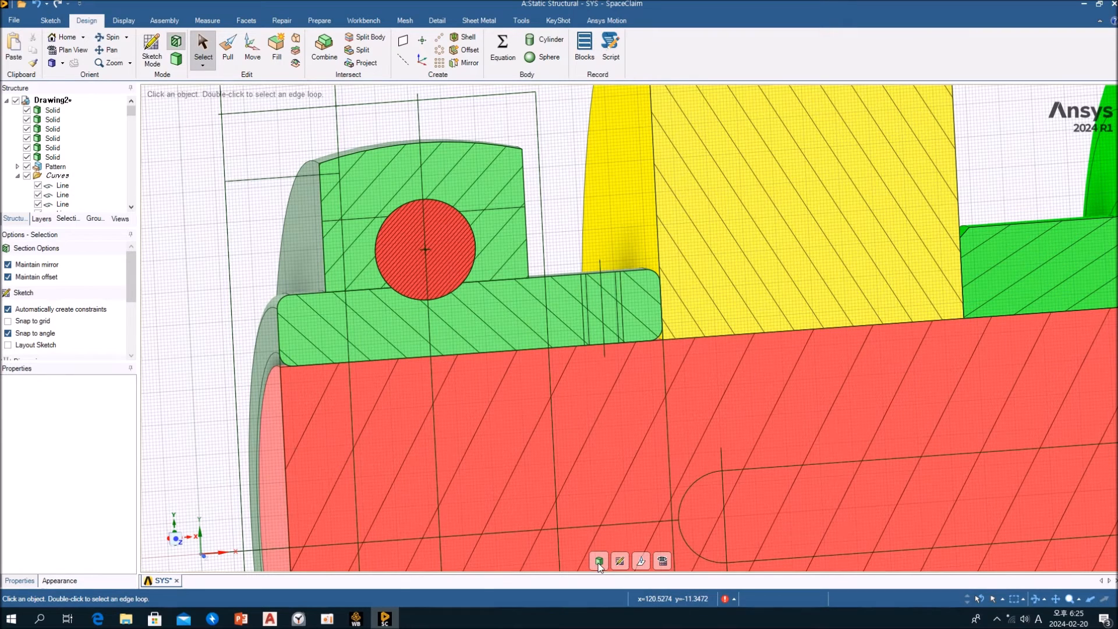
Return to the 3D model and hide the ball pattern and the inner and outer ring solids
key(p)
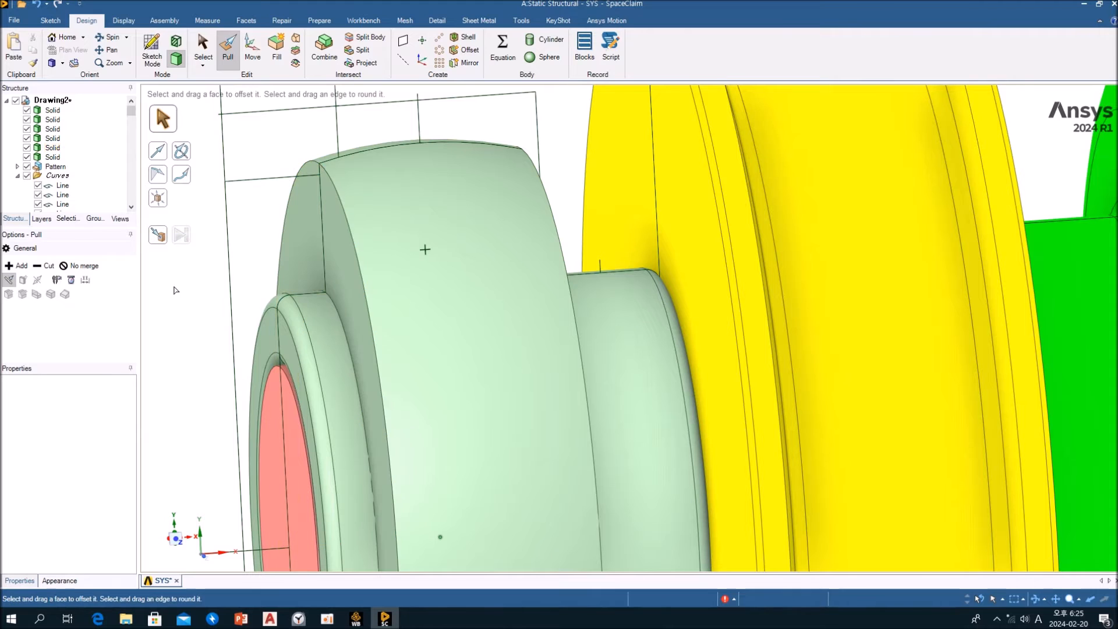
click(28, 166)
click(28, 157)
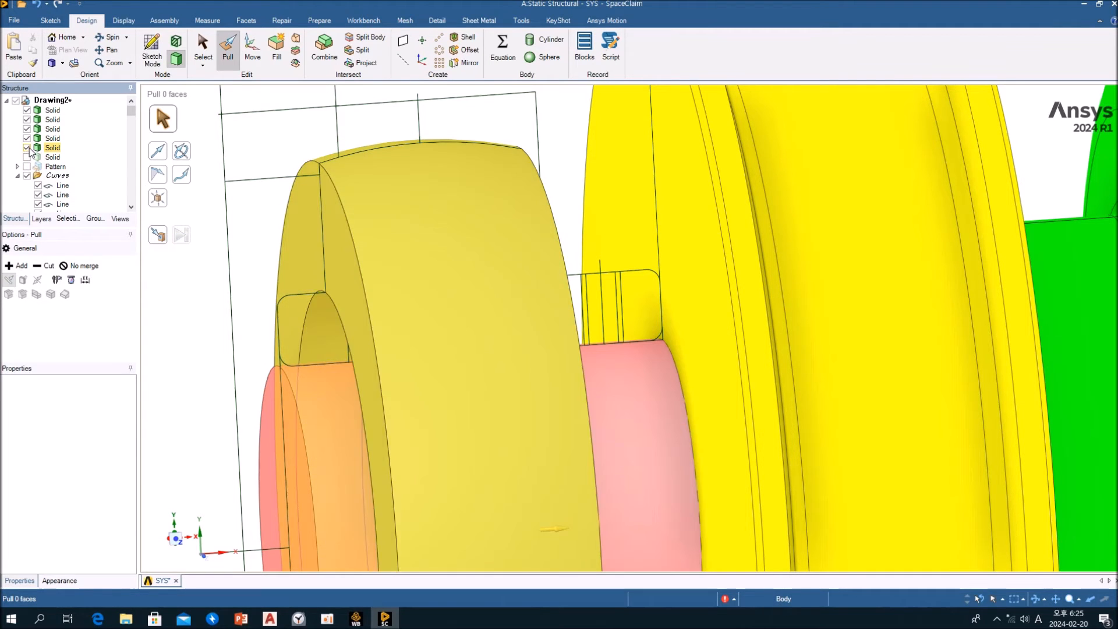
click(29, 148)
mouse_move(573, 231)
shift+middle_down()
mouse_move(692, 273)
mouse_move(633, 295)
shift+middle_up()
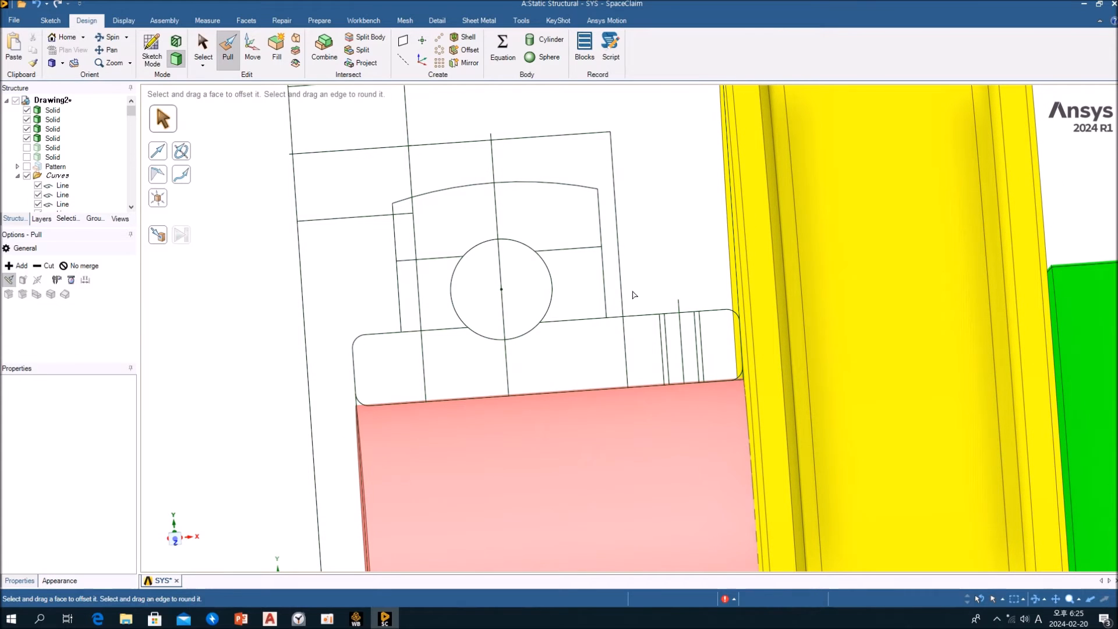
Select the housing profile curves around the bearing: inner boss edge, housing end line, crowned outer ring outline and rounded inner ring end
key(s)
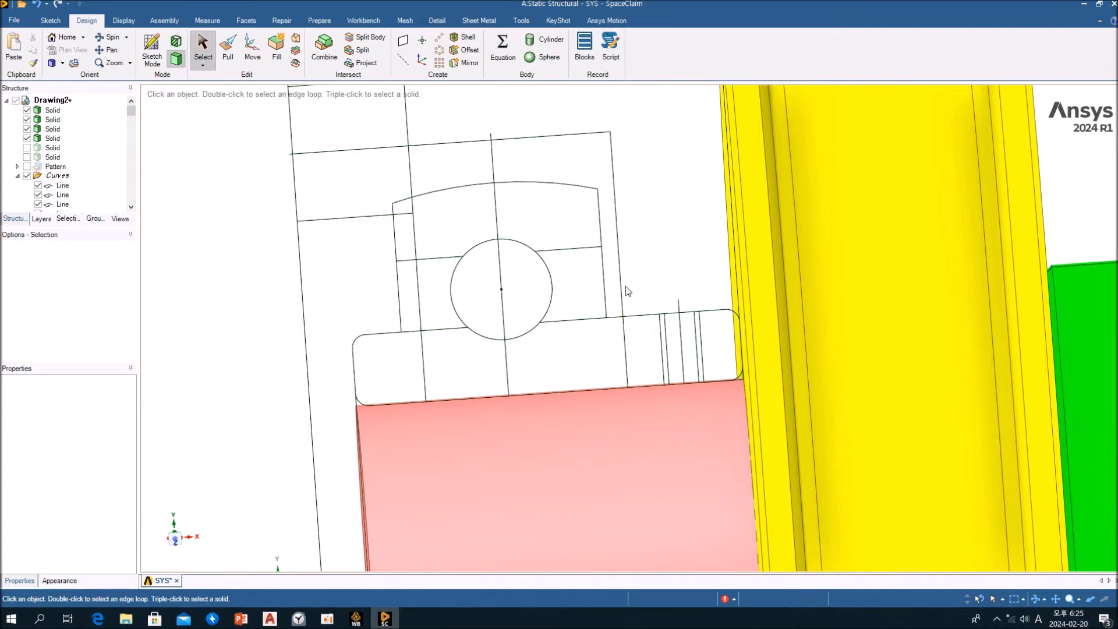
click(619, 285)
ctrl+click(612, 316)
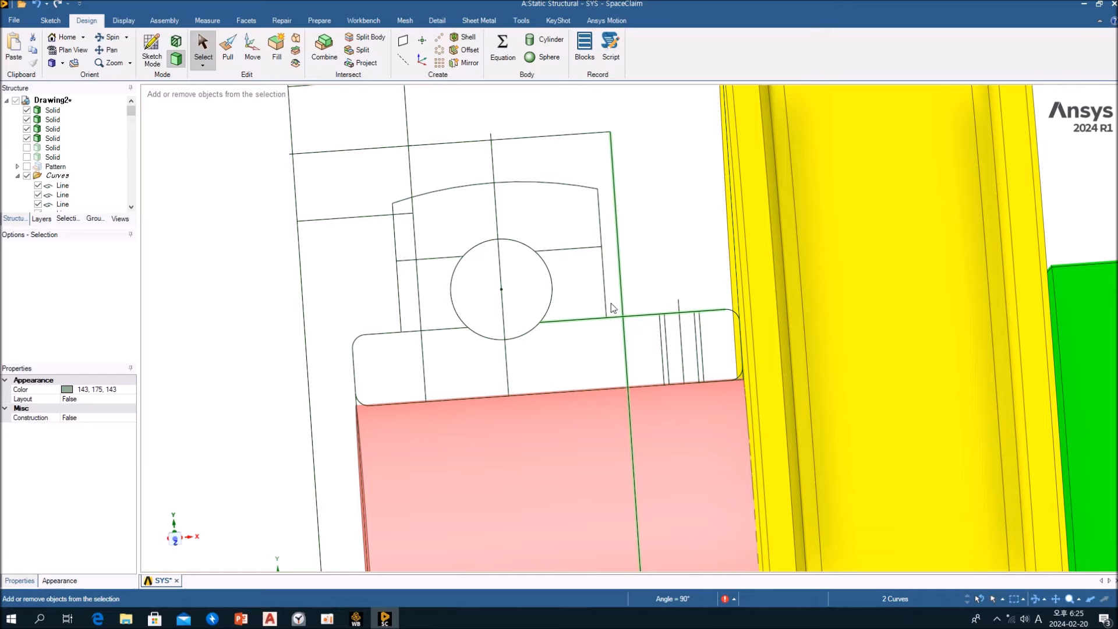
ctrl+click(605, 298)
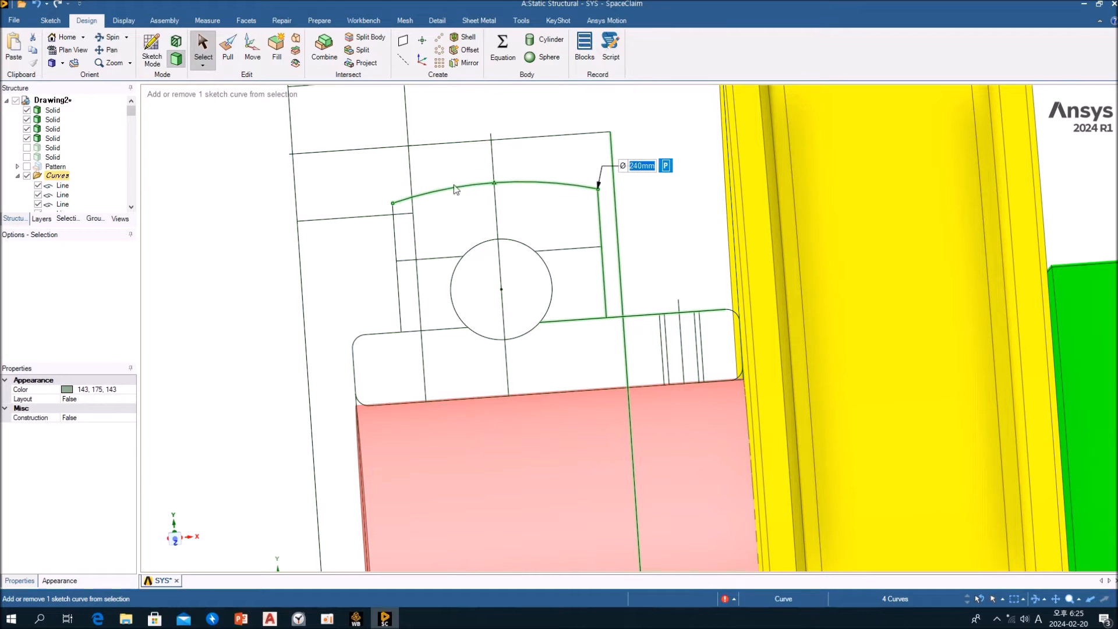
ctrl+click(398, 231)
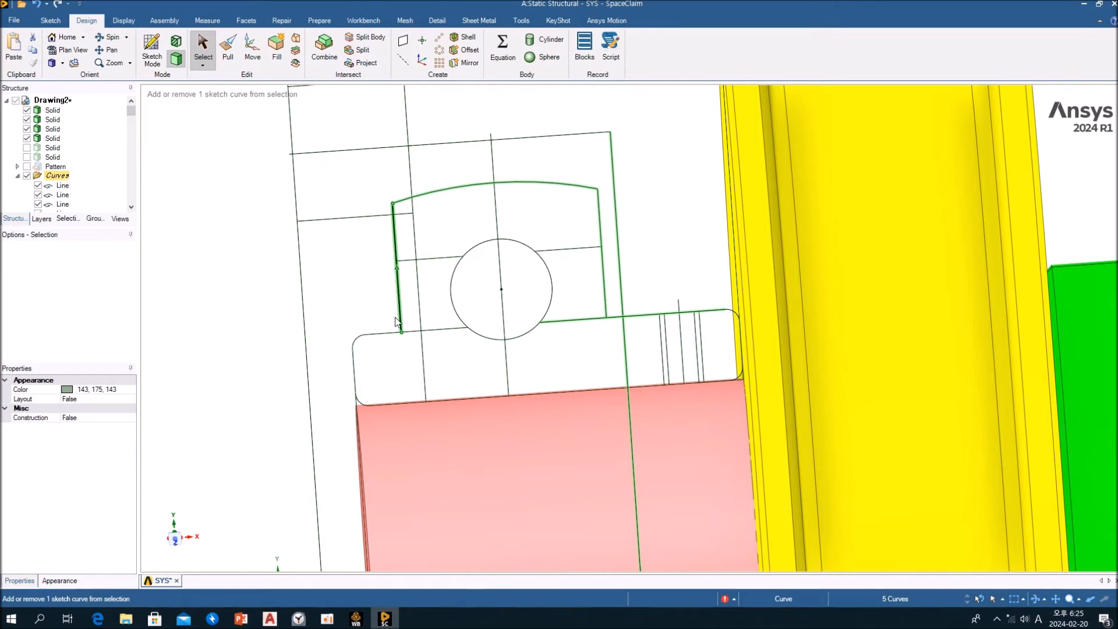
ctrl+click(375, 333)
ctrl+click(357, 336)
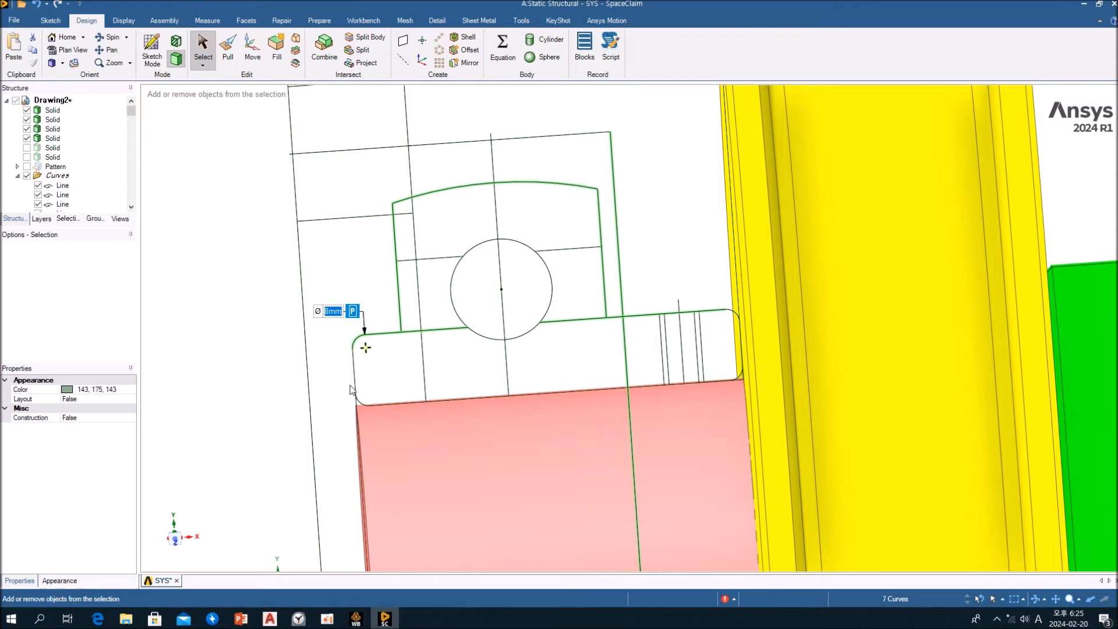
ctrl+click(355, 388)
Add the shaft centreline, flange outline and housing top line to the selection and fill the enclosed regions with surfaces
shift+middle_drag(371, 383, 464, 141)
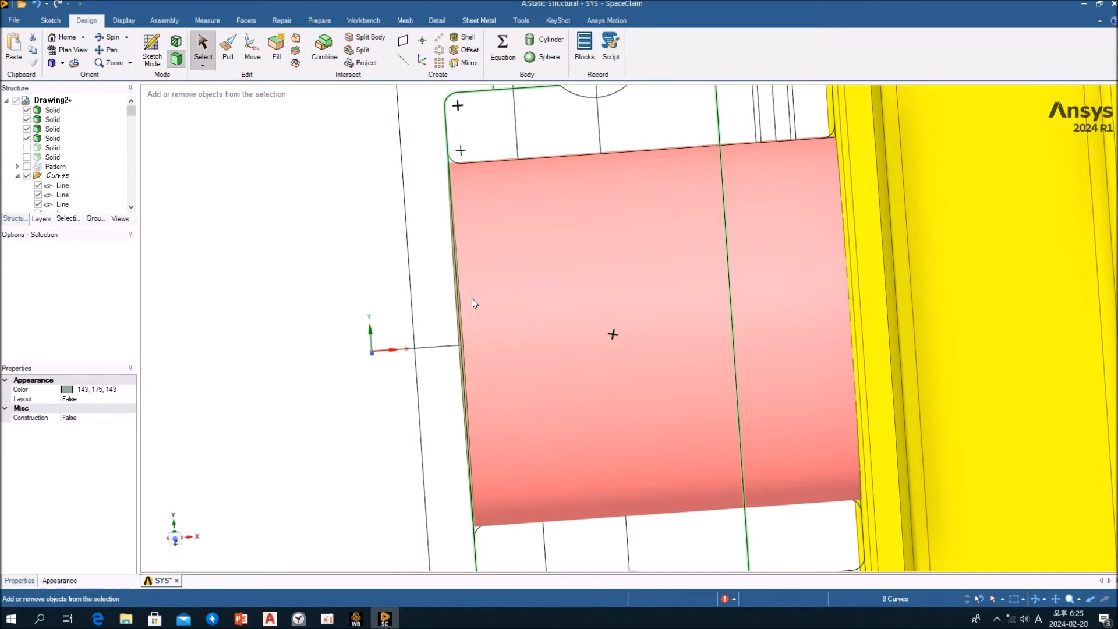
ctrl+click(431, 346)
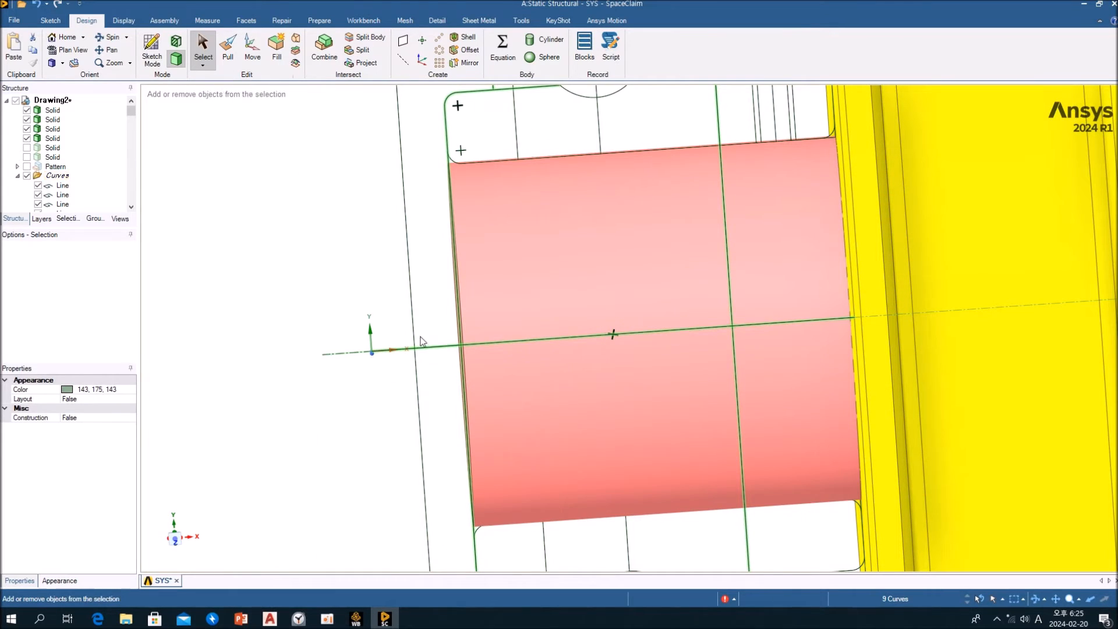
ctrl+click(413, 305)
mouse_move(432, 267)
shift+middle_down()
mouse_move(415, 496)
mouse_move(387, 400)
shift+middle_up()
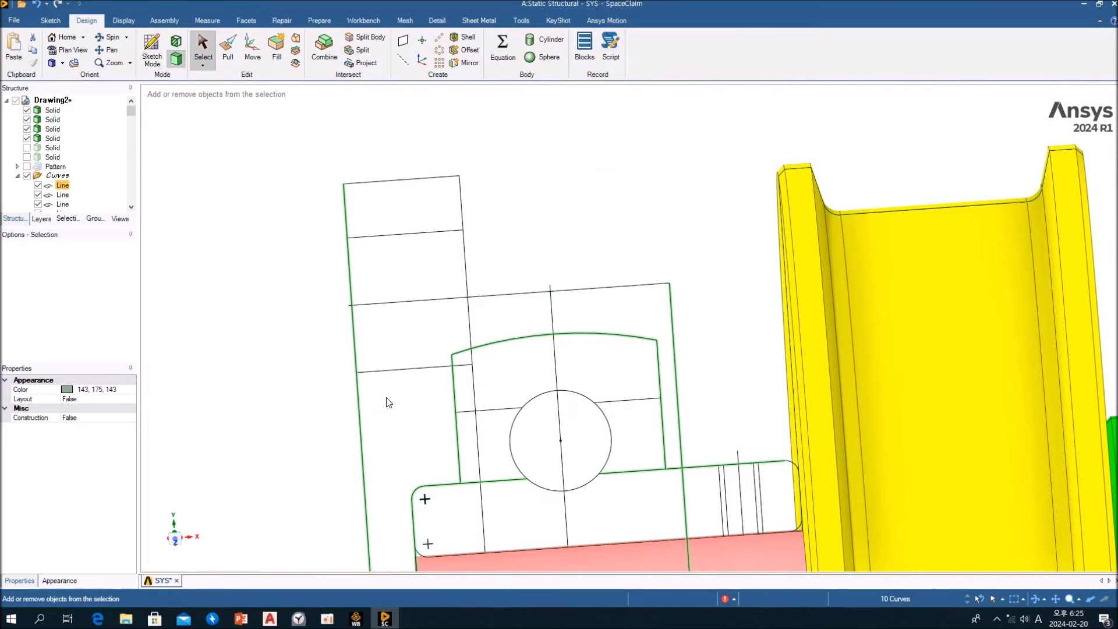
ctrl+click(382, 180)
ctrl+click(464, 205)
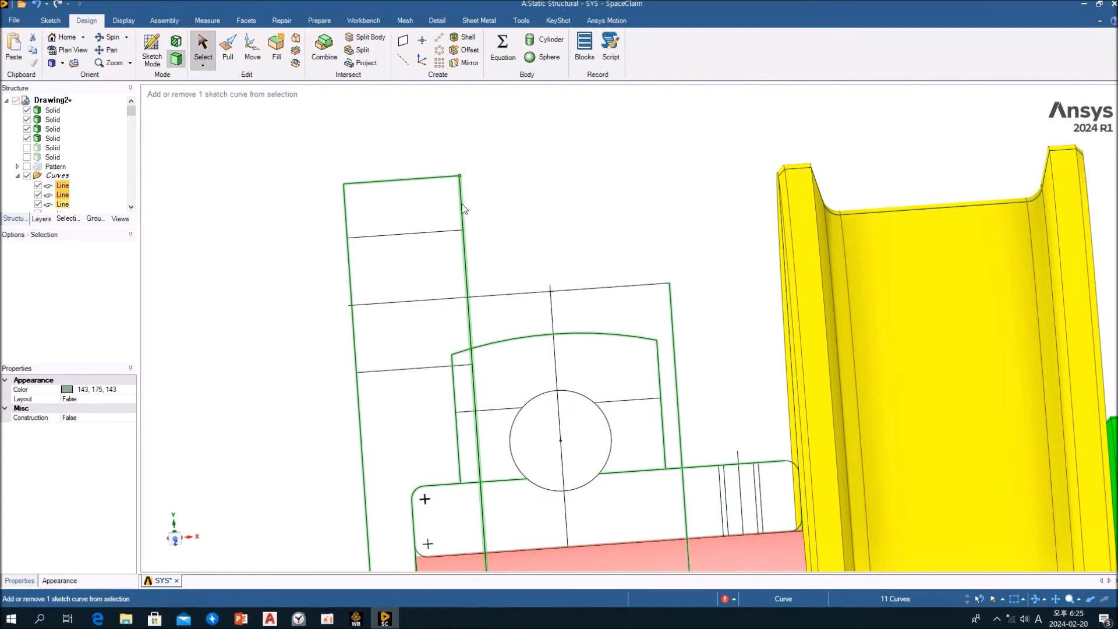
ctrl+click(500, 295)
scroll(562, 238, down, 3)
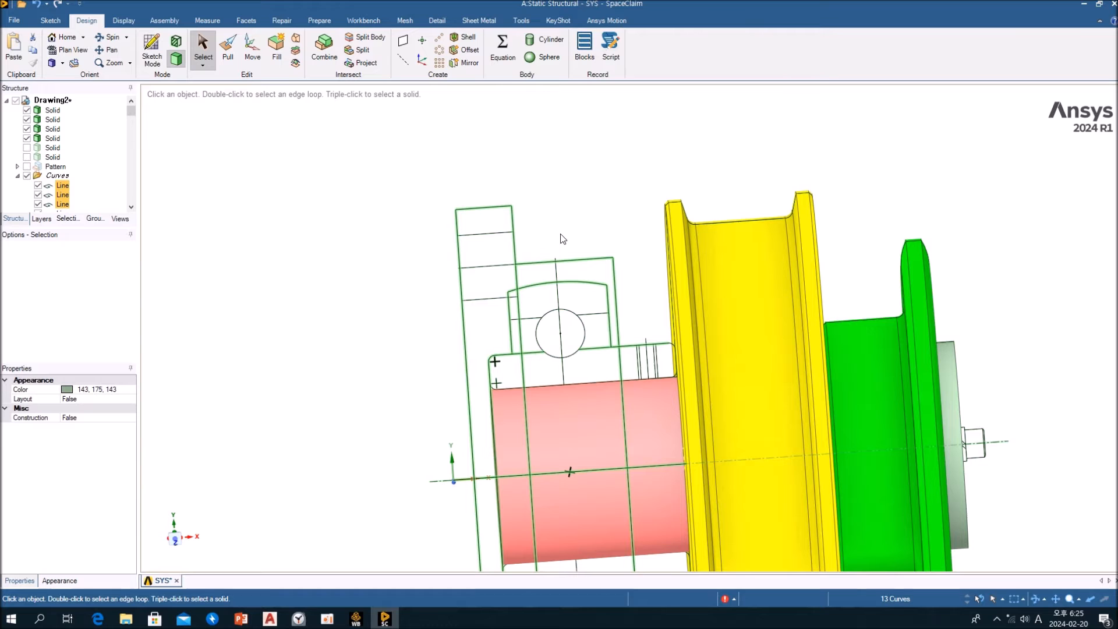
middle_drag(606, 246, 418, 145)
click(278, 53)
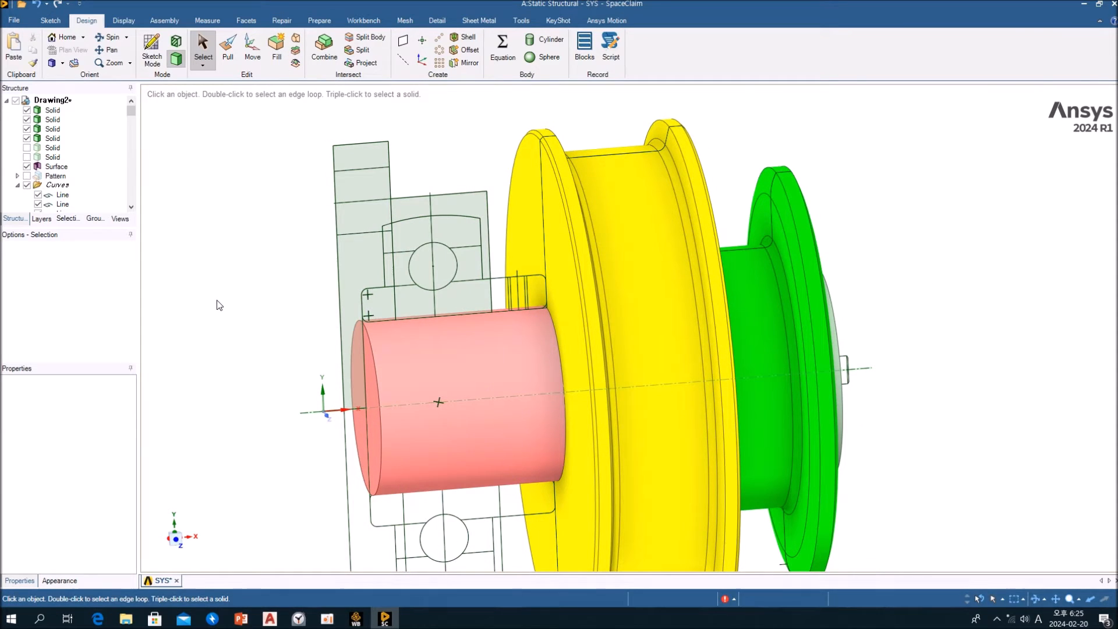
Delete the filled faces covering the bearing cavity and the inner ring end, keeping the flange and housing sections
click(415, 238)
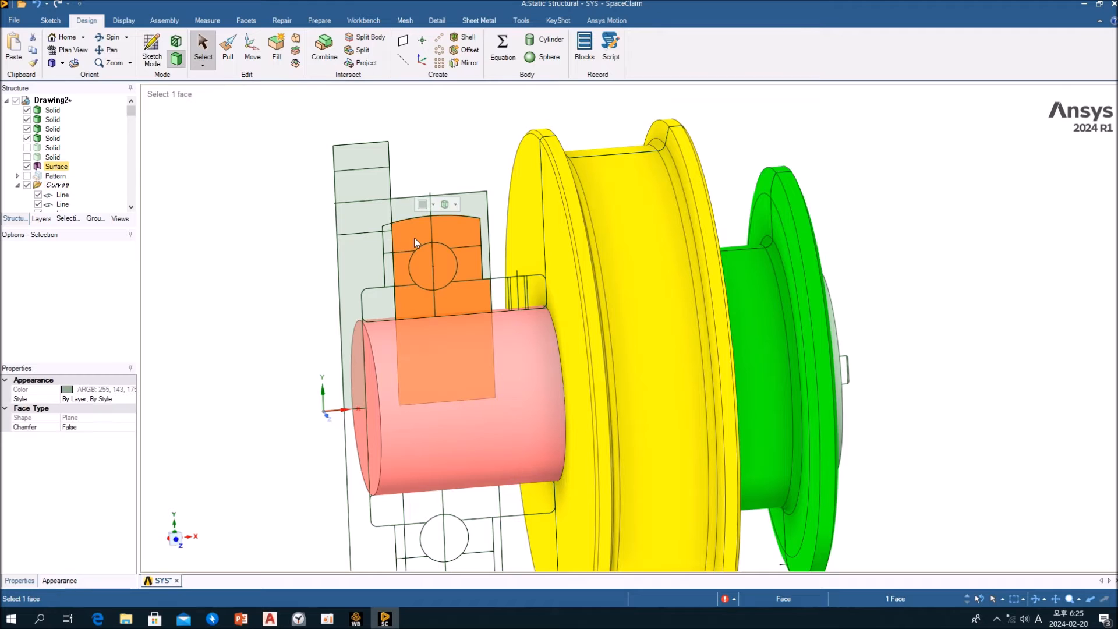
click(383, 297)
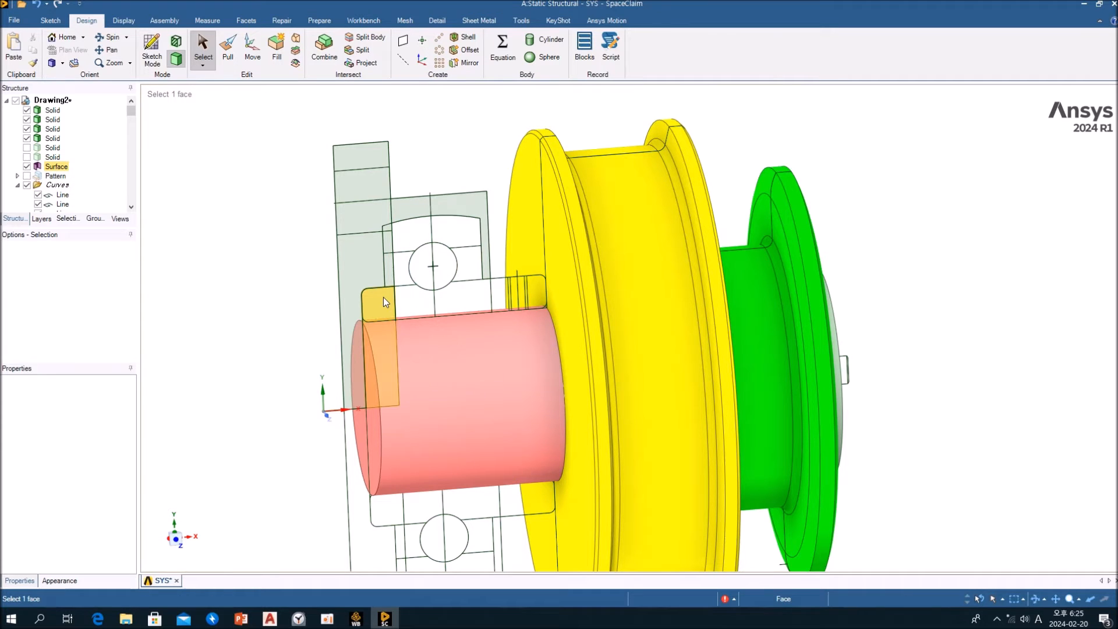
key(Delete)
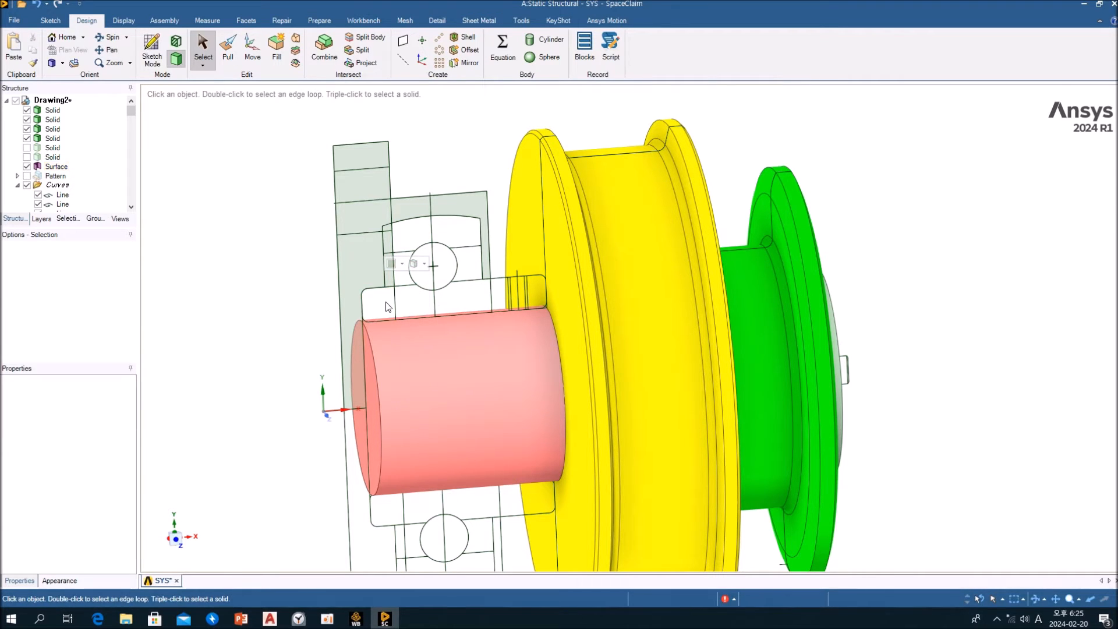
scroll(386, 301, down, 2)
scroll(382, 263, up, 1)
scroll(383, 263, up, 3)
click(395, 251)
key(Delete)
scroll(398, 256, down, 3)
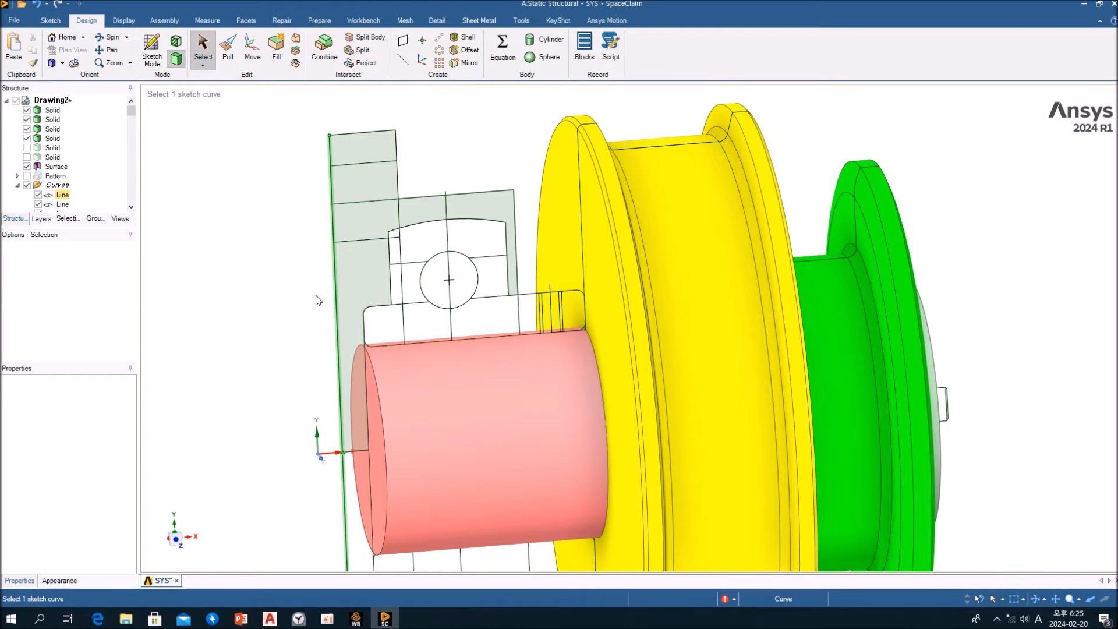
Revolve the flange and housing faces fully around the shaft axis with No merge, creating a separate solid
click(358, 218)
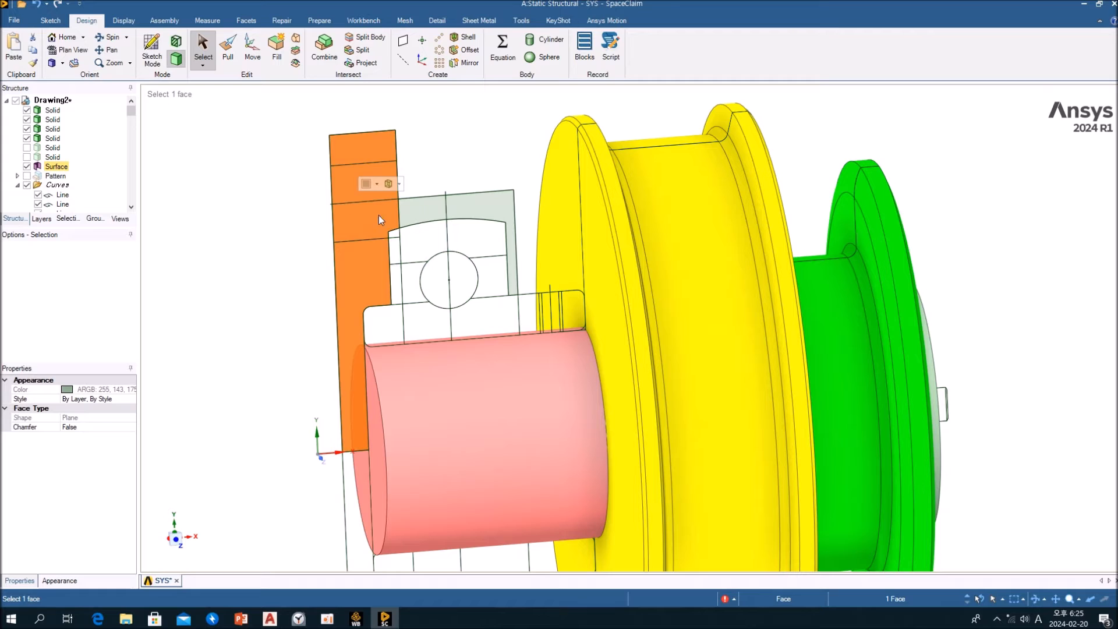
click(420, 211)
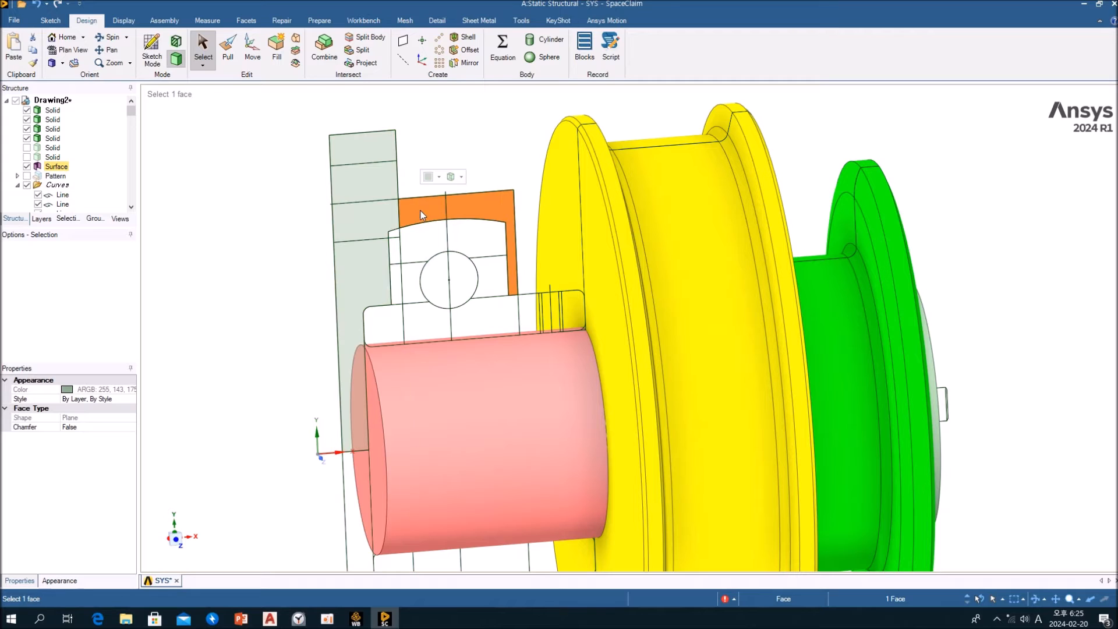
click(385, 212)
click(474, 158)
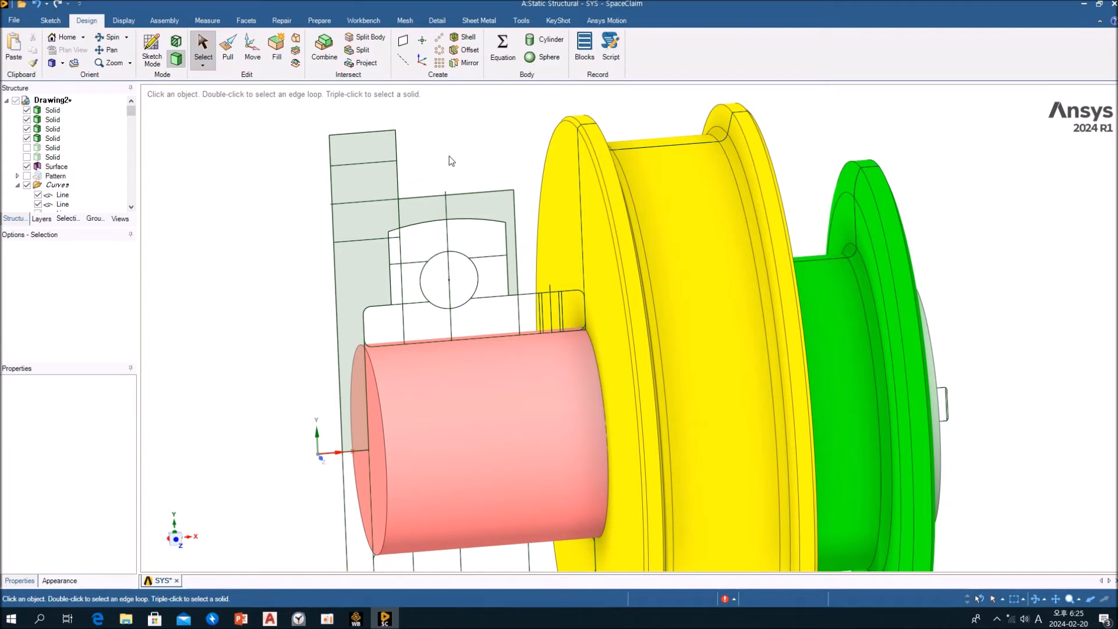
click(232, 54)
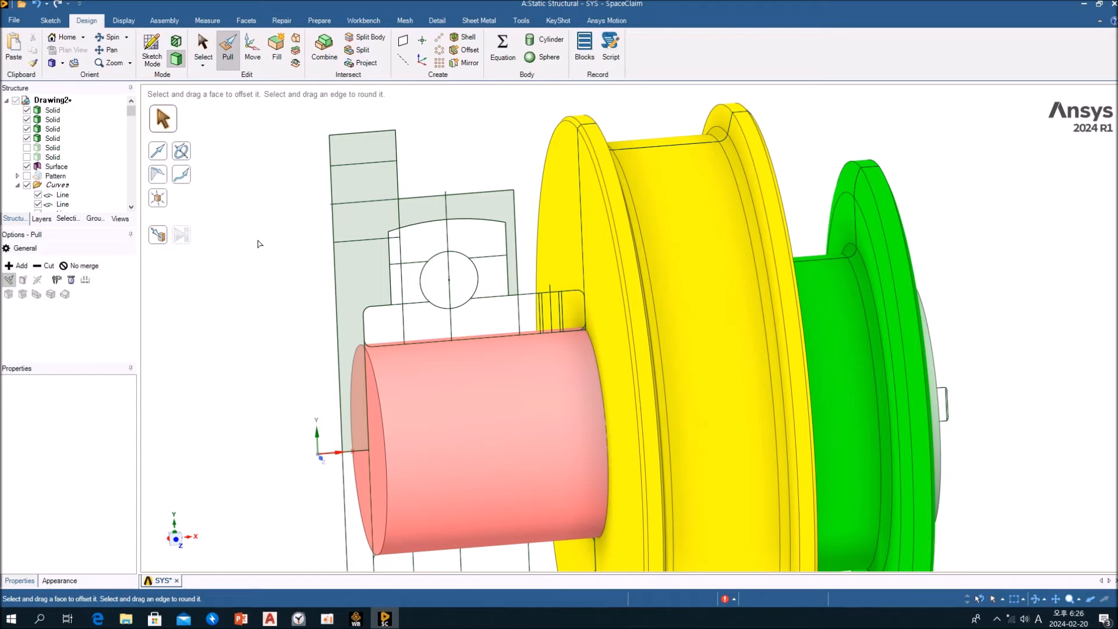
click(80, 267)
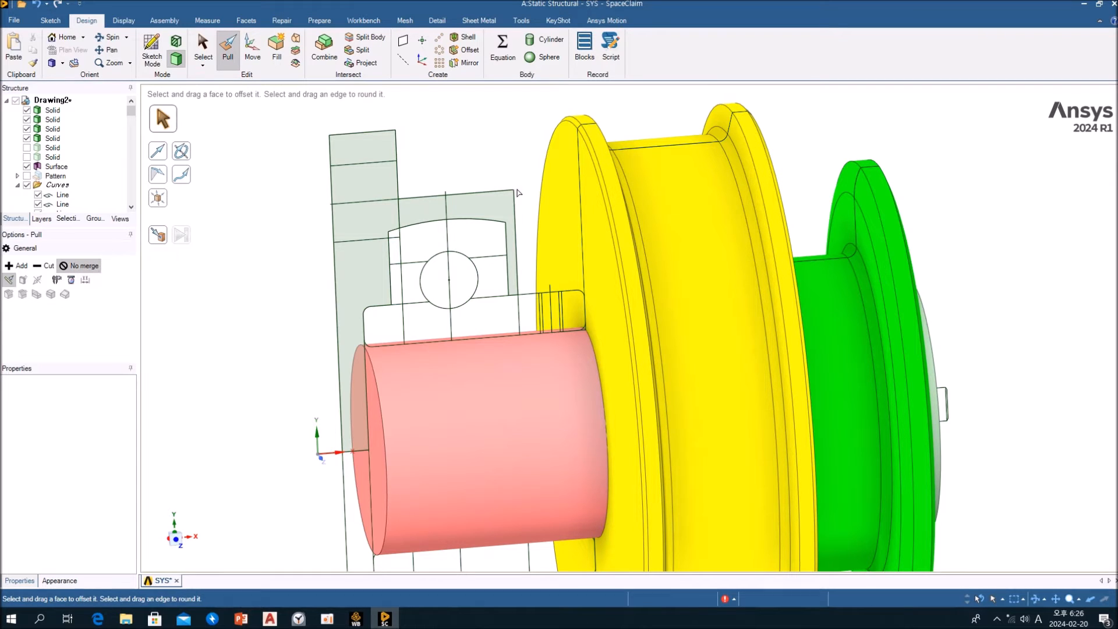
click(484, 207)
ctrl+click(374, 229)
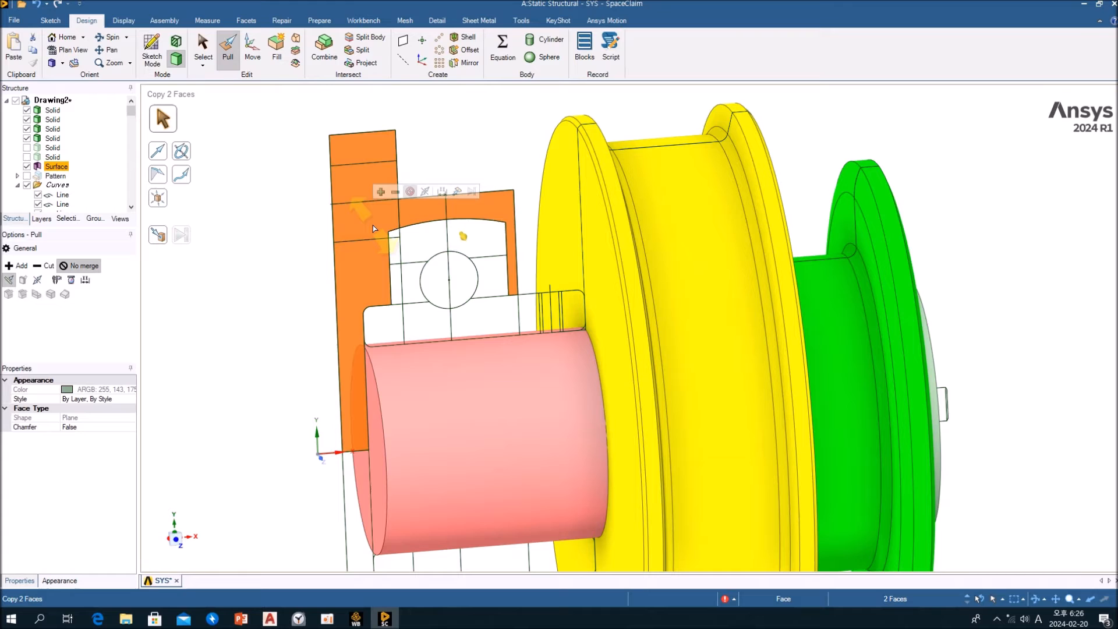
click(184, 152)
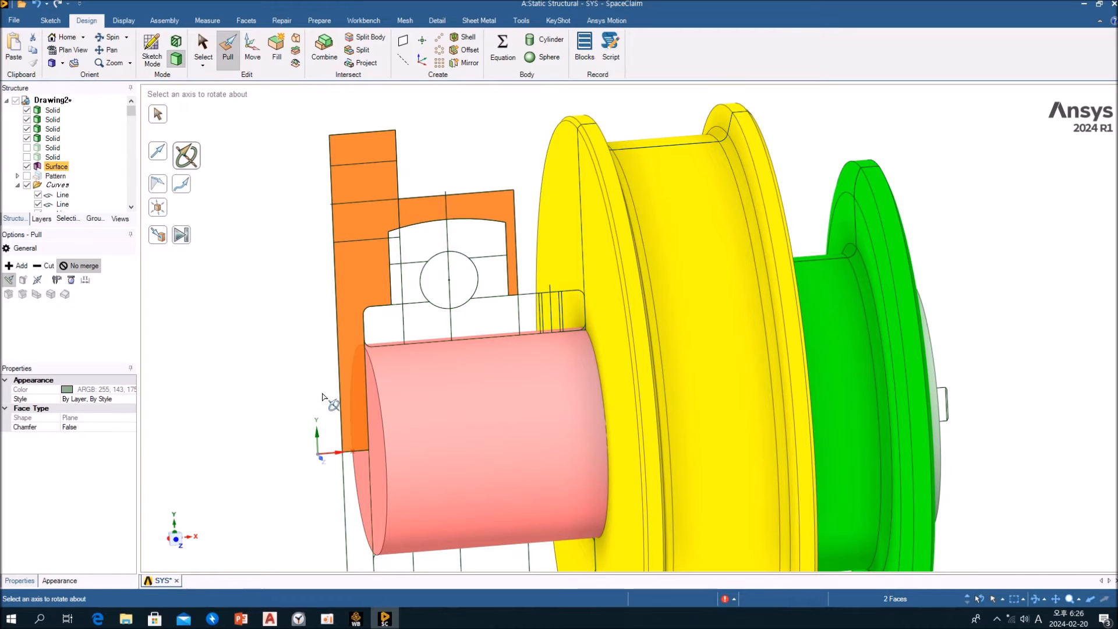
click(466, 425)
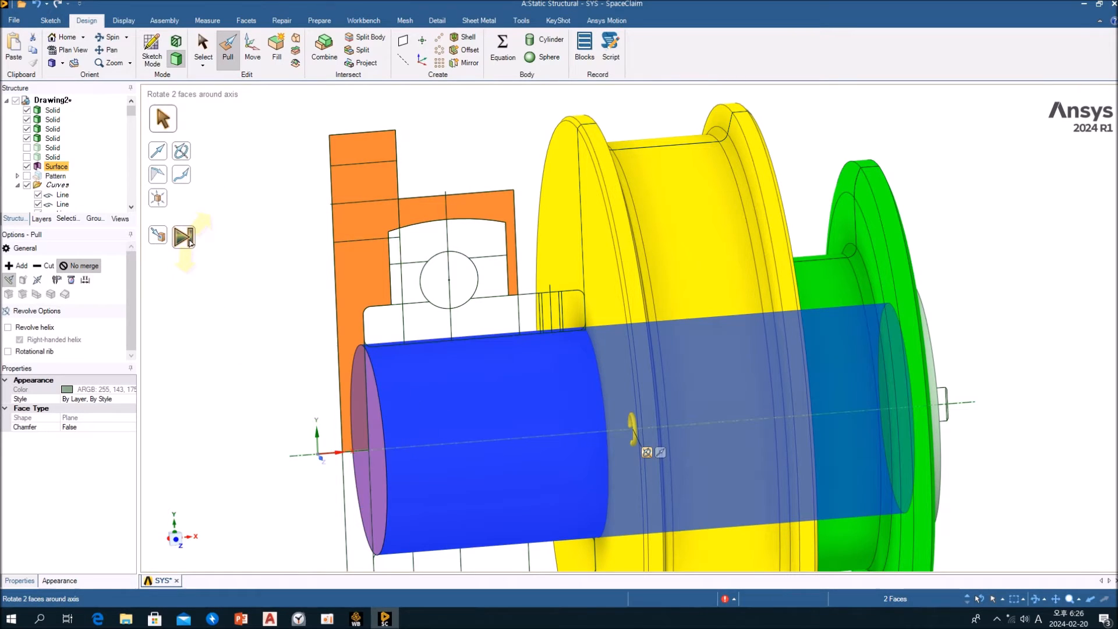
click(182, 235)
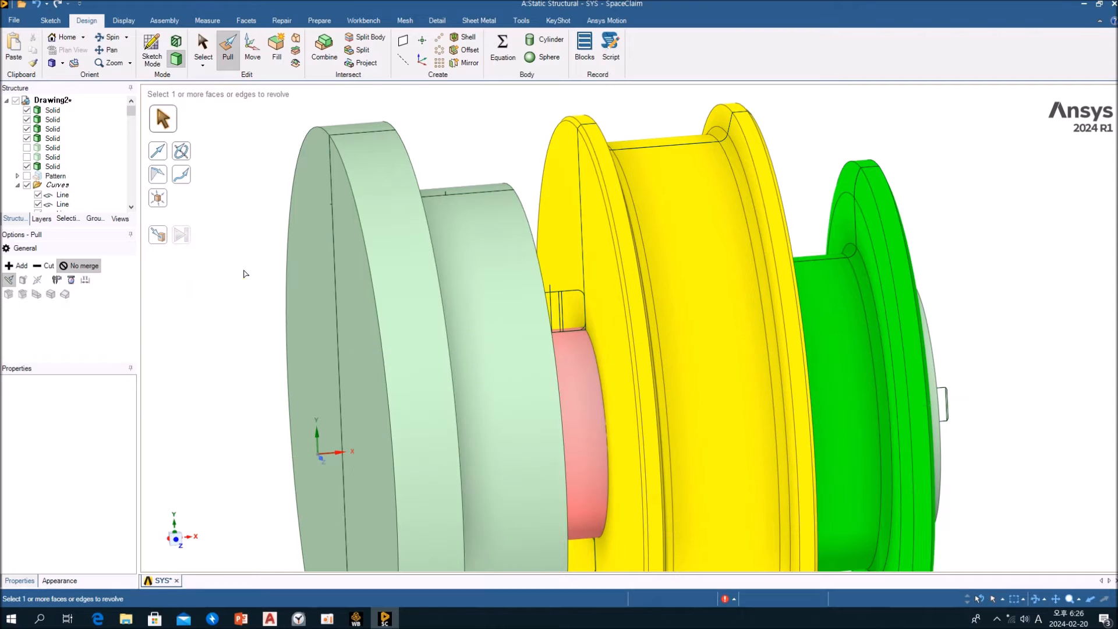
key(Escape)
Check the housing solid as a single body and show the hidden ball pattern and both bearing ring solids
click(390, 215)
triple_click(392, 214)
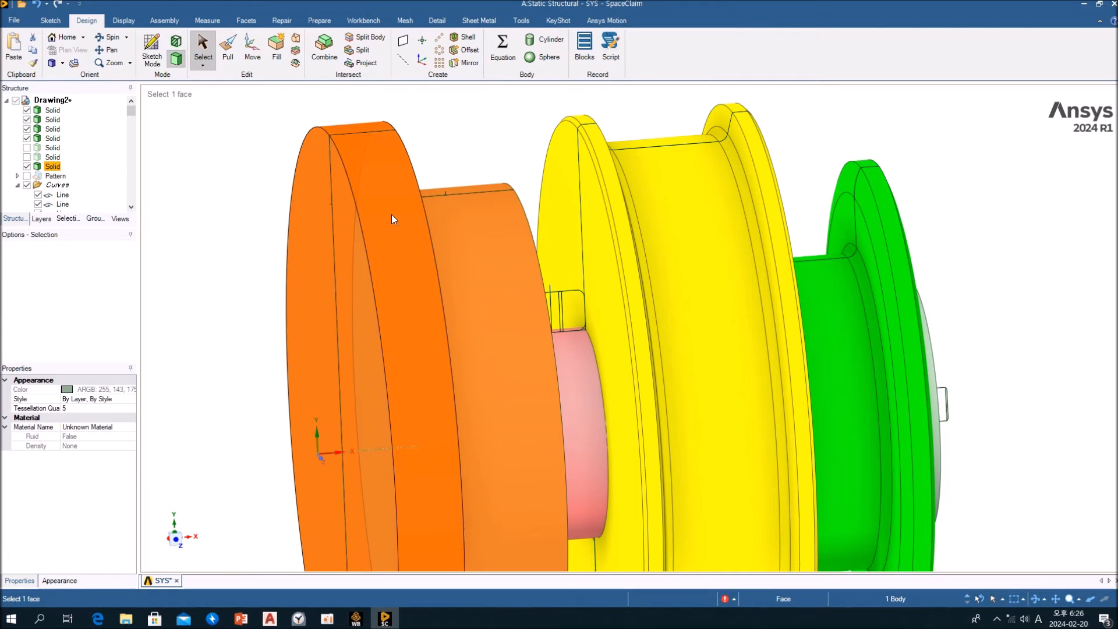
click(458, 149)
mouse_move(468, 269)
middle_down()
mouse_move(426, 275)
mouse_move(478, 274)
middle_up()
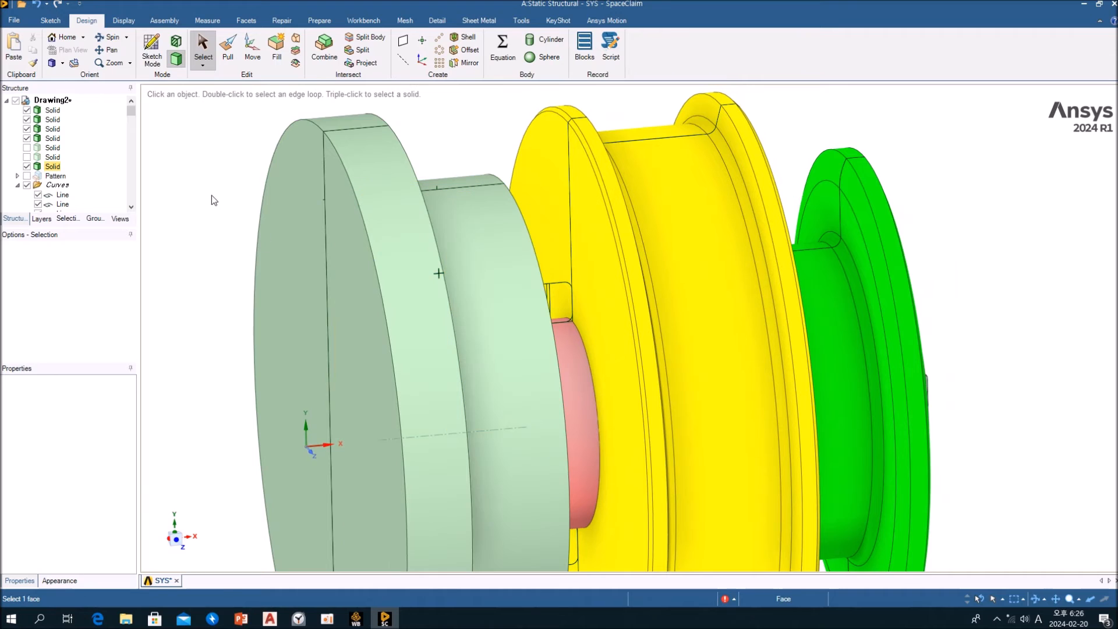
click(27, 176)
click(27, 157)
click(27, 148)
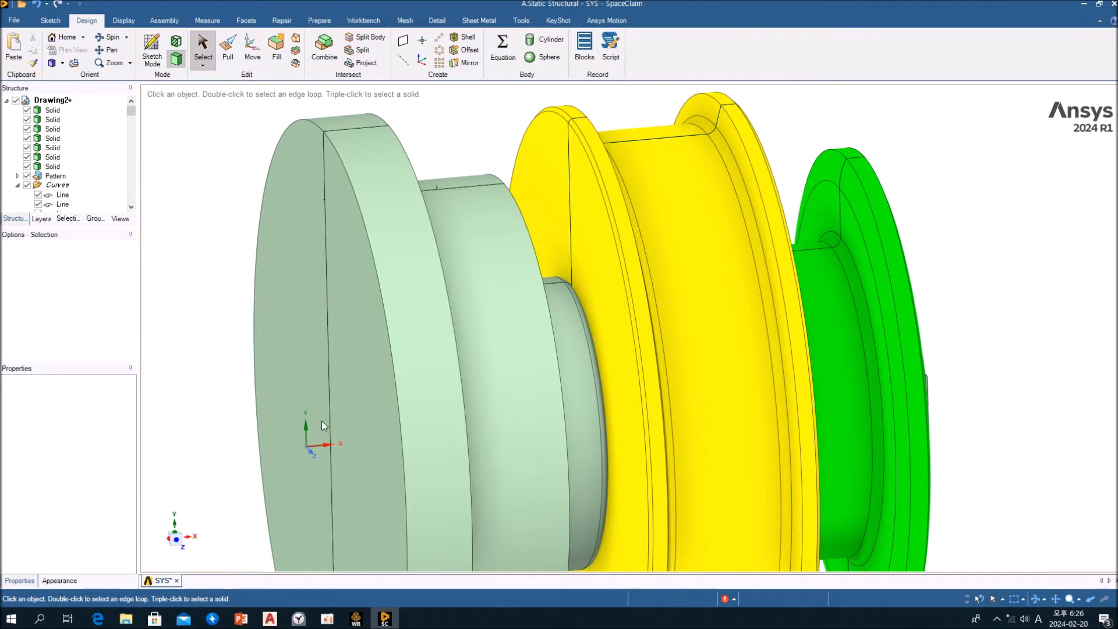
Section the assembly lengthwise through the shaft, examine how the housing encloses the bearing, and return to the 3D model
click(313, 451)
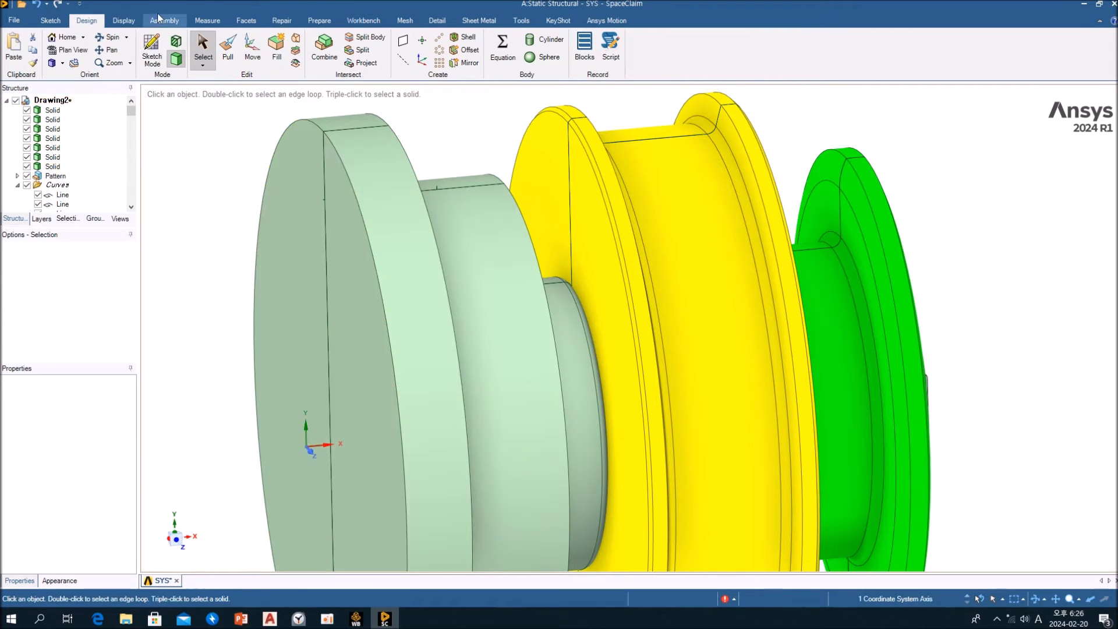
click(176, 42)
scroll(404, 256, down, 3)
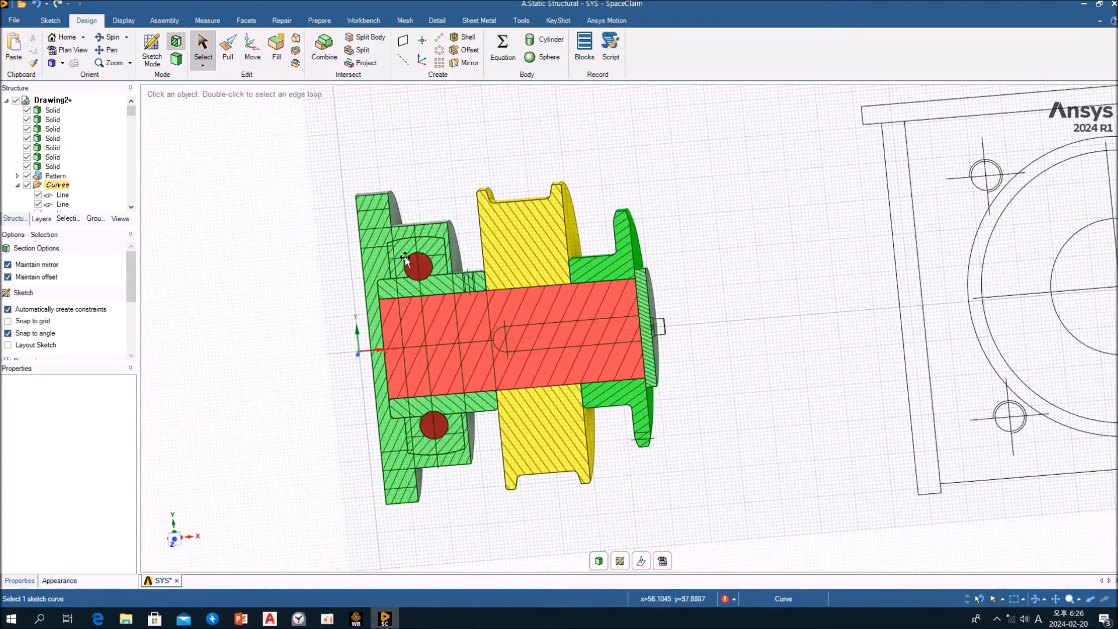
scroll(414, 236, up, 5)
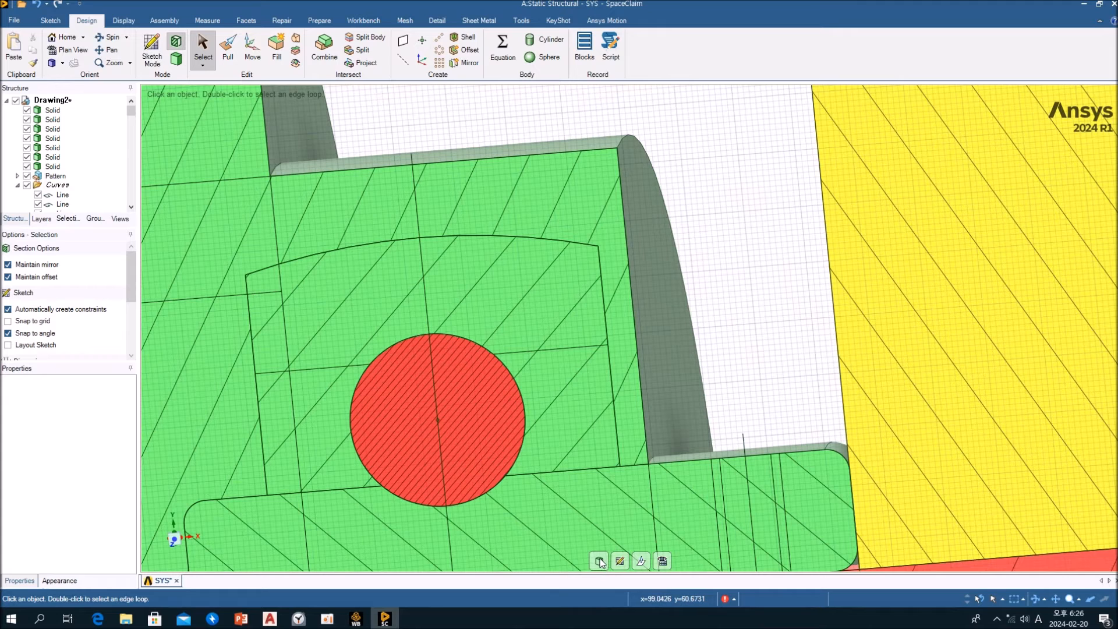
key(d)
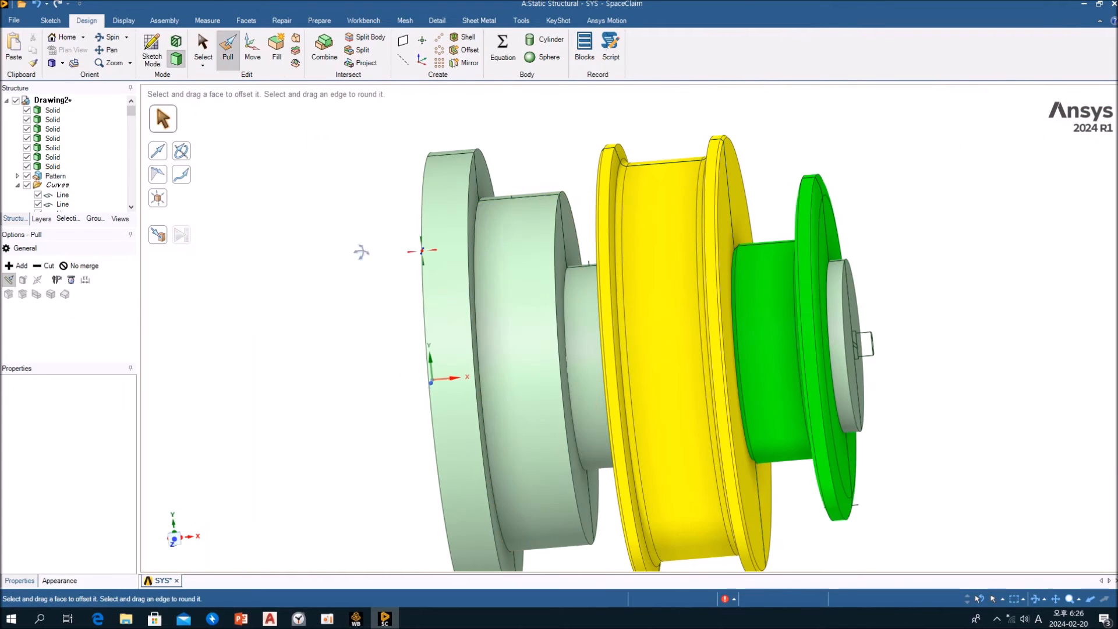
Colour the whole bearing housing body bright blue from the basic colours
click(390, 265)
key(s)
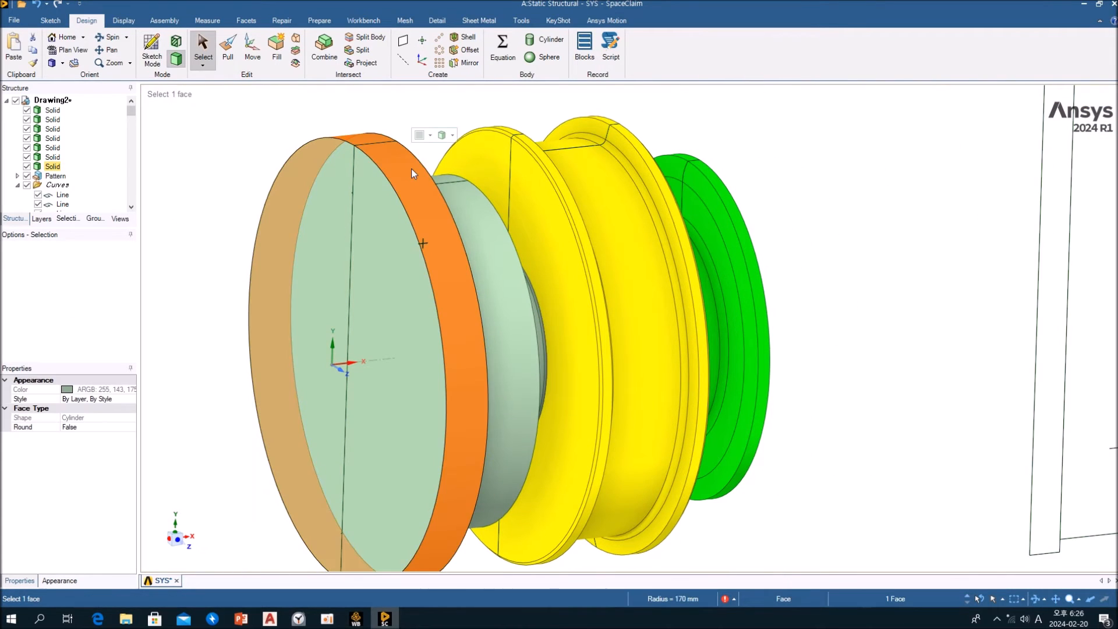
click(430, 135)
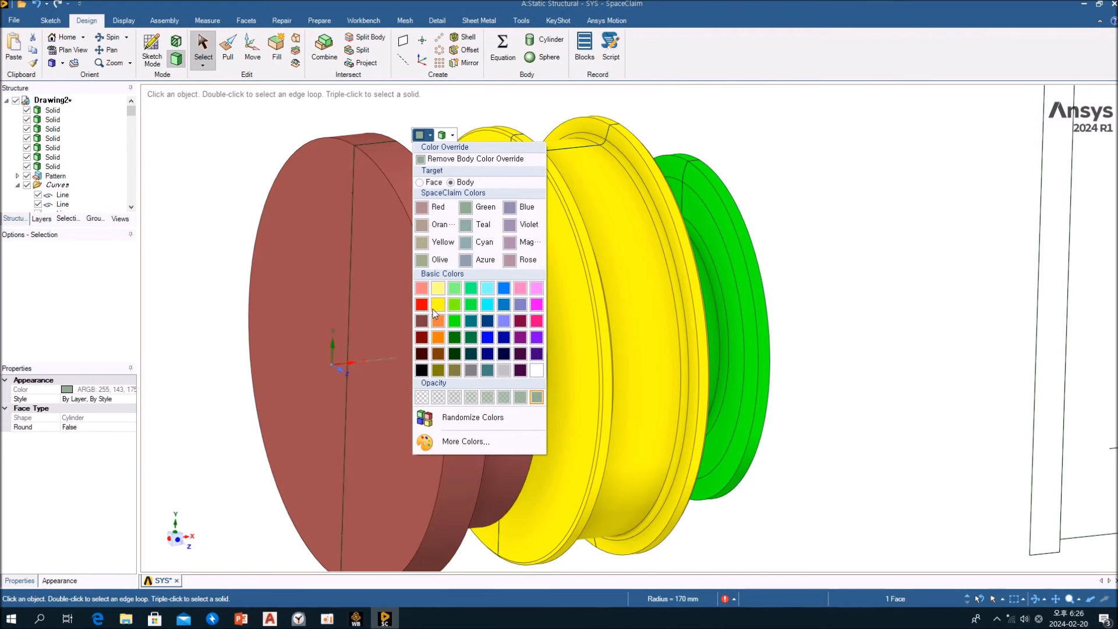
click(437, 304)
click(504, 289)
middle_drag(243, 330, 315, 345)
key(Escape)
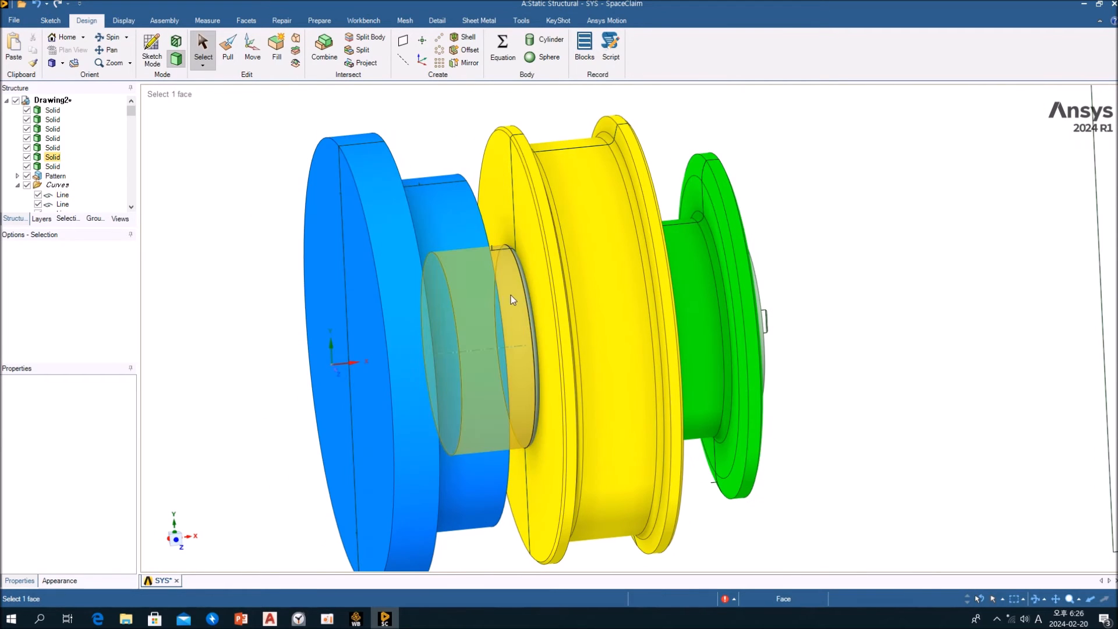
Colour the whole bearing sleeve body between the blue housing and the yellow wheel grey from the basic colours
click(531, 265)
click(532, 263)
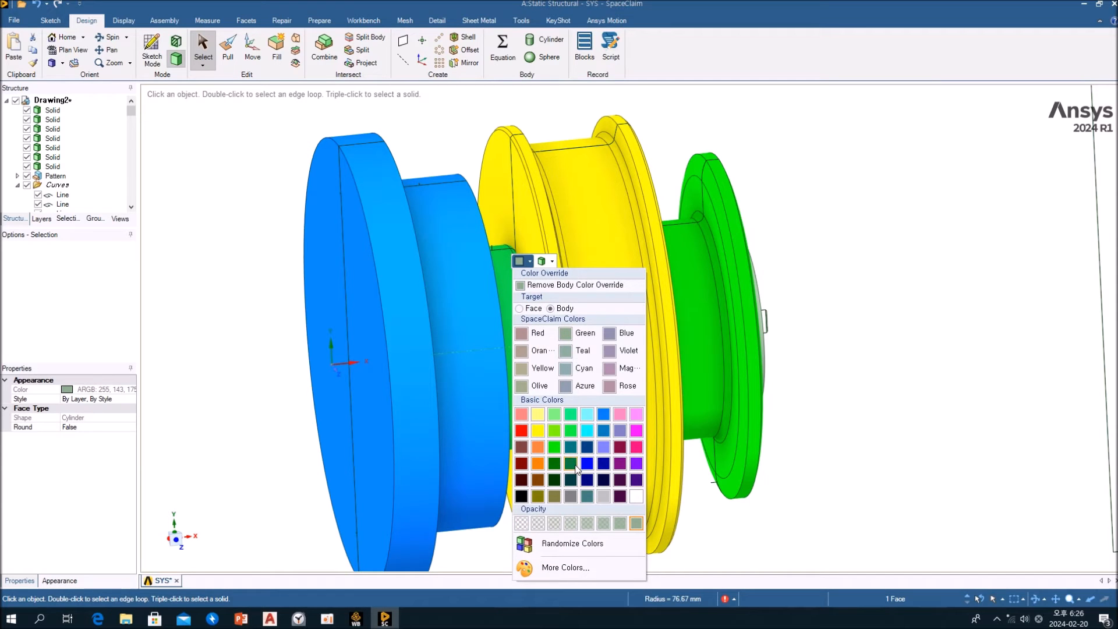
click(571, 496)
Section the assembly lengthwise through the shaft, examine the sleeve's fit between housing, bearing and wheel, and return to the 3D model
click(277, 352)
middle_drag(278, 352, 385, 338)
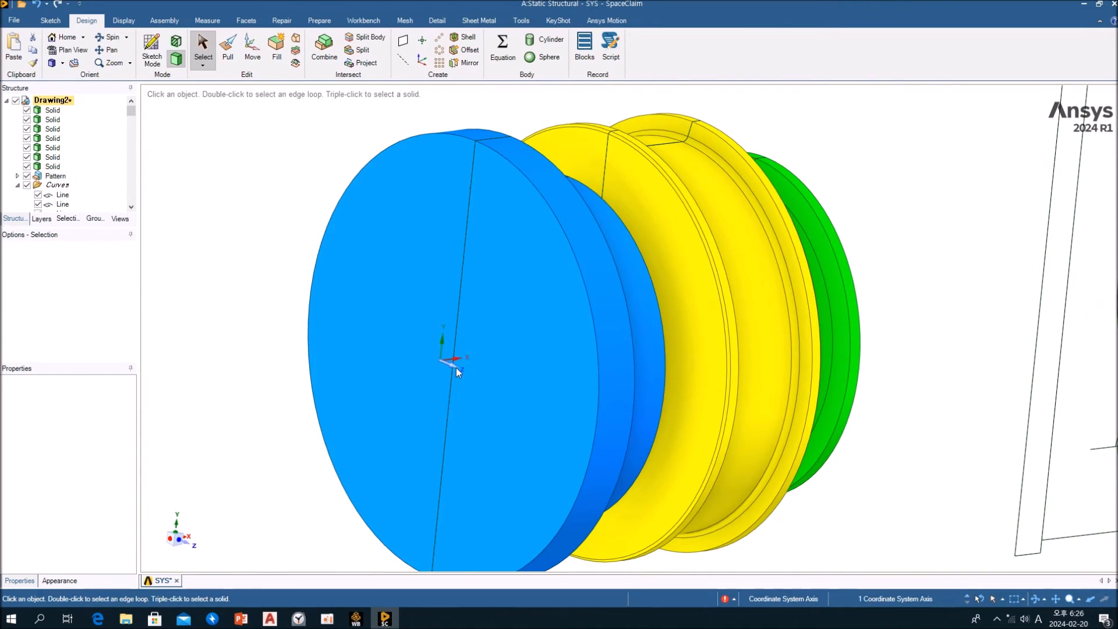
key(x)
mouse_move(466, 373)
middle_down()
mouse_move(391, 363)
mouse_move(387, 351)
middle_up()
scroll(387, 351, down, 2)
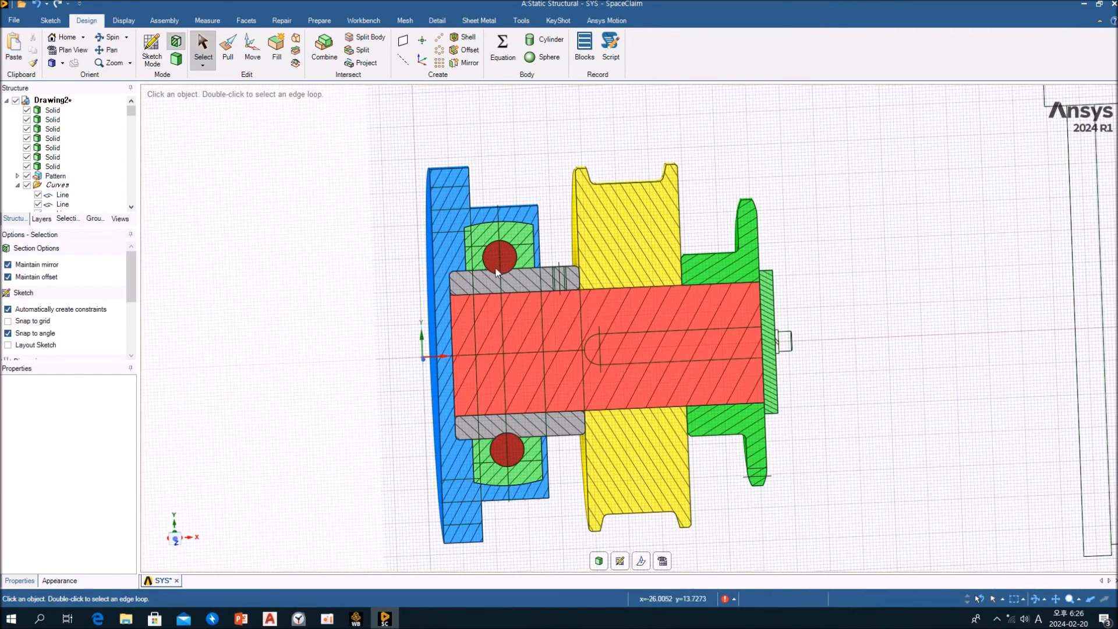
scroll(525, 233, up, 5)
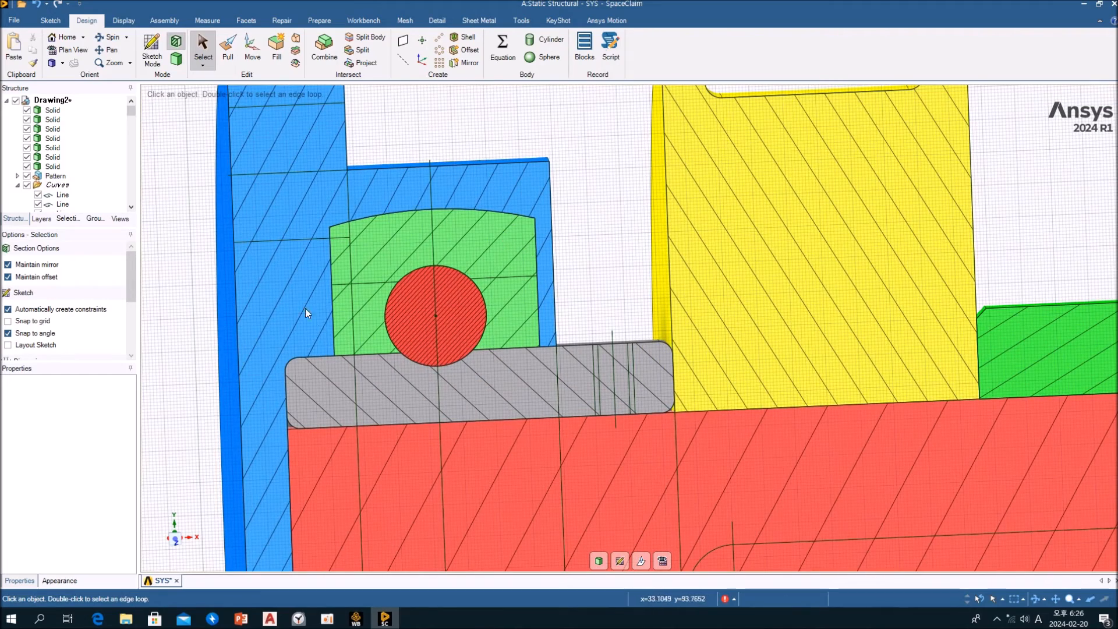
shift+middle_drag(503, 392, 499, 308)
scroll(664, 315, up, 5)
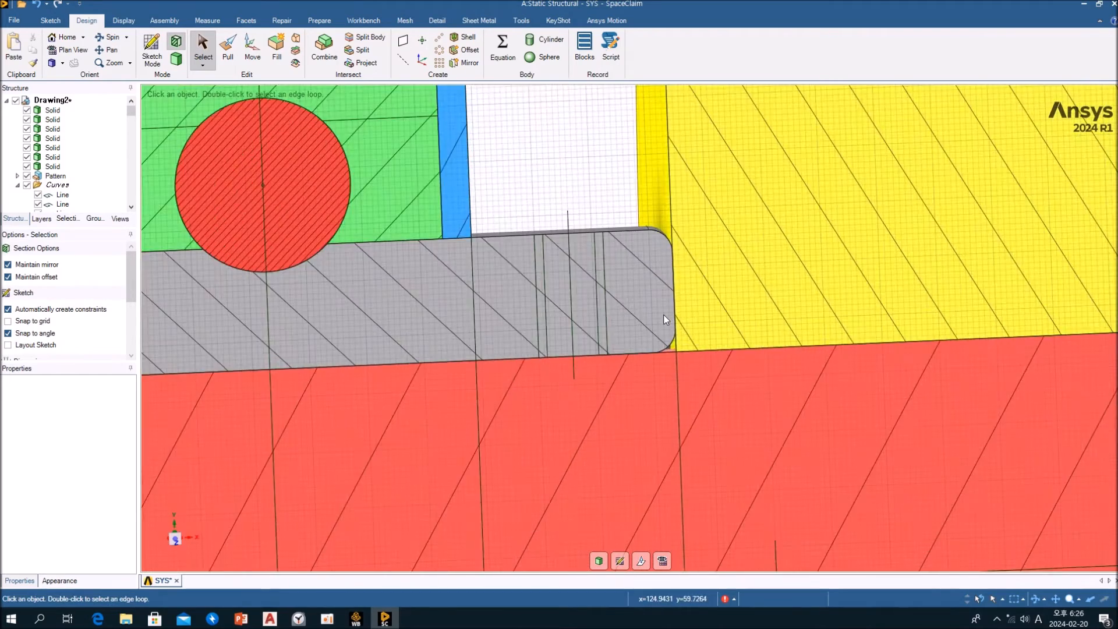
scroll(664, 320, down, 8)
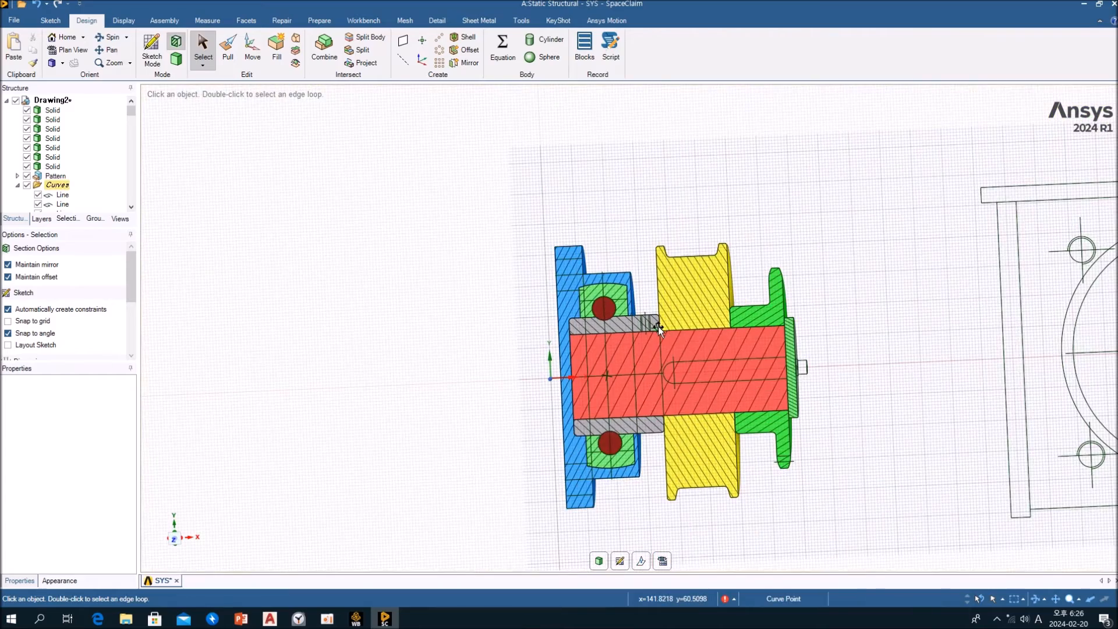
mouse_move(534, 313)
middle_down()
mouse_move(514, 311)
mouse_move(552, 321)
middle_up()
mouse_move(693, 302)
ctrl+middle_down()
mouse_move(504, 312)
mouse_move(522, 287)
mouse_move(494, 302)
ctrl+middle_up()
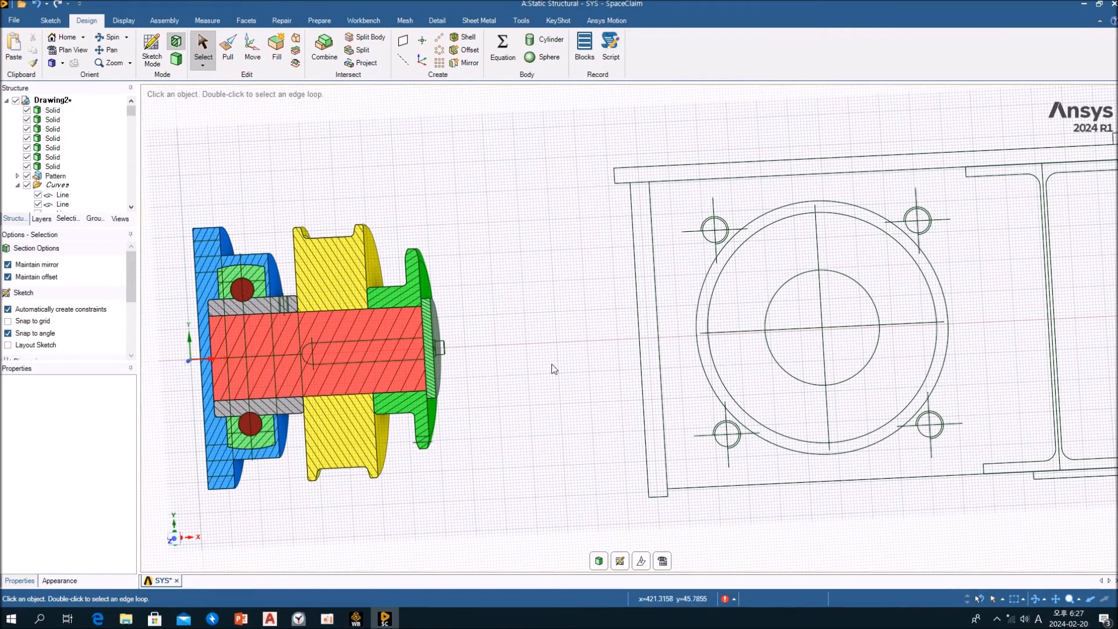
click(600, 561)
Examine the bolt profile curves on the end plate and the frame drawing curves beside the wheel assembly
key(p)
scroll(521, 366, down, 3)
scroll(522, 366, down, 3)
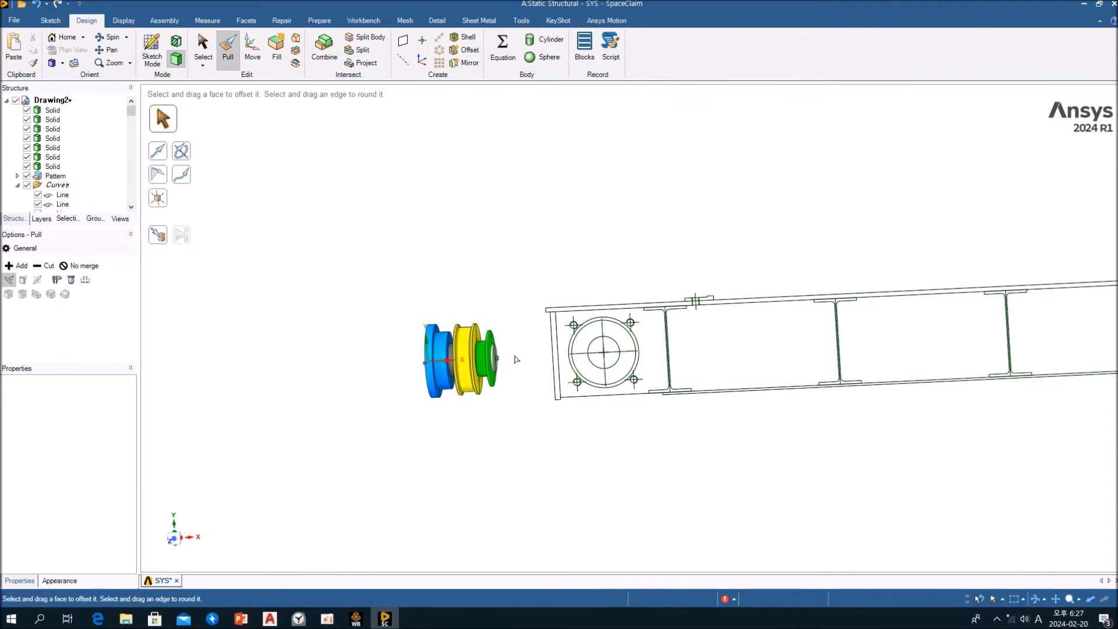
scroll(524, 354, up, 6)
middle_drag(506, 355, 512, 351)
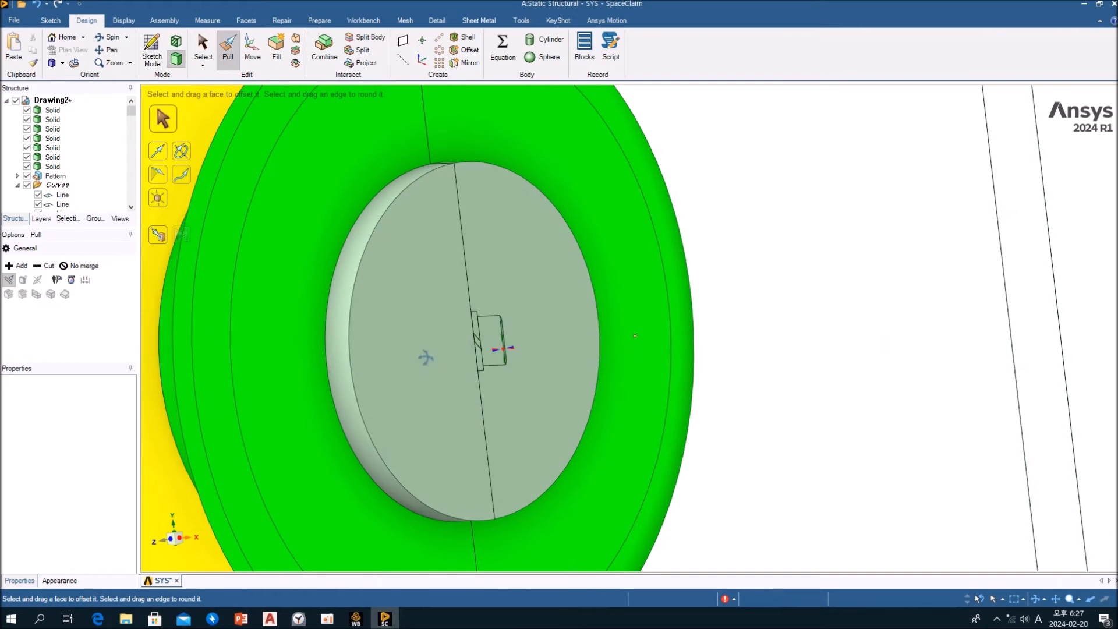
click(521, 355)
scroll(522, 355, down, 3)
scroll(582, 373, down, 3)
click(595, 384)
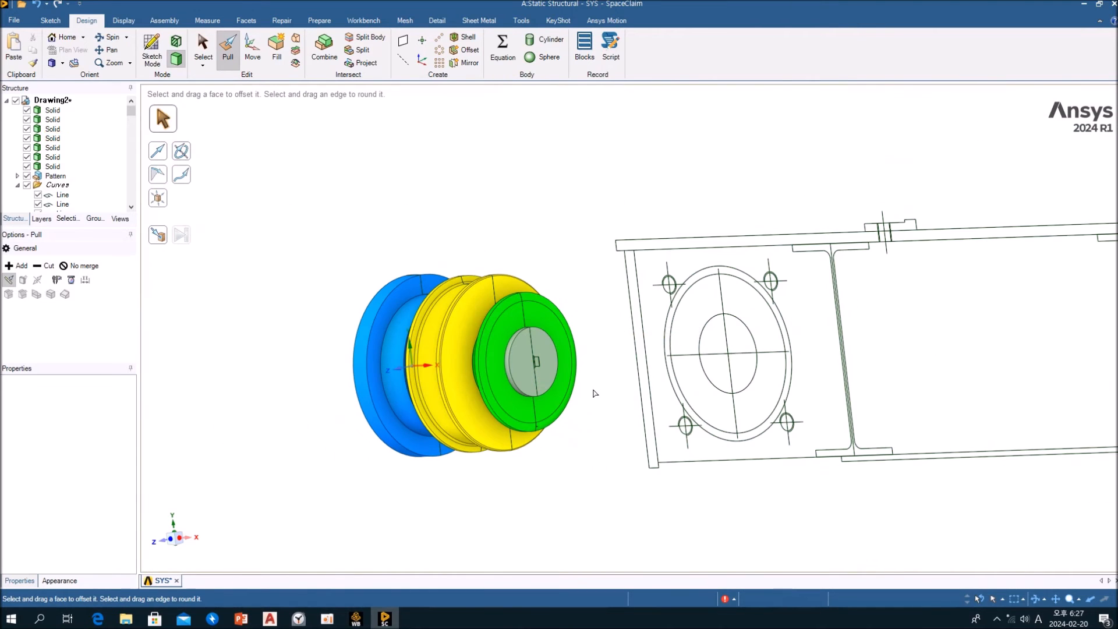
scroll(596, 393, down, 2)
scroll(580, 315, down, 1)
ctrl+middle_drag(579, 315, 352, 290)
Rotate all the frame curves by -90° about the vertical axis through the centre of the circles nearest the wheel assembly
key(s)
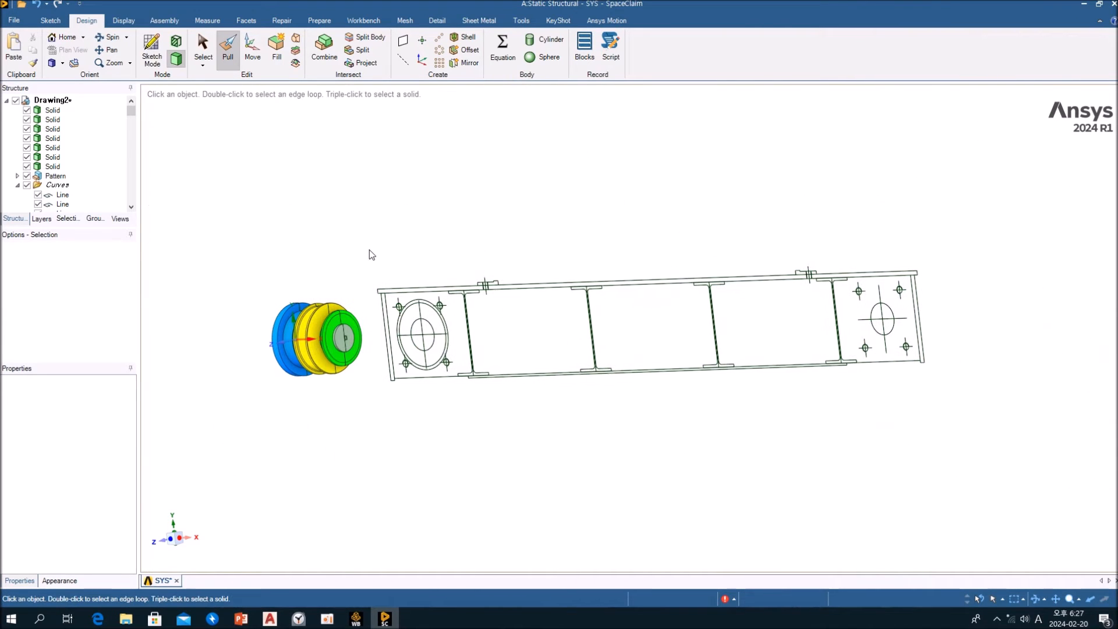
drag(353, 252, 724, 302)
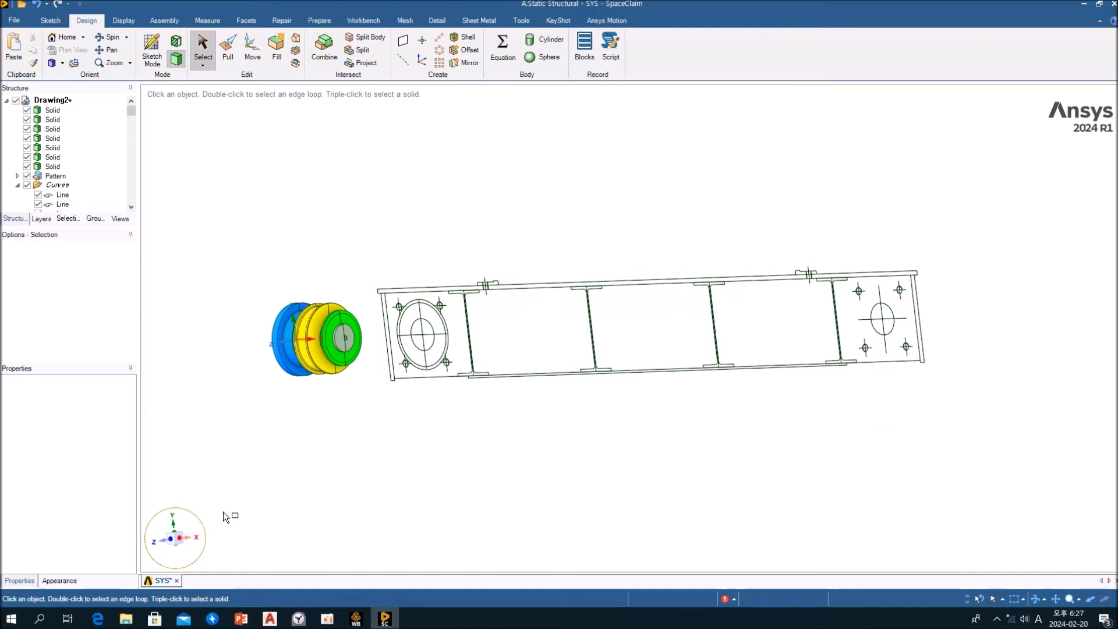
click(169, 543)
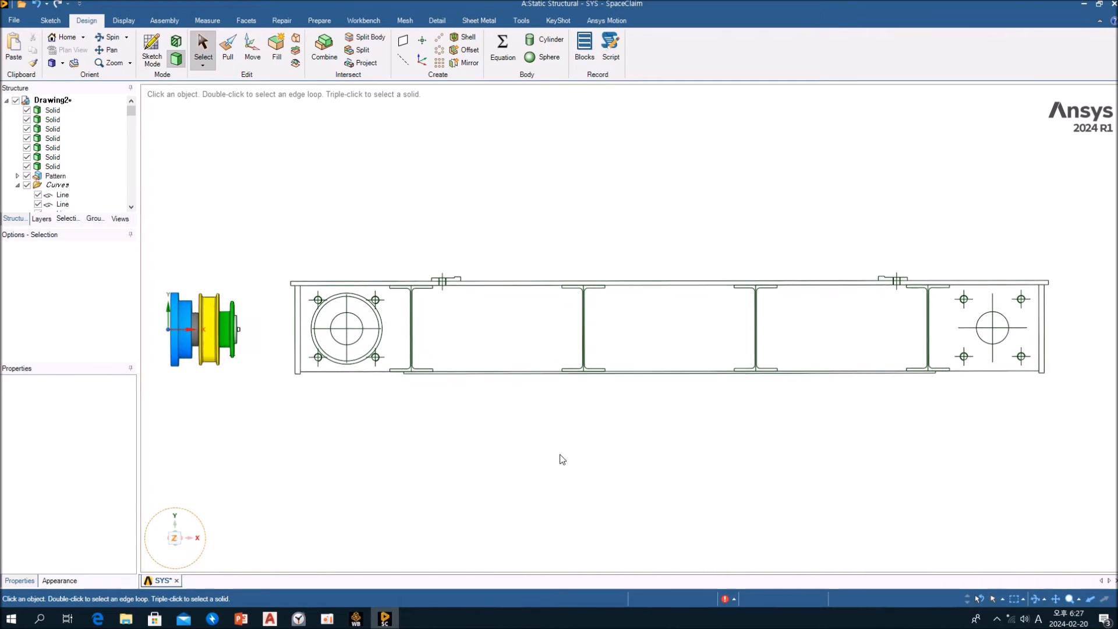
mouse_move(311, 249)
mouse_down()
mouse_move(594, 343)
mouse_move(1073, 392)
mouse_move(1082, 406)
mouse_move(364, 309)
mouse_move(378, 291)
mouse_up()
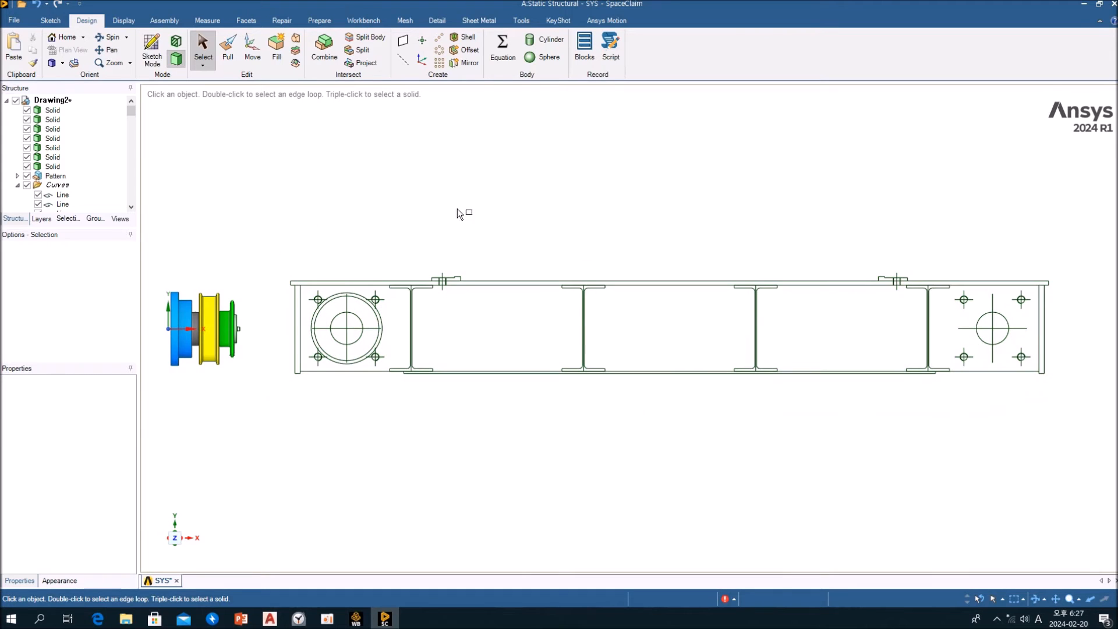
mouse_move(270, 231)
mouse_down()
mouse_move(1073, 382)
mouse_move(1074, 407)
mouse_up()
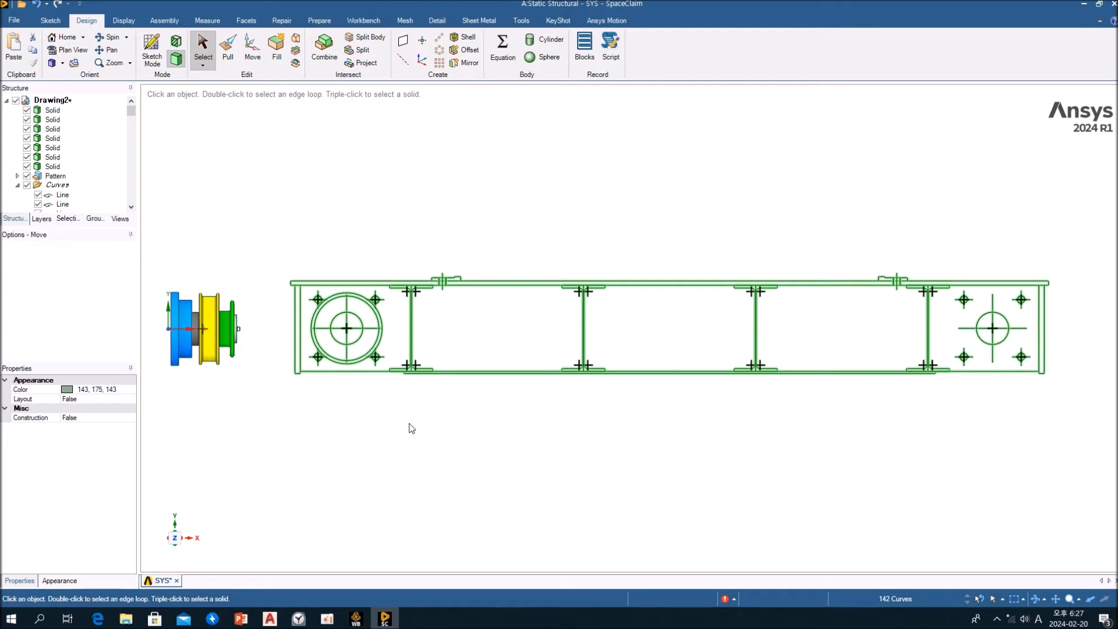
key(m)
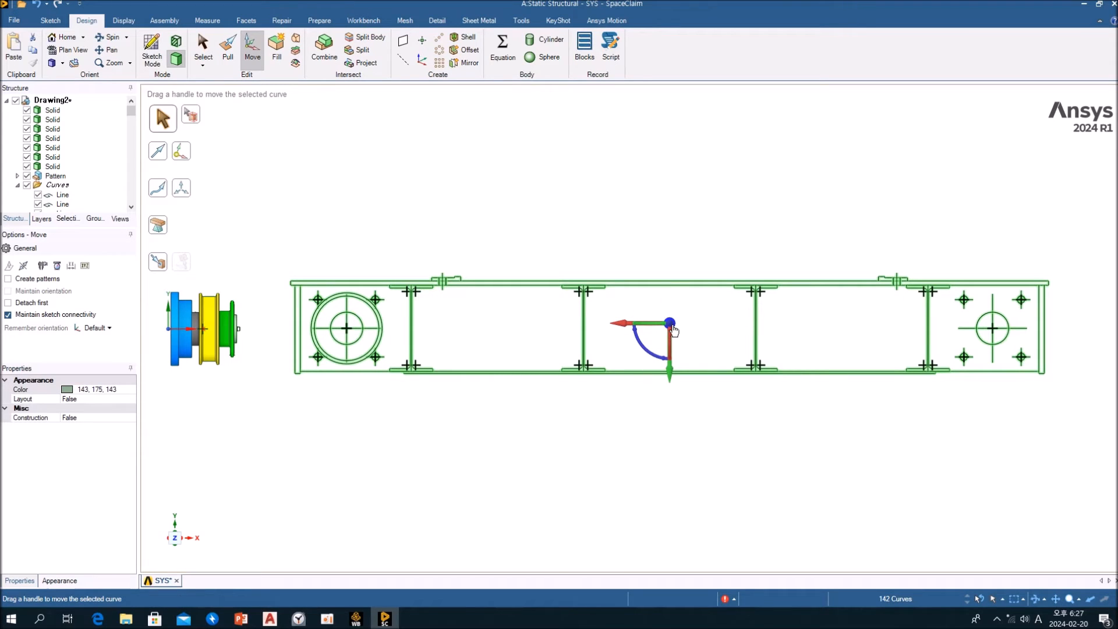
drag(674, 328, 347, 337)
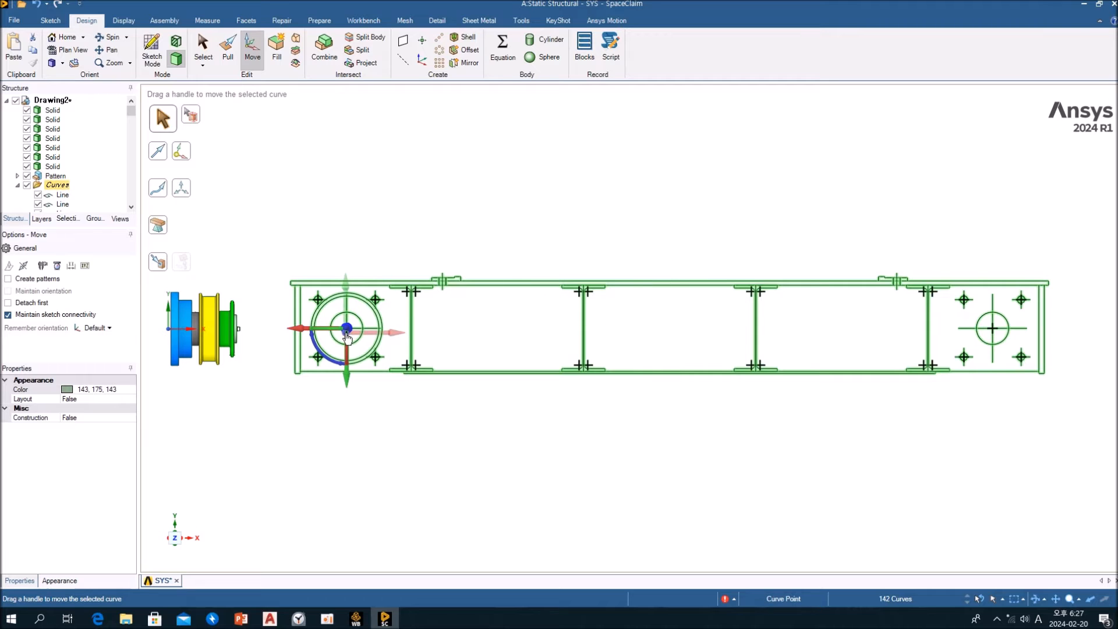
middle_drag(335, 348, 315, 364)
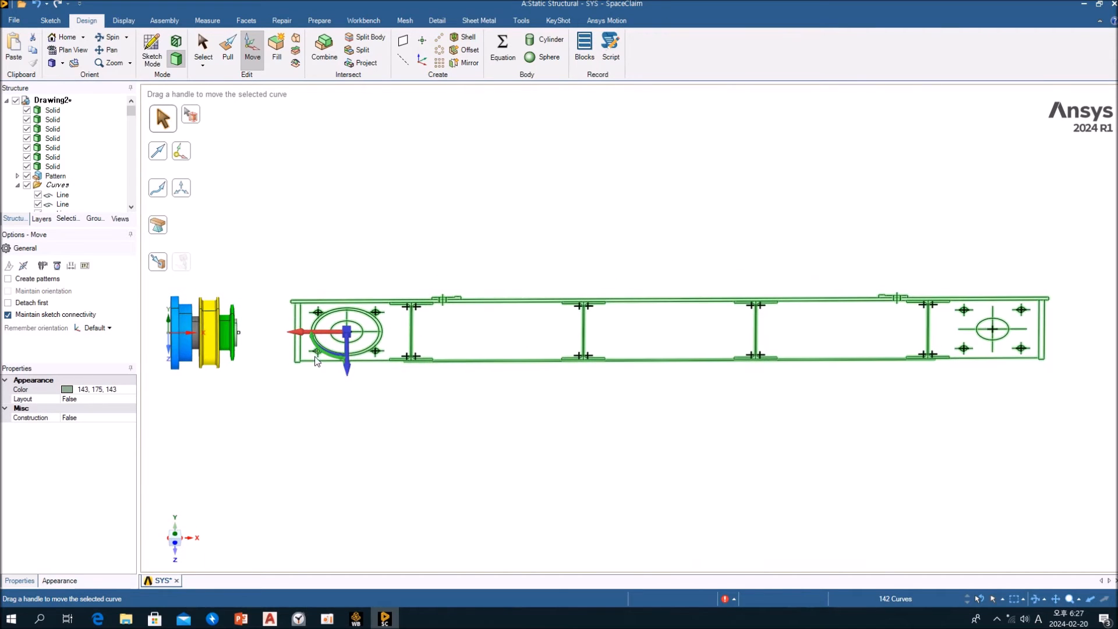
drag(321, 350, 349, 357)
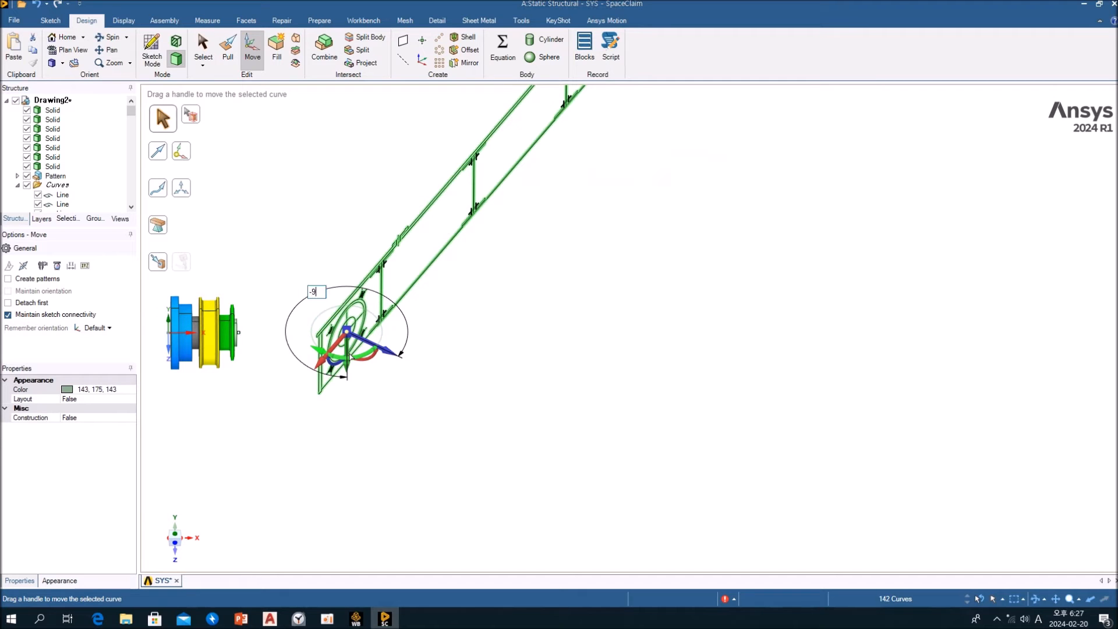
text(-90)
key(Return)
View the model along the shaft axis and check how the frame's bearing circles line up with the wheel assembly
middle_drag(353, 440, 342, 409)
click(357, 377)
ctrl+middle_drag(402, 357, 399, 384)
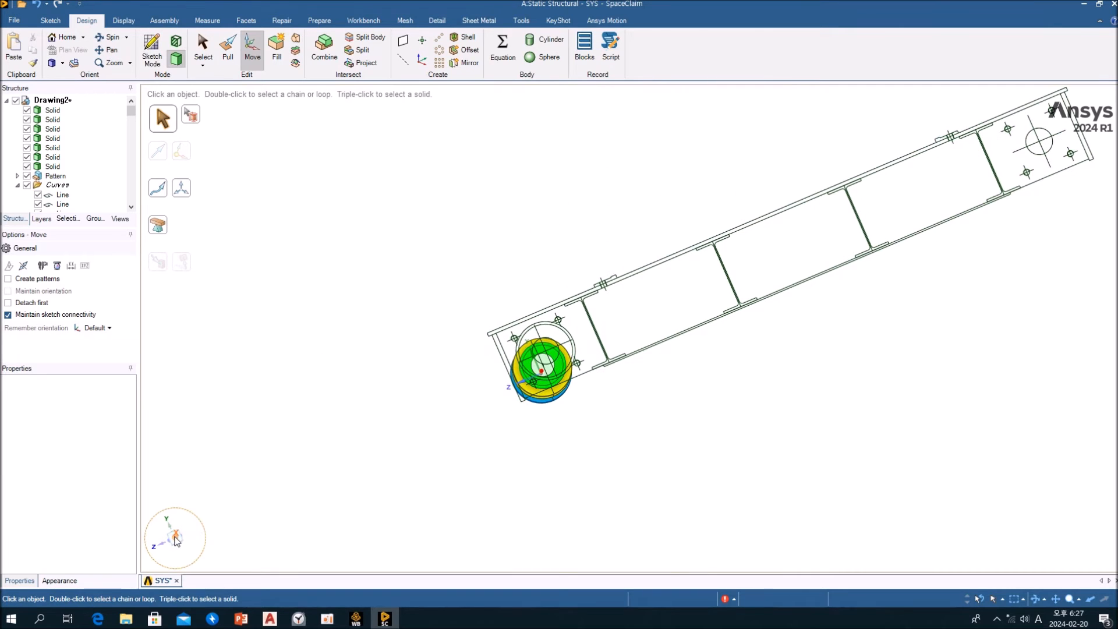
click(176, 539)
scroll(521, 236, up, 10)
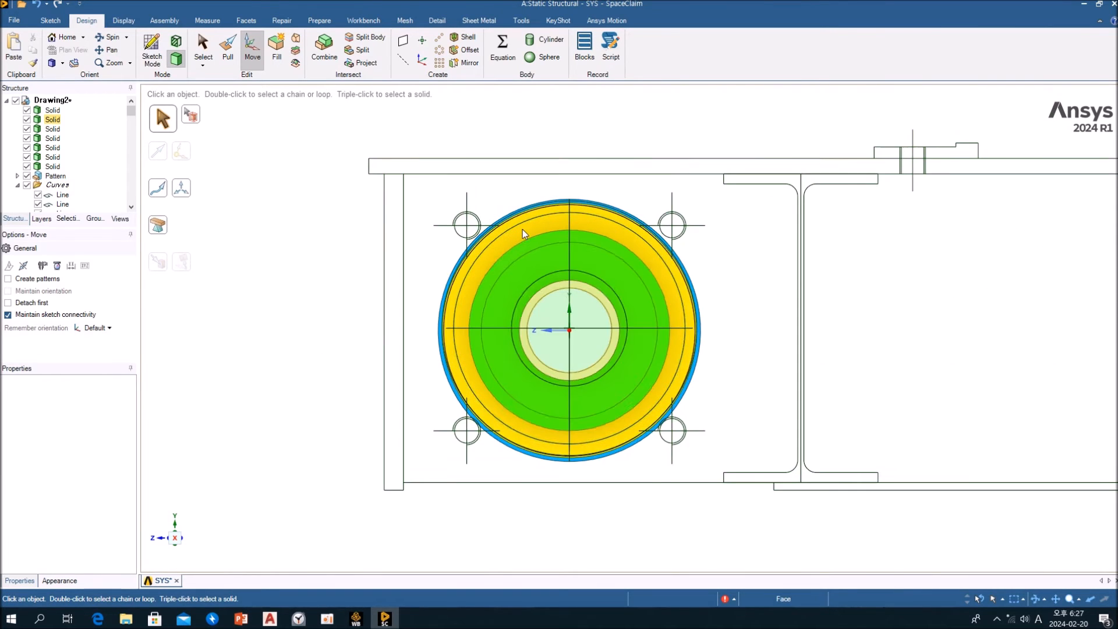
scroll(523, 234, down, 6)
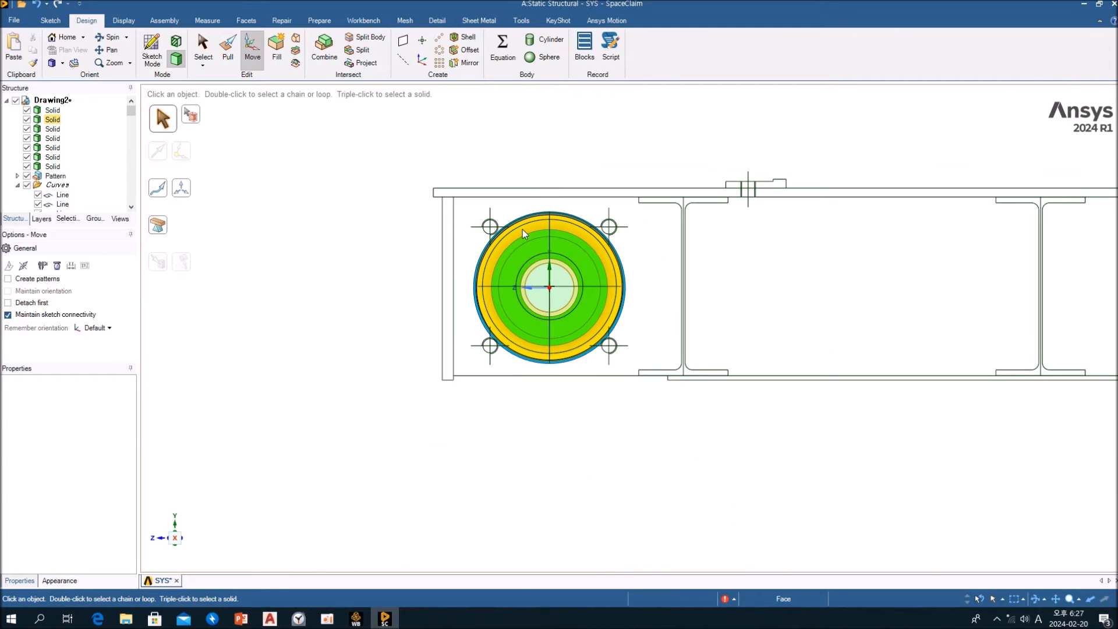
Examine the offset between the rotated frame curves and the wheel assembly, and inspect the housing flange and sleeve up close
shift+middle_drag(533, 332, 576, 268)
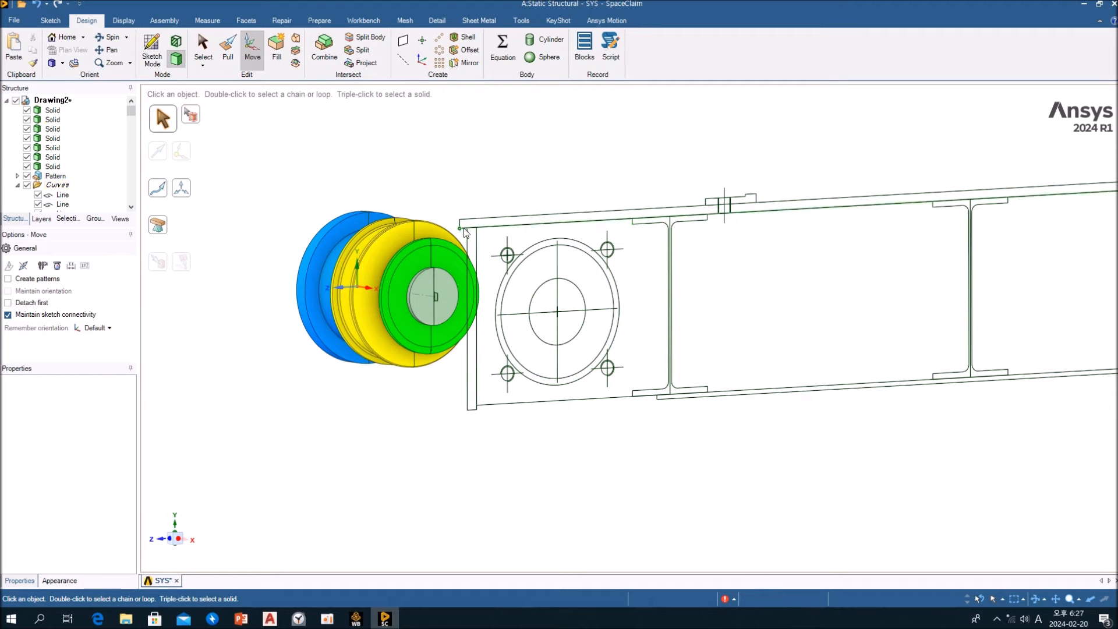
click(461, 383)
middle_drag(352, 251, 502, 287)
middle_drag(540, 399, 658, 247)
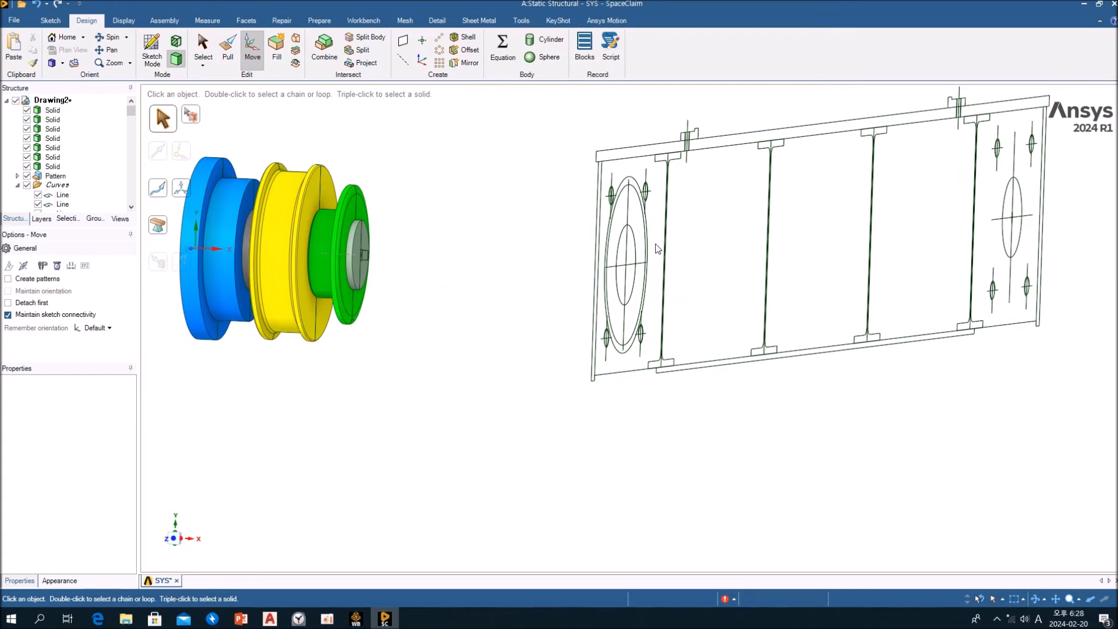
scroll(668, 244, down, 3)
middle_drag(581, 309, 521, 326)
scroll(415, 336, up, 10)
middle_drag(523, 285, 681, 317)
scroll(574, 284, up, 2)
scroll(582, 285, down, 5)
scroll(523, 268, up, 5)
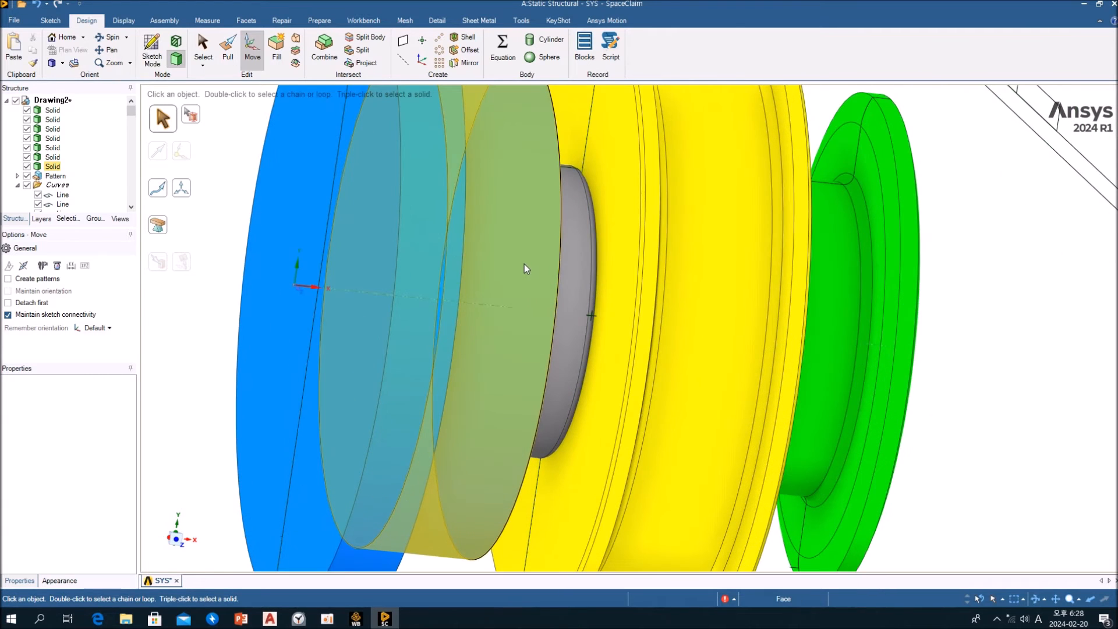
scroll(525, 268, down, 4)
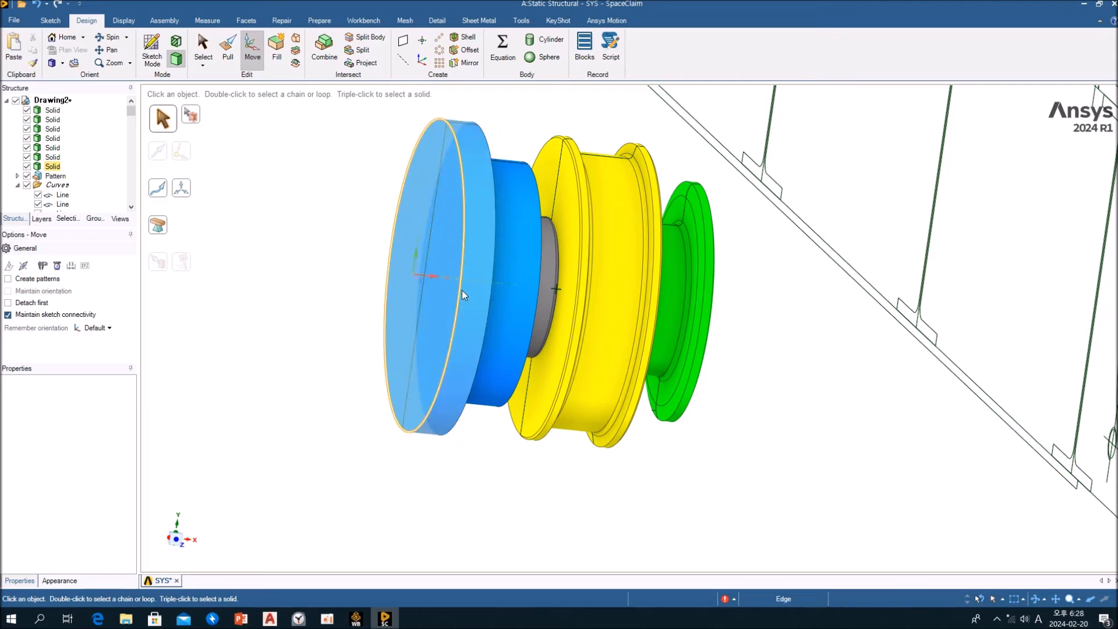
click(481, 219)
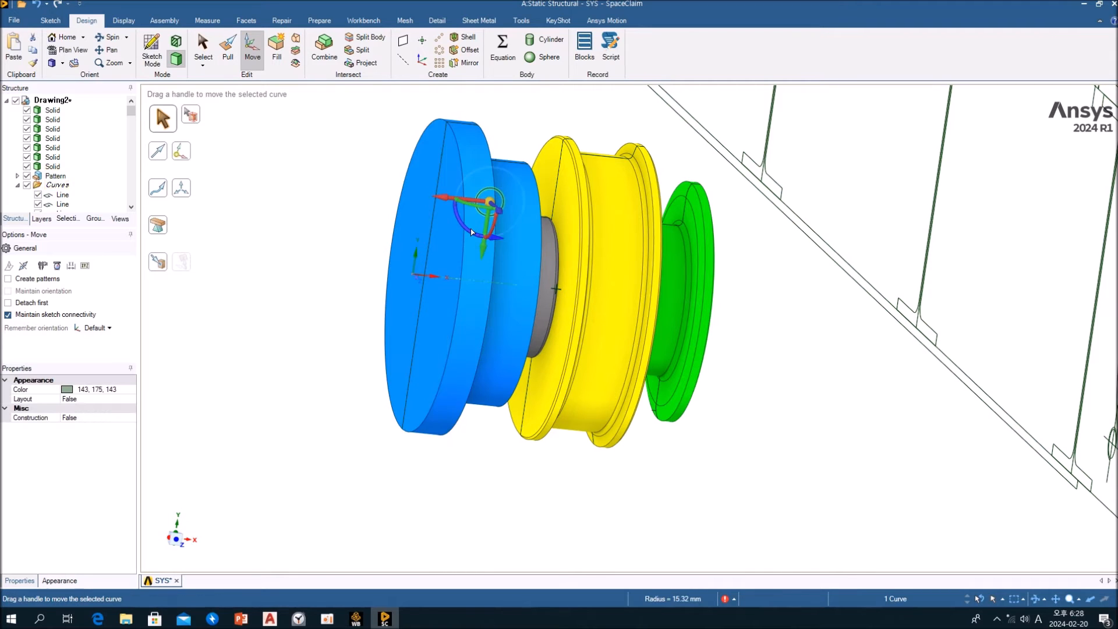
click(466, 157)
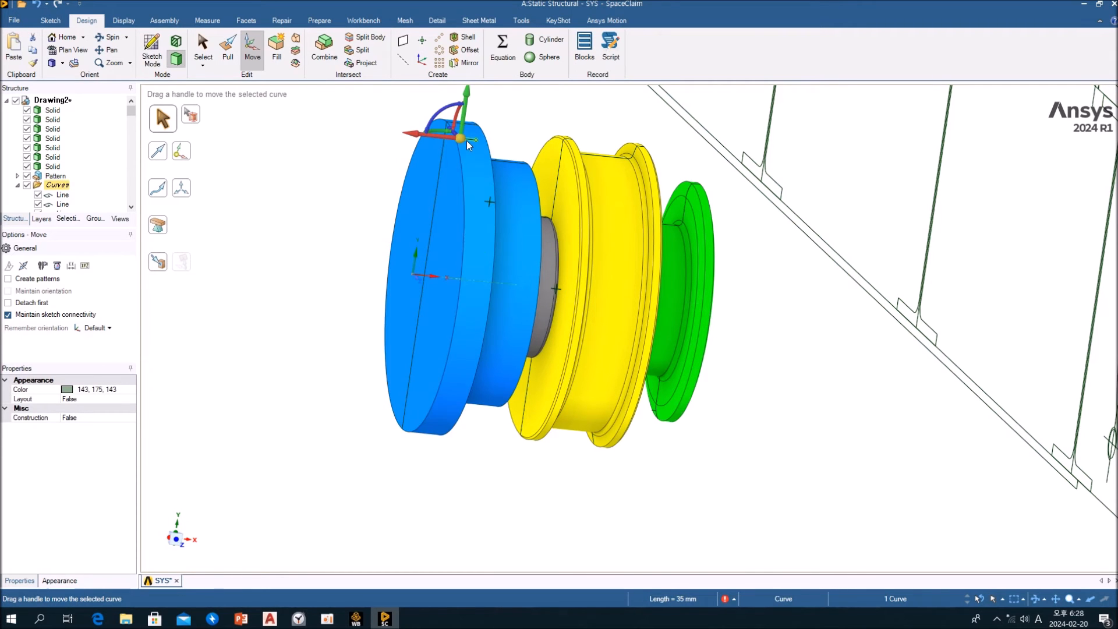
click(411, 199)
right_click(411, 199)
key(Escape)
key(Escape)
Hide the blue bearing housing body
click(408, 190)
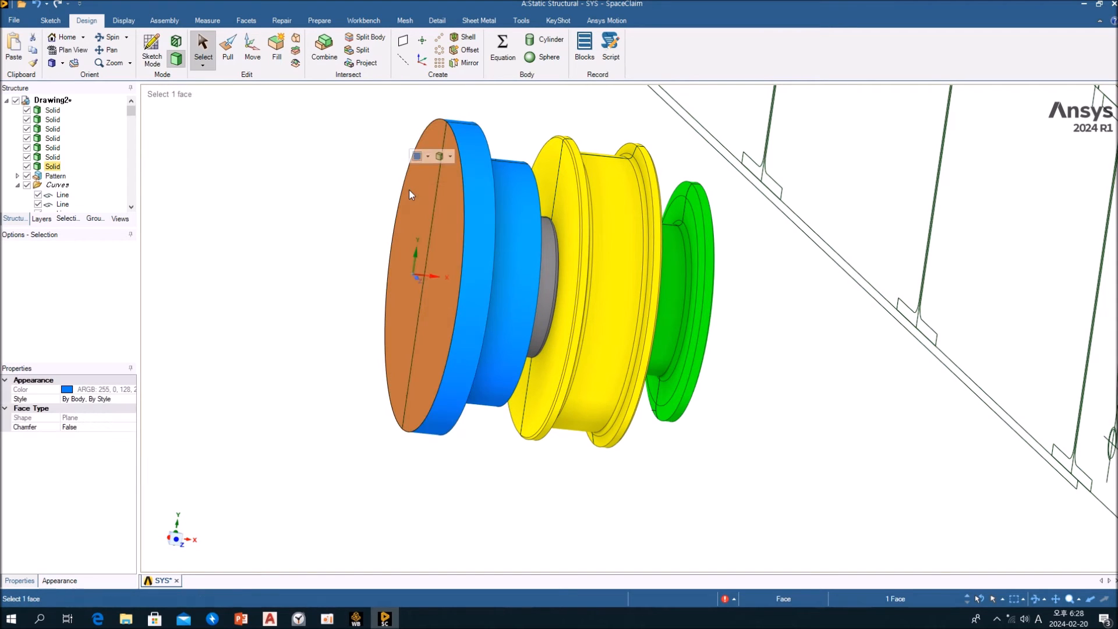
right_click(409, 190)
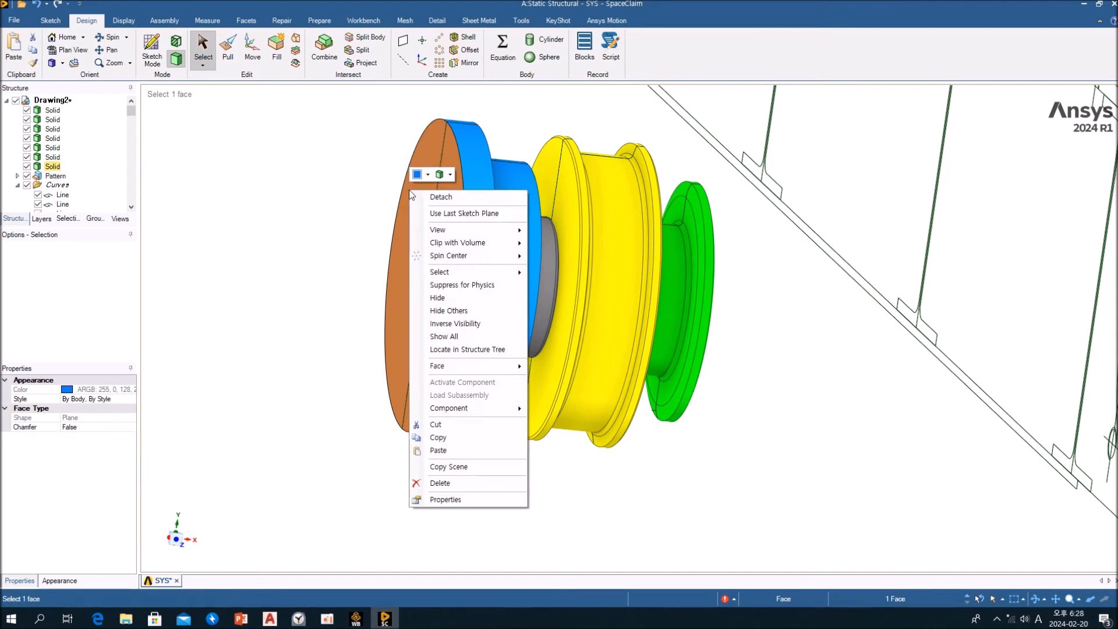
click(438, 298)
scroll(446, 236, up, 4)
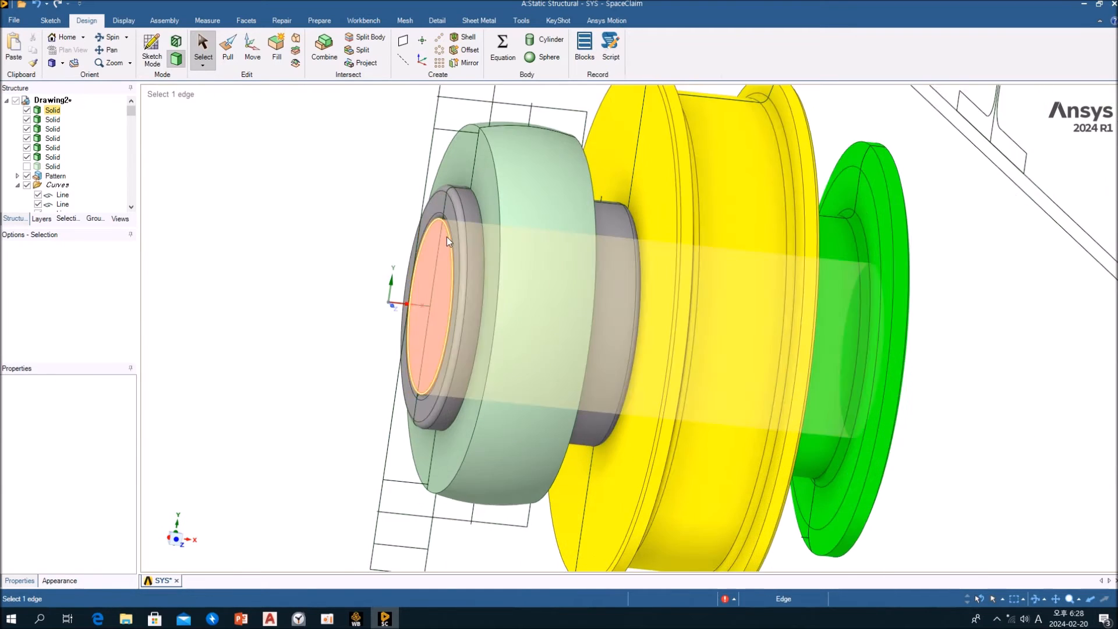
click(442, 269)
scroll(442, 269, down, 2)
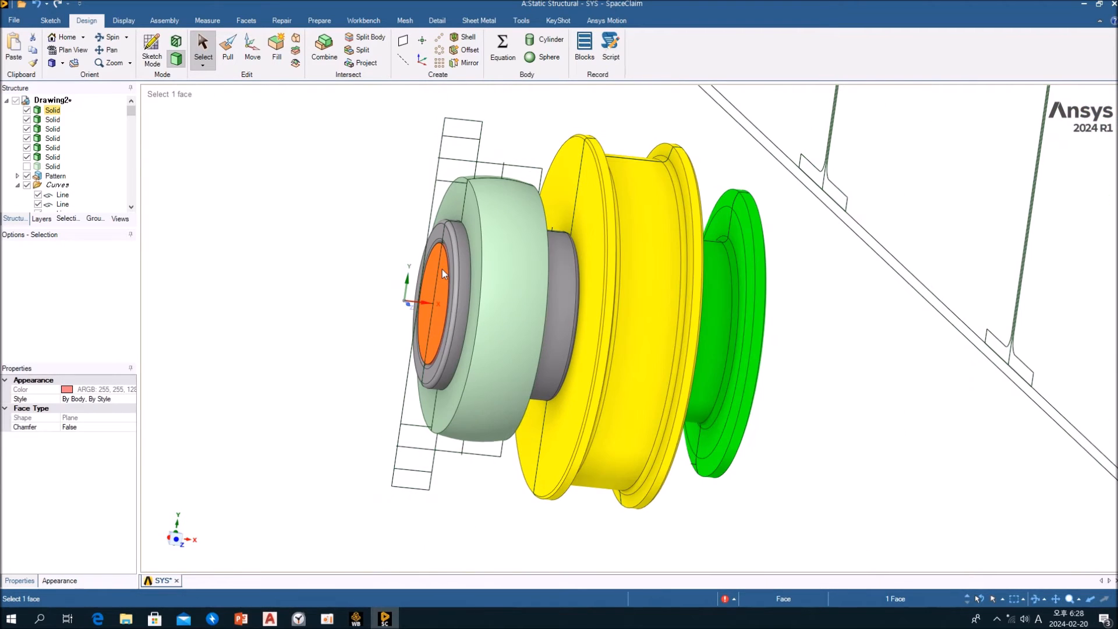
key(m)
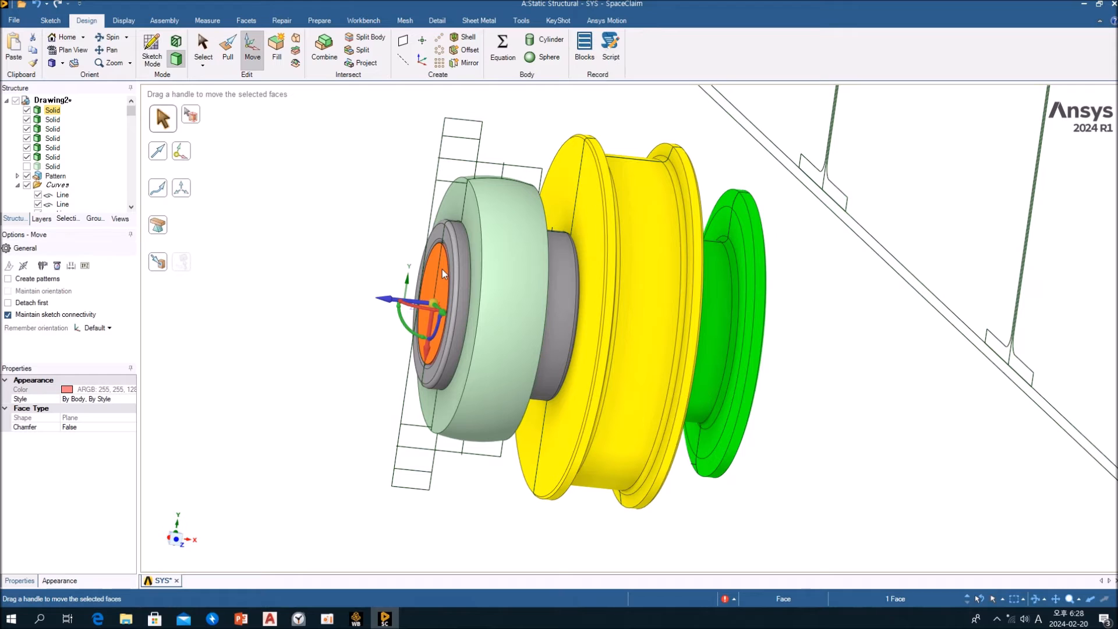
middle_drag(442, 270, 453, 293)
click(341, 238)
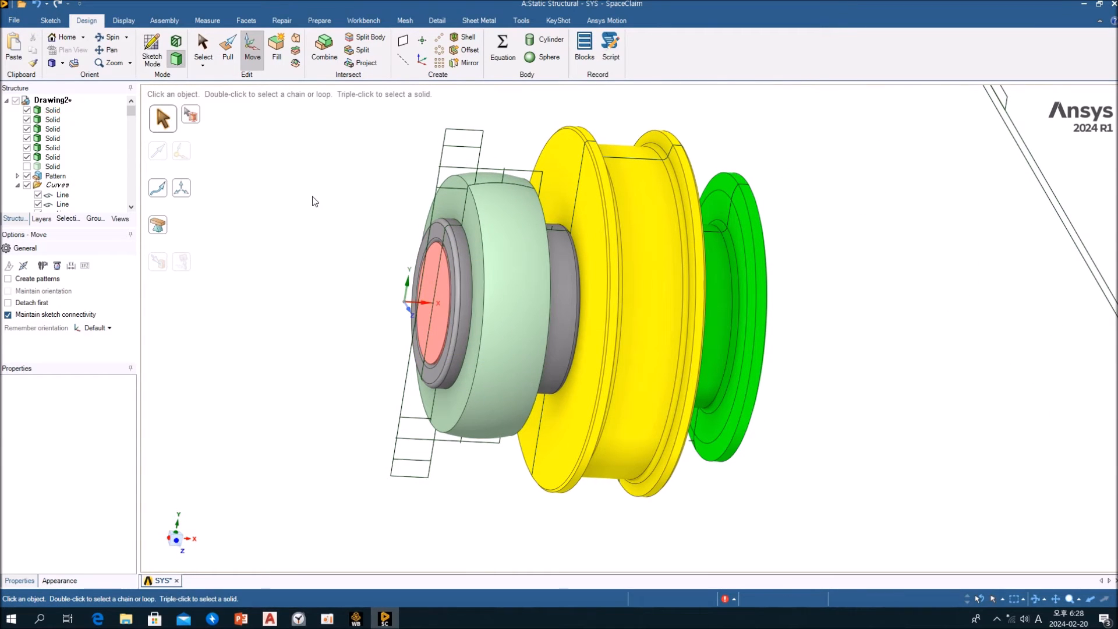
key(s)
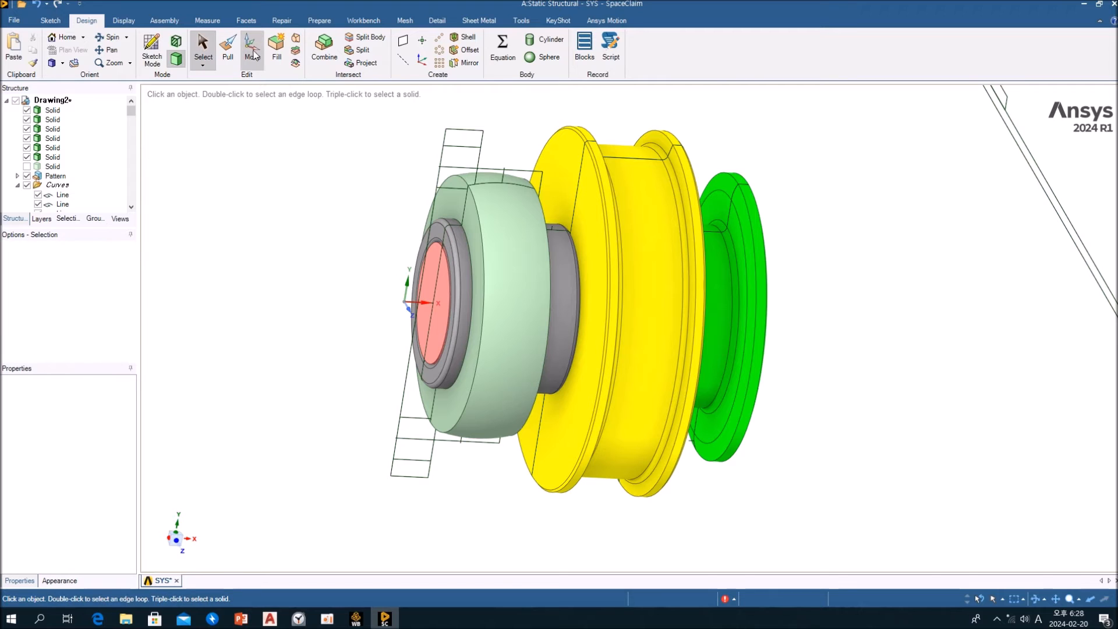
Move the shaft's end face on the housing side outward along the shaft axis by about 222 mm
click(254, 55)
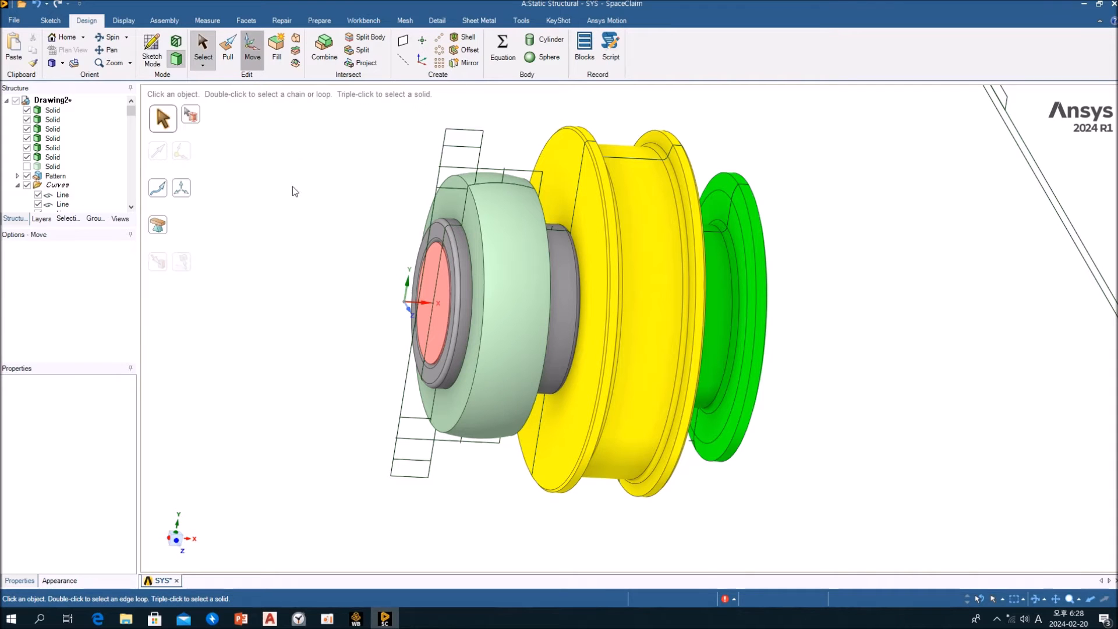
click(442, 294)
drag(390, 303, 214, 284)
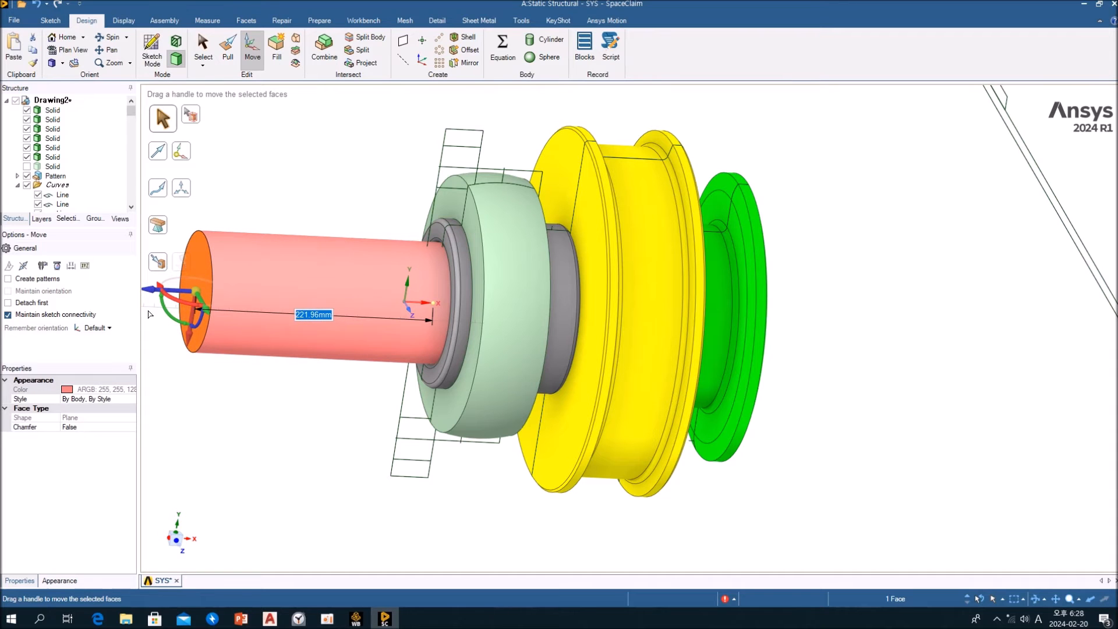
click(303, 169)
ctrl+middle_drag(338, 190, 390, 194)
mouse_move(413, 283)
middle_down()
mouse_move(417, 312)
mouse_move(449, 315)
mouse_move(434, 235)
mouse_move(419, 269)
middle_up()
scroll(416, 302, up, 3)
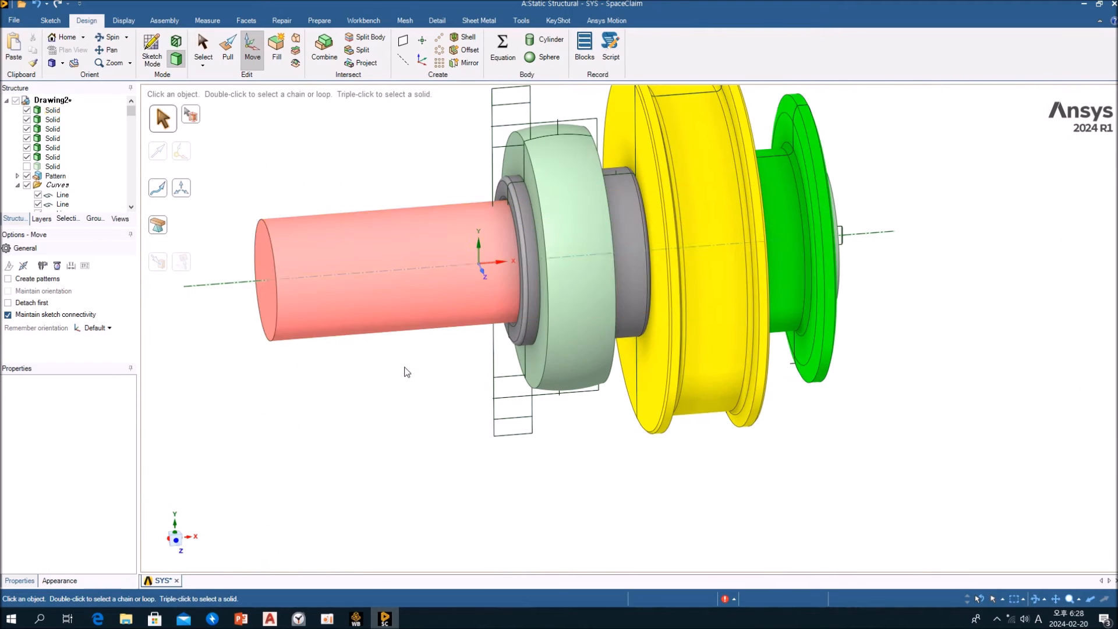
Show the blue bearing housing again and check where the lengthened shaft passes through it in a cross-section
click(27, 166)
mouse_move(404, 185)
middle_down()
mouse_move(376, 180)
mouse_move(394, 180)
middle_up()
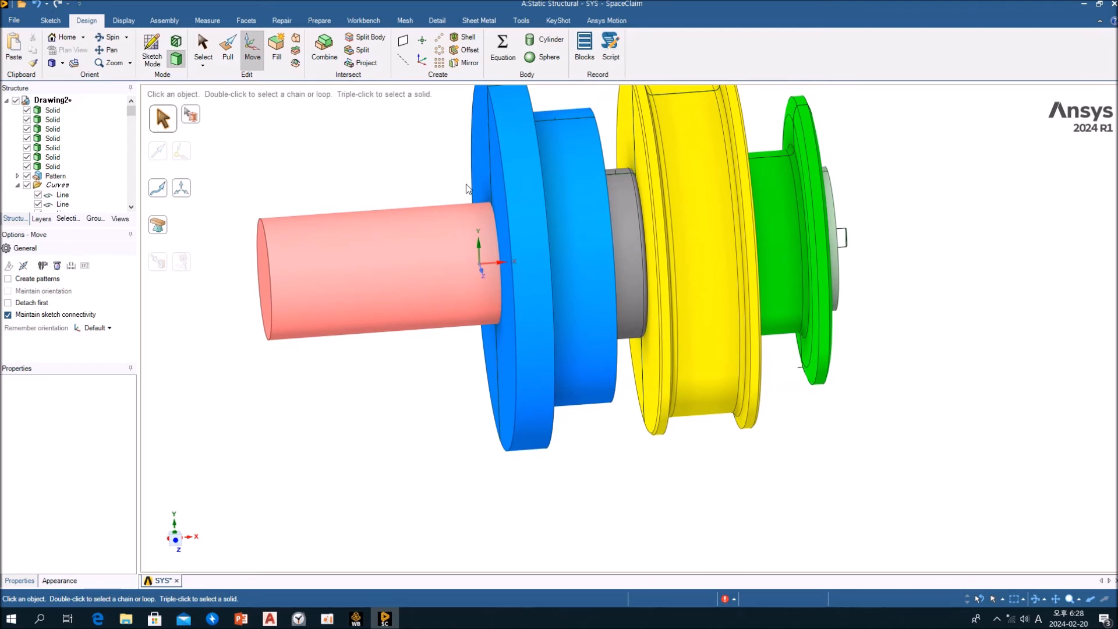
click(482, 272)
key(x)
scroll(498, 227, up, 4)
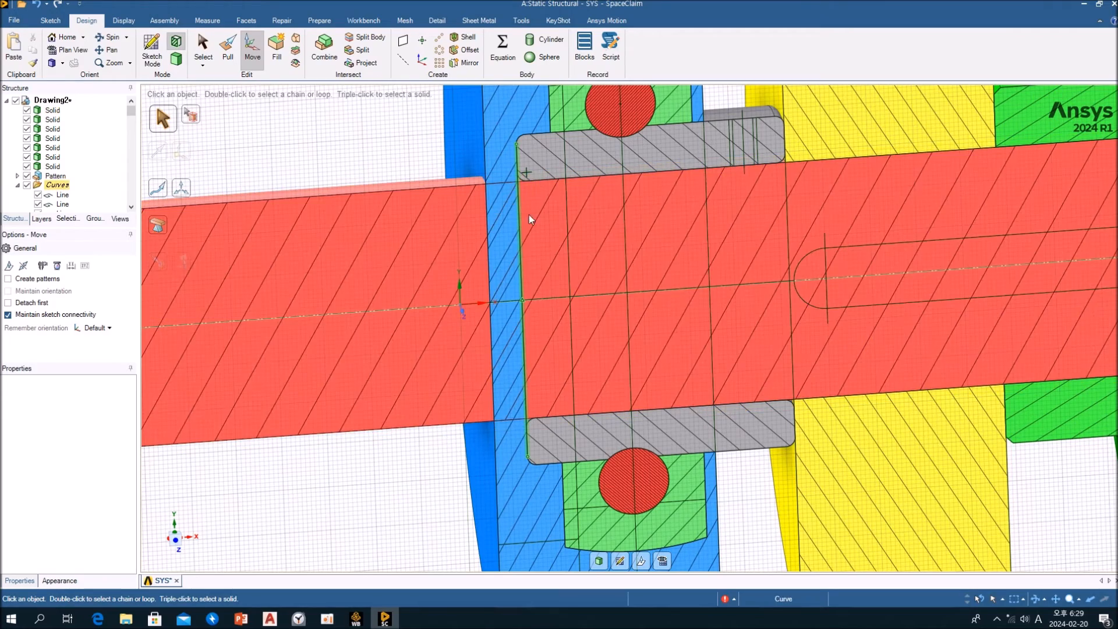
scroll(503, 224, down, 4)
scroll(505, 227, down, 1)
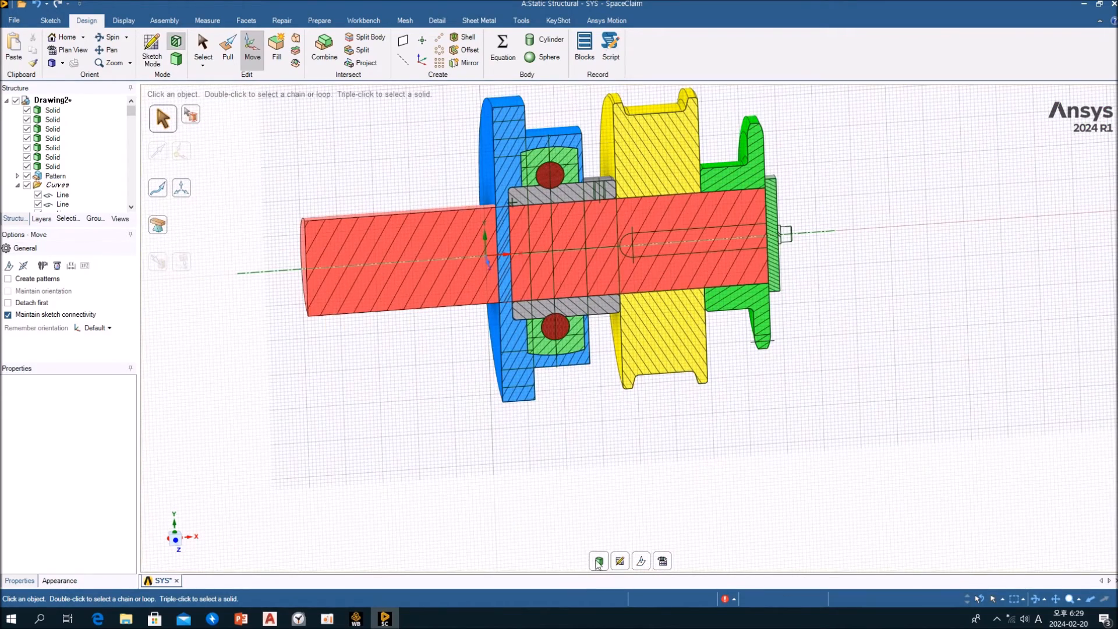
key(d)
middle_drag(368, 170, 386, 147)
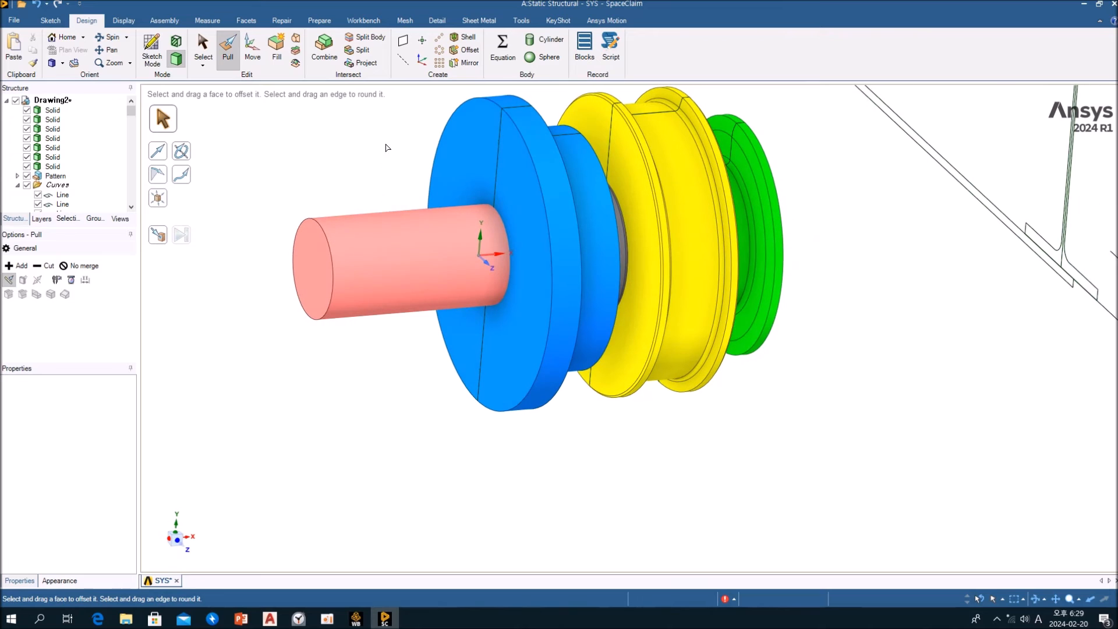
key(Escape)
Cut the blue housing with the shaft using Combine, keeping the cutter, and remove the piece overlapping the shaft
click(121, 22)
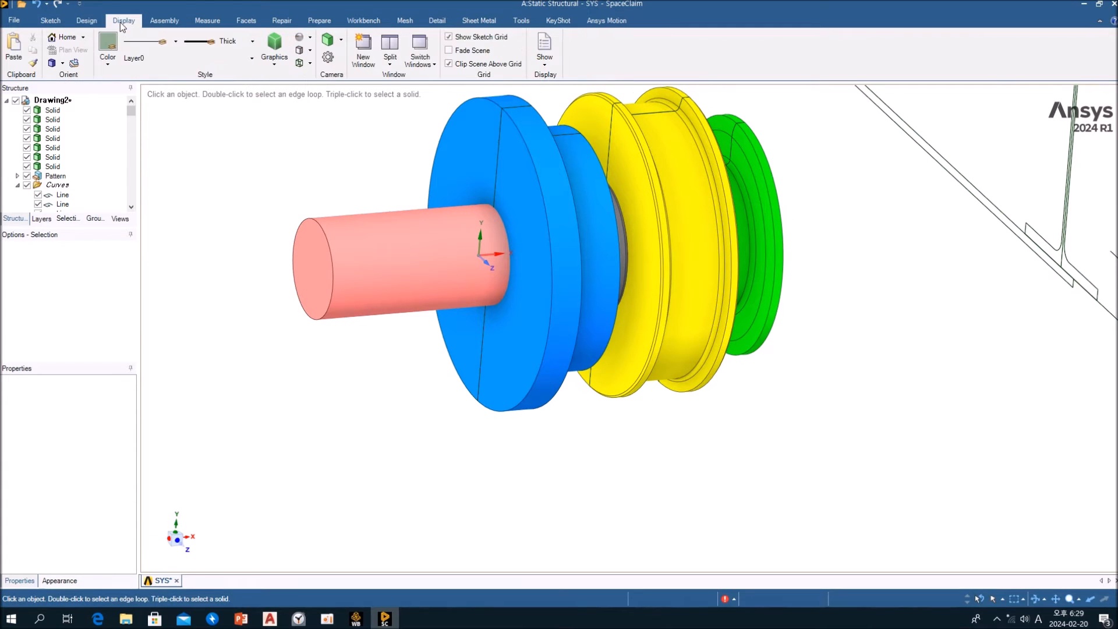
click(87, 21)
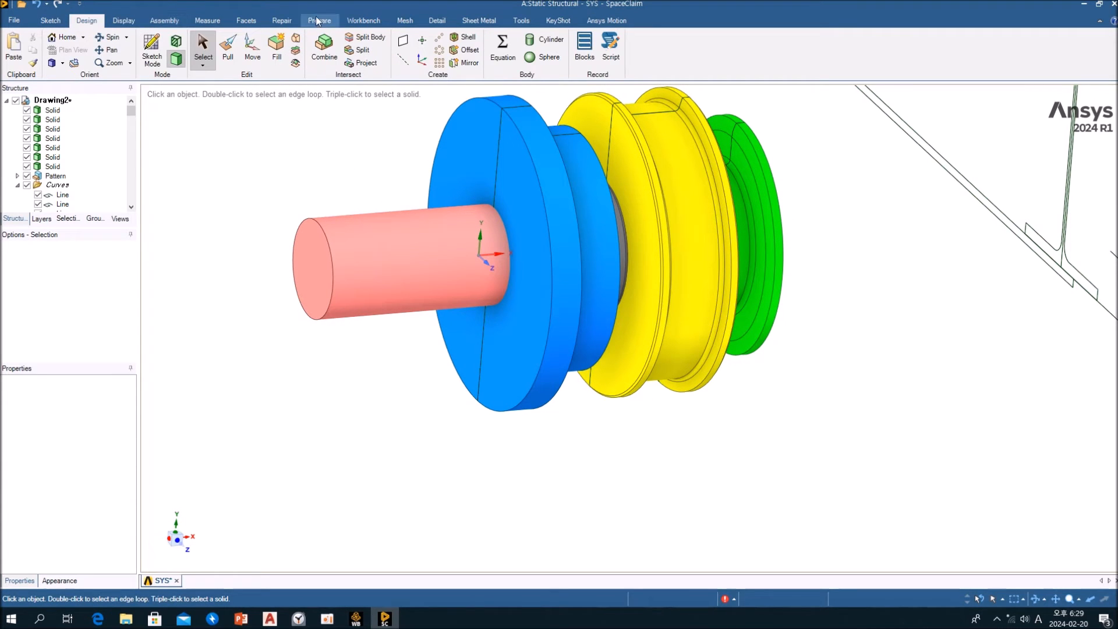
click(329, 45)
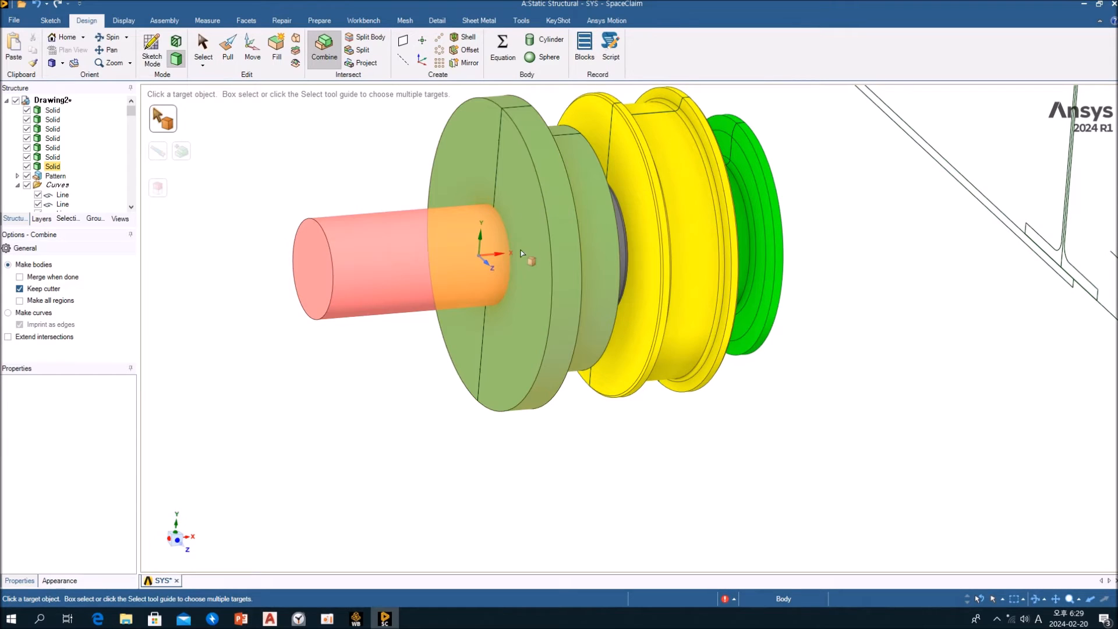
click(544, 173)
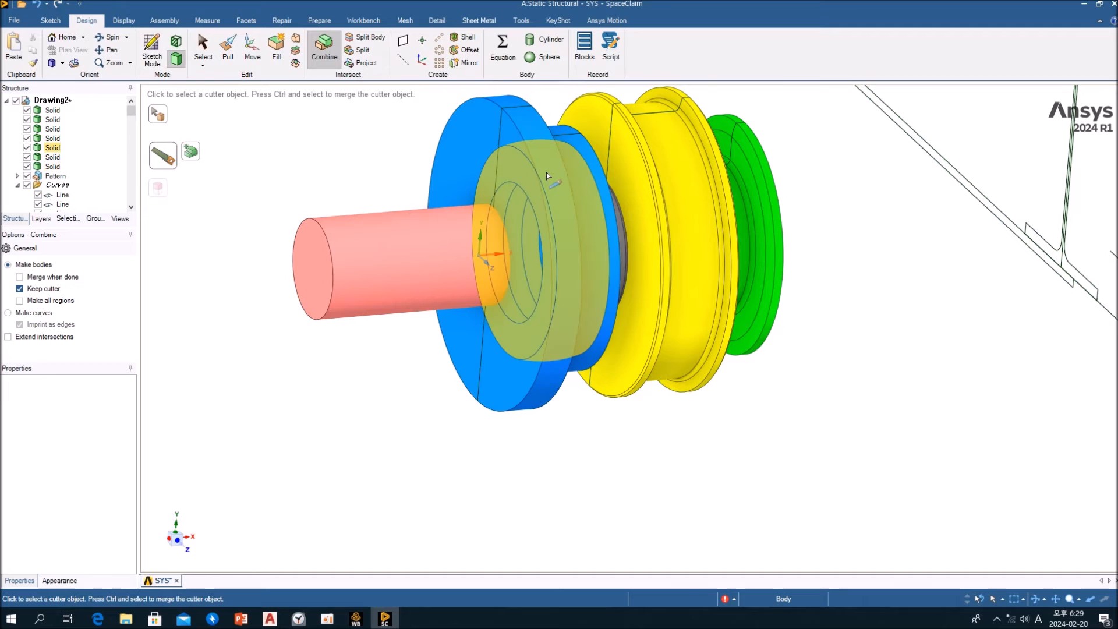
click(466, 241)
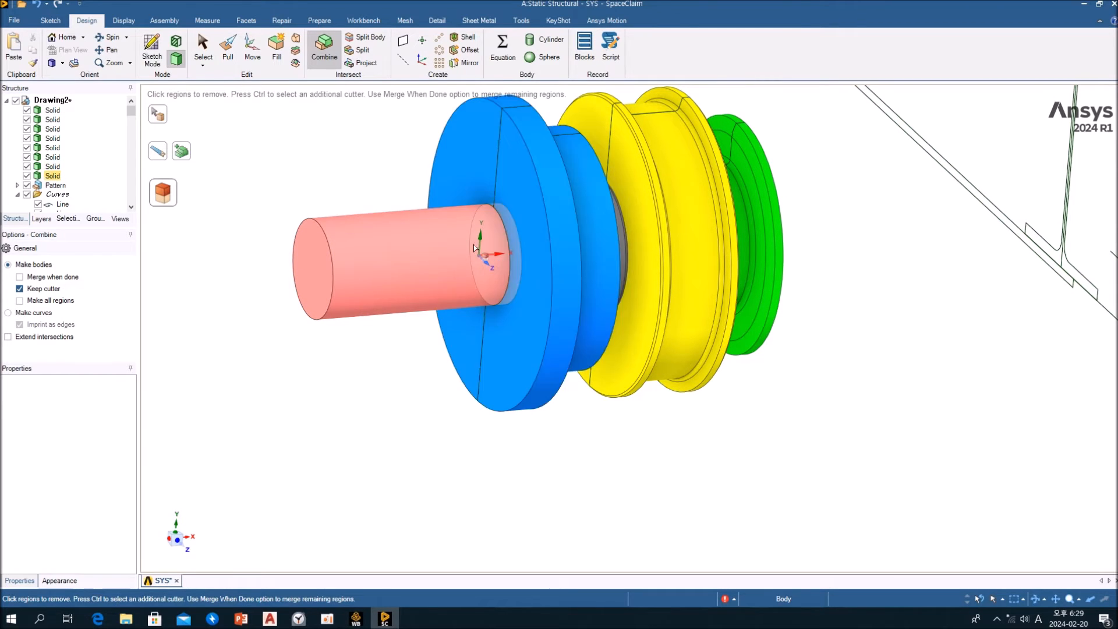
click(497, 243)
key(Escape)
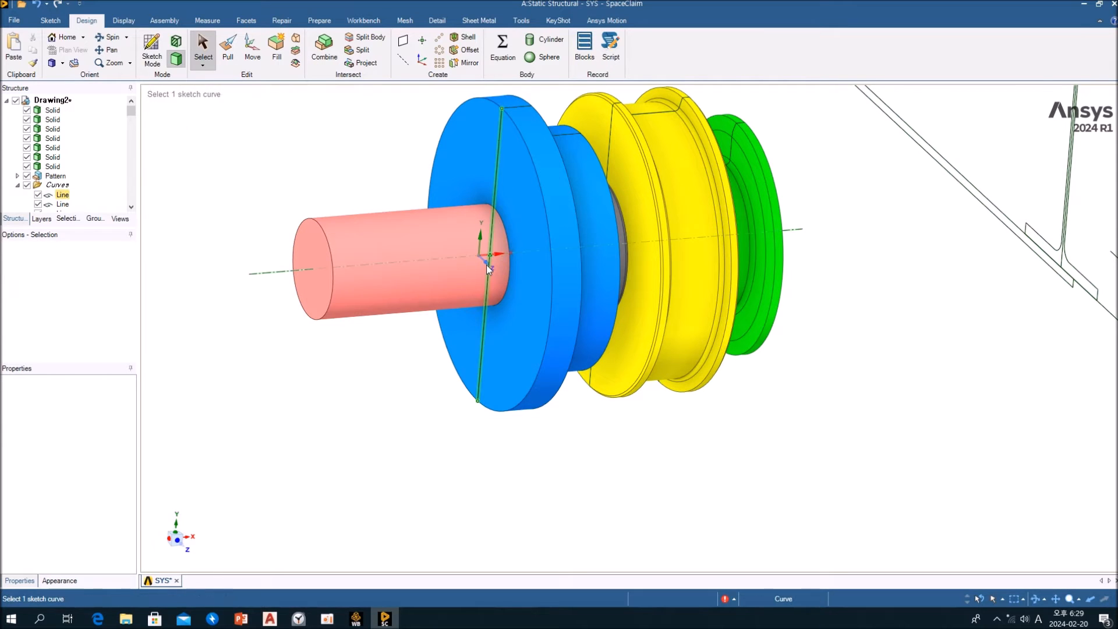
Examine the fit of the shaft, housing, bearing, wheel and sprocket in a cross-section along the shaft axis
click(487, 261)
mouse_move(447, 270)
middle_down()
mouse_move(418, 276)
mouse_move(443, 279)
middle_up()
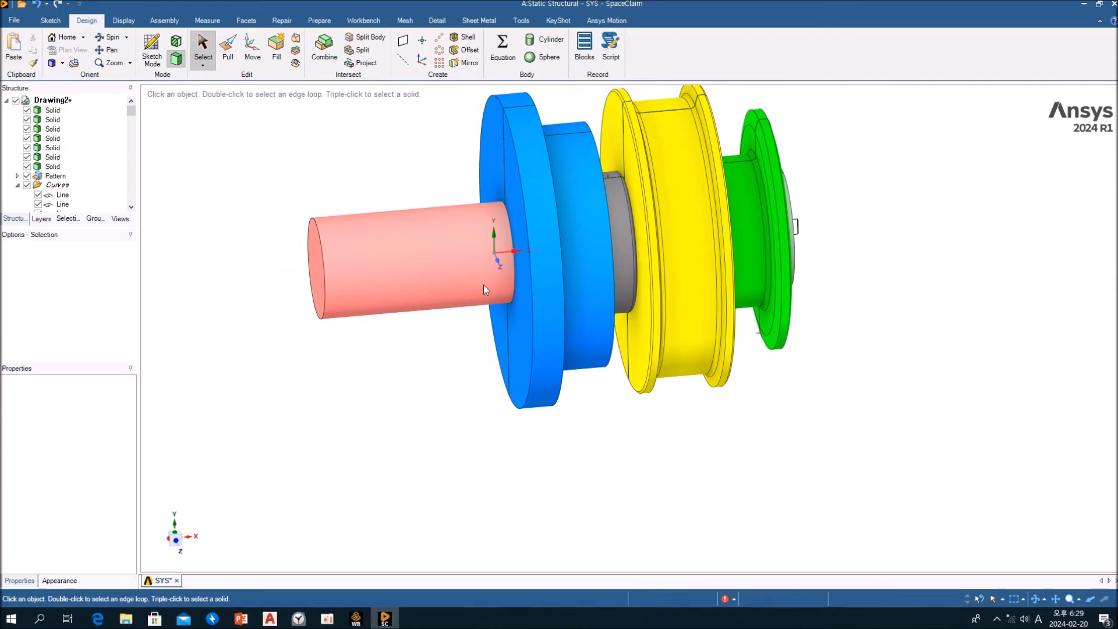
click(497, 262)
key(x)
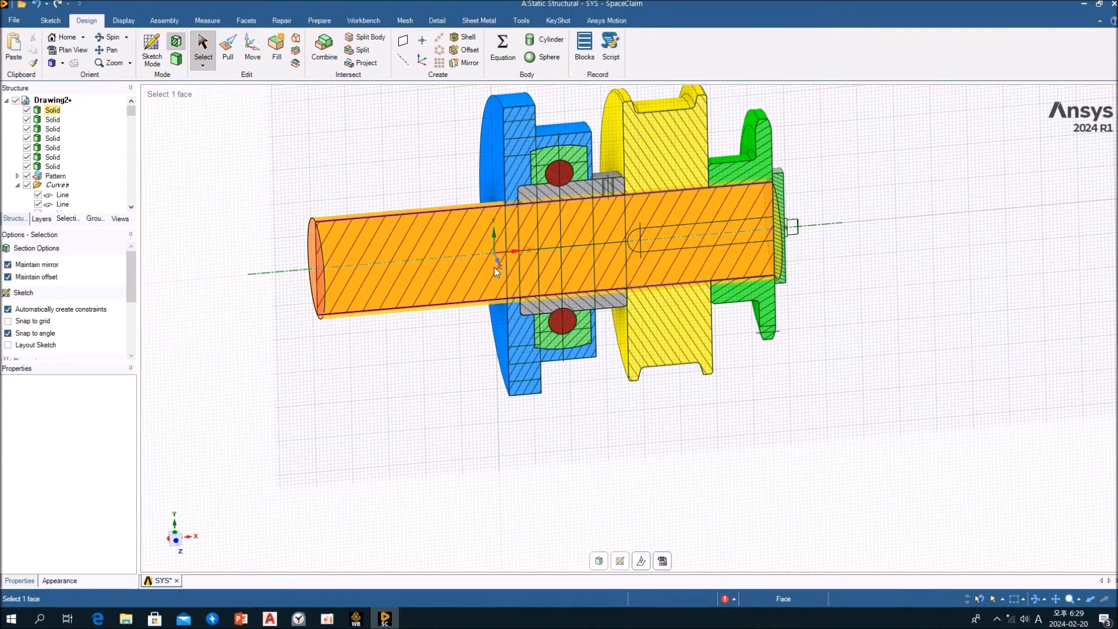
scroll(495, 259, up, 5)
mouse_move(523, 269)
middle_down()
mouse_move(512, 231)
mouse_move(577, 277)
mouse_move(538, 264)
middle_up()
scroll(536, 265, down, 4)
shift+middle_drag(605, 293, 548, 312)
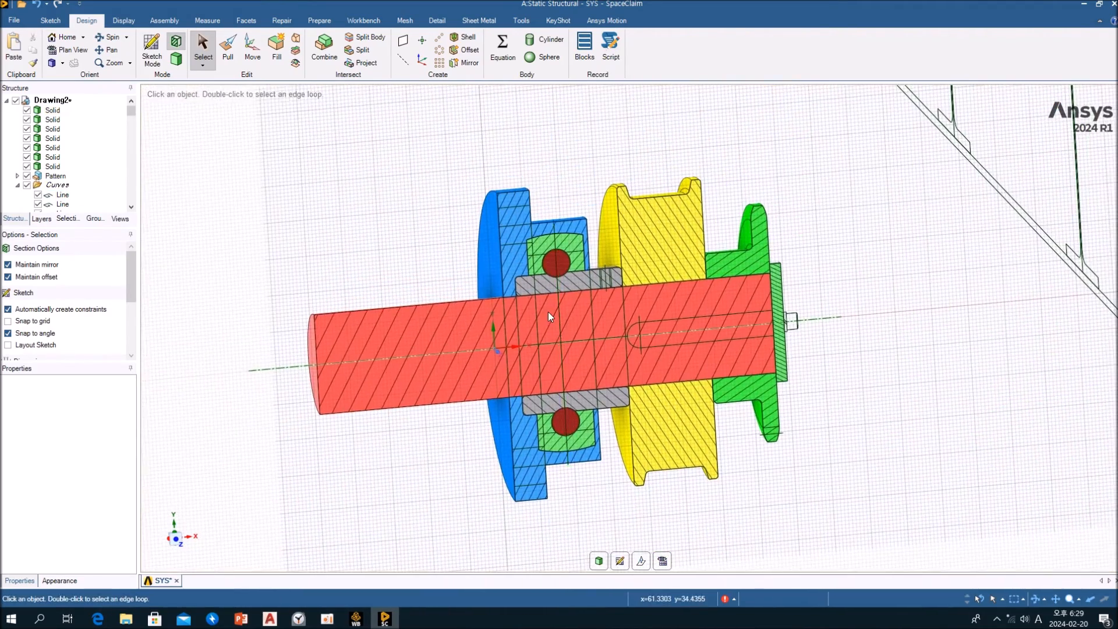
scroll(548, 312, up, 3)
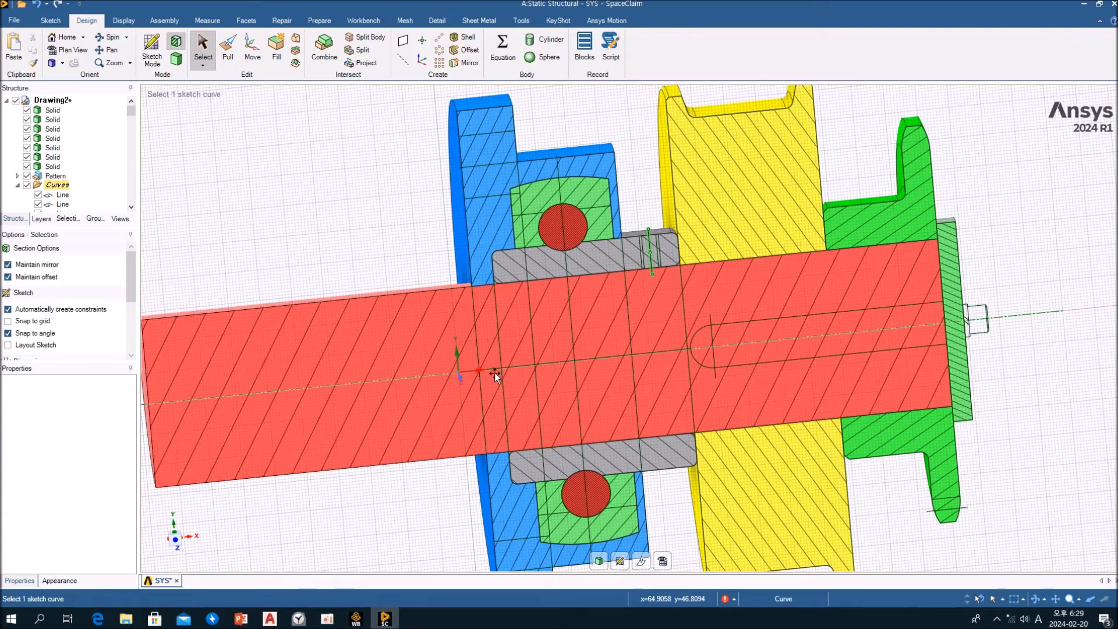
middle_drag(916, 194, 880, 204)
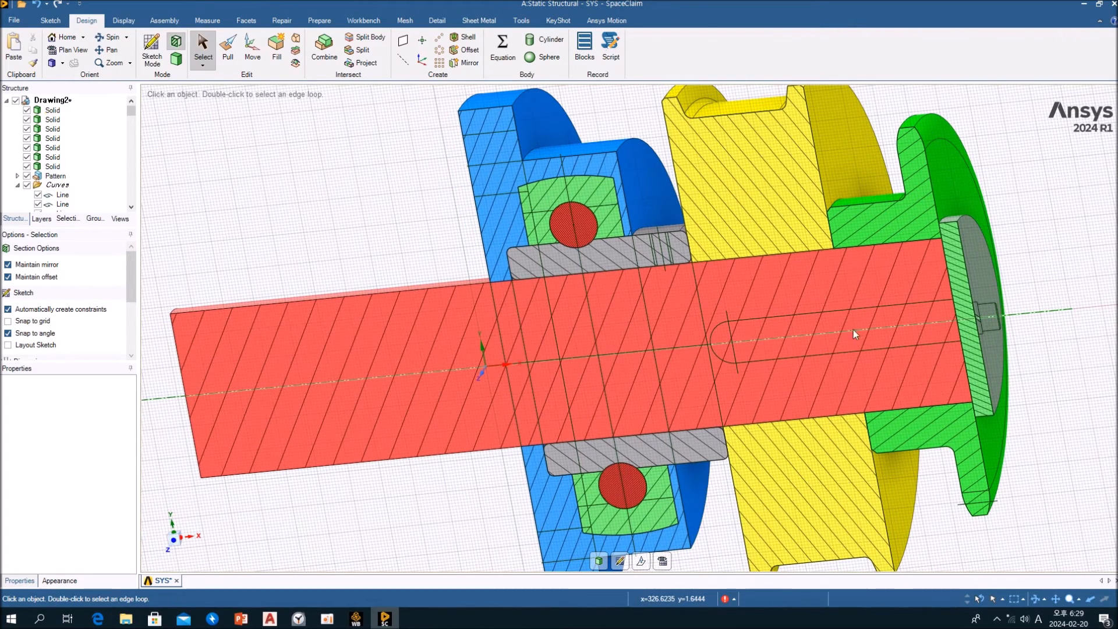
middle_drag(798, 351, 828, 339)
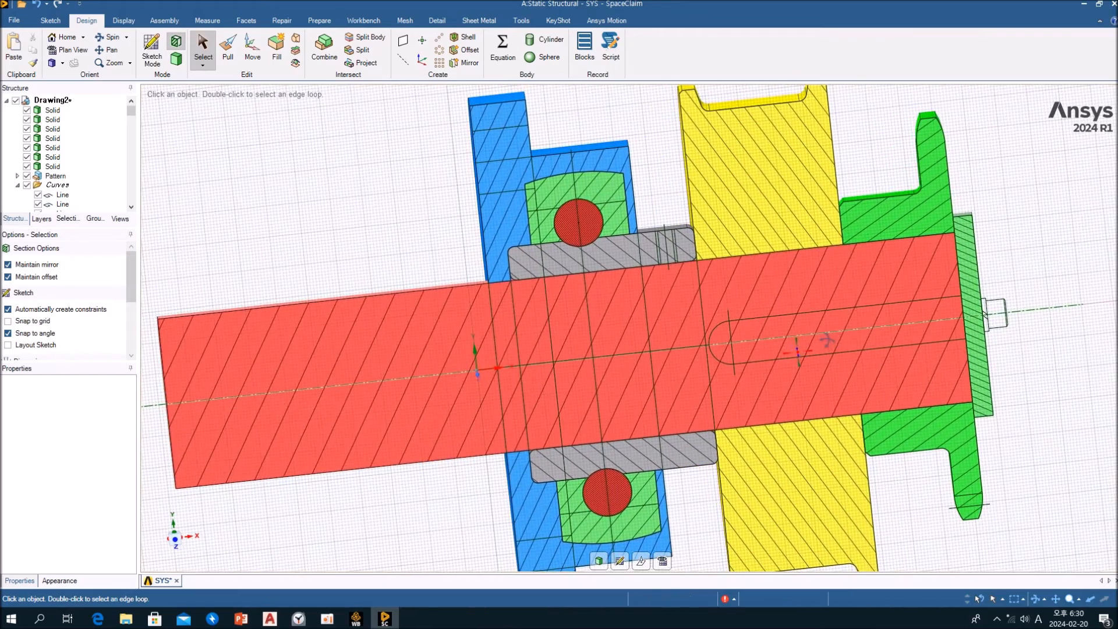
middle_drag(955, 287, 630, 161)
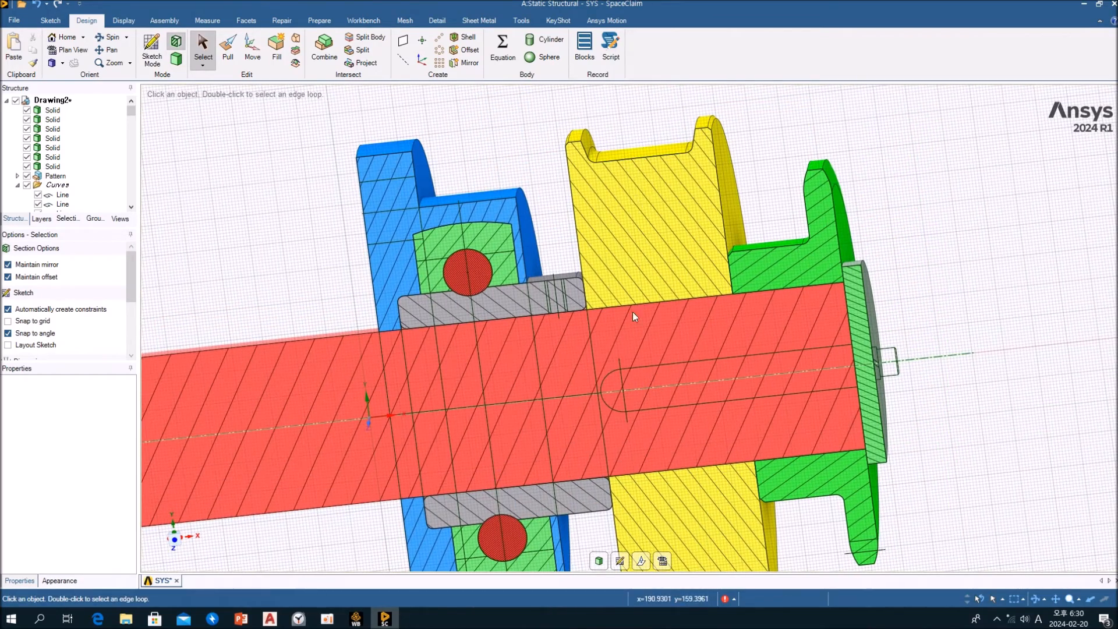
click(598, 563)
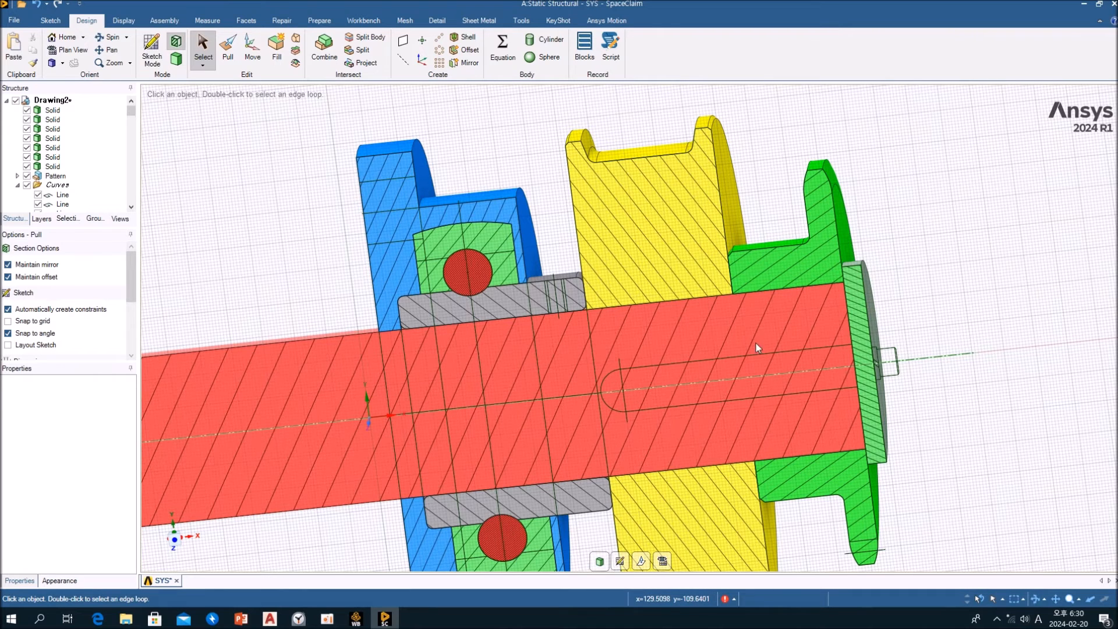
shift+middle_drag(866, 323, 743, 337)
scroll(671, 285, down, 4)
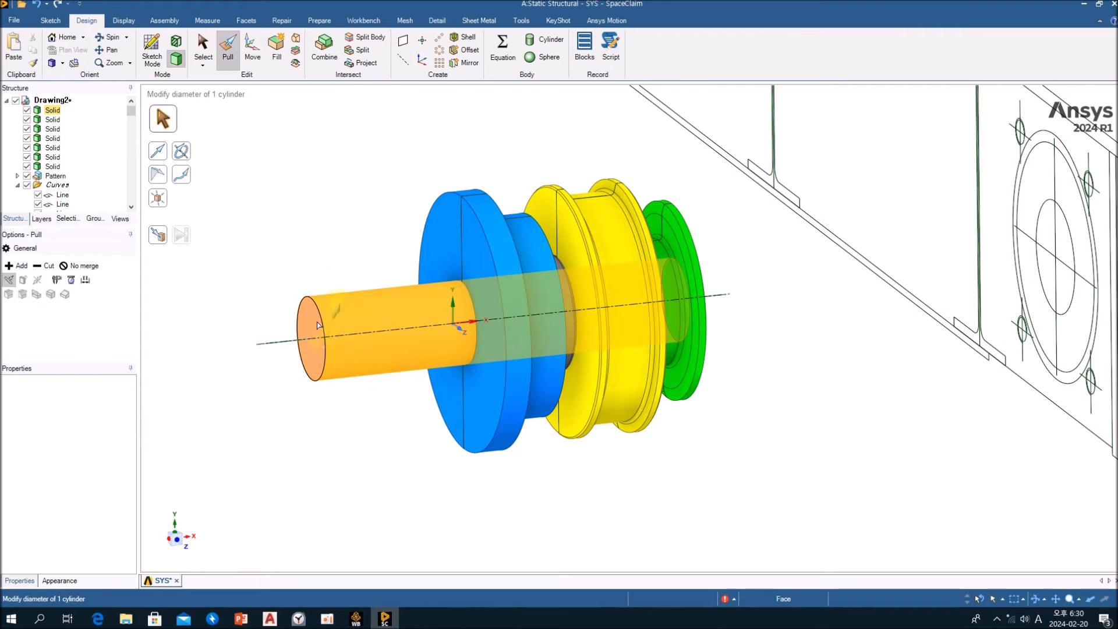
click(603, 210)
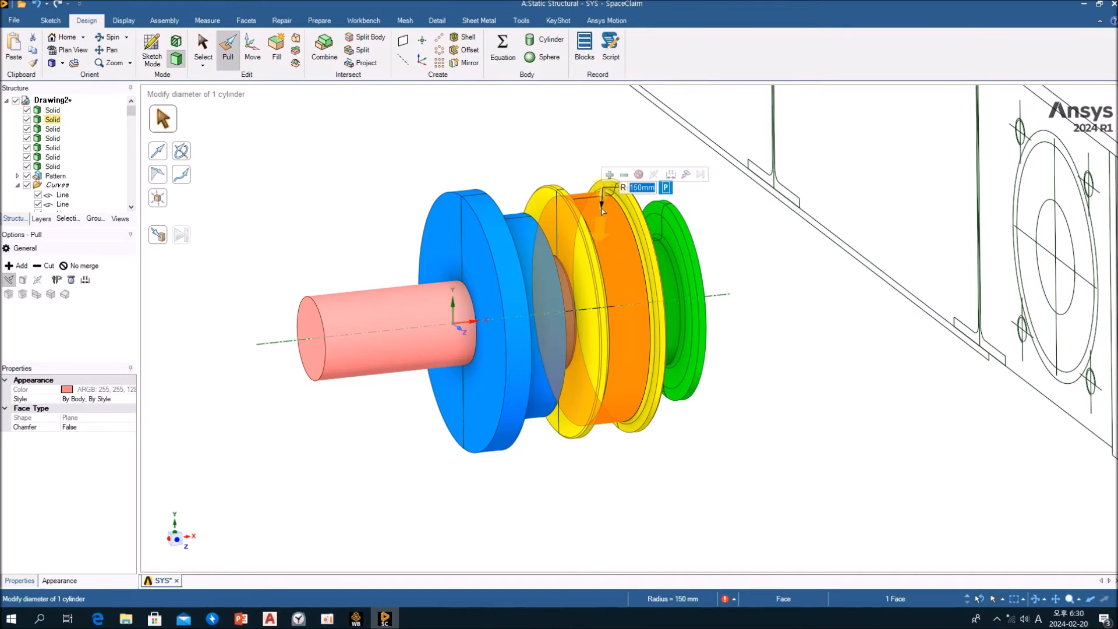
click(770, 349)
key(Escape)
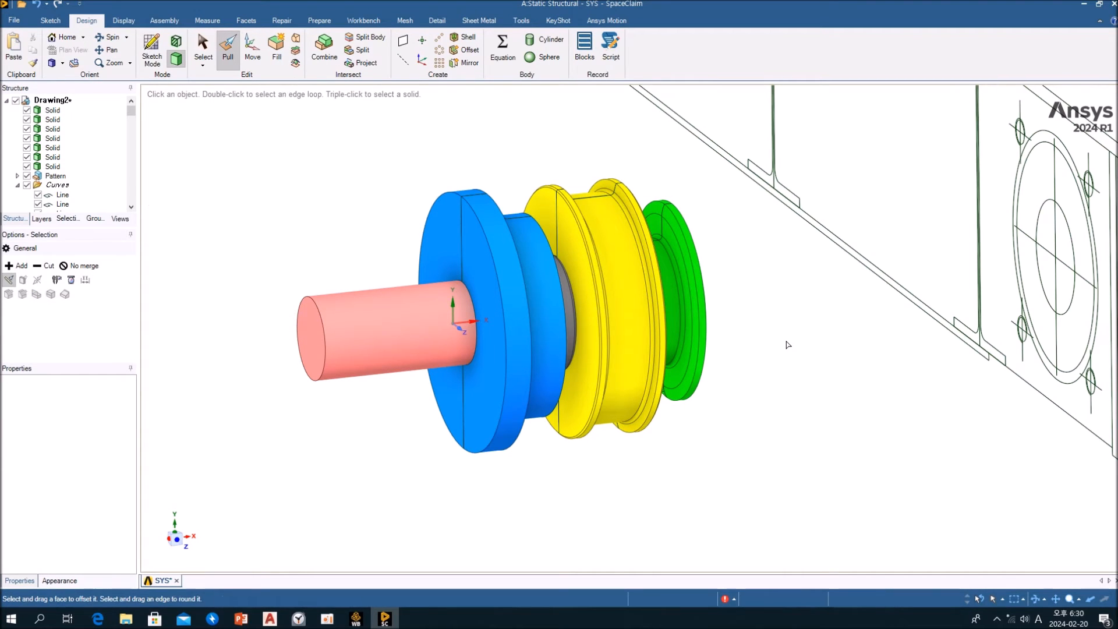
middle_drag(776, 336, 662, 387)
scroll(687, 340, down, 2)
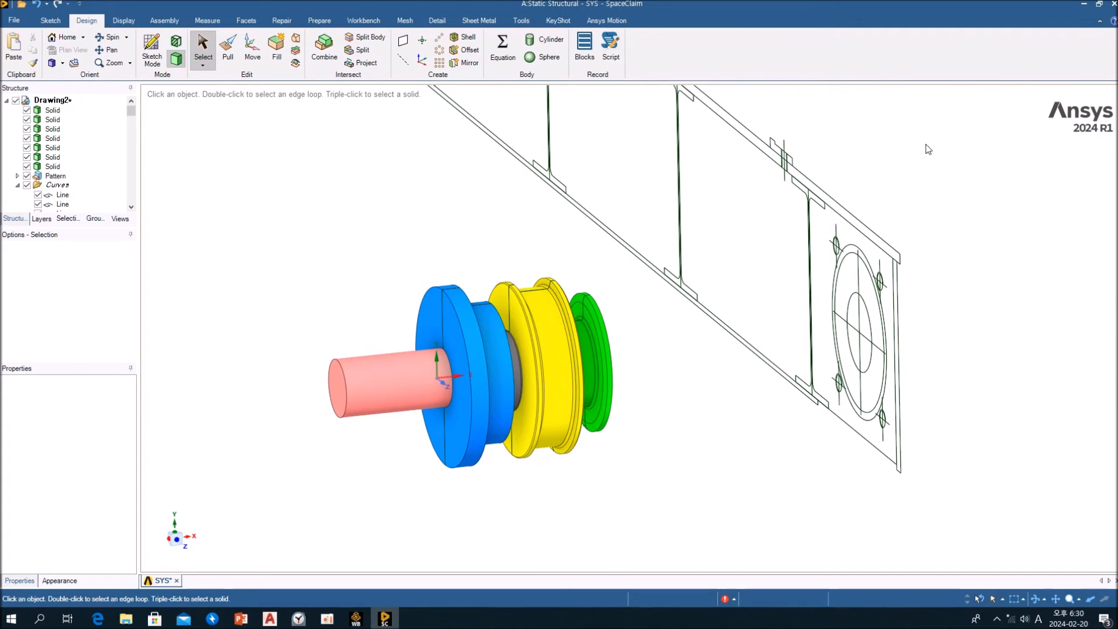
Switch to Workbench and open the Static Structural system's Model in Mechanical
click(1085, 7)
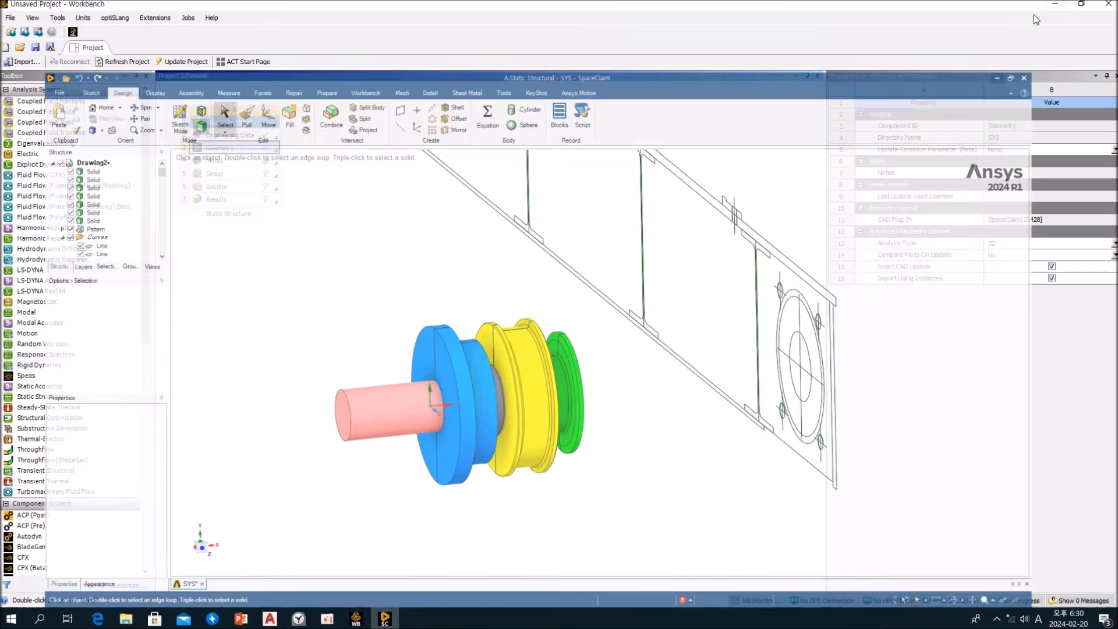
double_click(239, 167)
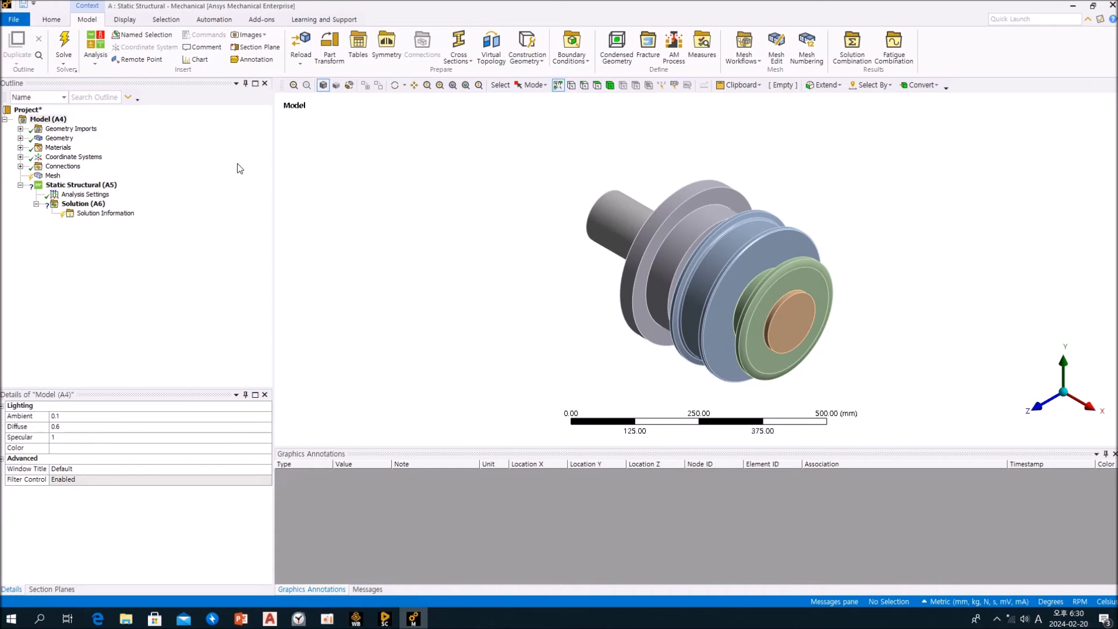
middle_drag(430, 327, 460, 272)
Look through the imported solid bodies listed under Geometry
click(20, 138)
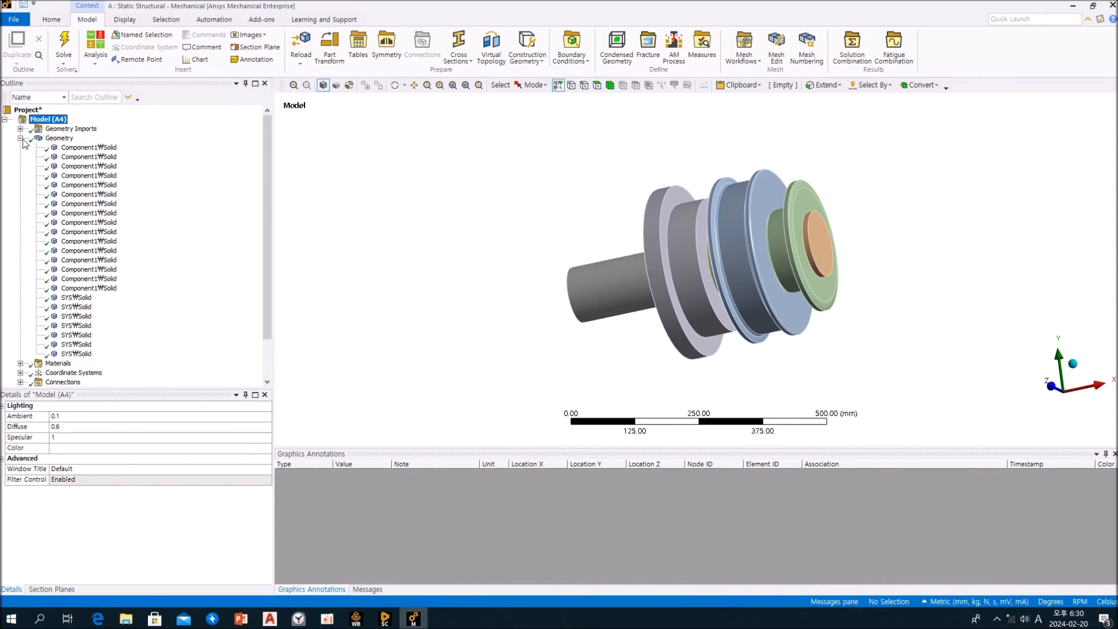
click(95, 149)
key(Down)
key(Down)
key(Down)
key(Down)
key(Down)
key(Down)
key(Down)
key(Down)
key(Down)
key(Down)
key(Down)
key(Down)
key(Down)
key(Down)
key(Down)
key(Down)
key(Down)
key(Down)
key(Down)
key(Down)
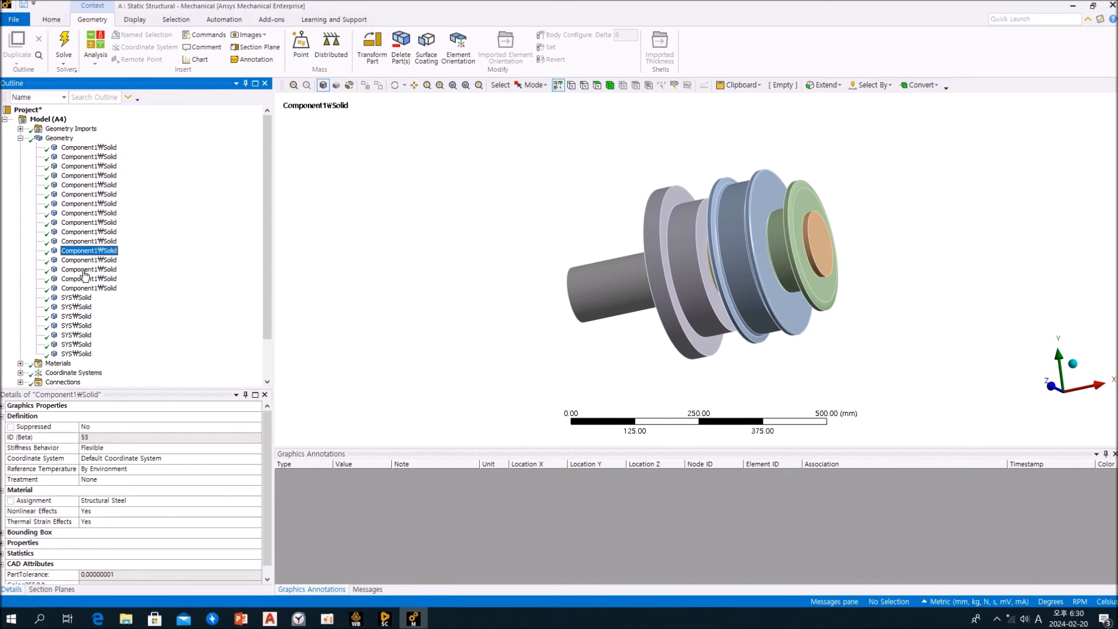
click(21, 138)
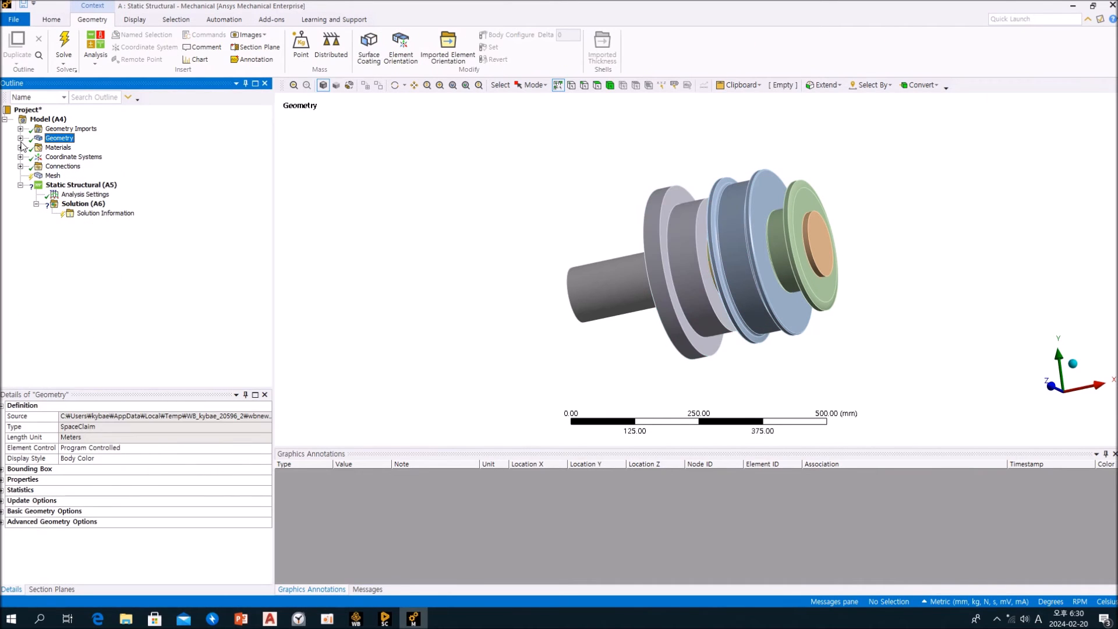
click(1072, 8)
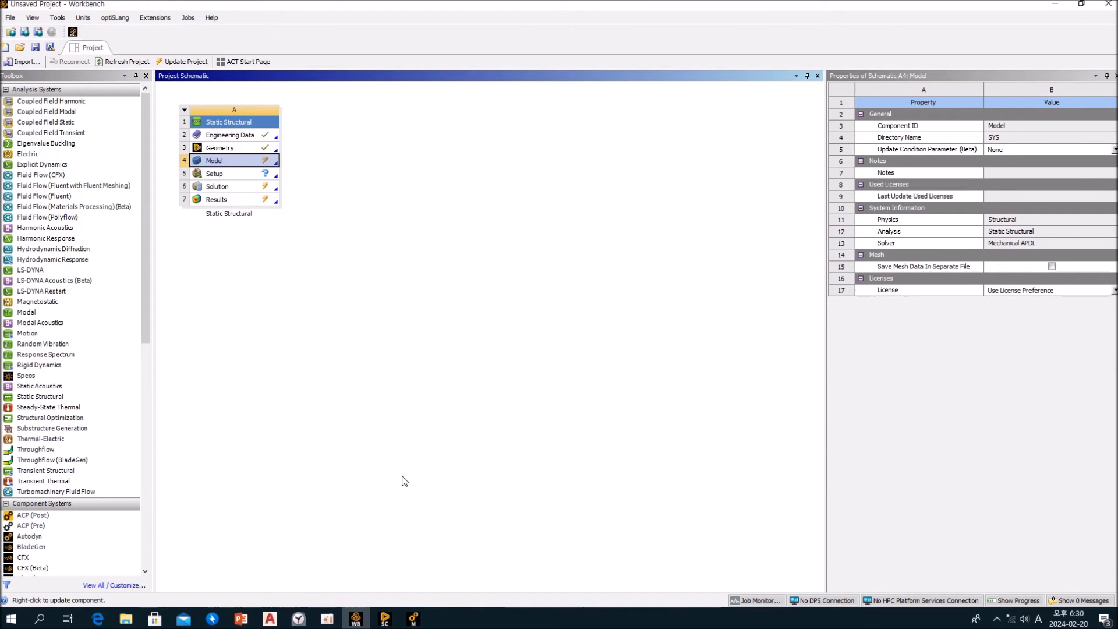
click(413, 619)
middle_drag(521, 282, 522, 257)
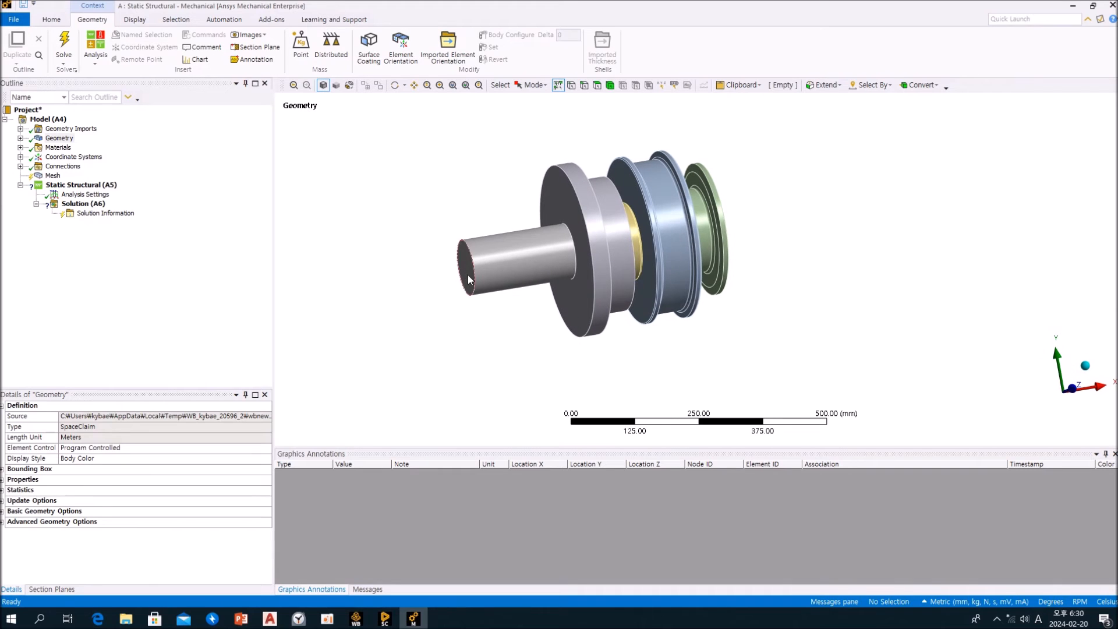
View the assembly along the X axis and create a vertical section plane through the shaft centre
click(178, 283)
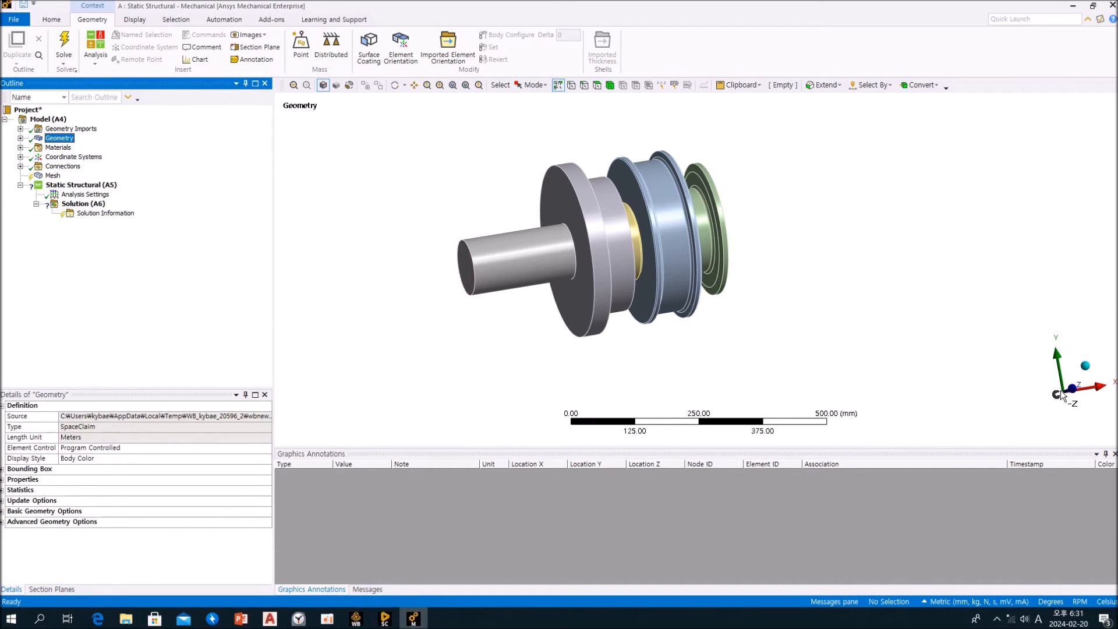
click(1070, 395)
click(1104, 401)
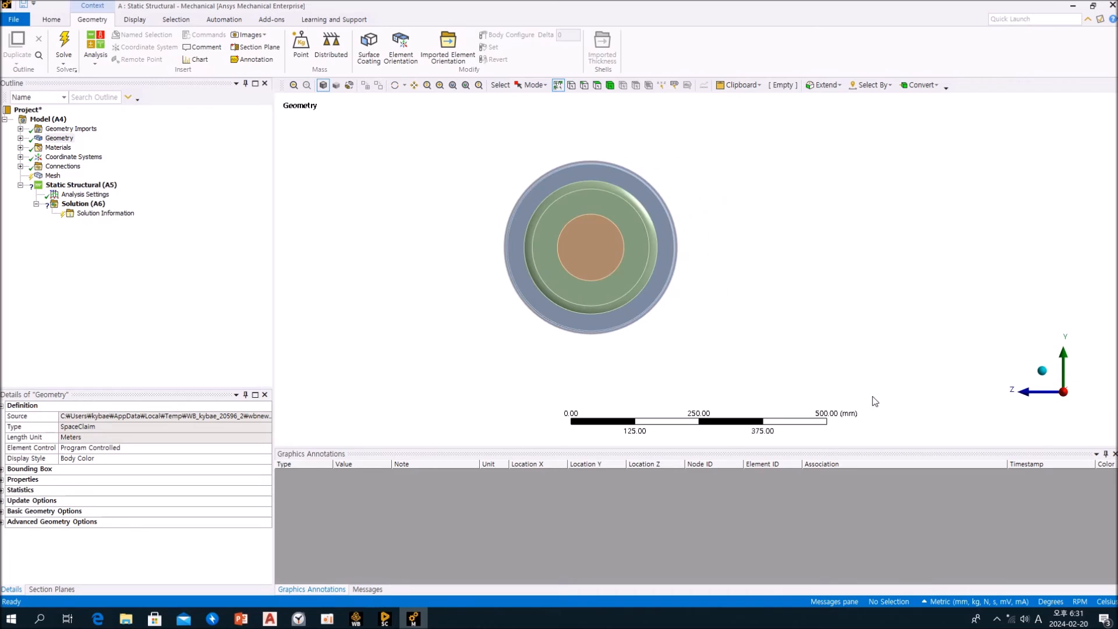
click(52, 590)
click(16, 408)
drag(591, 149, 590, 352)
Examine the sectioned shaft, bearing, housing, wheel and sprocket up close to check how the bodies meet
middle_drag(590, 352, 719, 253)
scroll(592, 227, up, 2)
scroll(538, 208, up, 2)
ctrl+middle_drag(538, 208, 750, 331)
scroll(699, 323, up, 3)
middle_drag(629, 315, 677, 286)
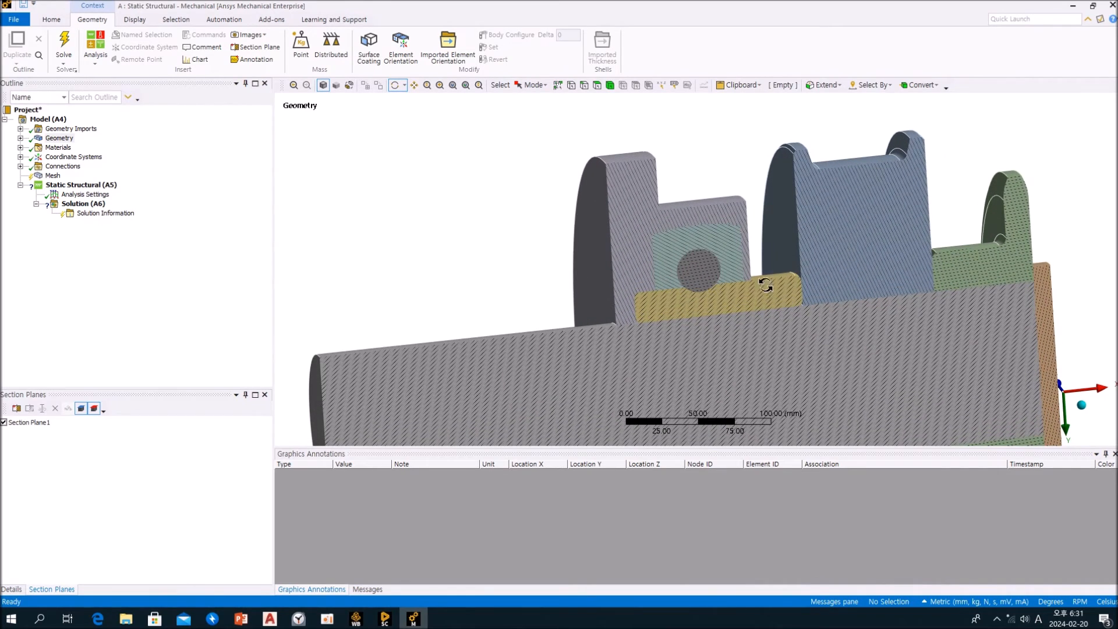
Look through the contact regions listed under Connections, from the first up to Contact Region 12, checking their contact and target bodies
ctrl+middle_drag(809, 266, 687, 236)
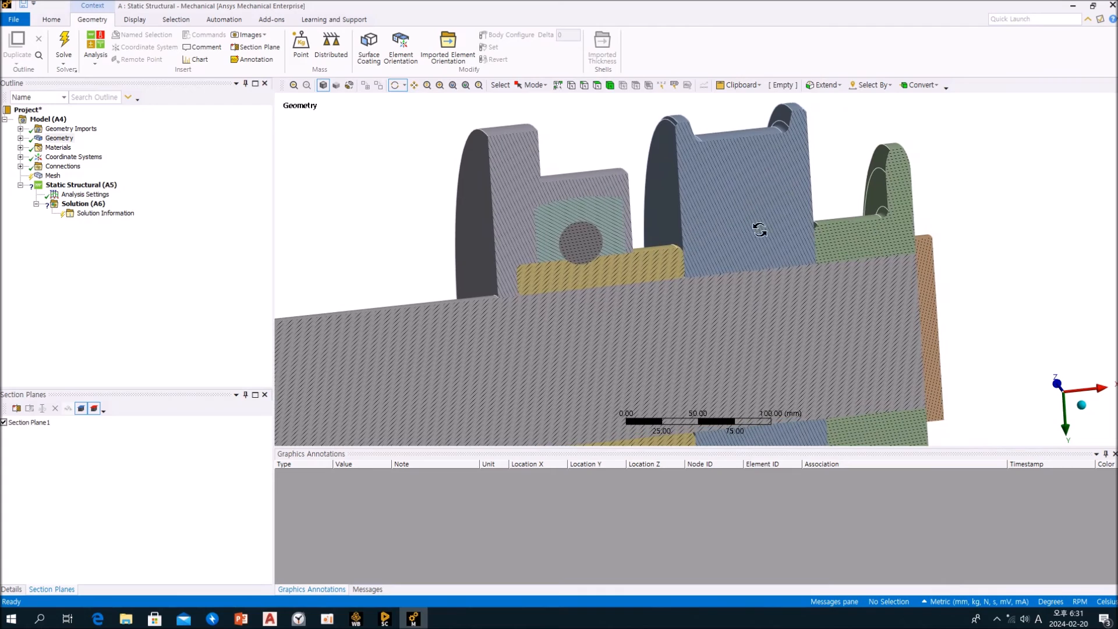
mouse_move(687, 286)
middle_down()
mouse_move(649, 274)
mouse_move(687, 297)
middle_up()
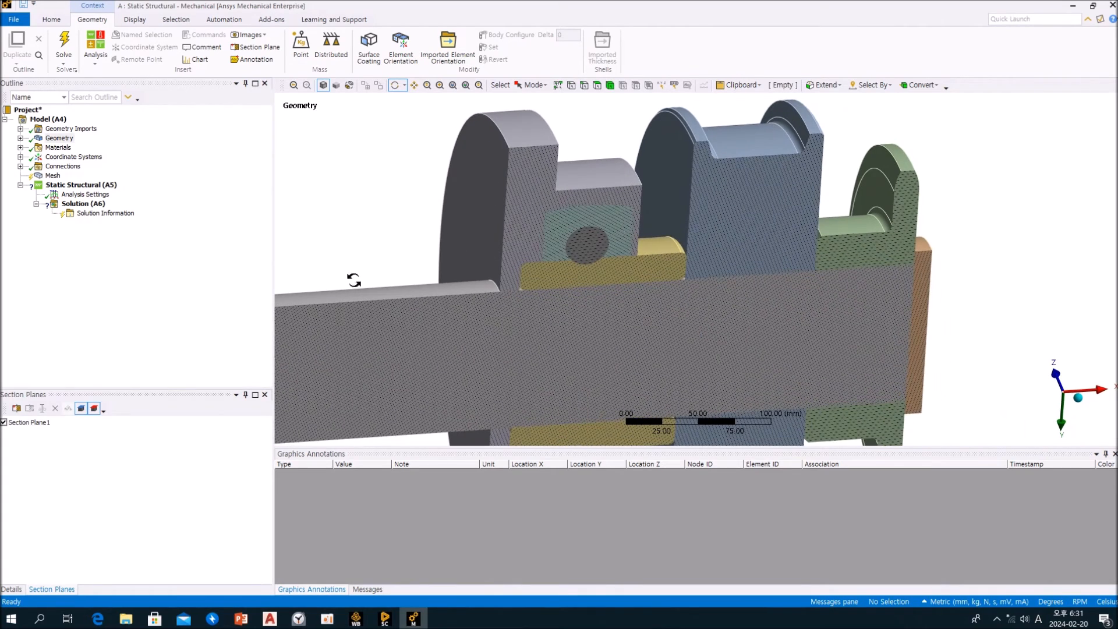
click(165, 272)
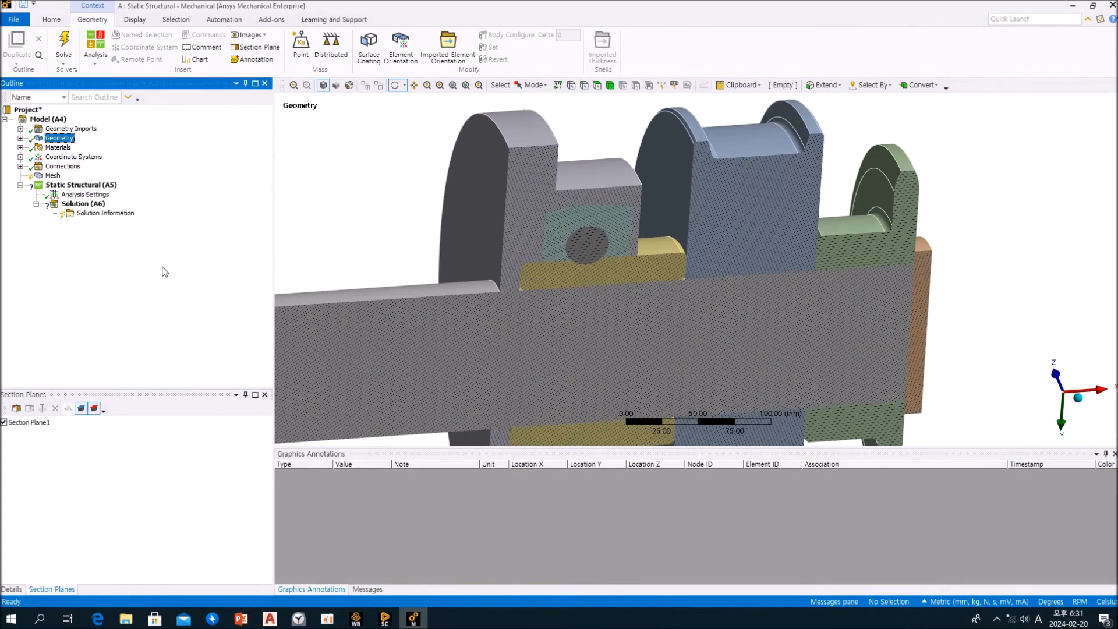
click(21, 166)
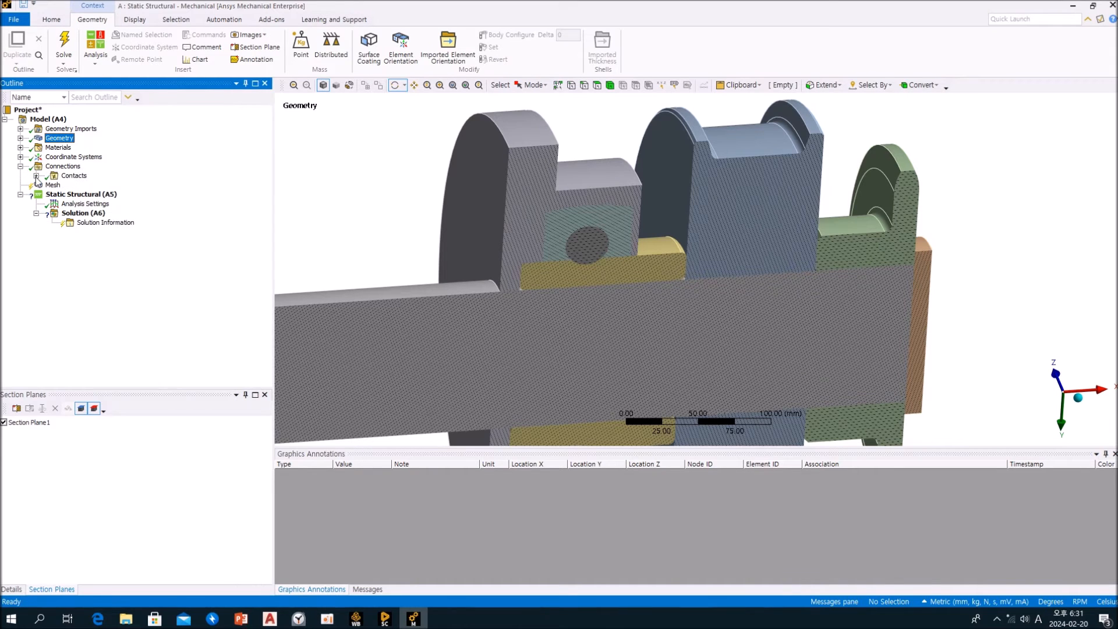
click(36, 176)
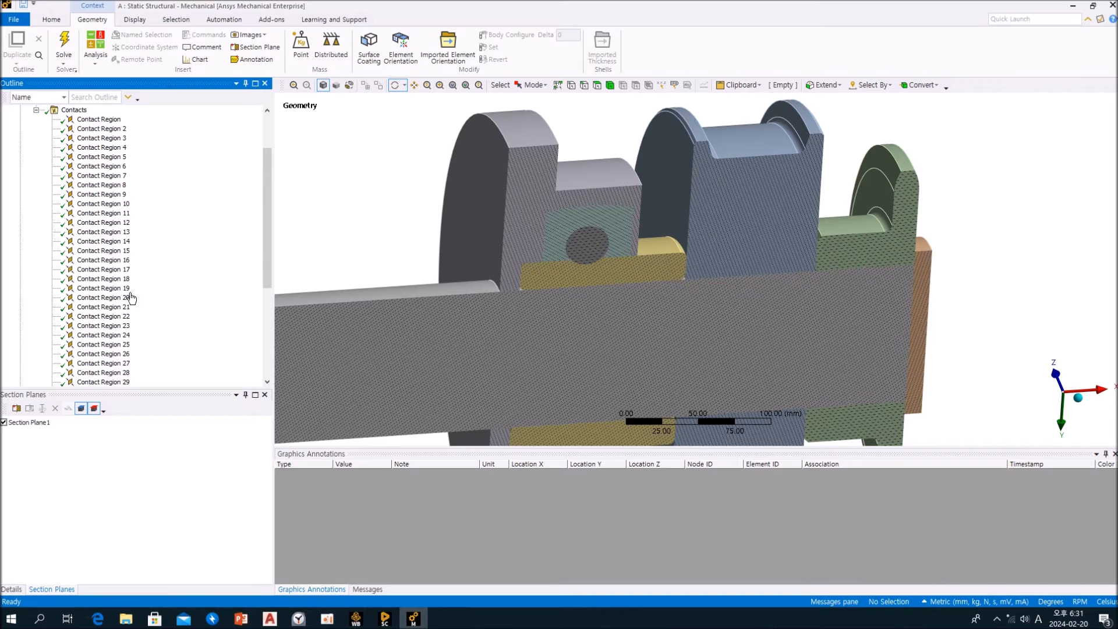
drag(269, 226, 261, 185)
click(97, 186)
click(99, 195)
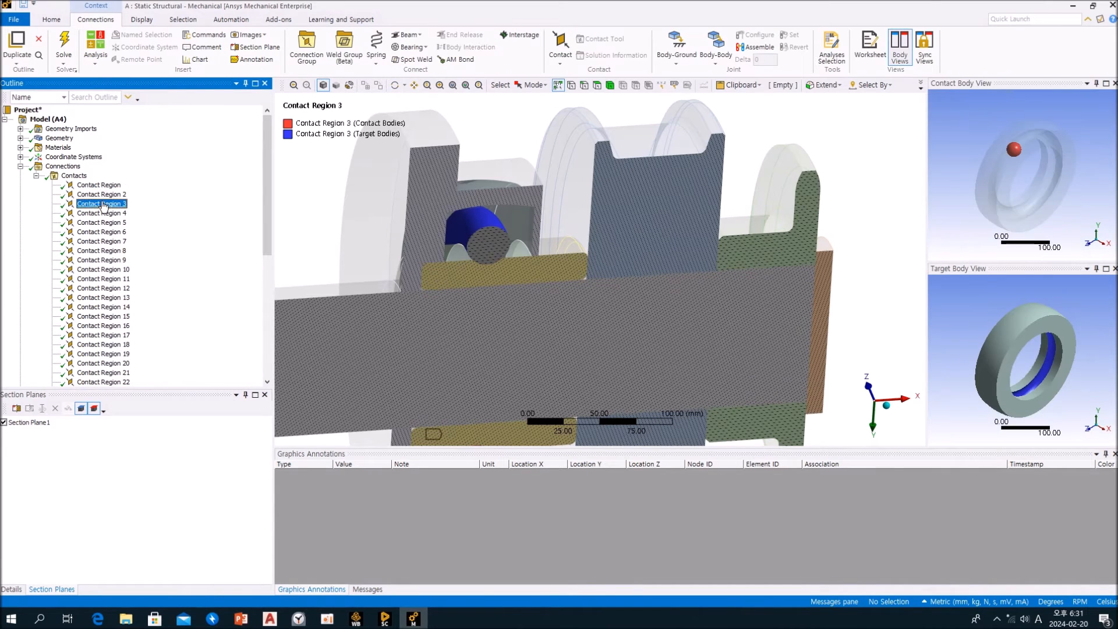
click(100, 222)
click(101, 250)
click(101, 269)
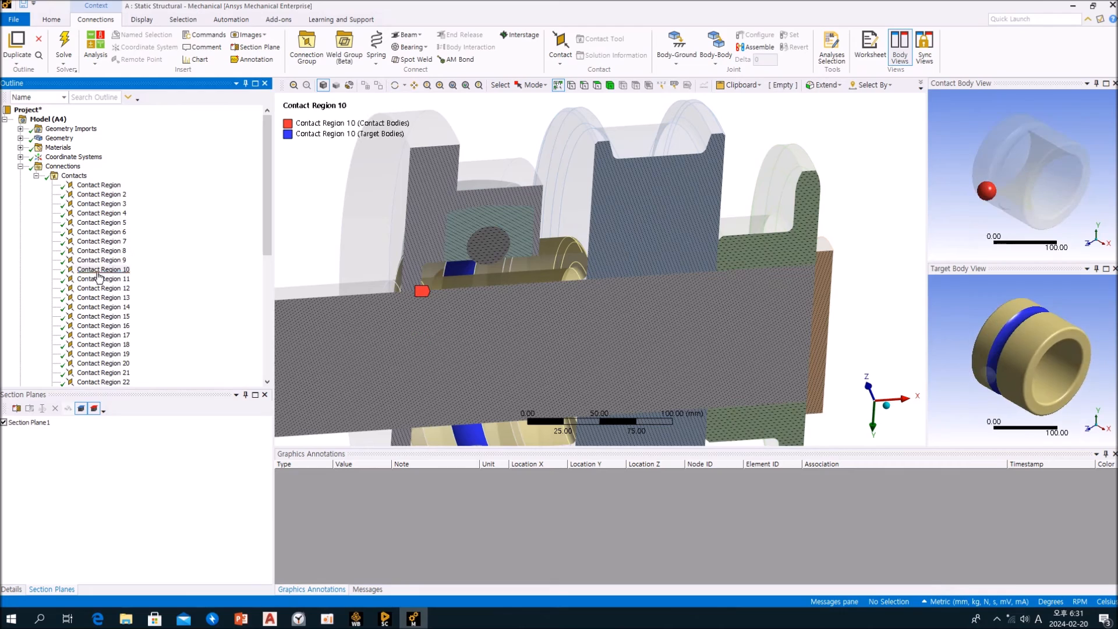
click(99, 287)
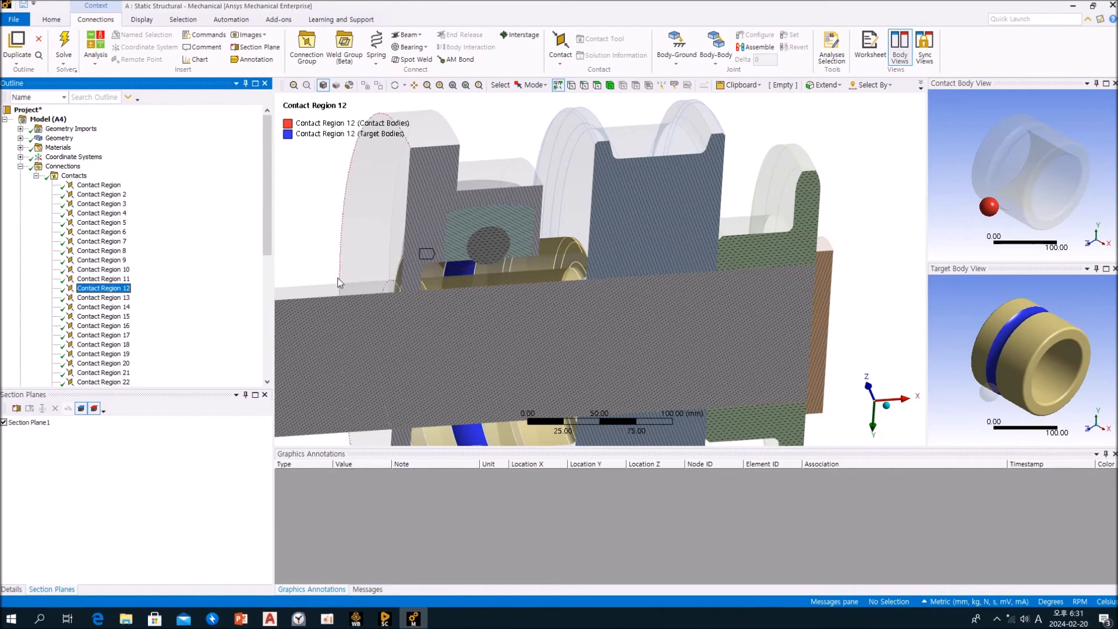
middle_drag(466, 267, 446, 230)
click(145, 227)
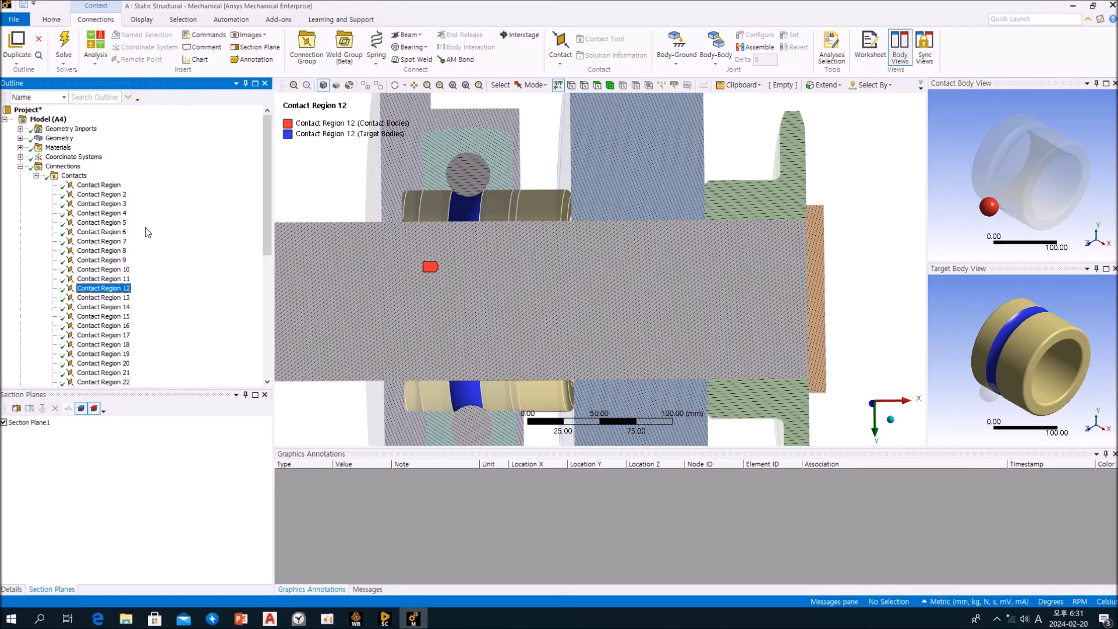
Review the first contact region's details and the contact types available for the ball and bearing ring faces
click(83, 178)
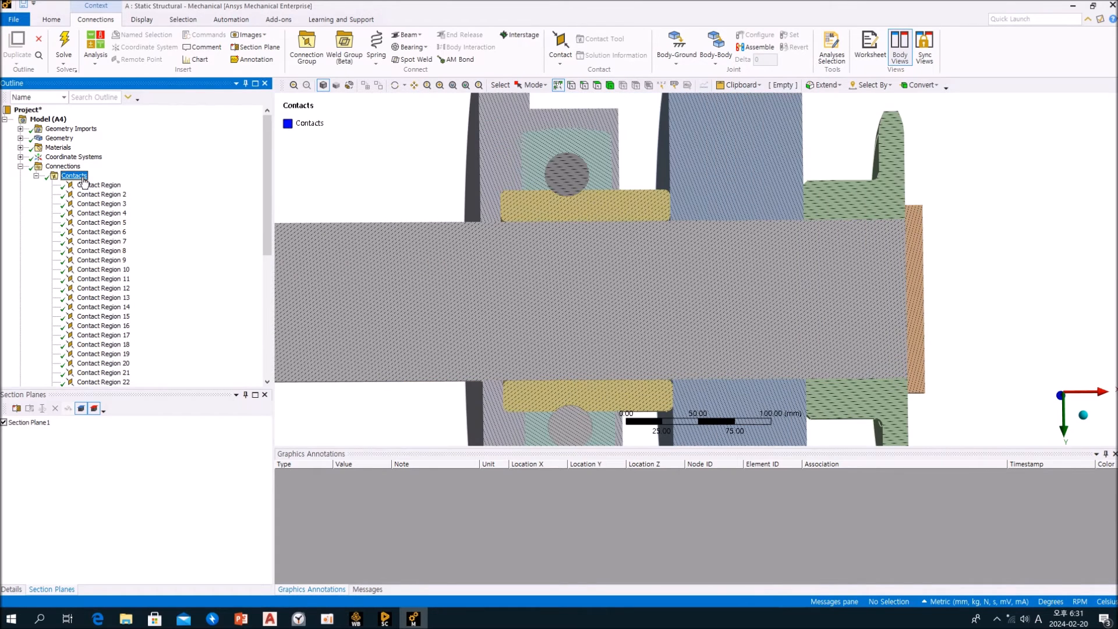
click(100, 185)
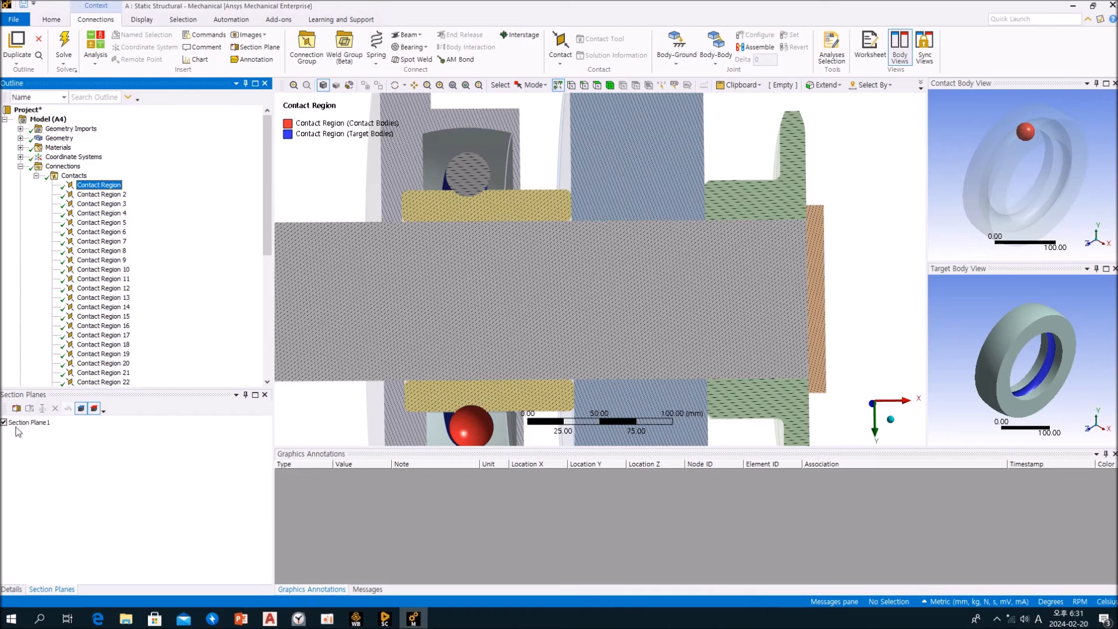
click(15, 588)
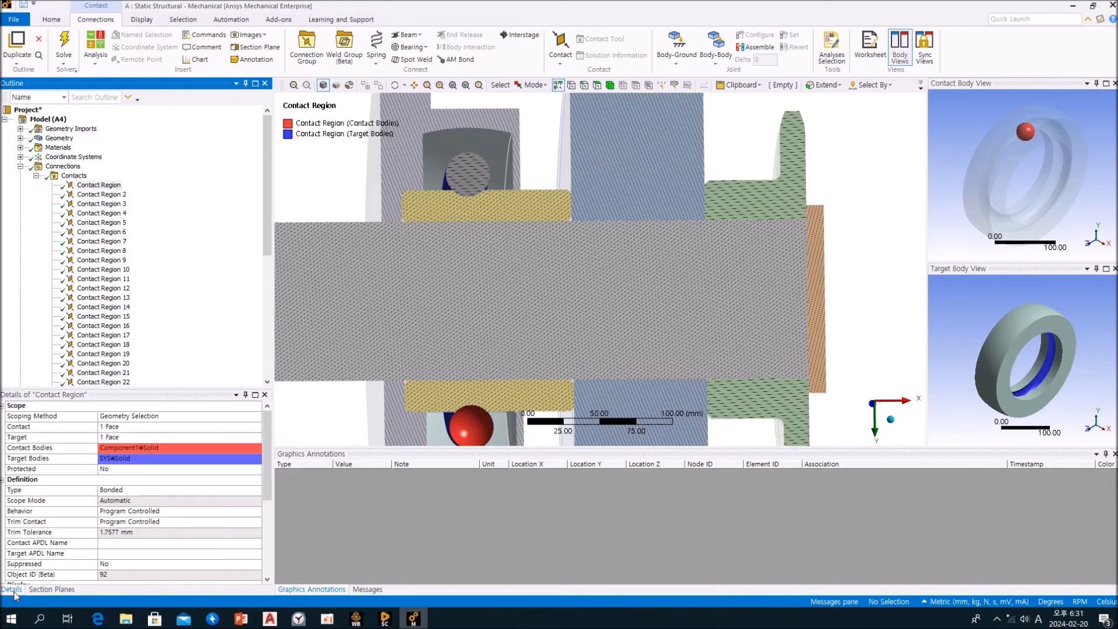
click(105, 187)
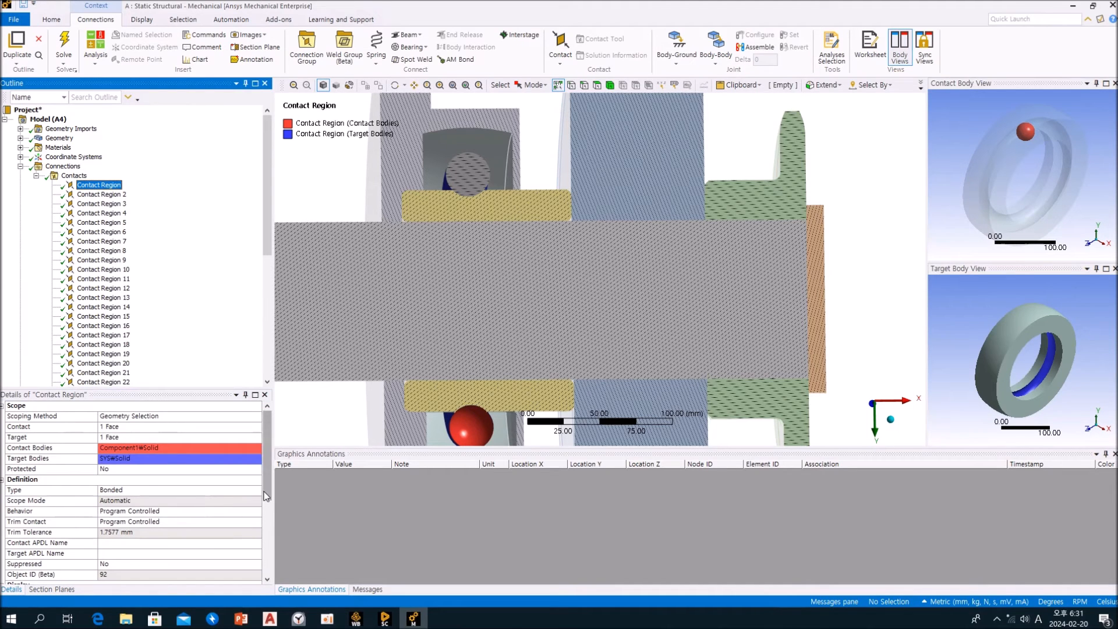
click(259, 494)
click(257, 491)
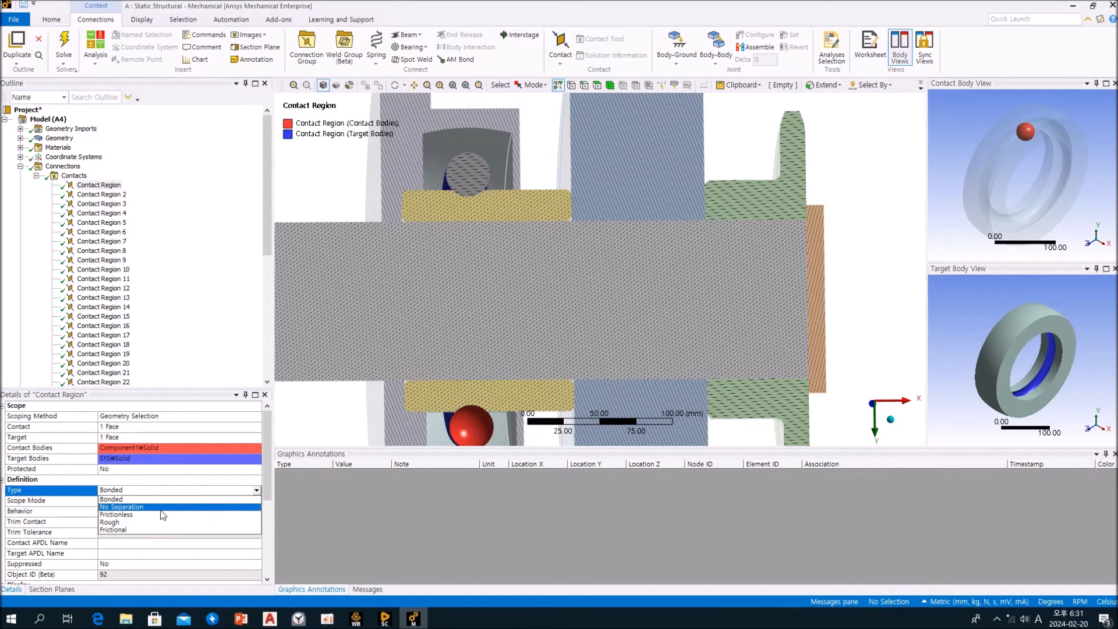
click(235, 318)
middle_drag(488, 345, 546, 350)
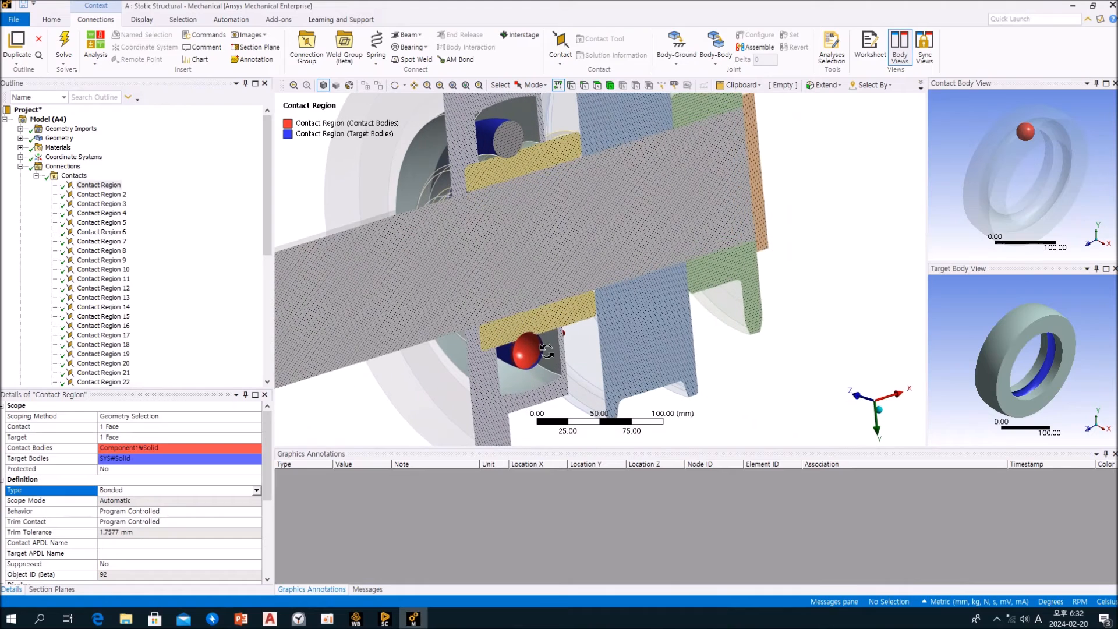
click(256, 491)
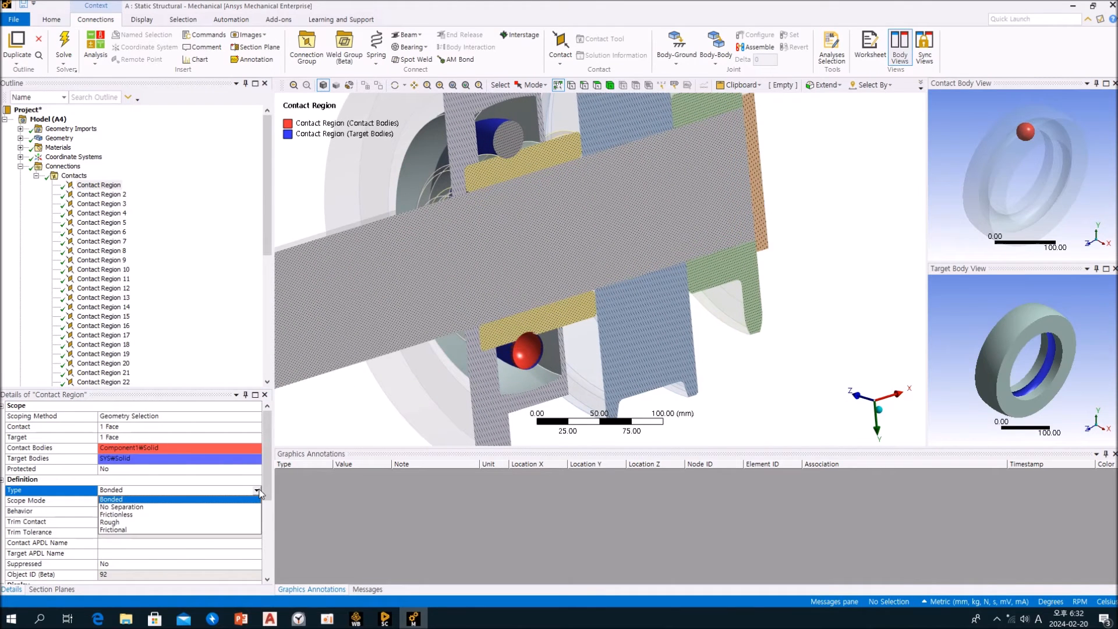
click(140, 517)
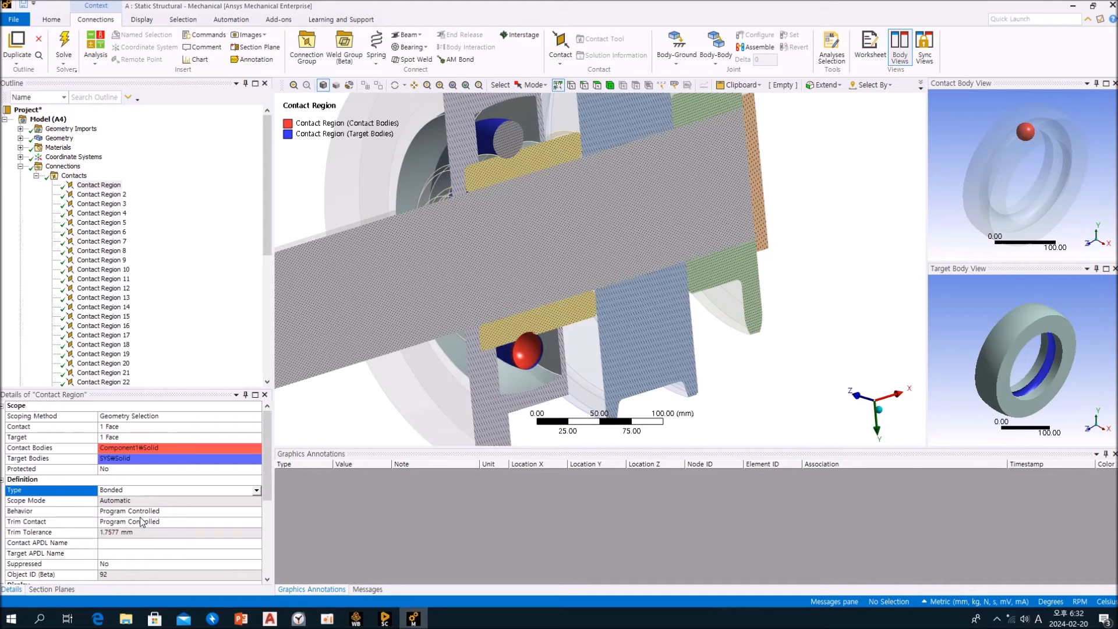
click(193, 297)
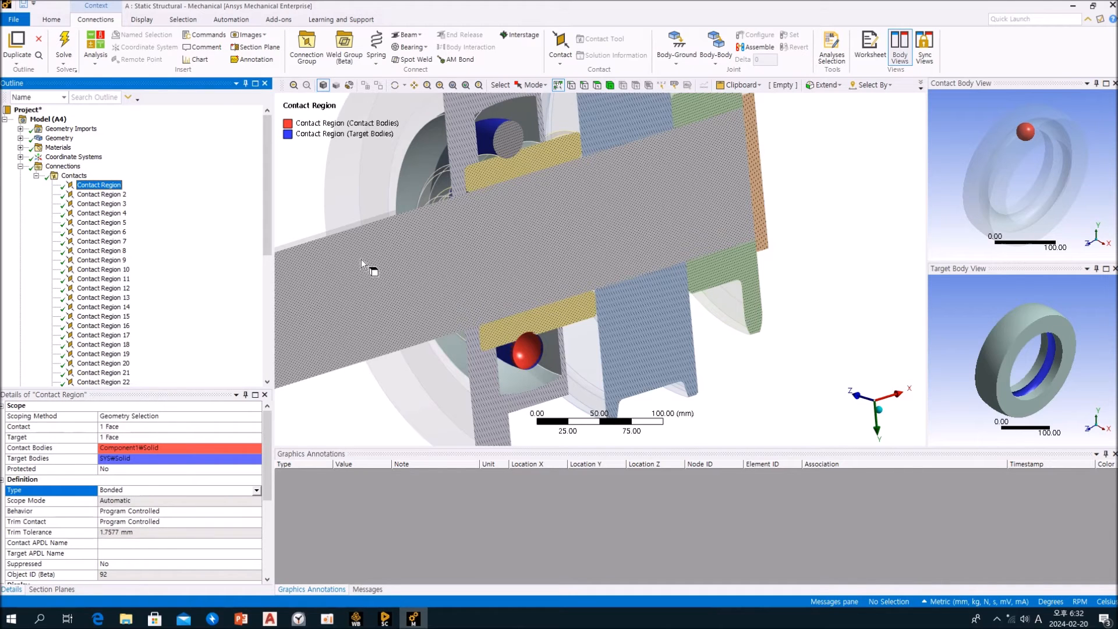
Collapse the contact list and inspect the wheel's outer cylindrical face and the shaft's exposed cylindrical face on the sectioned assembly
click(36, 176)
middle_drag(662, 220, 688, 134)
click(689, 135)
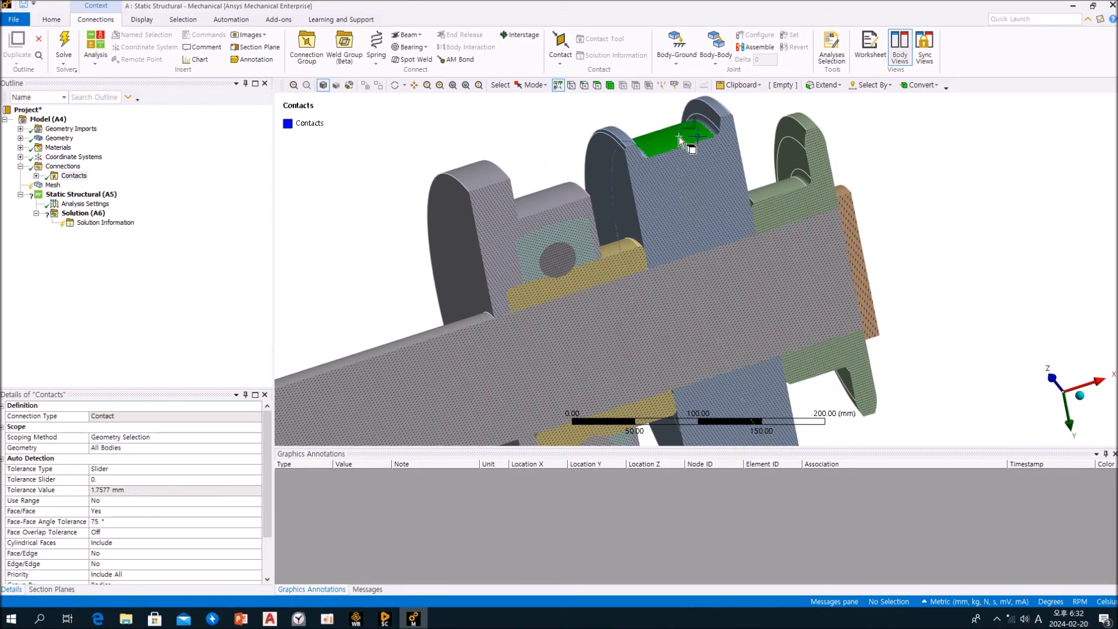
ctrl+click(757, 270)
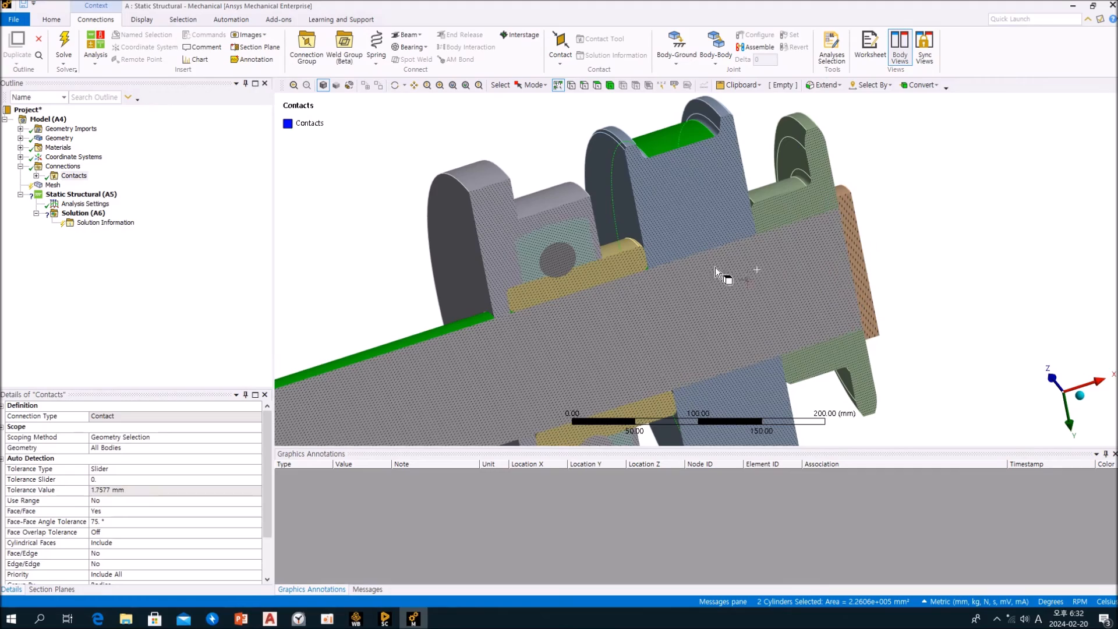
middle_drag(655, 146, 678, 152)
middle_drag(651, 246, 594, 254)
scroll(594, 255, down, 3)
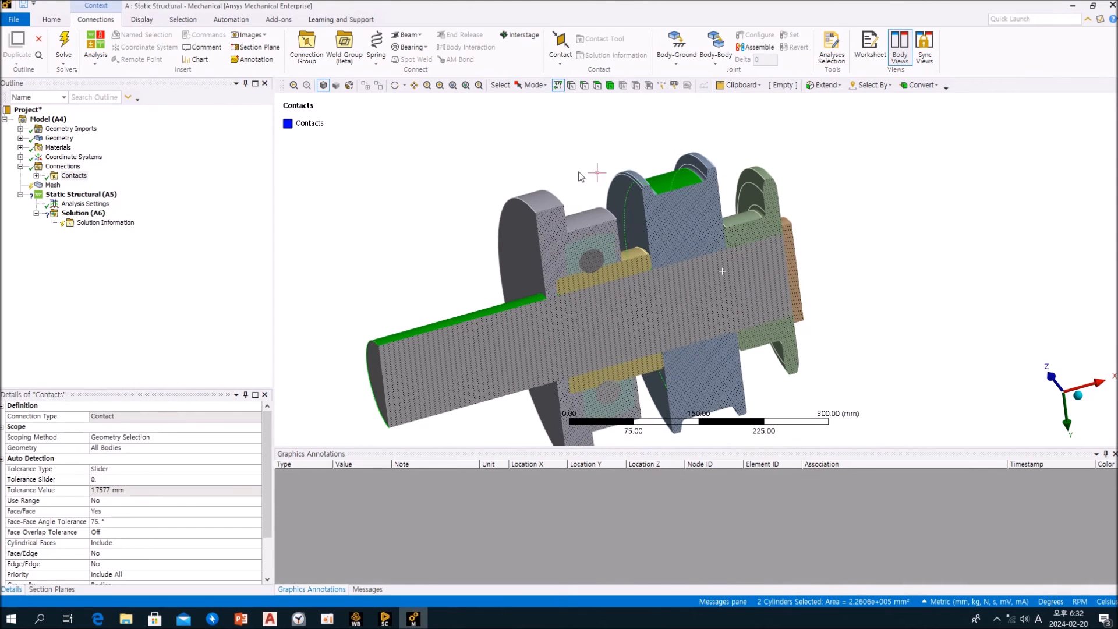
click(590, 153)
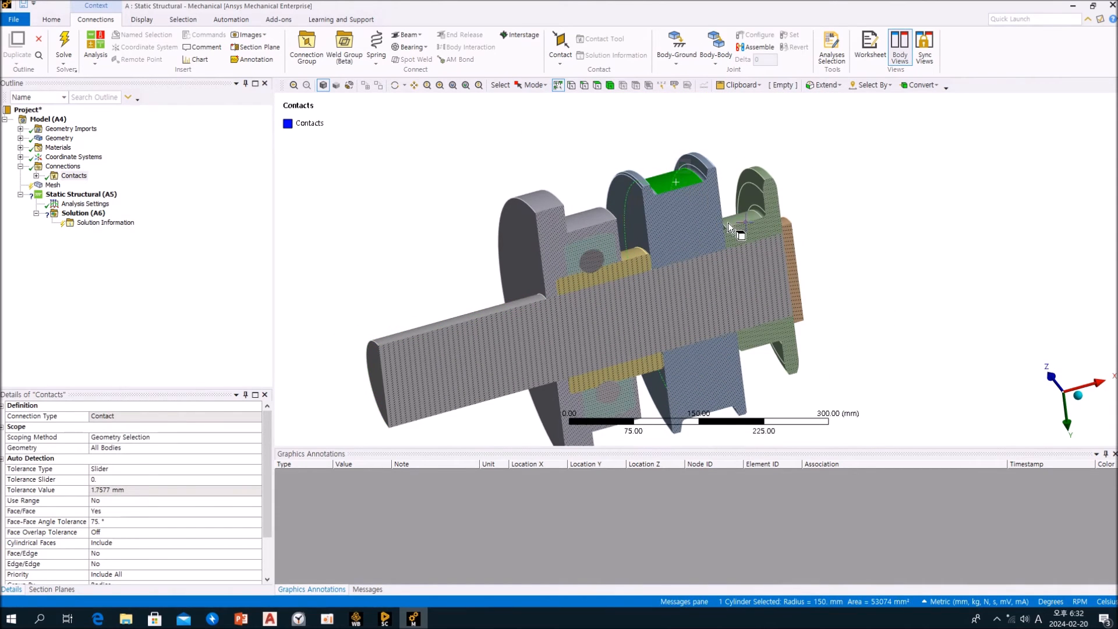
middle_drag(861, 230, 838, 273)
Turn off Section Plane 1 to show the whole assembly and return to the Contacts details
click(50, 590)
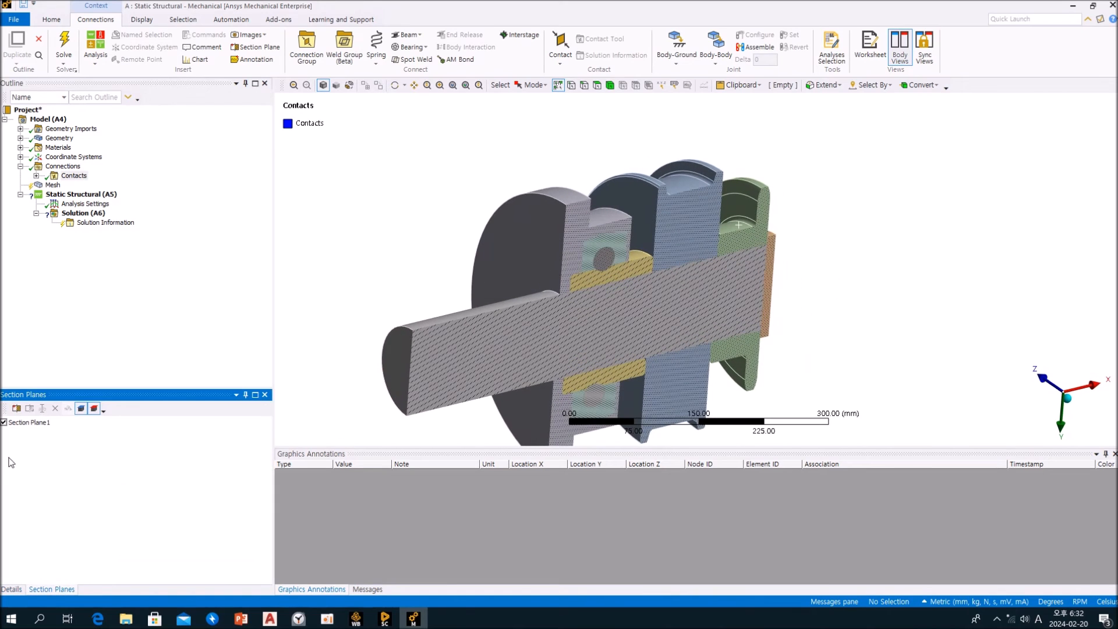
click(4, 423)
click(12, 589)
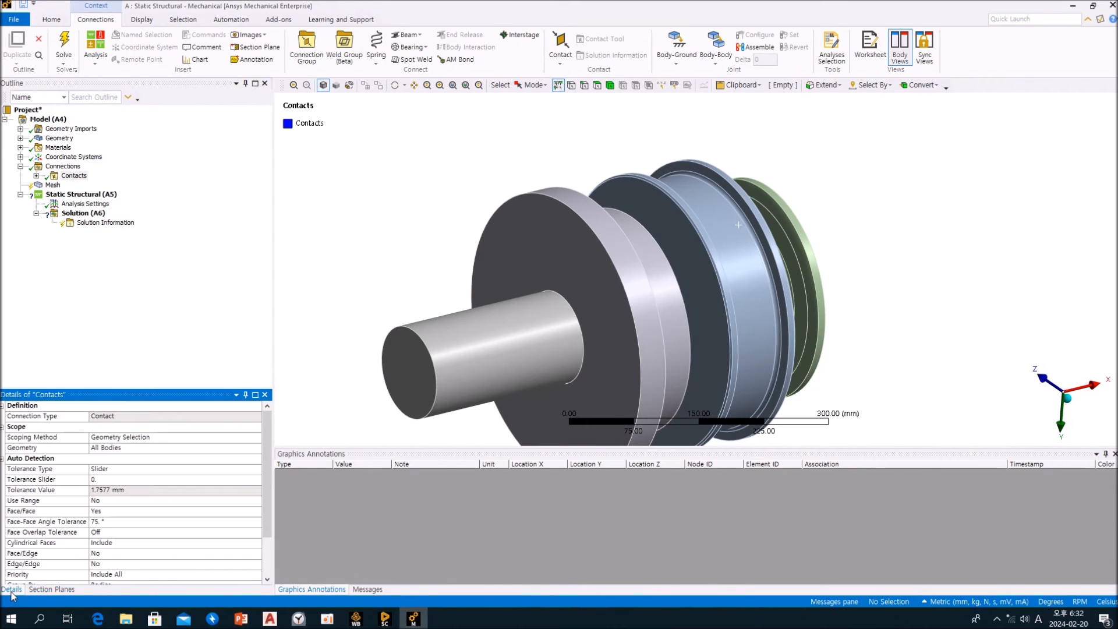
click(58, 186)
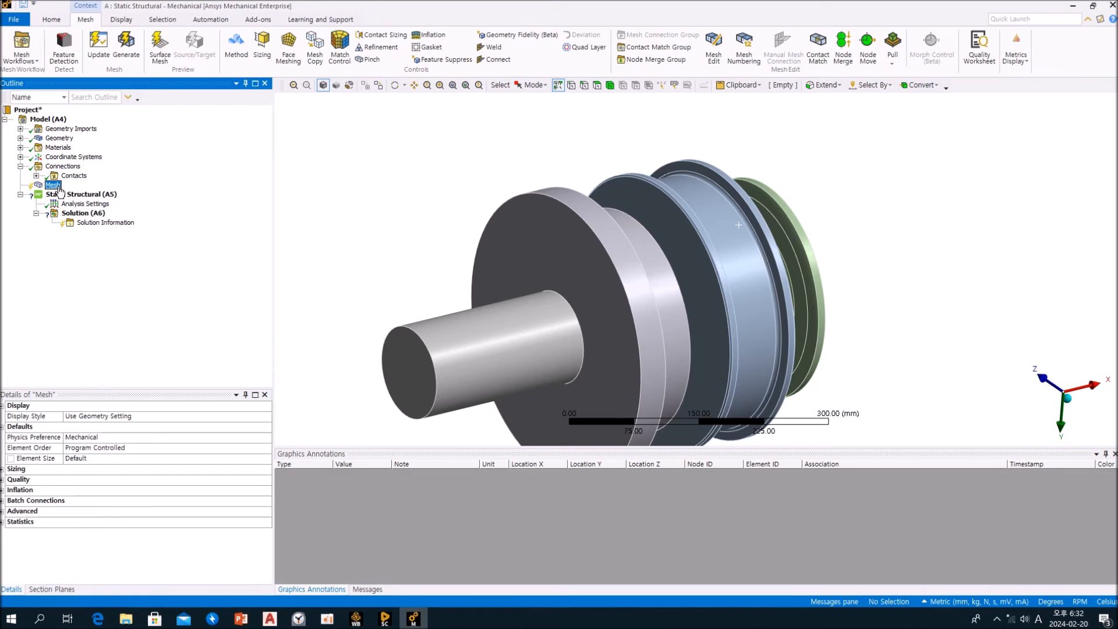
right_click(59, 187)
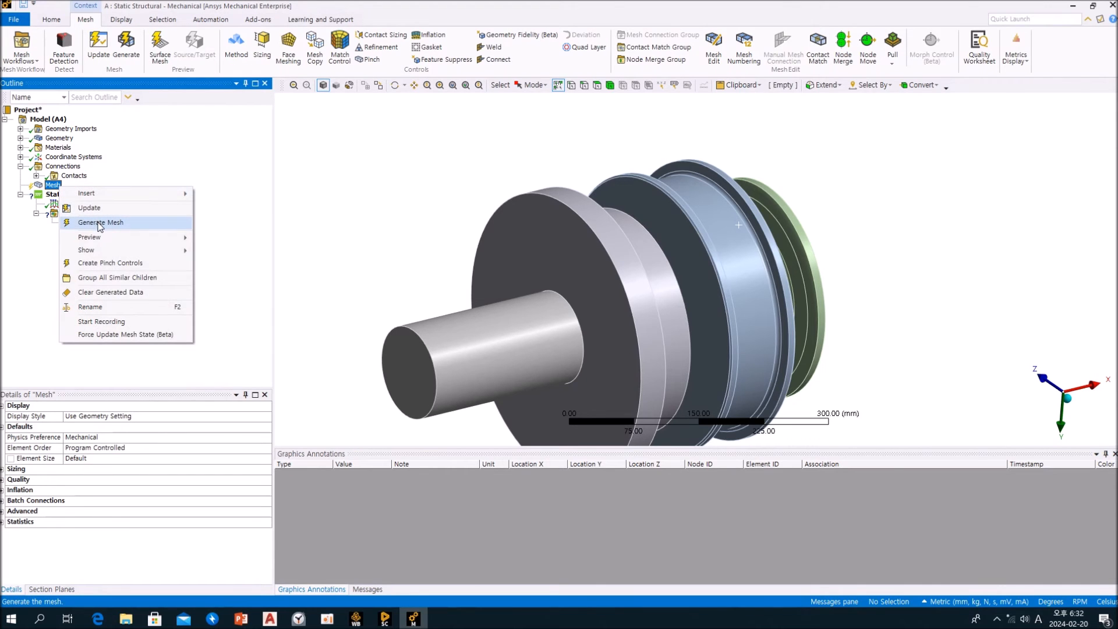
click(127, 158)
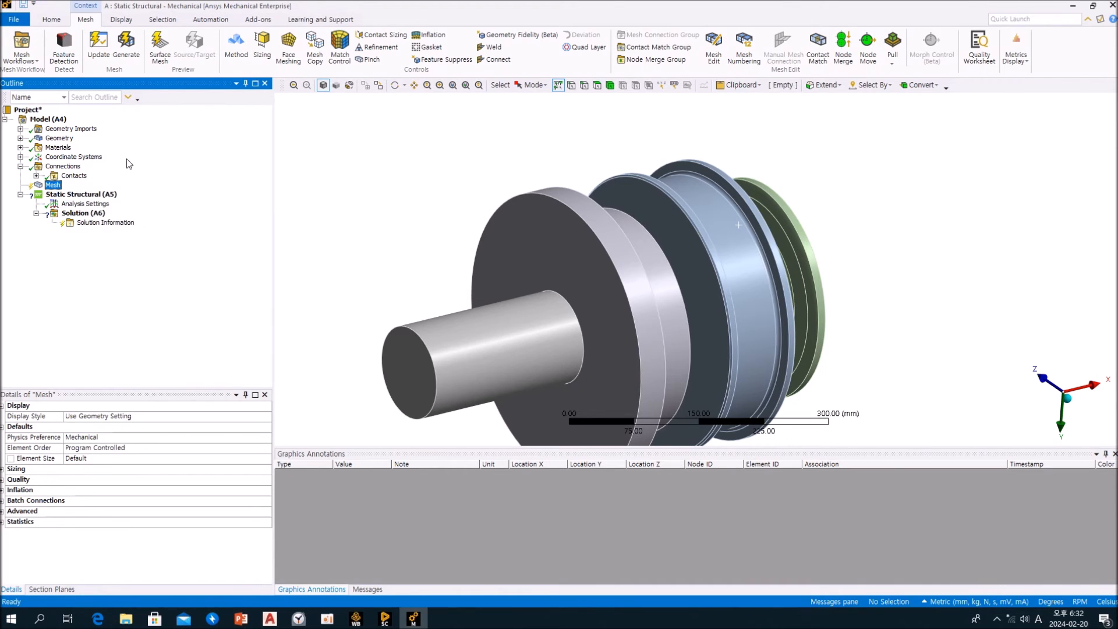
Use the Contacts group to identify bodies without contacts in the tree
click(73, 177)
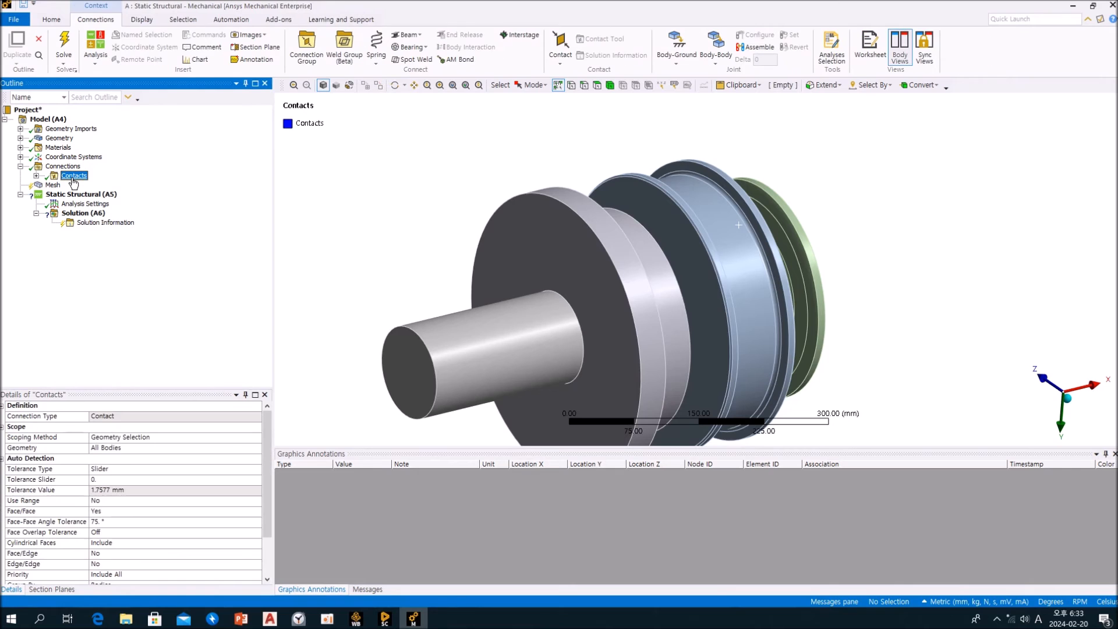
click(36, 176)
click(36, 110)
middle_drag(449, 215, 372, 199)
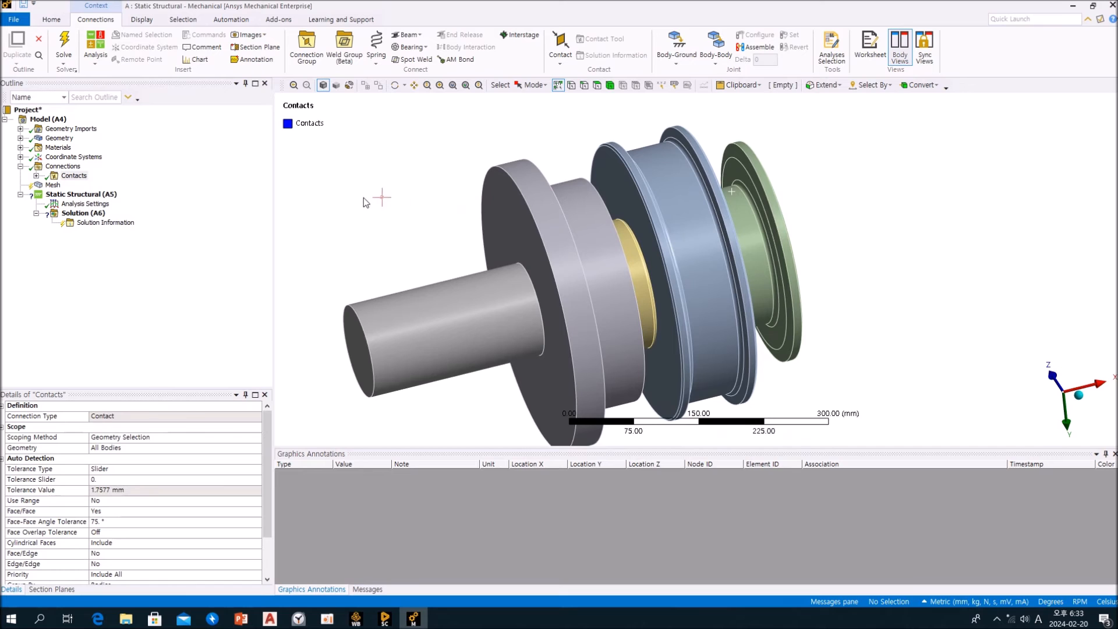
right_click(324, 184)
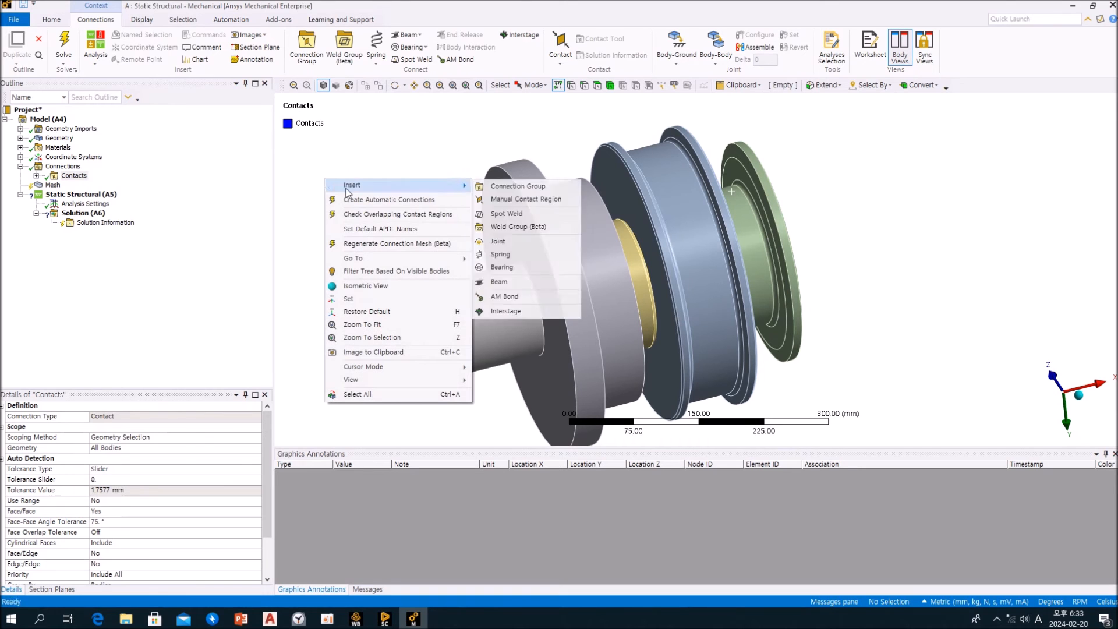
mouse_move(367, 260)
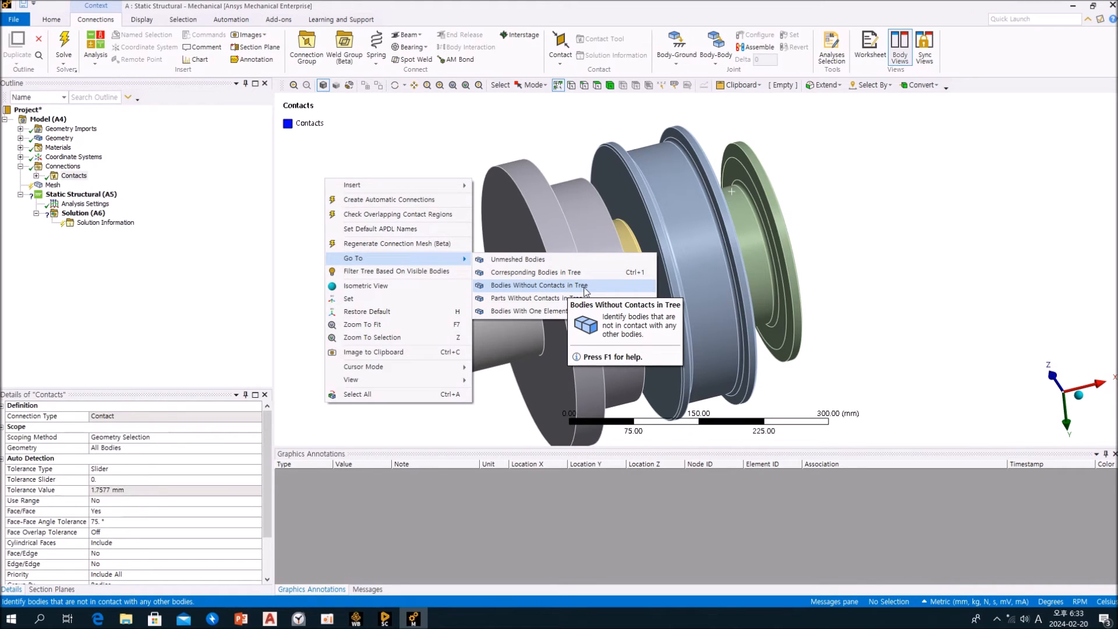
click(513, 289)
Use the Contacts group to identify parts without contacts in the tree
right_click(389, 215)
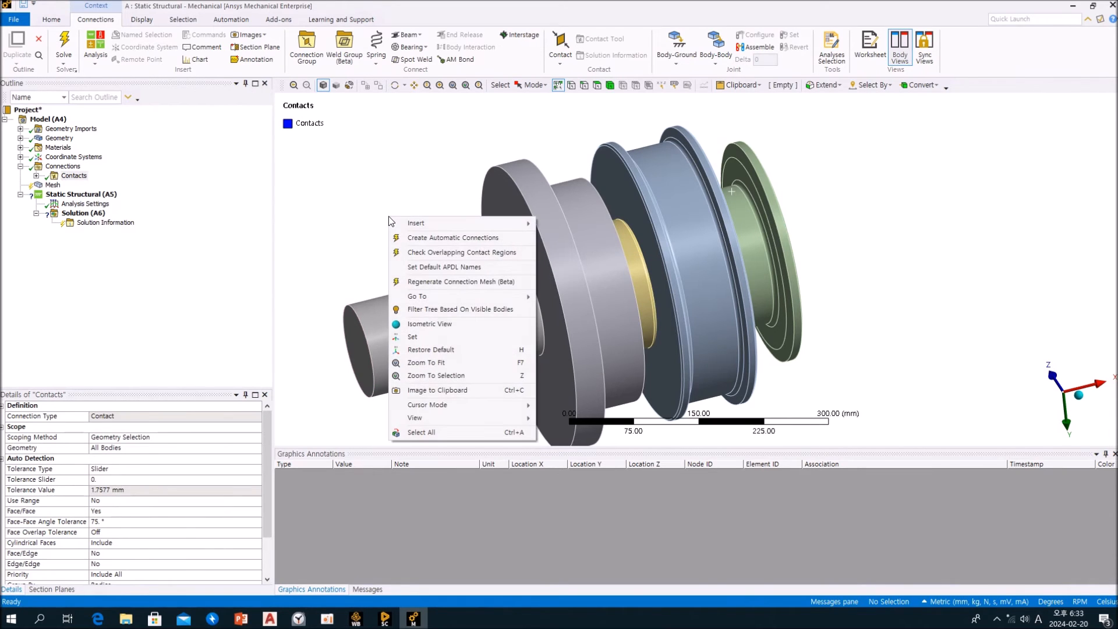
click(409, 195)
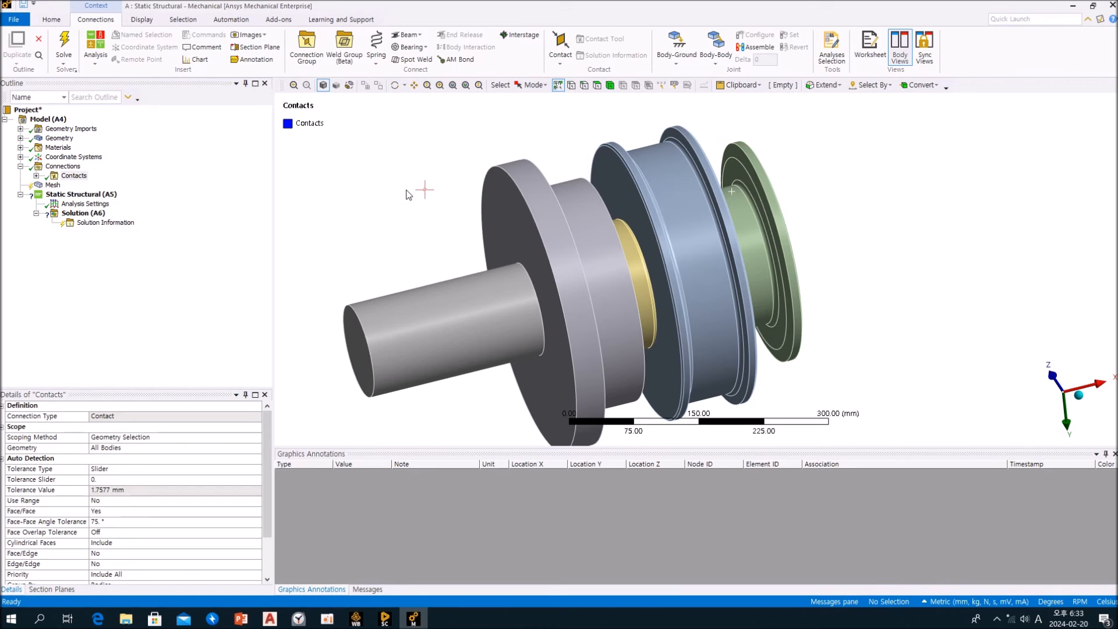
right_click(396, 158)
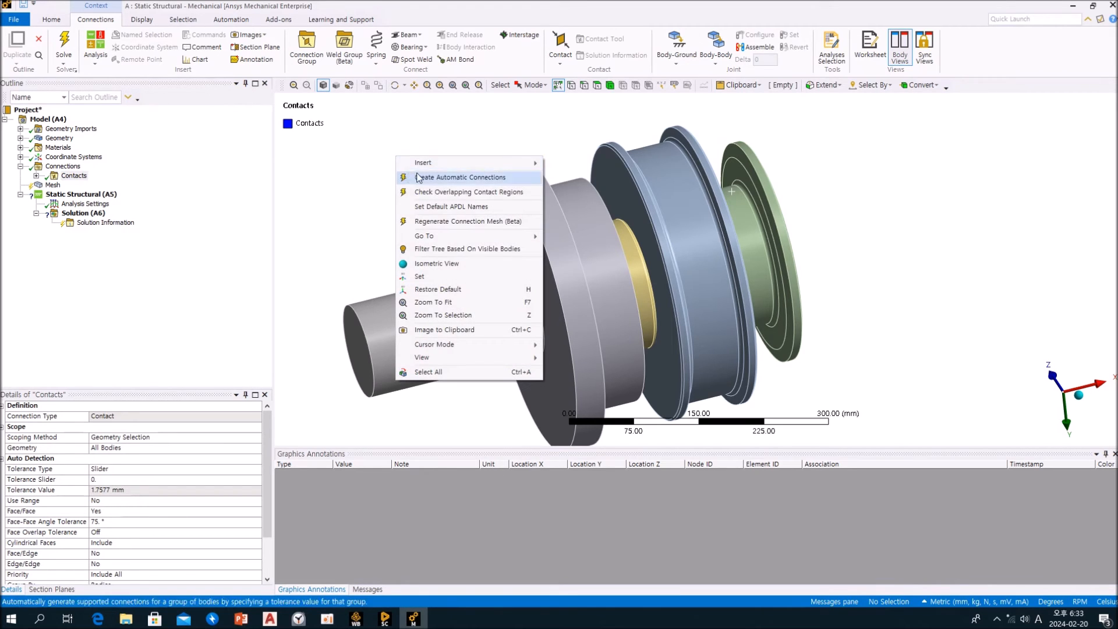
mouse_move(426, 236)
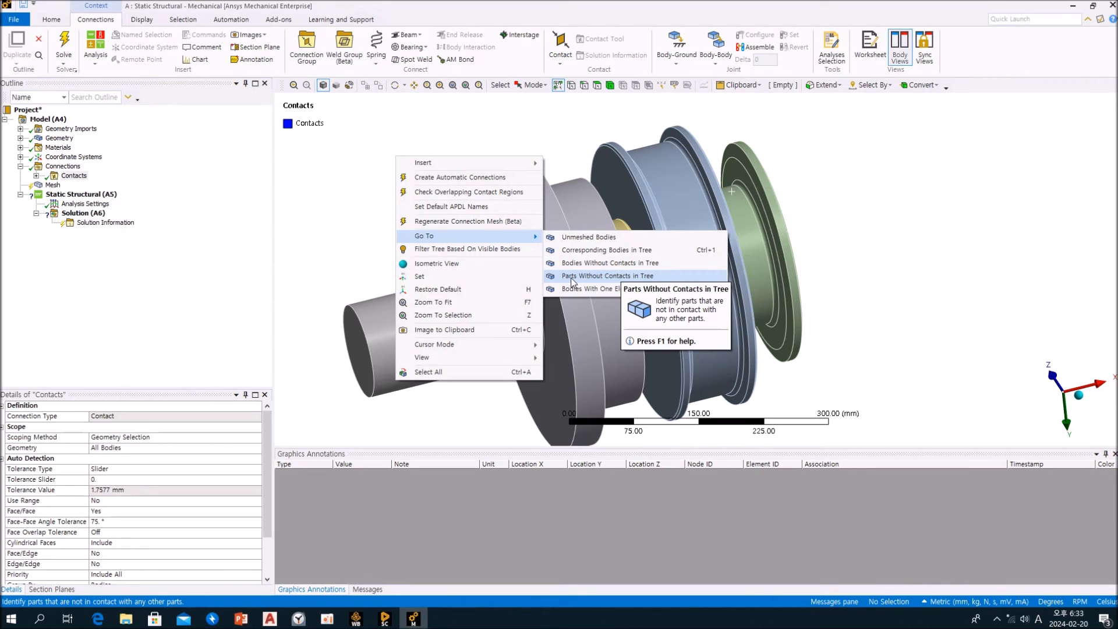
click(650, 277)
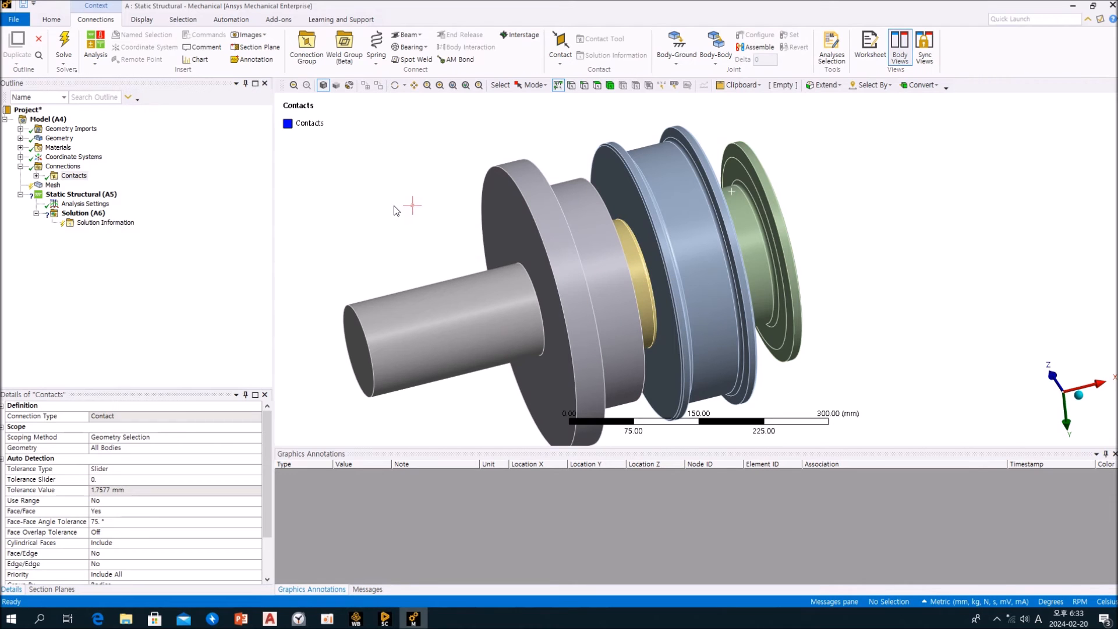
middle_drag(457, 226, 479, 199)
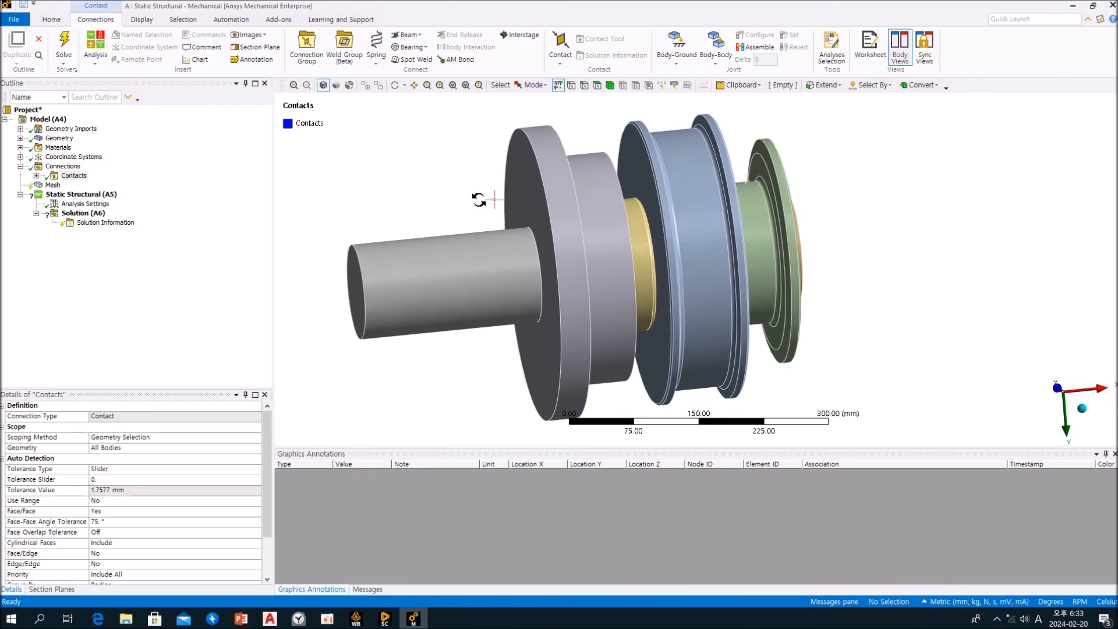
Generate the mesh for the whole assembly with the default mesh settings
click(150, 235)
click(52, 185)
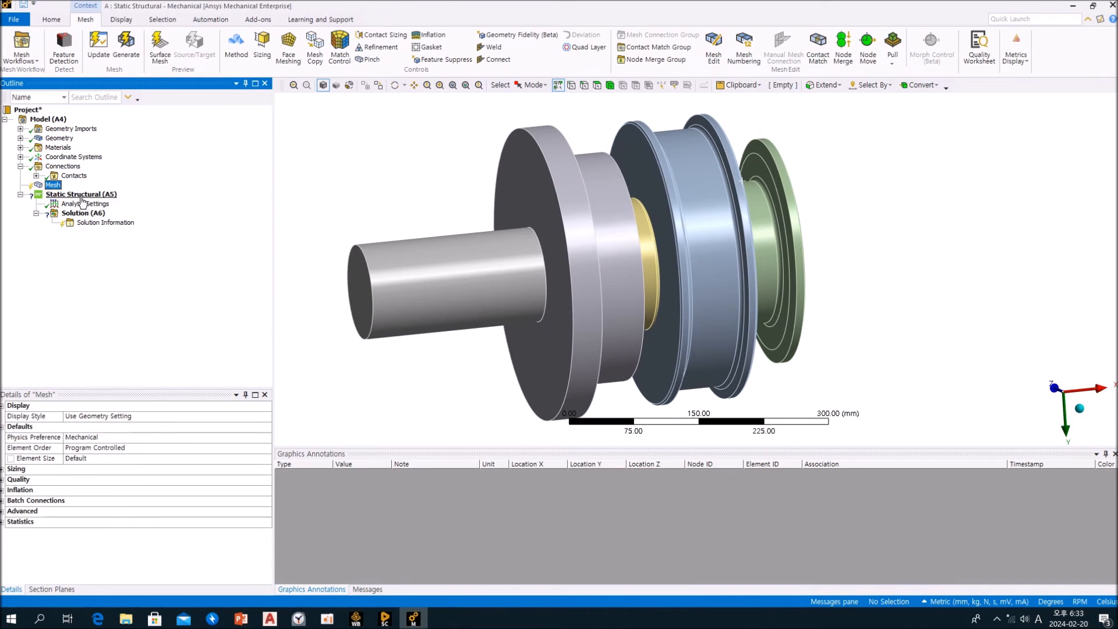
right_click(51, 187)
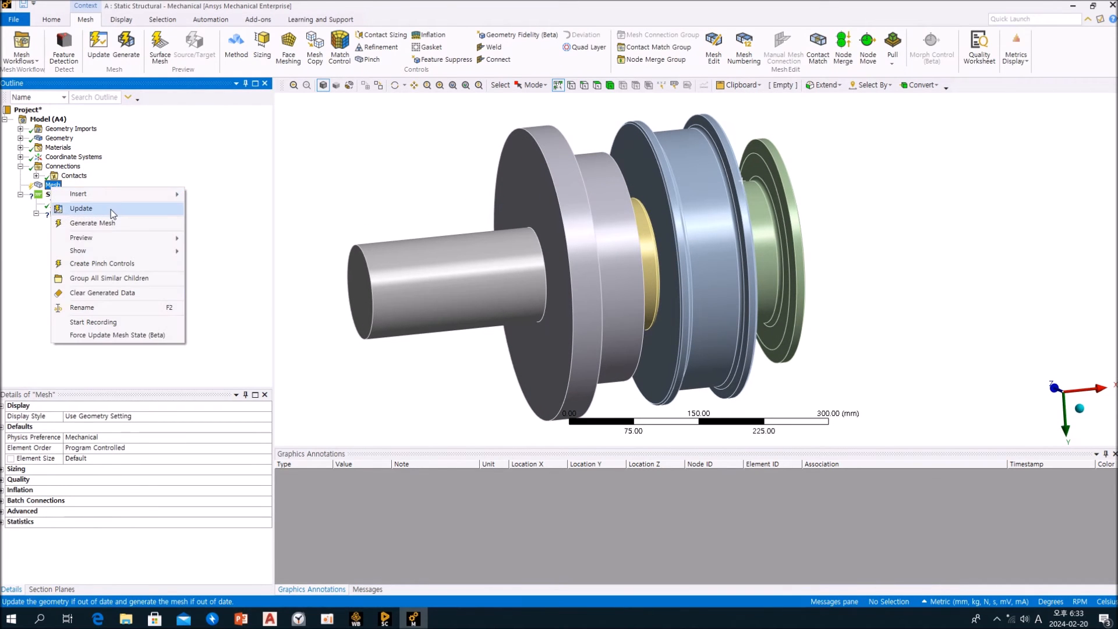
click(86, 226)
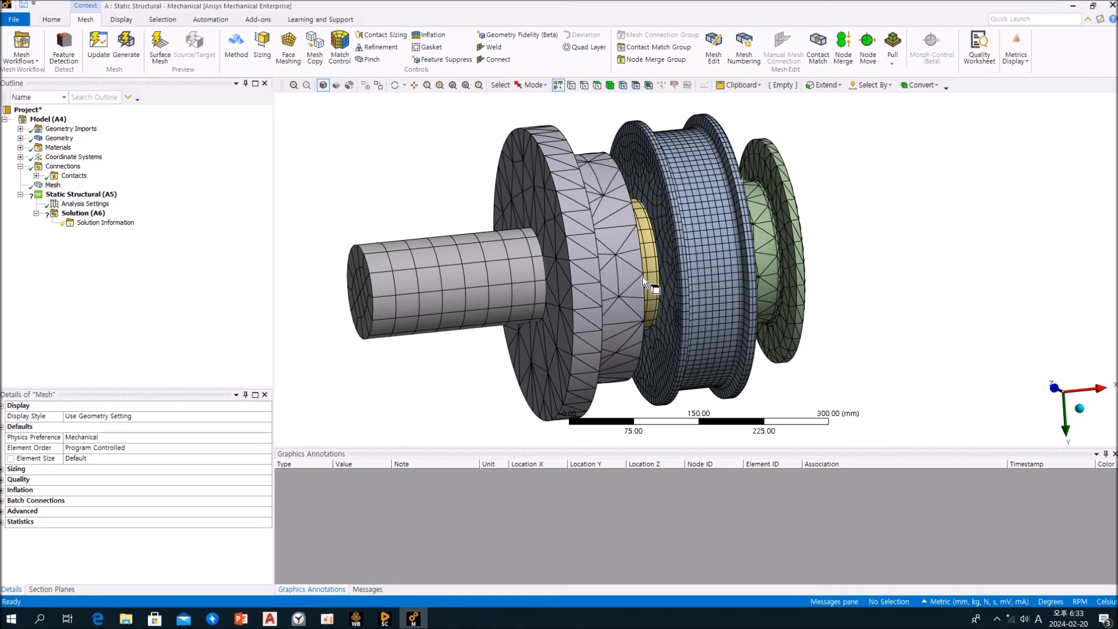
middle_drag(824, 267, 867, 254)
scroll(627, 239, up, 1)
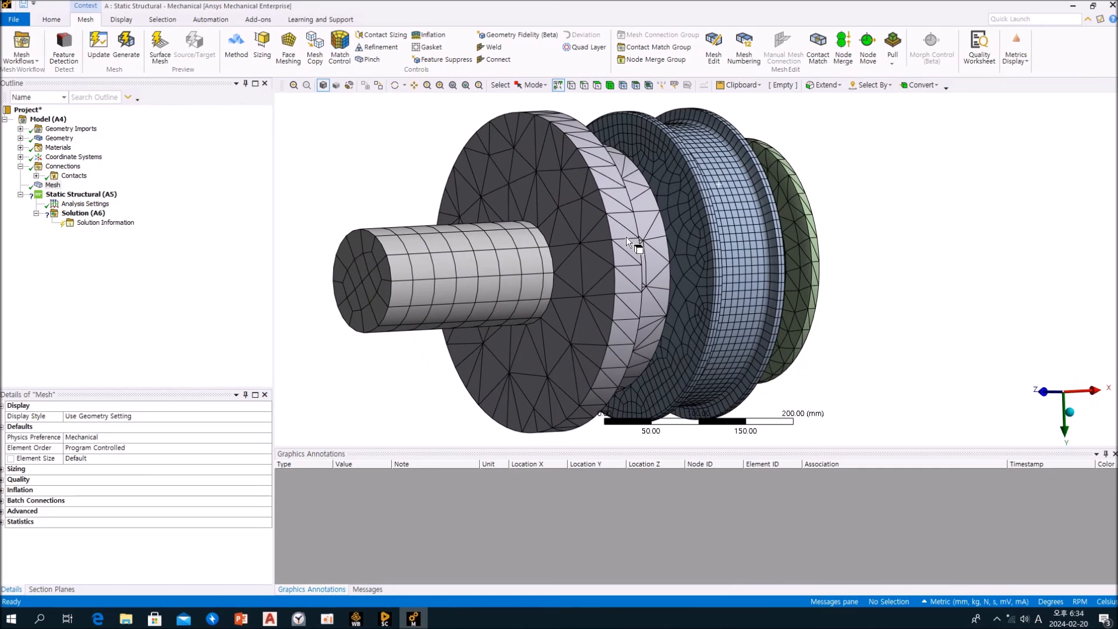
Add a mesh method to the grey flanged housing beside the long shaft end and set it to MultiZone
click(610, 87)
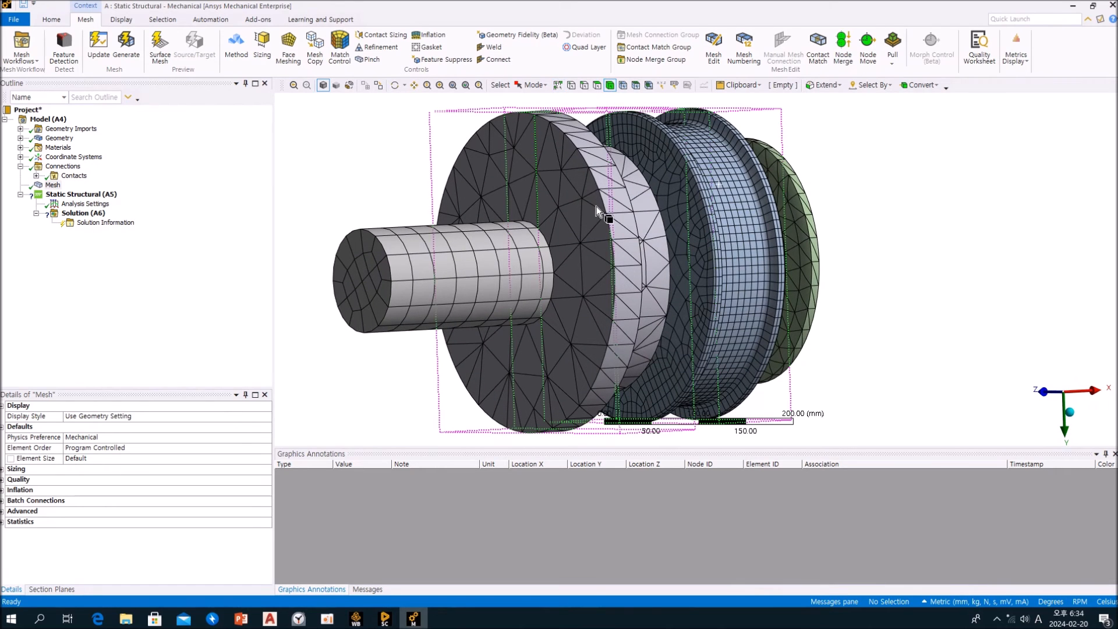
click(627, 242)
middle_drag(628, 243, 546, 255)
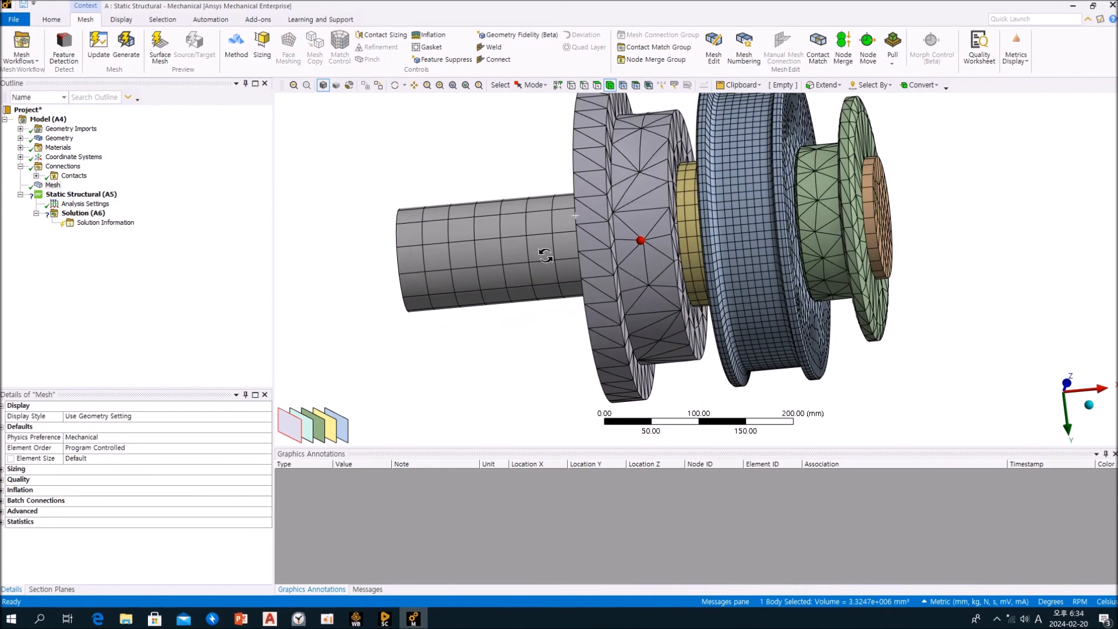
click(638, 194)
click(847, 194)
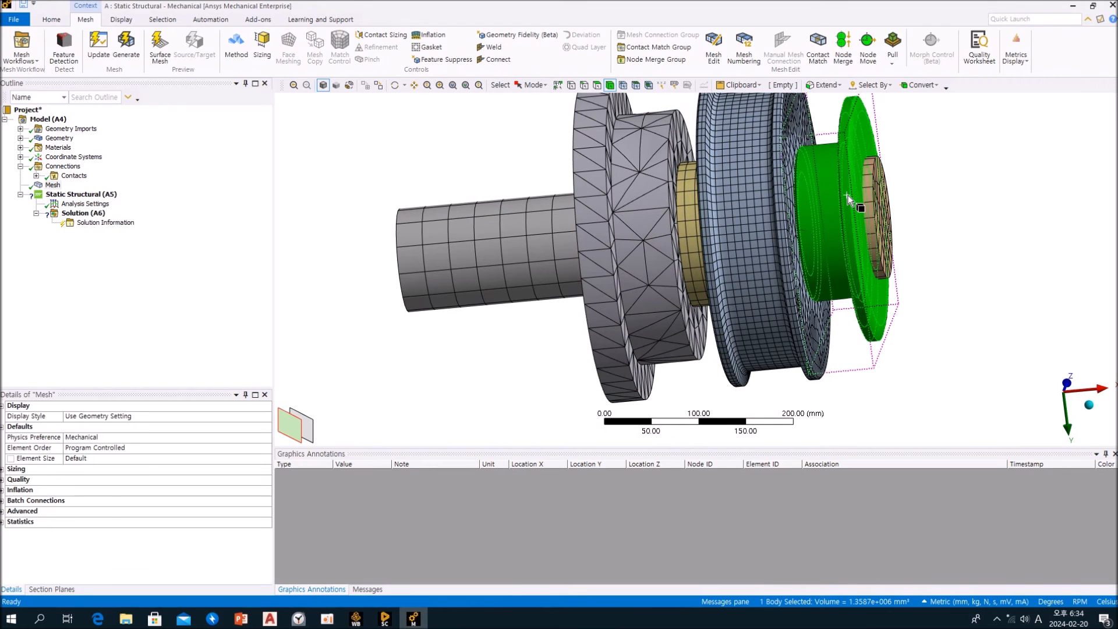
middle_drag(838, 210, 874, 210)
click(949, 199)
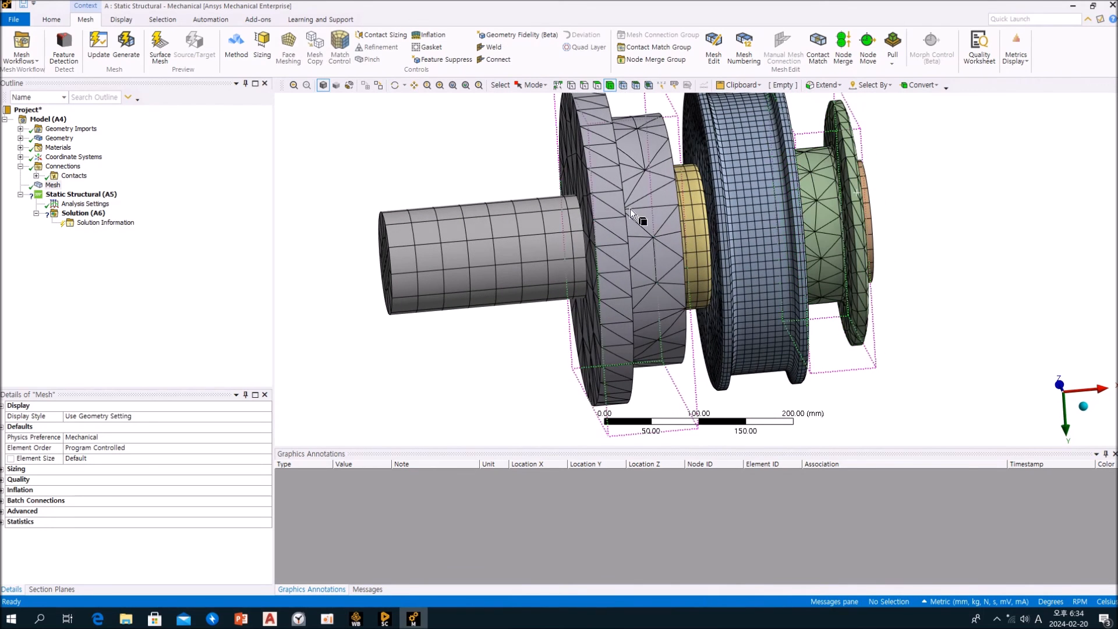
click(623, 203)
click(236, 43)
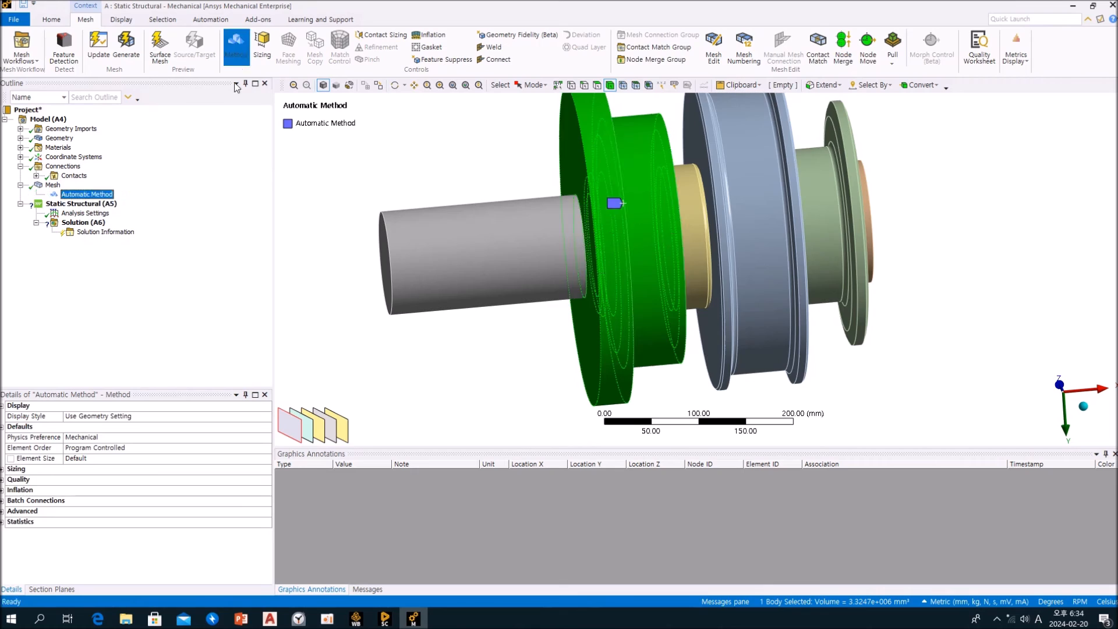
click(265, 459)
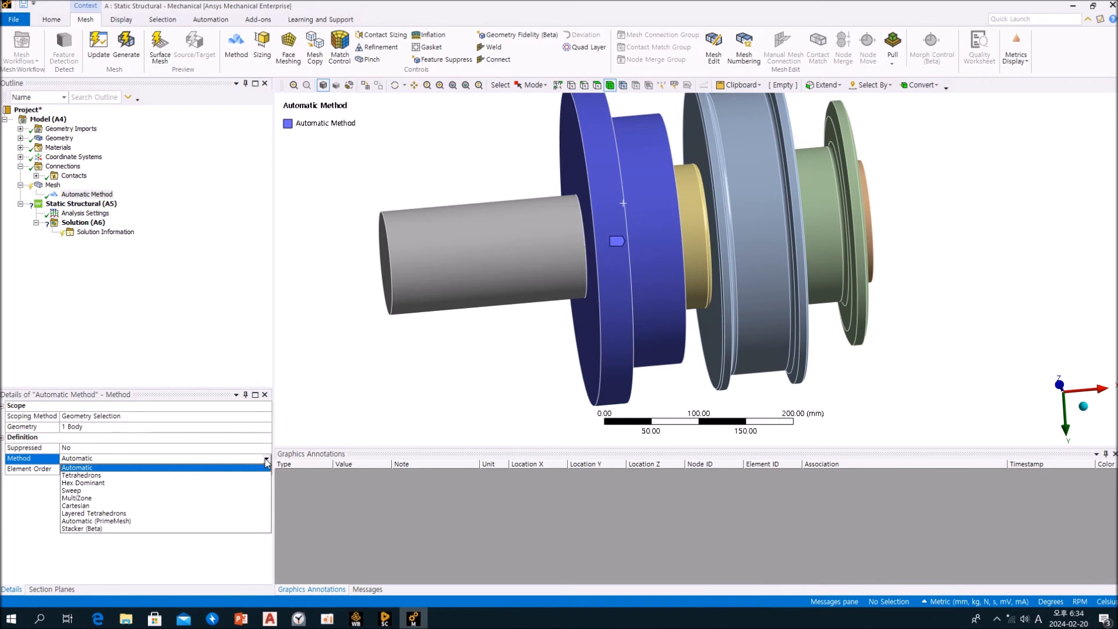
click(114, 500)
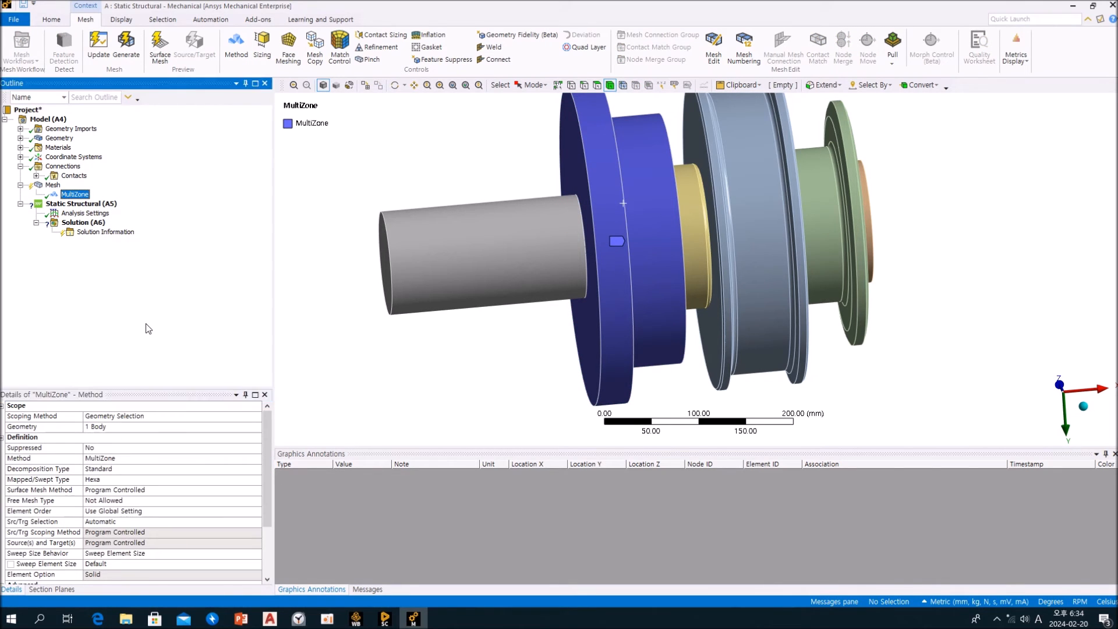
Add a second mesh method to the green flanged body at the far shaft end and set it to MultiZone
click(857, 201)
click(236, 44)
click(117, 459)
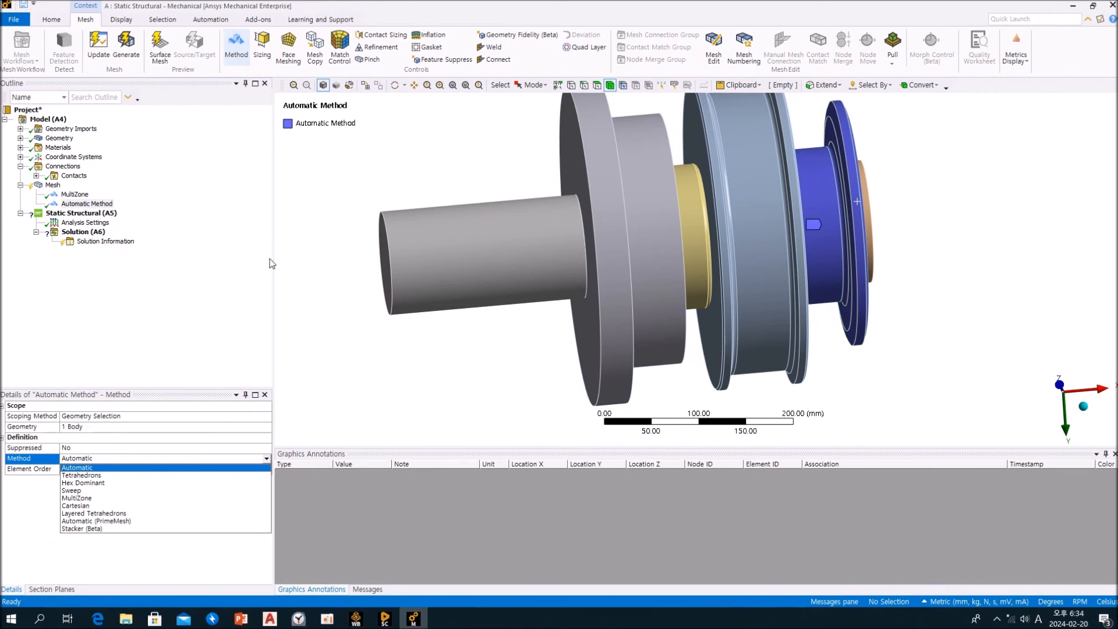
click(93, 502)
click(155, 305)
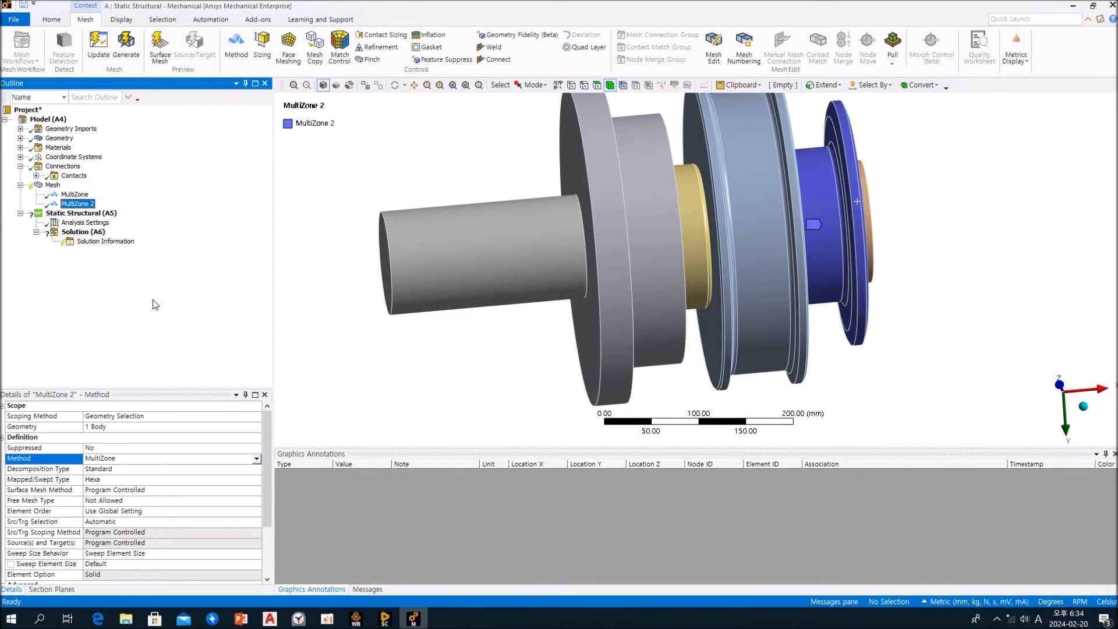
Regenerate the assembly mesh with the MultiZone methods on the two flanged bodies
click(52, 185)
right_click(52, 185)
click(95, 212)
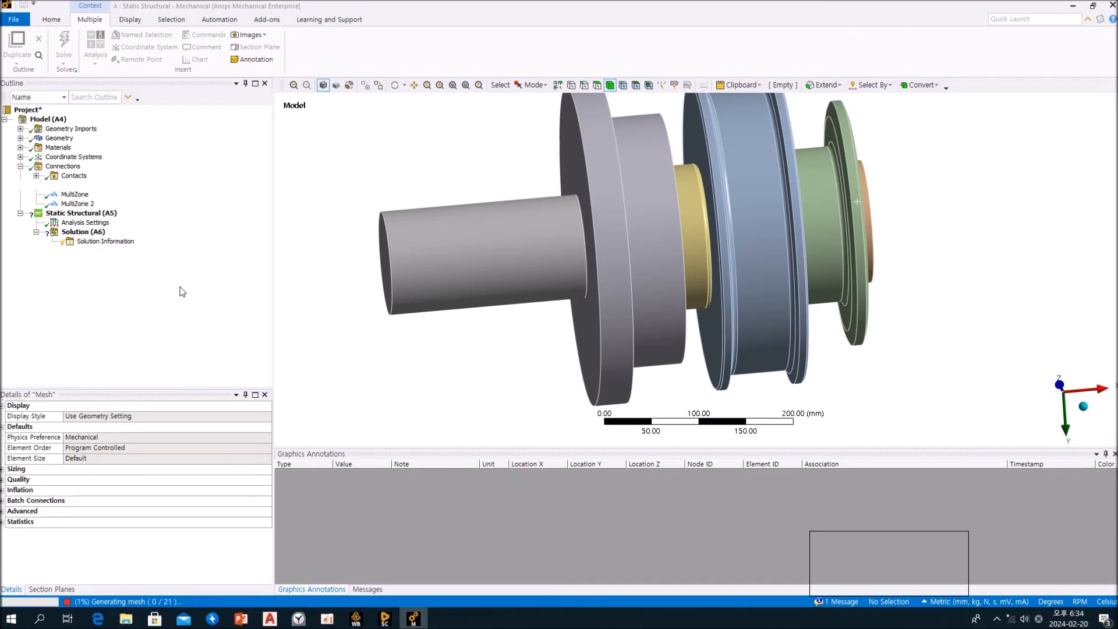
mouse_move(464, 341)
middle_down()
mouse_move(512, 357)
mouse_move(606, 344)
mouse_move(412, 350)
mouse_move(469, 354)
middle_up()
scroll(721, 271, up, 3)
scroll(721, 270, up, 1)
middle_drag(834, 231, 739, 218)
Turn on Section Plane 1 and inspect the mesh through the bearing ball and rings
click(52, 589)
click(2, 423)
middle_drag(735, 292, 622, 305)
scroll(797, 287, up, 3)
scroll(795, 288, up, 3)
scroll(649, 303, up, 3)
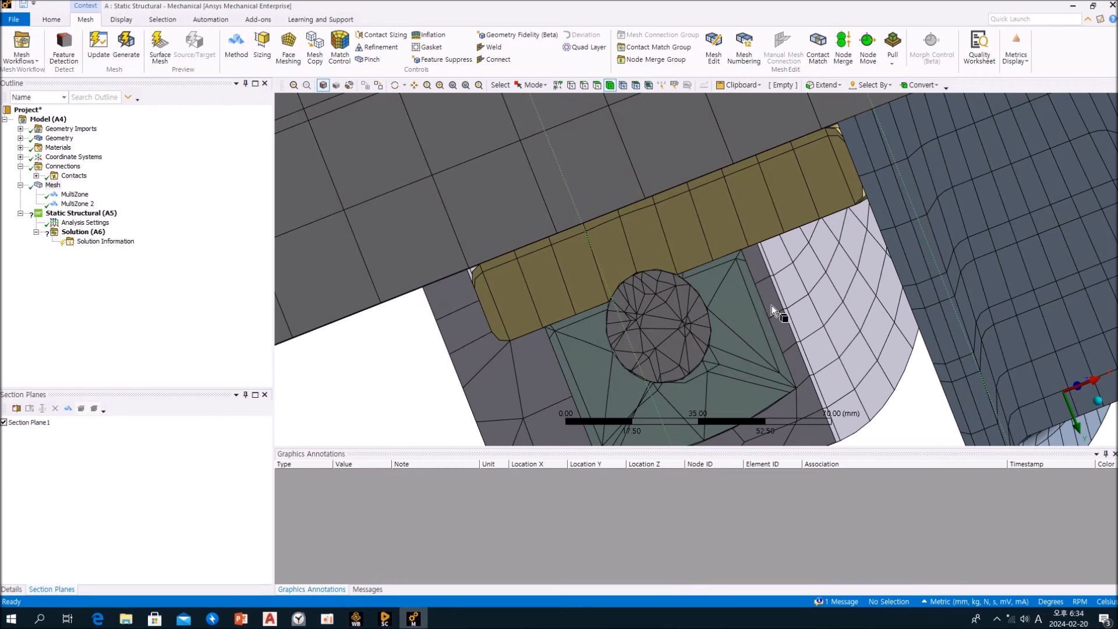
Hide the blue wheel and the grey flanged housing to expose the bearing's outer ring
click(804, 340)
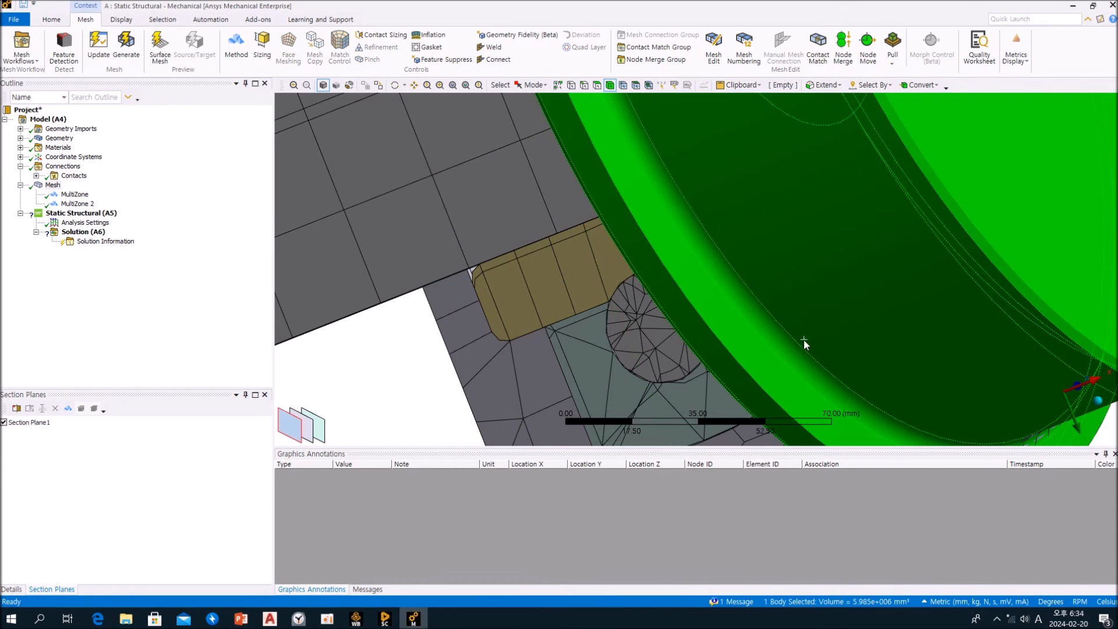
right_click(803, 340)
click(855, 112)
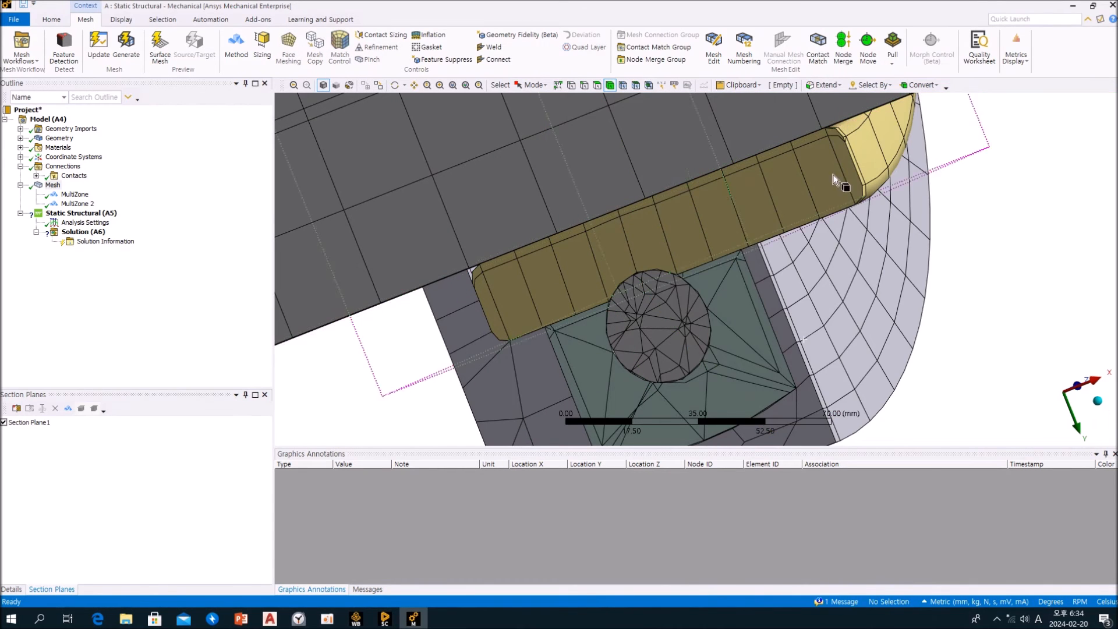
click(815, 302)
right_click(815, 302)
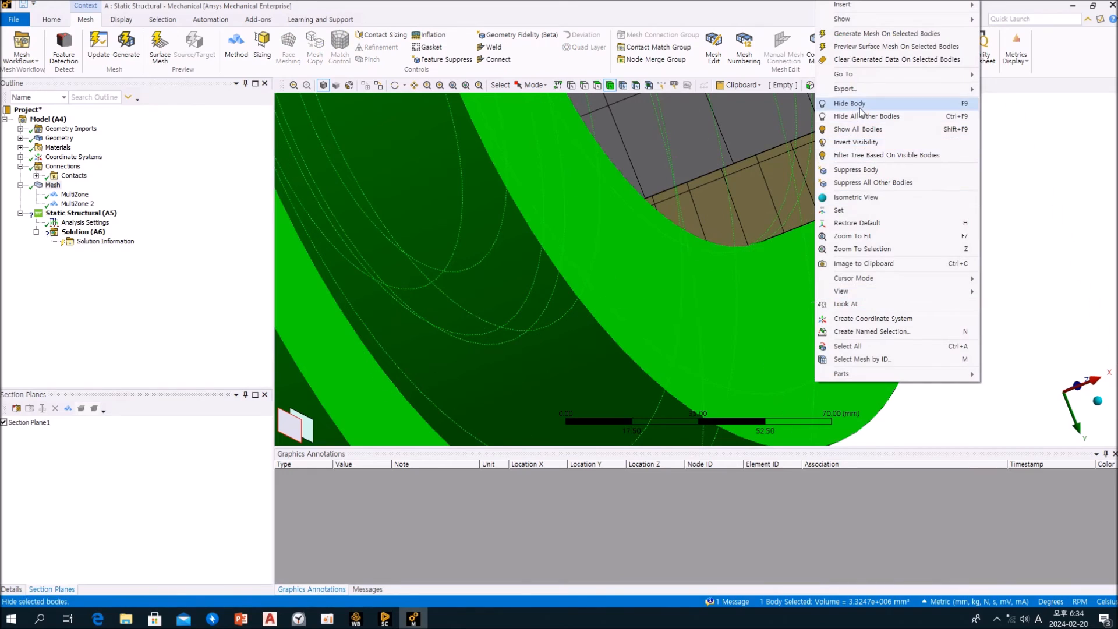
click(856, 104)
middle_drag(829, 193, 883, 160)
middle_drag(733, 267, 644, 287)
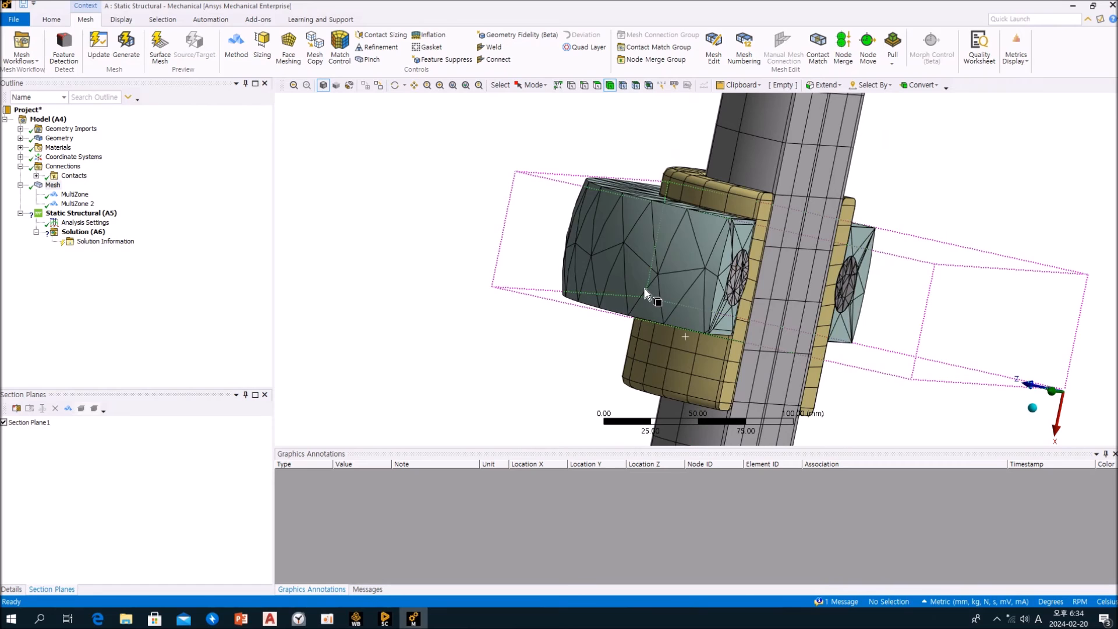
Add a MultiZone mesh method to the bearing's outer ring and update the mesh
click(644, 288)
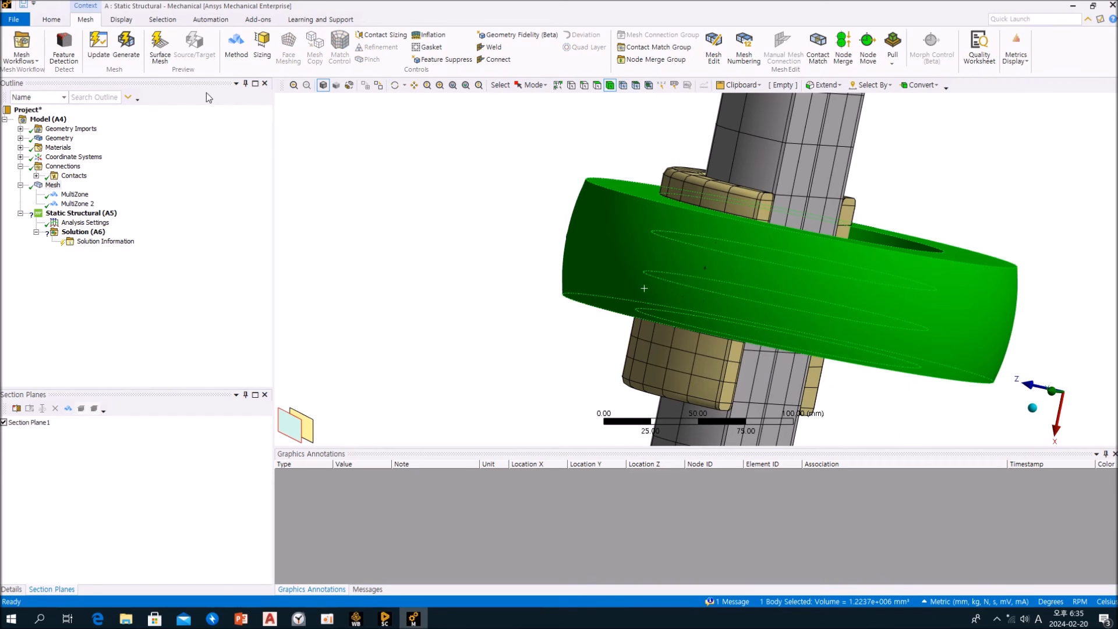
click(236, 44)
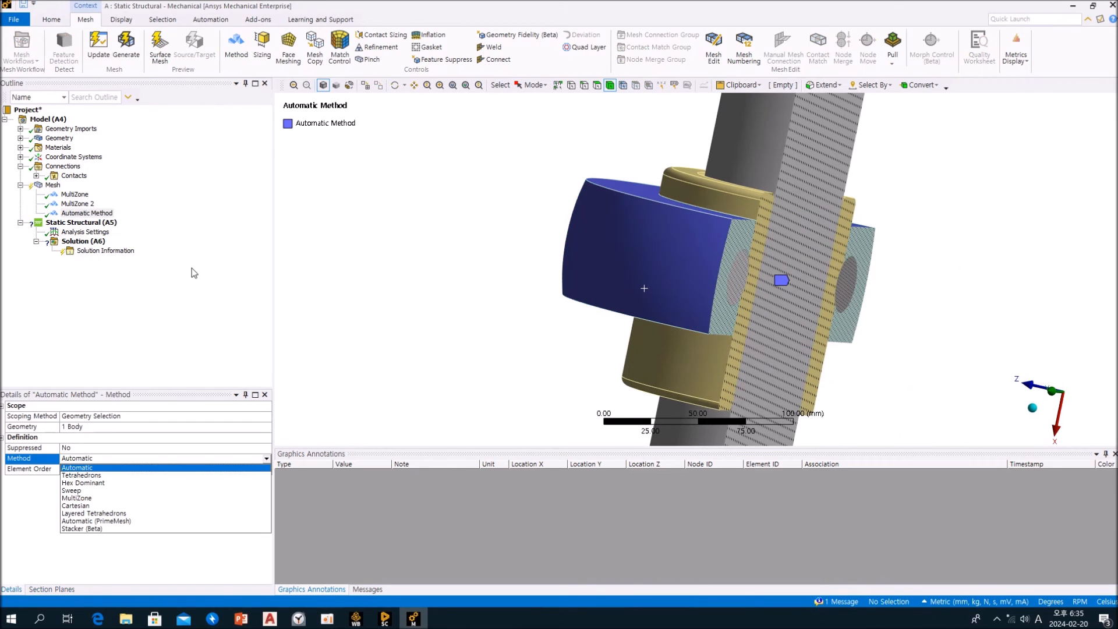
click(99, 498)
right_click(51, 187)
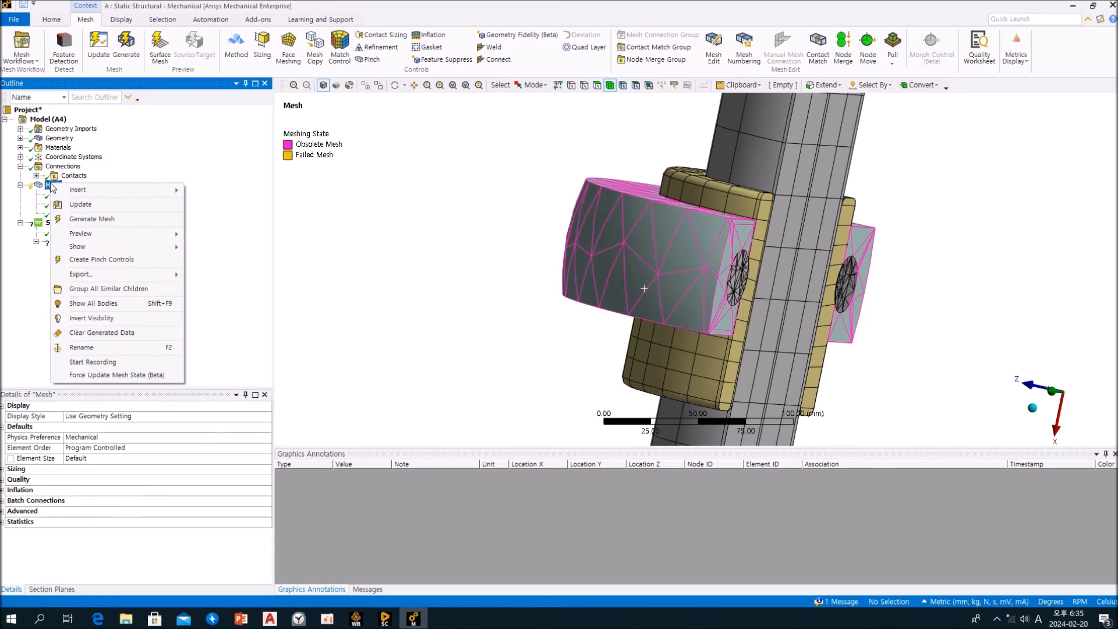
click(112, 205)
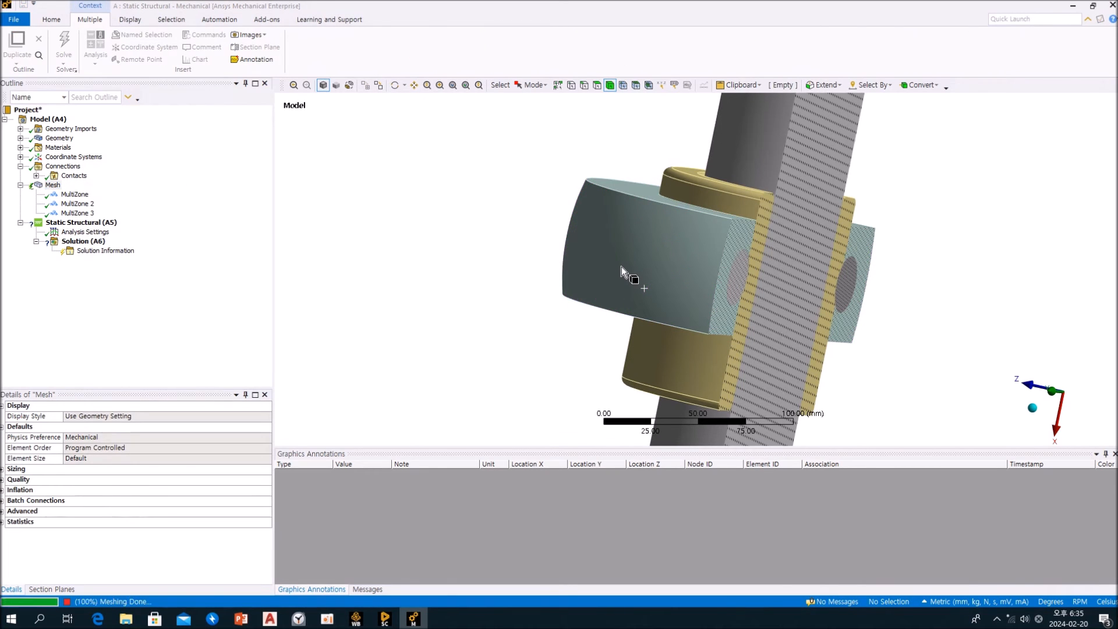
Hide the bearing's outer ring to expose the balls around the inner ring
middle_drag(621, 267, 637, 219)
click(637, 219)
right_click(630, 212)
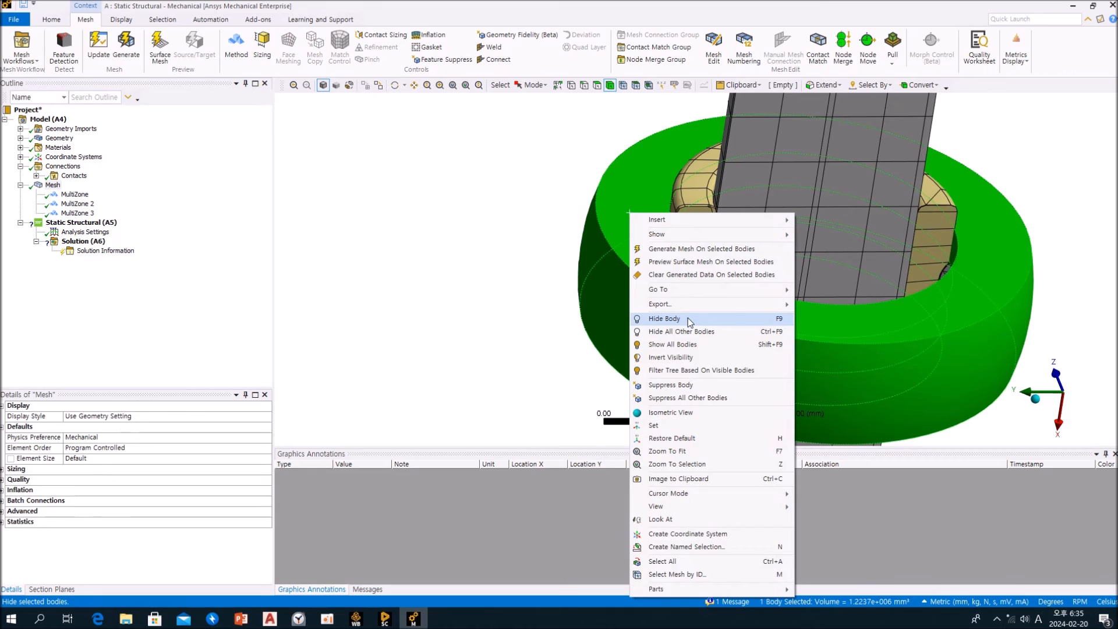
click(689, 322)
middle_drag(688, 322, 1010, 294)
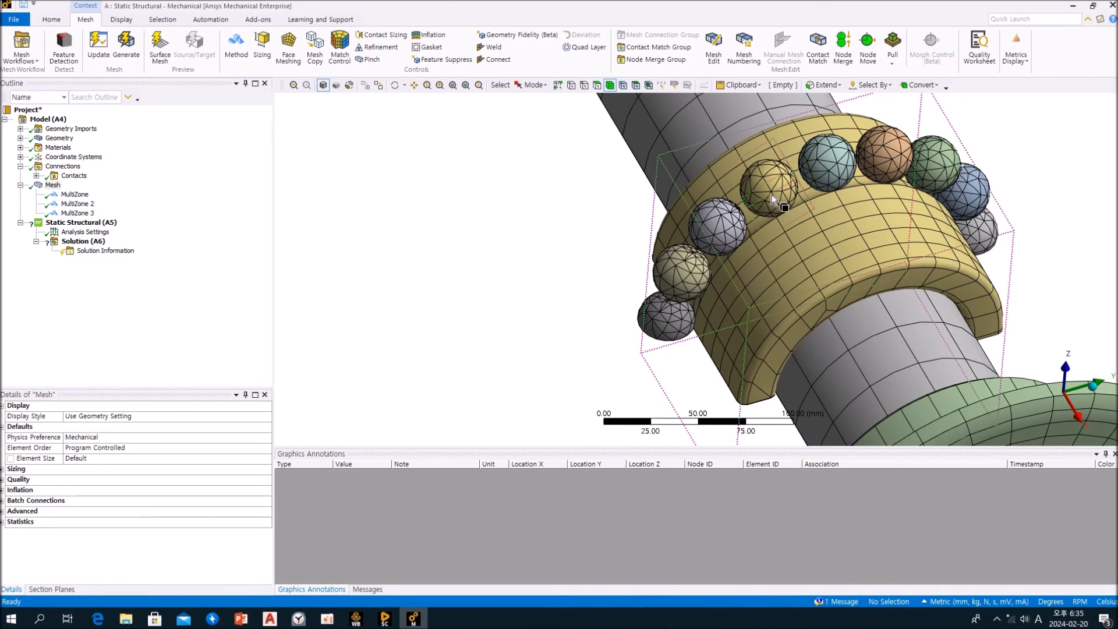
Turn off Section Plane 1 and examine the ball meshes around the bearing's inner ring
click(52, 590)
click(4, 422)
middle_drag(477, 284, 377, 345)
scroll(617, 255, up, 8)
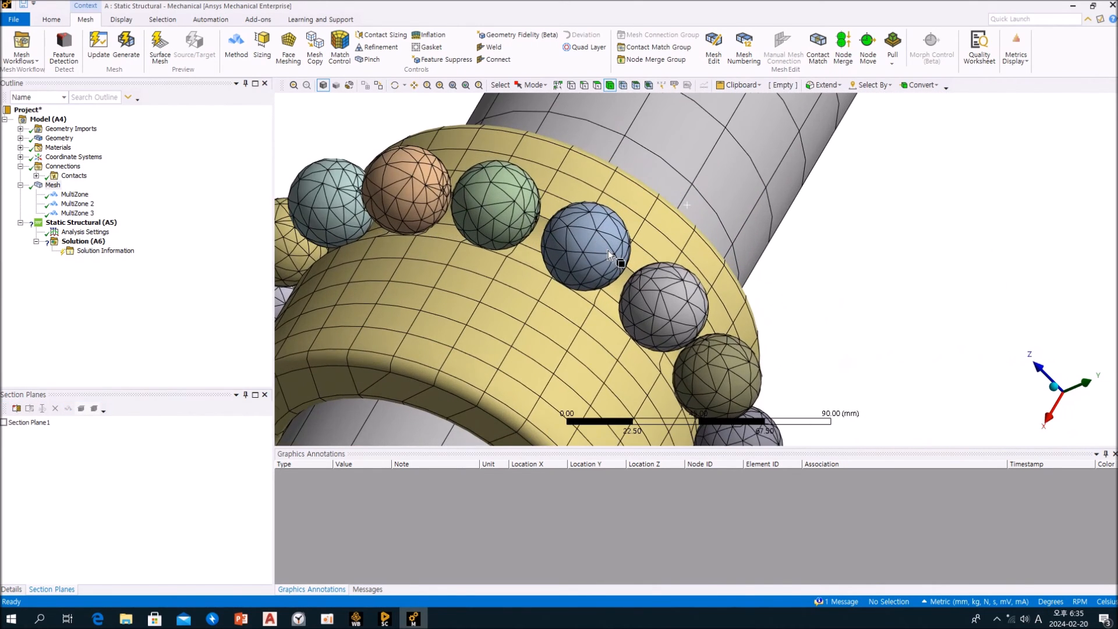
middle_drag(544, 187, 703, 337)
scroll(553, 196, up, 4)
scroll(808, 396, up, 3)
scroll(705, 338, down, 20)
middle_drag(716, 346, 581, 207)
middle_drag(650, 161, 715, 179)
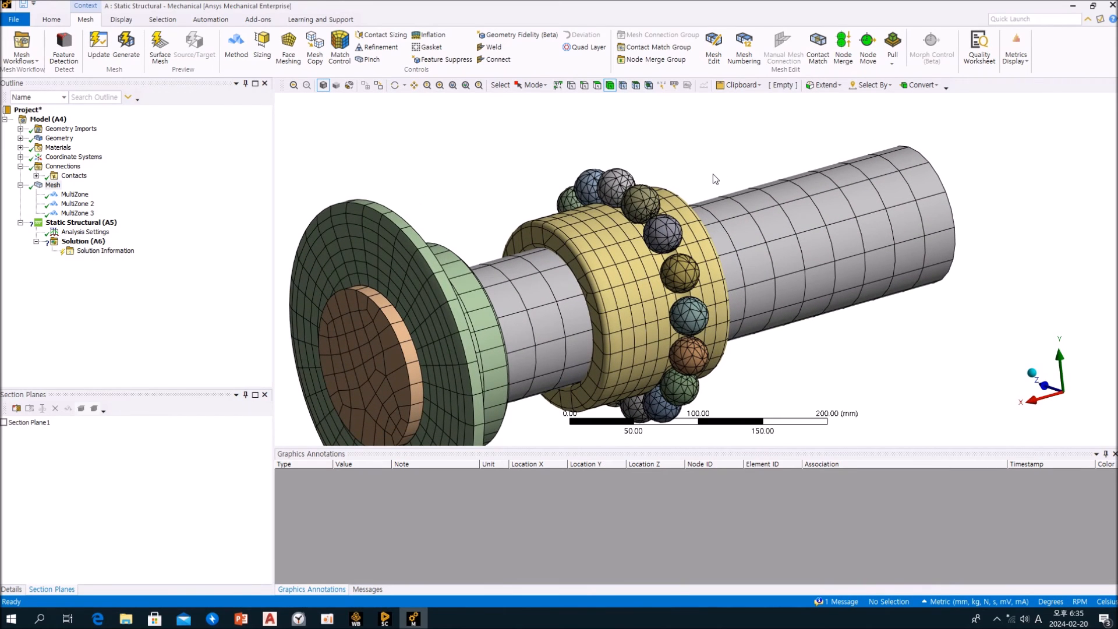
Select one bearing ball and extend the selection to all the balls
click(641, 197)
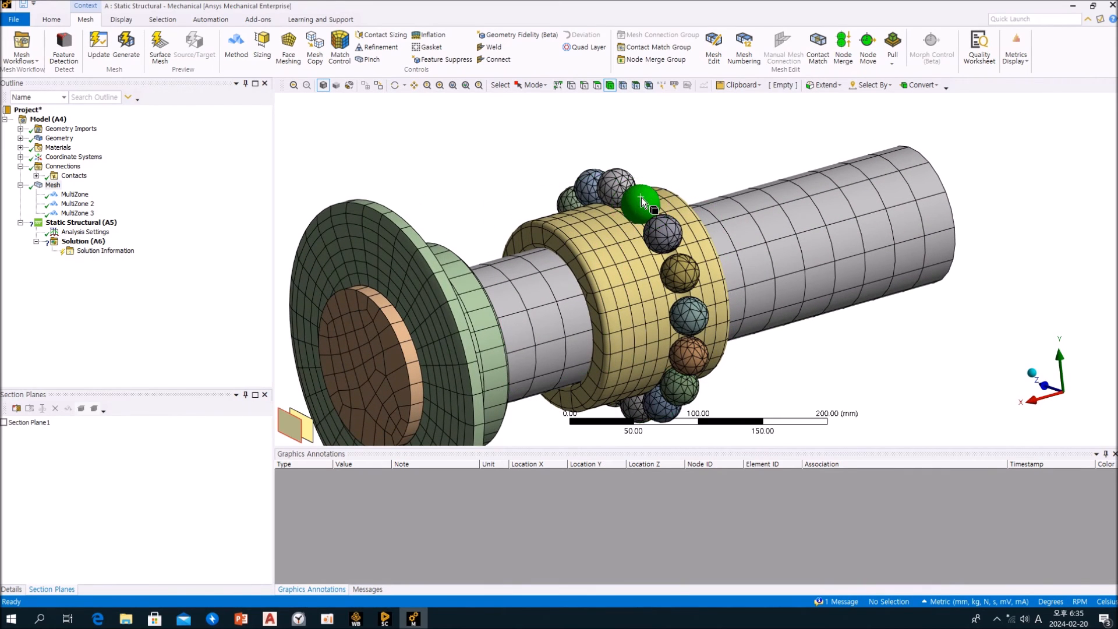
click(873, 85)
mouse_move(902, 124)
click(980, 130)
mouse_move(746, 153)
middle_down()
mouse_move(624, 122)
mouse_move(529, 122)
mouse_move(751, 151)
middle_up()
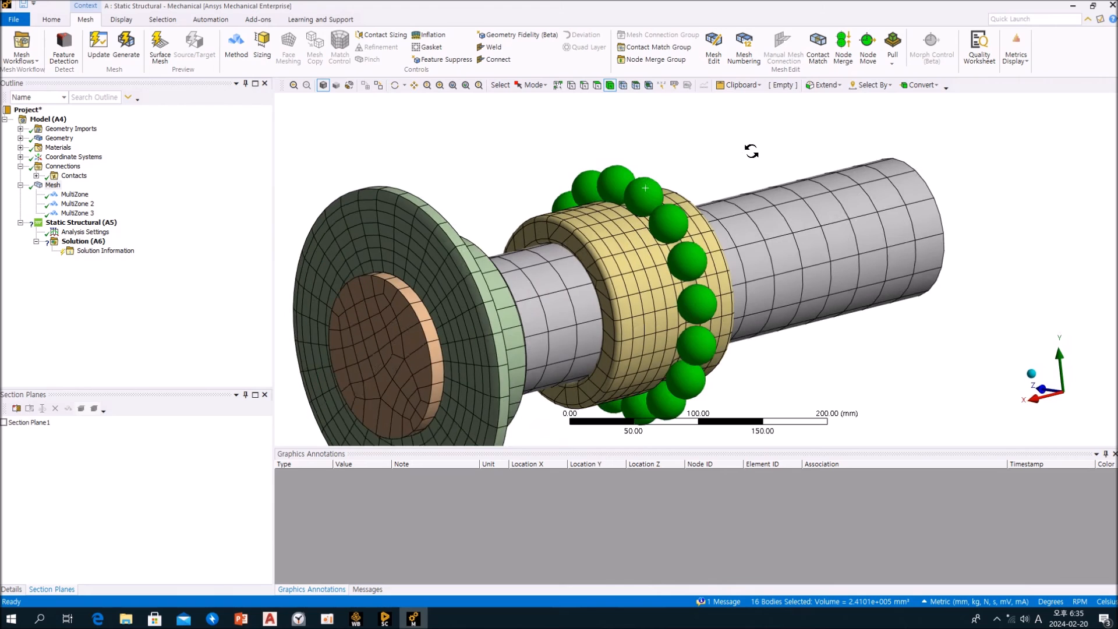
Add a MultiZone mesh method to the 16 selected bearing balls and regenerate the mesh
click(236, 45)
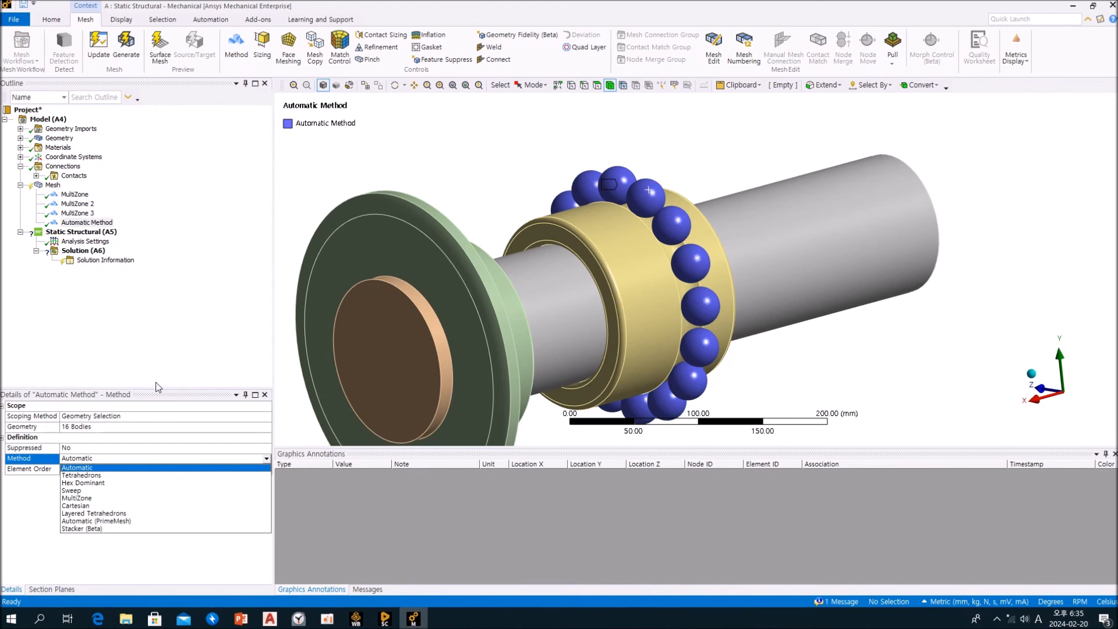
click(122, 498)
click(66, 223)
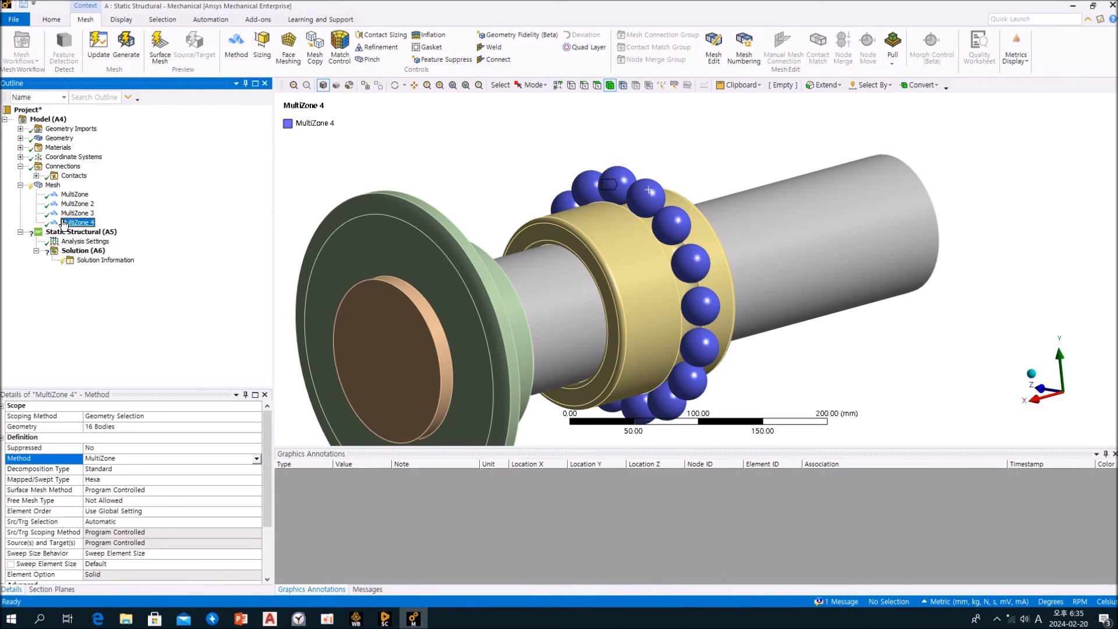
click(53, 185)
right_click(52, 185)
click(98, 214)
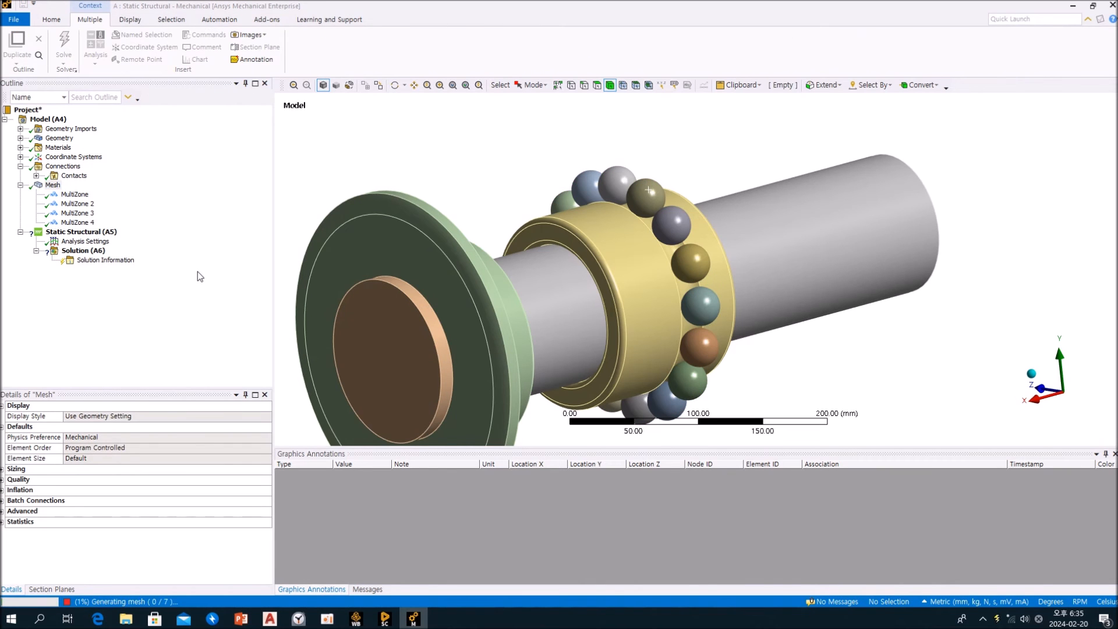
middle_drag(400, 228, 637, 222)
Show all hidden bodies and orbit the meshed assembly to the free end of the shaft
right_click(494, 139)
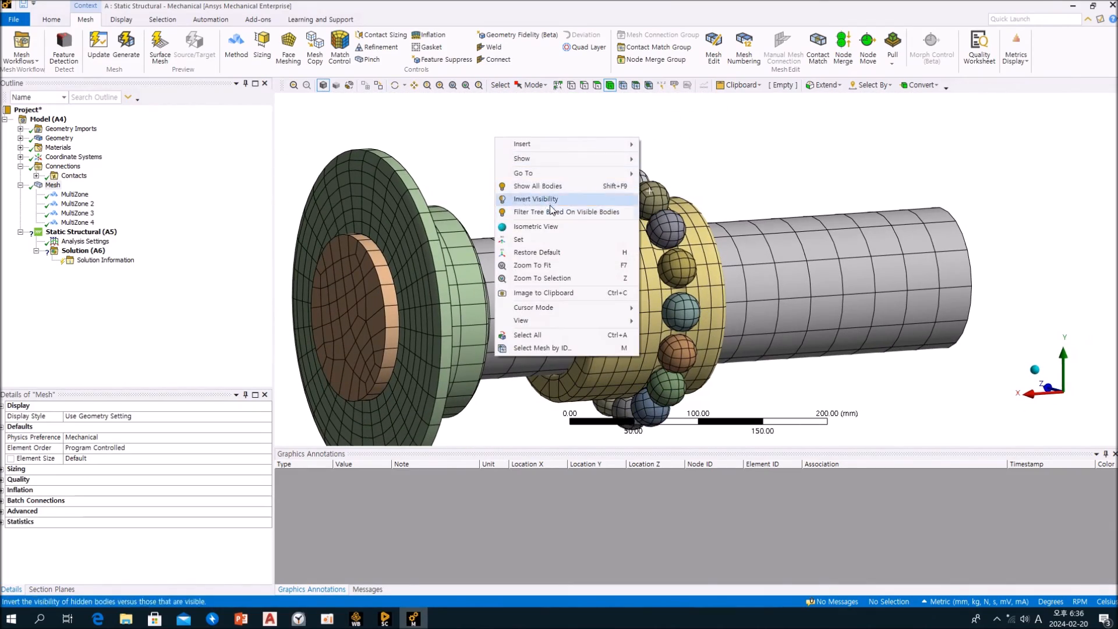
click(534, 186)
middle_drag(723, 177, 216, 284)
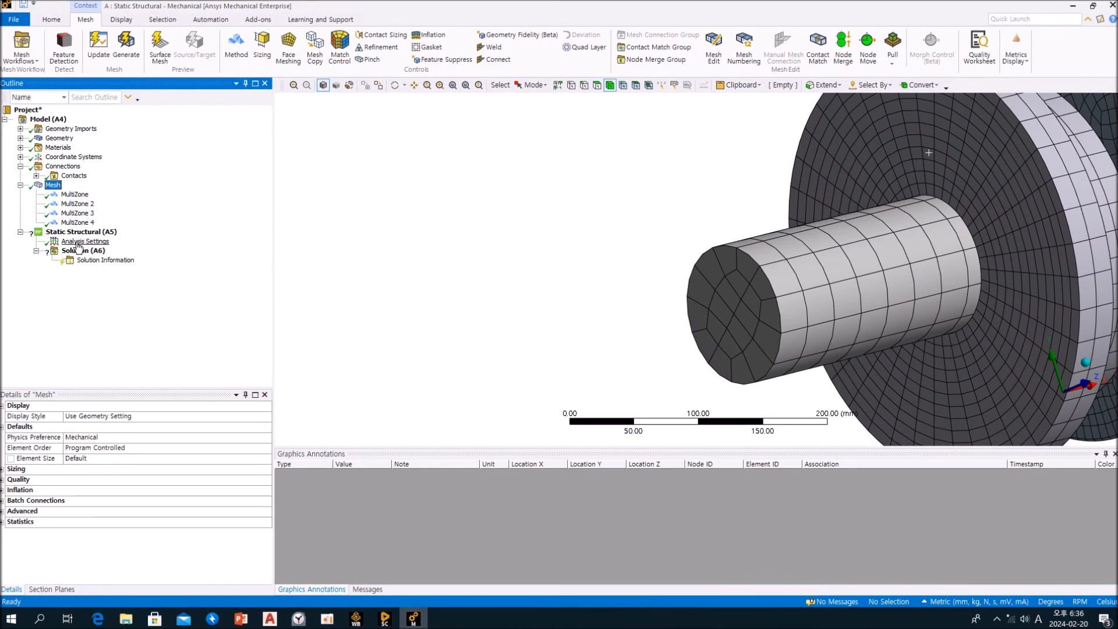
Add a Fixed Support to the circular end face of the shaft in the static structural analysis
click(81, 232)
scroll(453, 282, up, 3)
scroll(457, 285, down, 5)
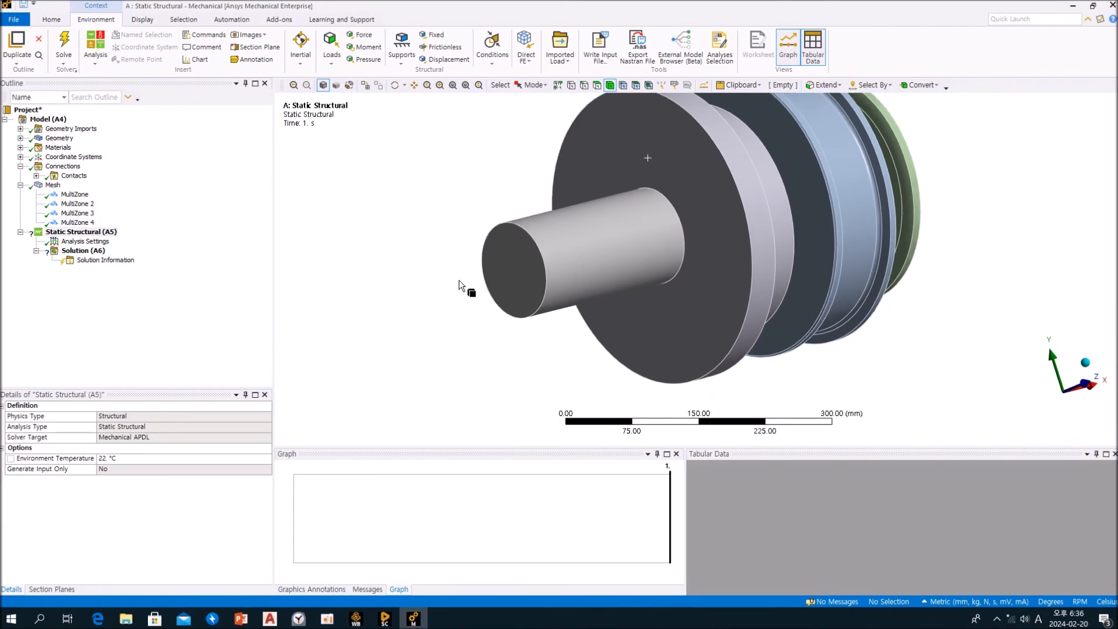
click(435, 36)
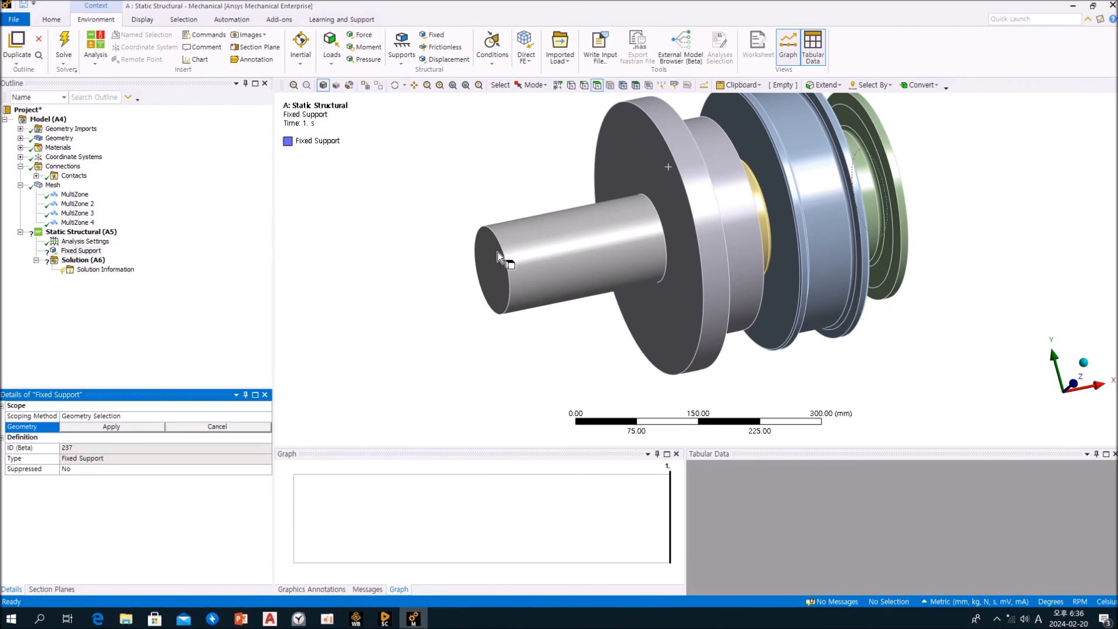
click(495, 253)
click(110, 427)
click(161, 350)
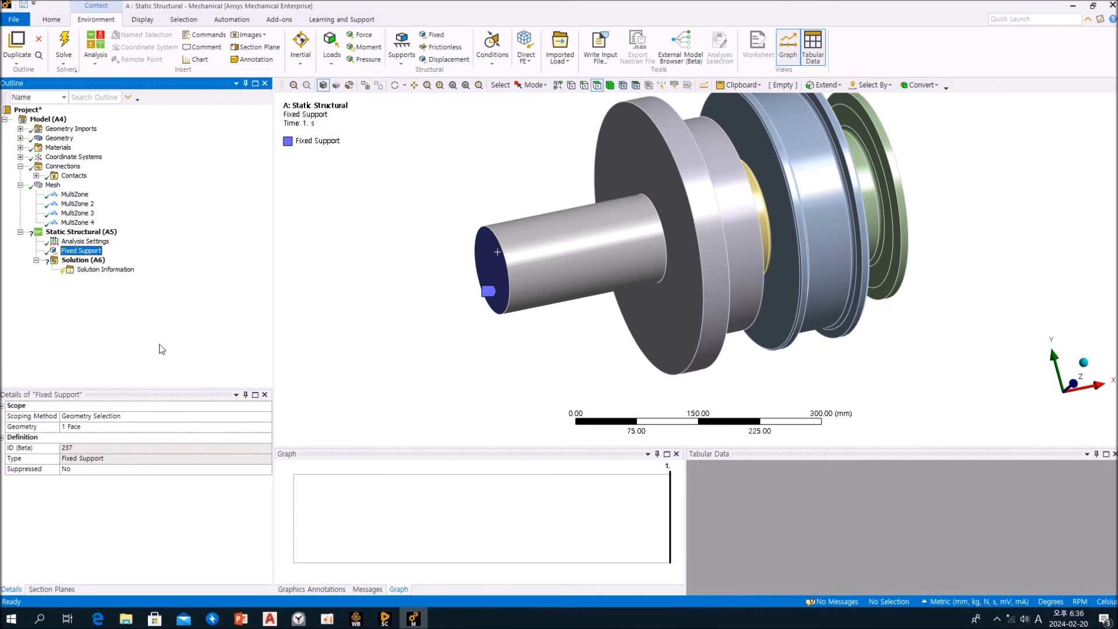
Add a Force load scoped to the wheel's outer cylindrical face between the two flanges
click(356, 40)
middle_drag(885, 177, 774, 179)
click(808, 138)
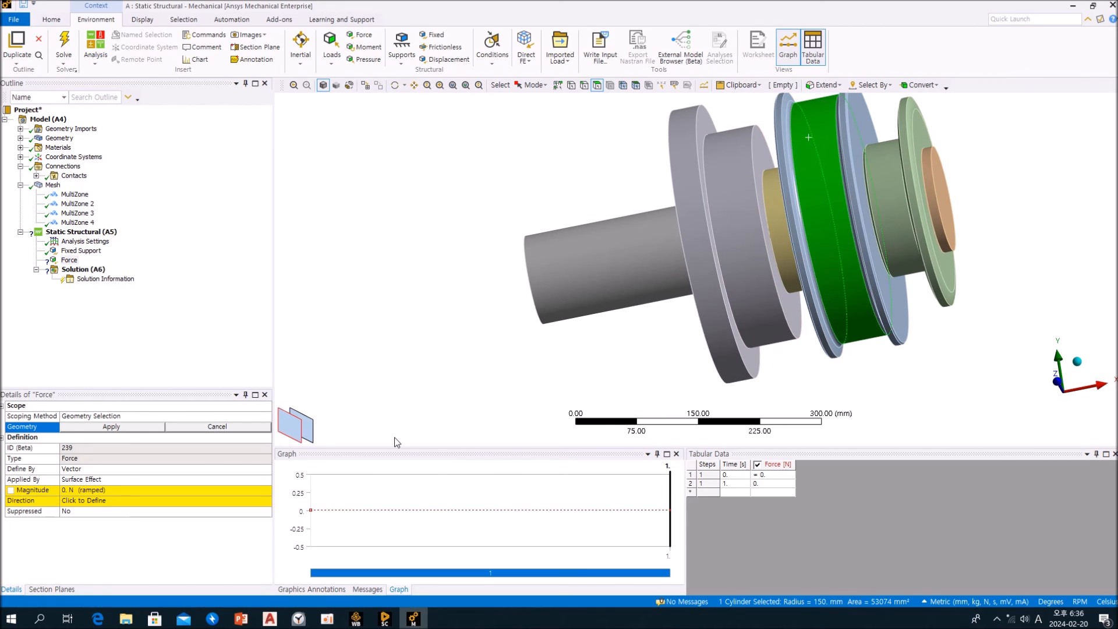
click(143, 429)
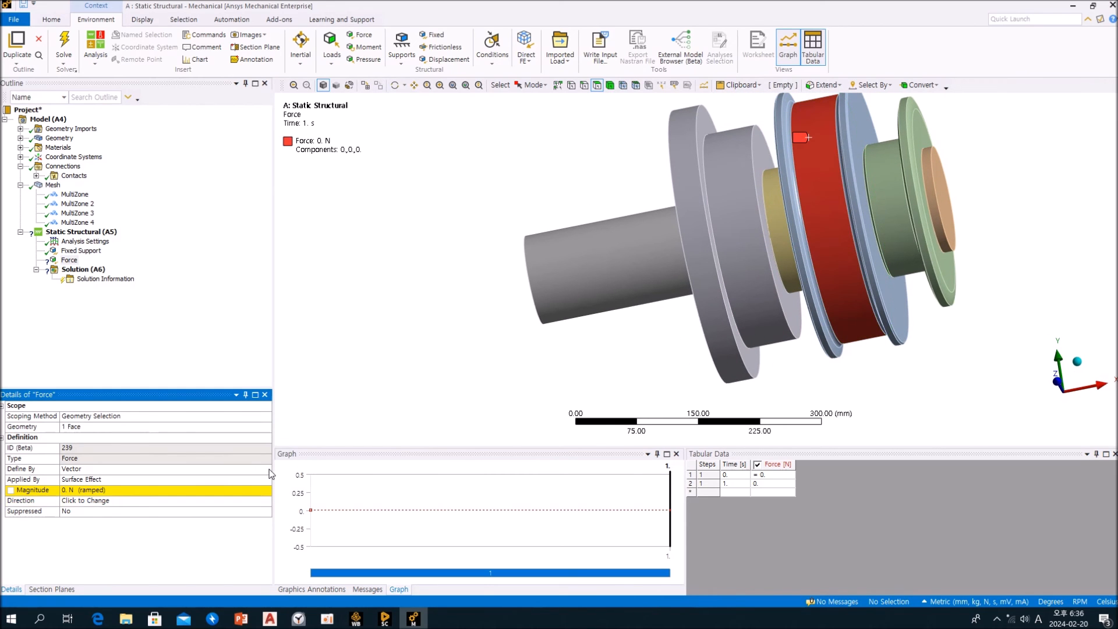
Define the wheel force by components and set its Y component to -1000 N
click(269, 473)
click(221, 484)
middle_drag(553, 354, 783, 307)
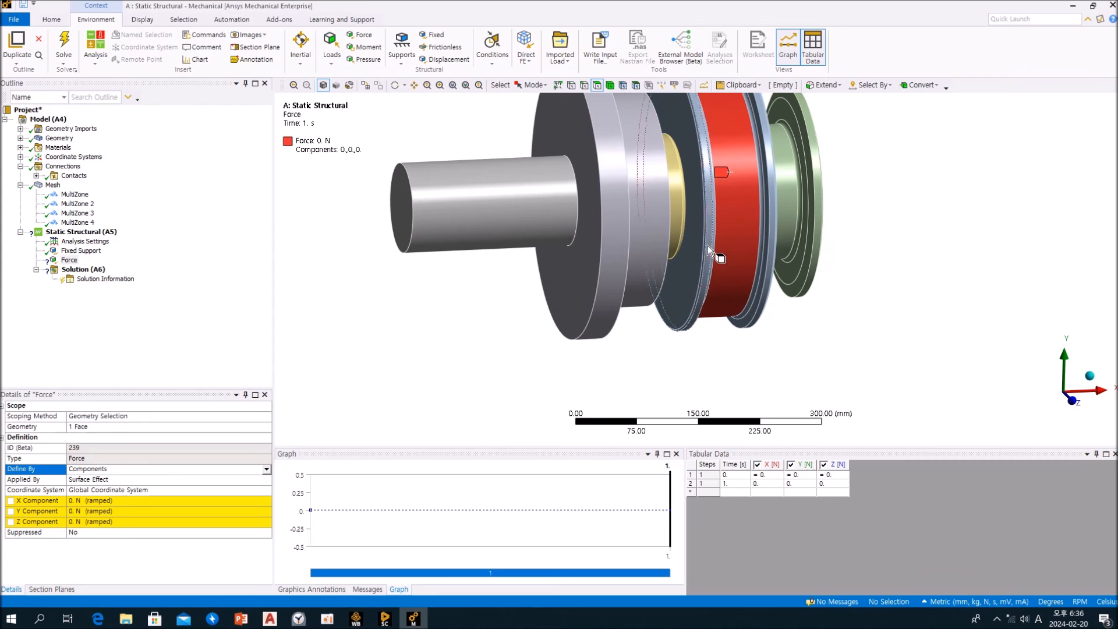
click(150, 513)
text(1000)
key(Return)
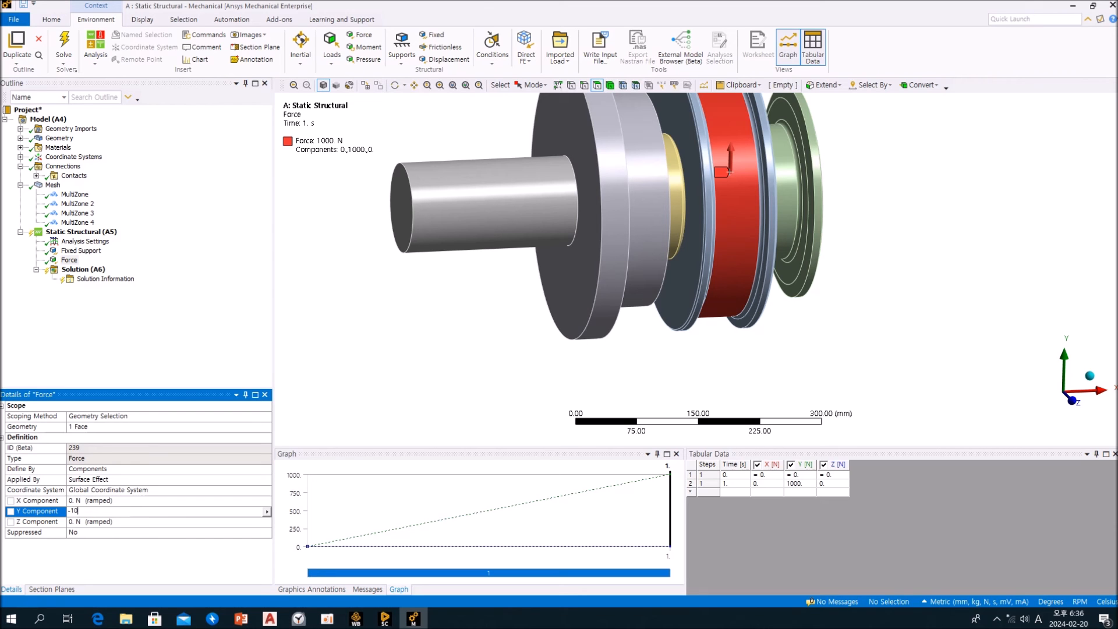
key(Return)
middle_drag(718, 299, 826, 214)
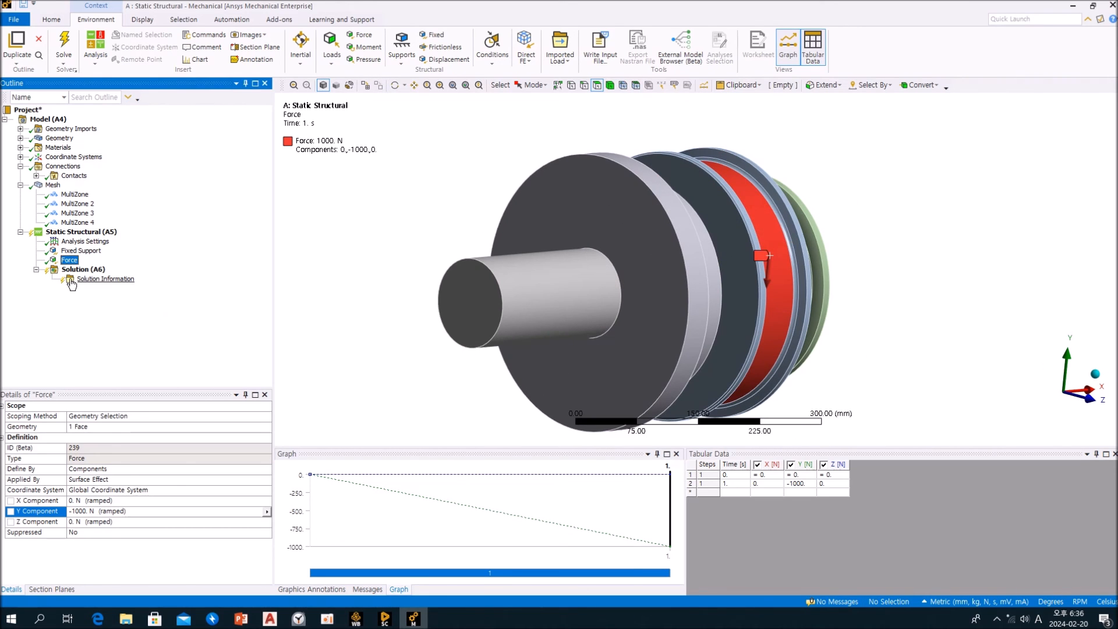
Add Total Deformation, Equivalent (von-Mises) Stress and Stress Tool results to the solution
click(84, 270)
click(411, 49)
click(430, 75)
click(469, 47)
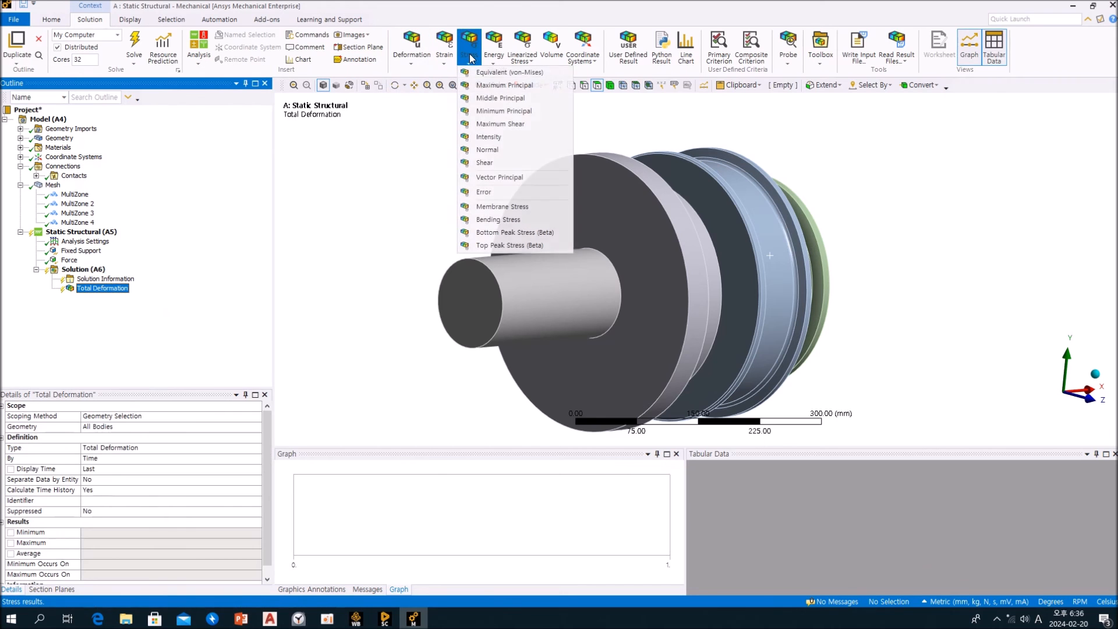
click(501, 74)
click(820, 49)
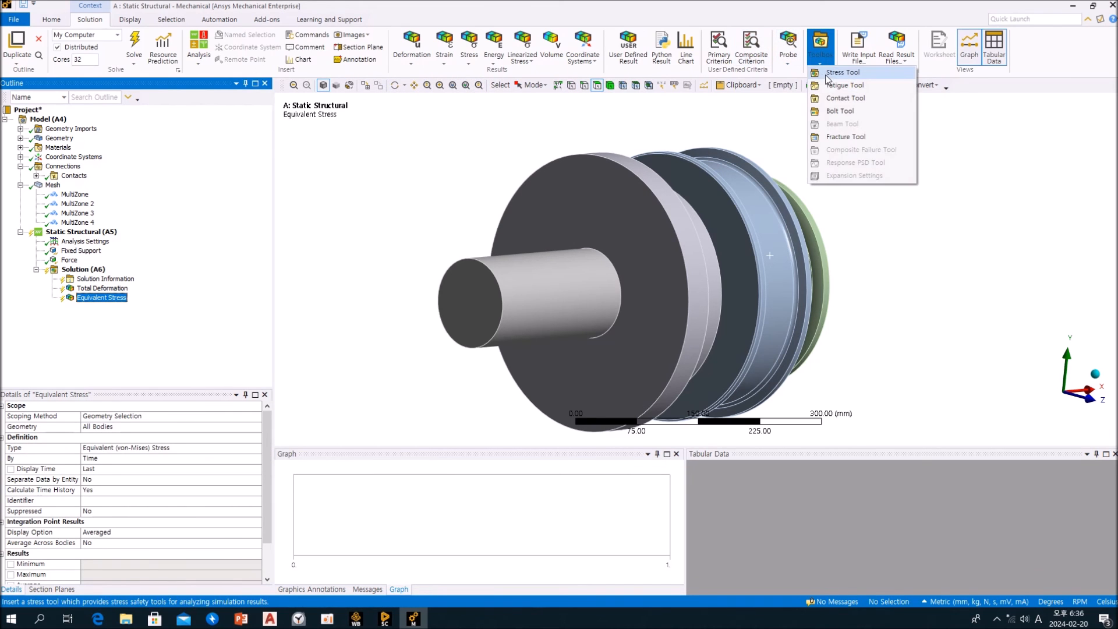
click(835, 98)
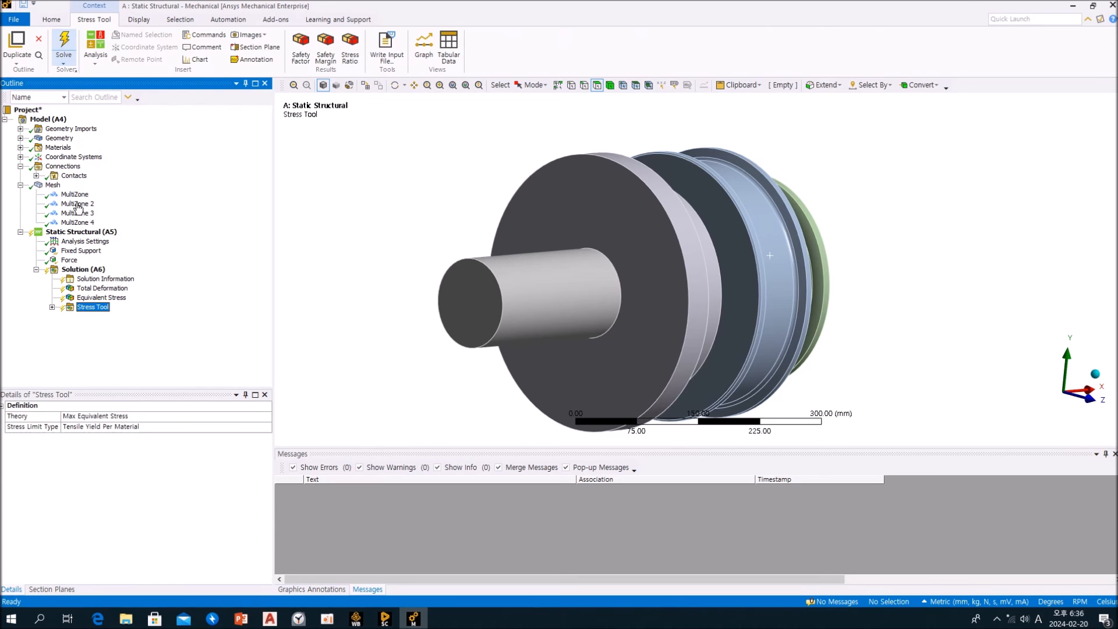
Solve the static structural analysis from the Solution branch
click(74, 269)
click(135, 45)
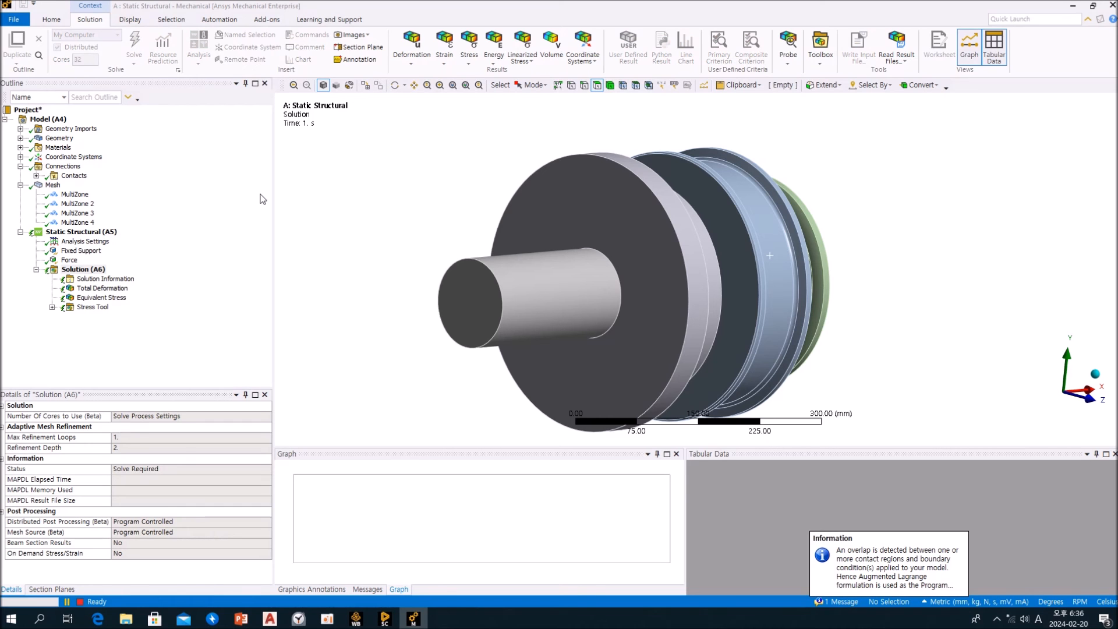
middle_drag(497, 200, 428, 209)
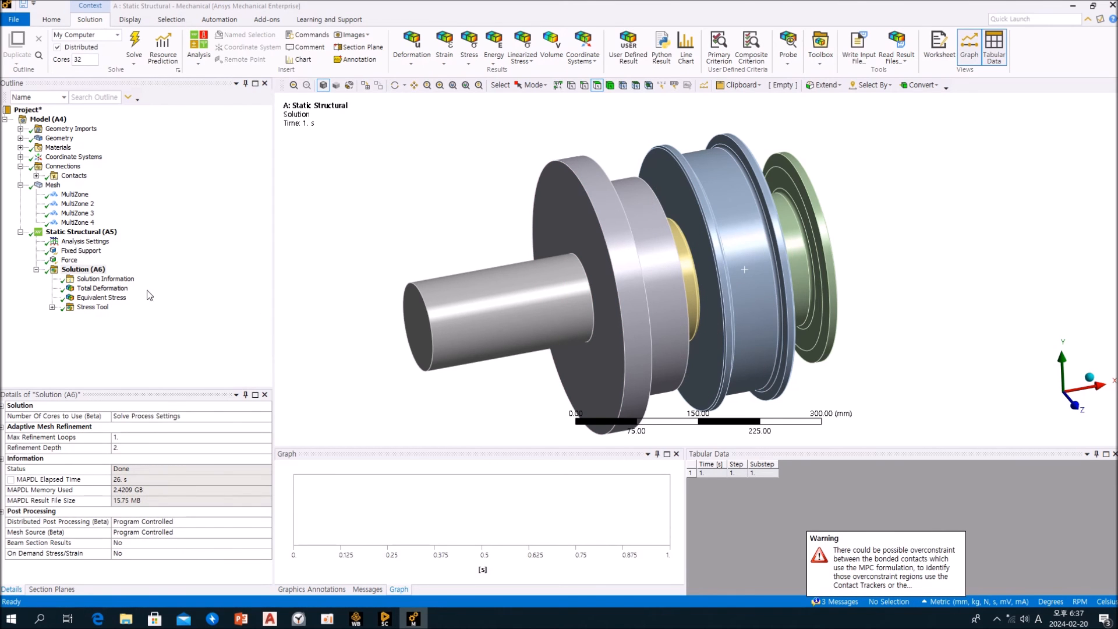
Display the Total Deformation result with no wireframe and smooth contours, and play its animation
click(102, 289)
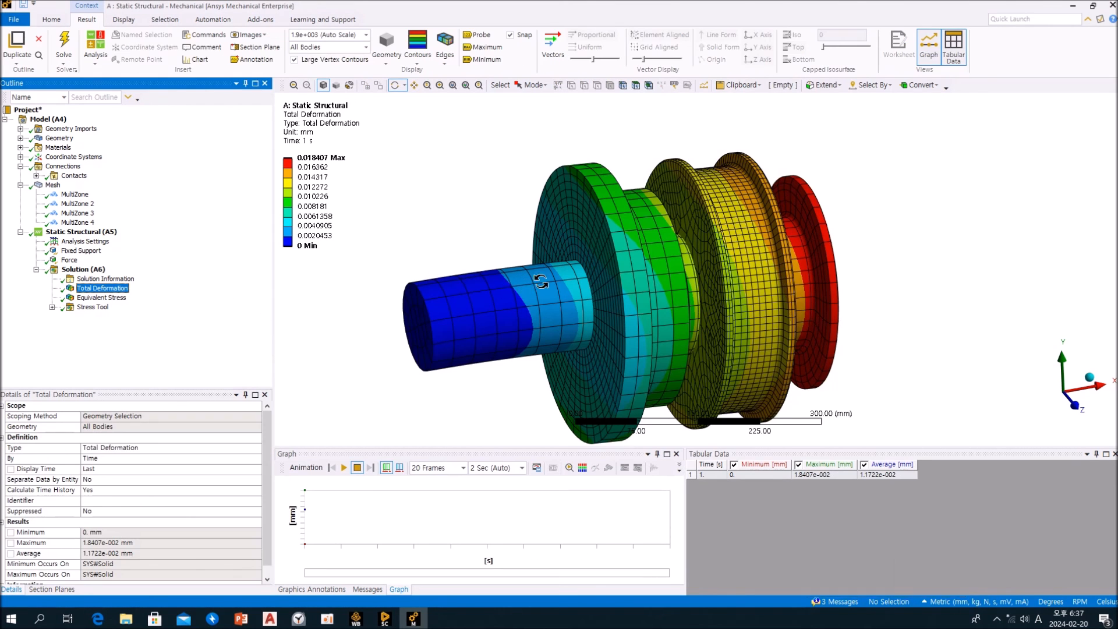
drag(617, 254, 487, 229)
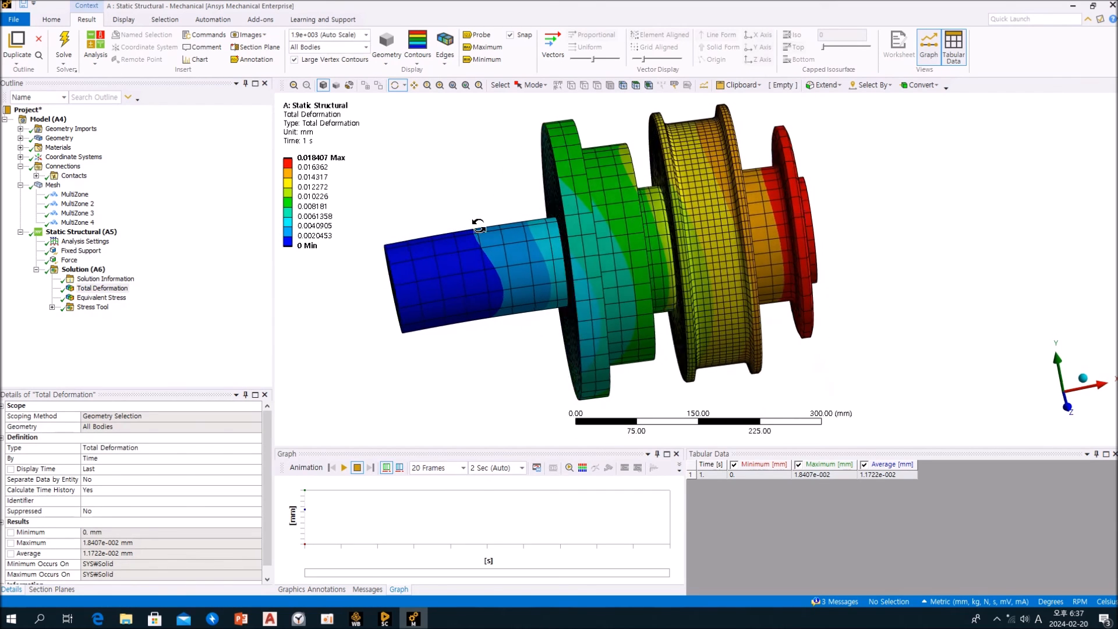
click(445, 54)
click(457, 75)
click(417, 53)
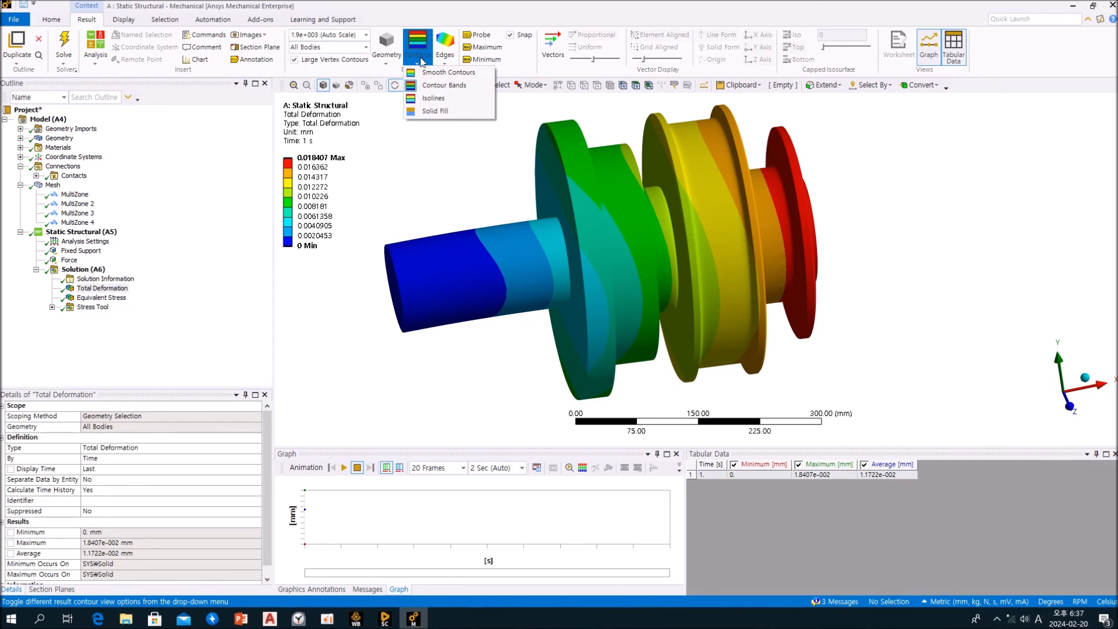
click(425, 73)
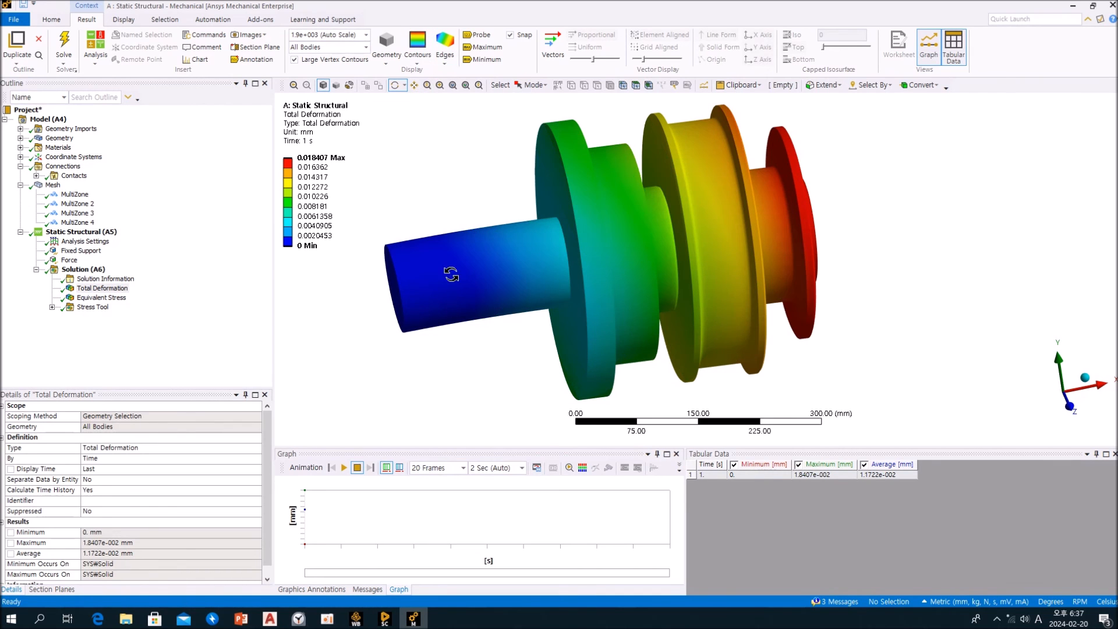
click(344, 467)
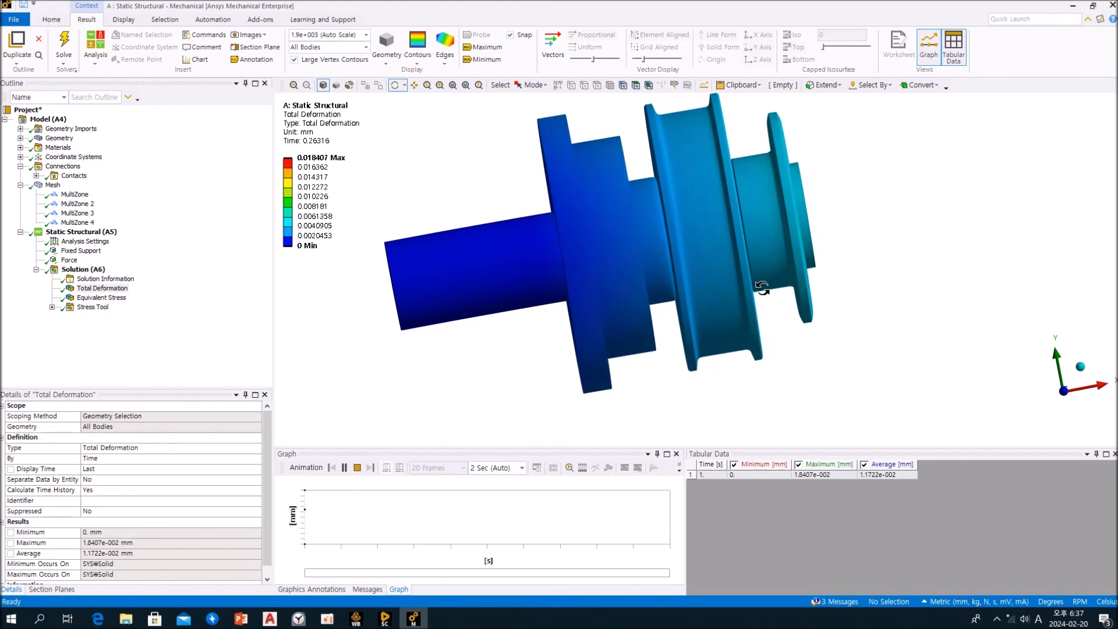
Display the Equivalent Stress result and examine the stress along the shaft from several angles
click(124, 299)
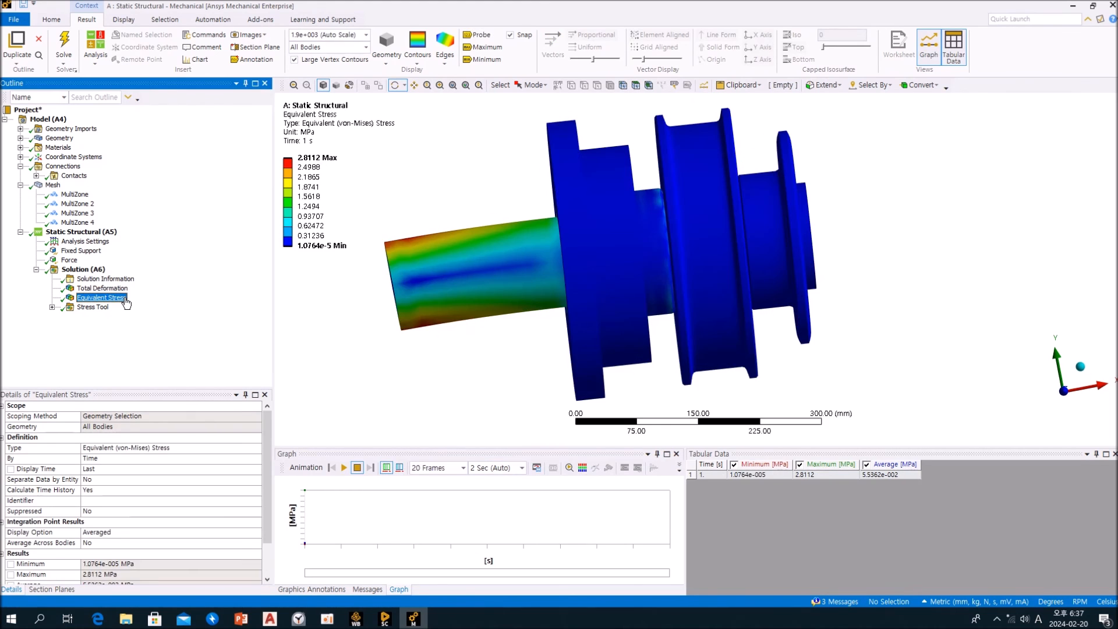
drag(466, 215, 558, 234)
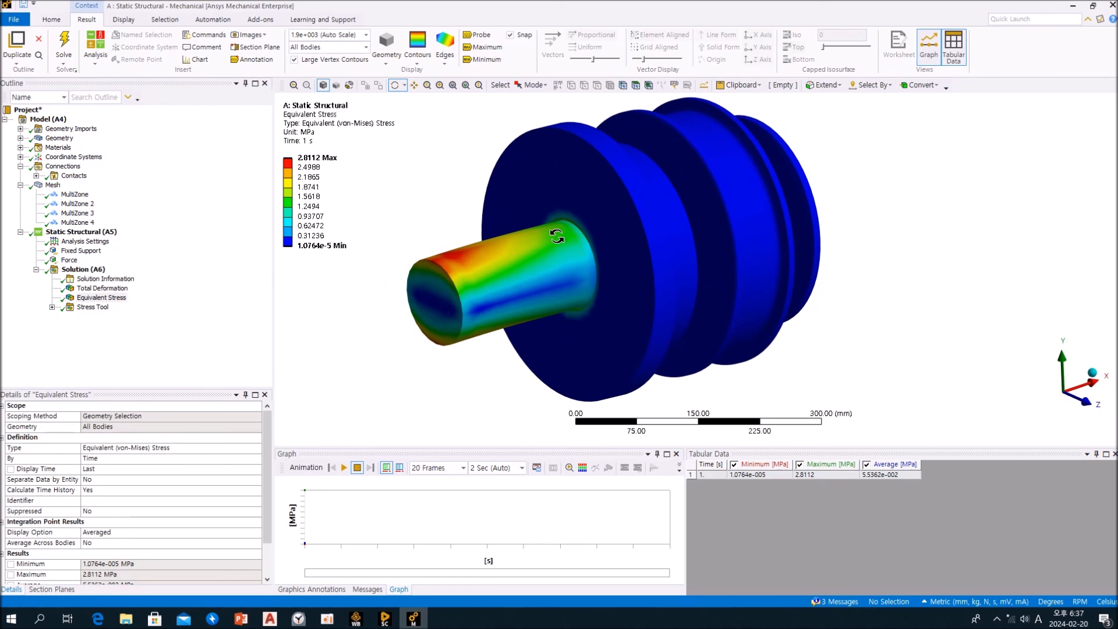
drag(461, 289, 364, 303)
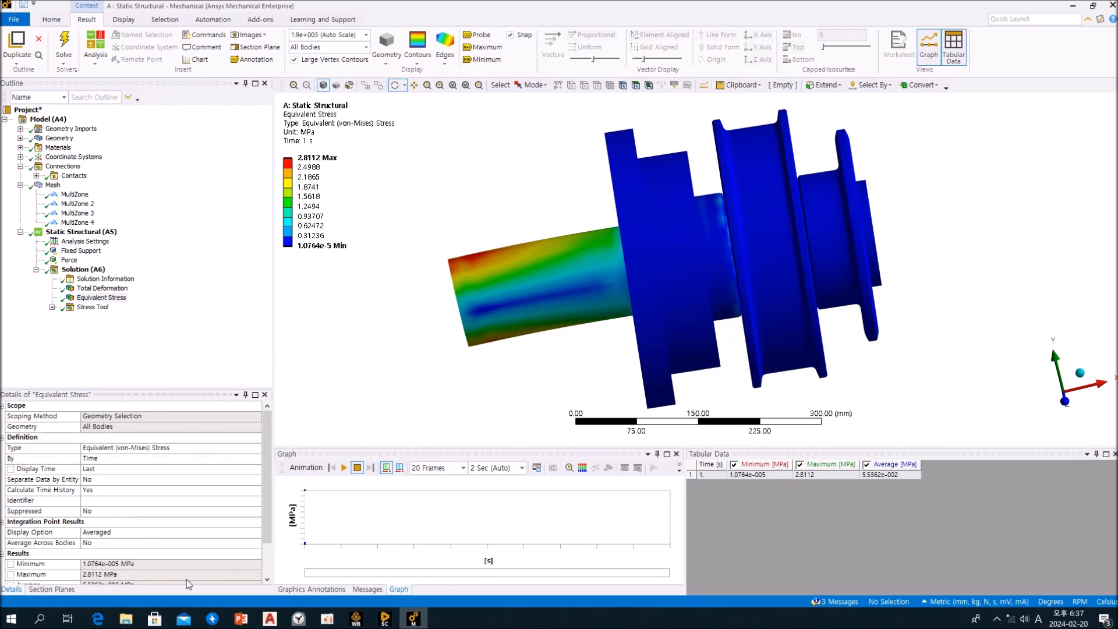
Turn on Section Plane 1 to cut through the assembly and examine the internal equivalent stress
click(55, 591)
click(5, 423)
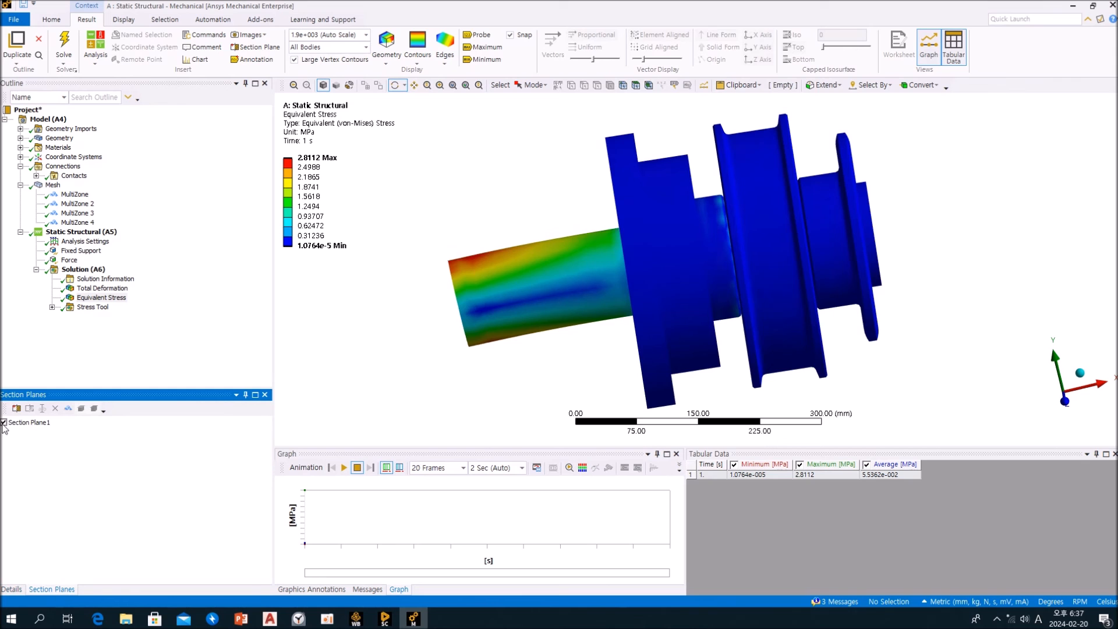
drag(764, 313, 706, 194)
drag(675, 250, 542, 251)
click(131, 322)
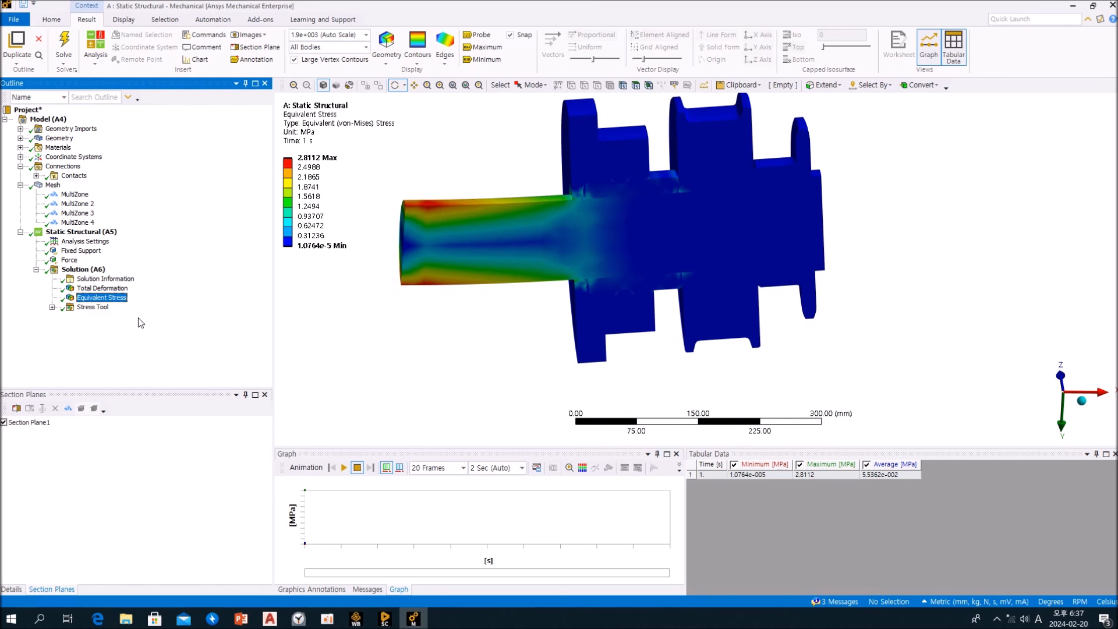
Play the sectioned Equivalent Stress animation, view it from the opposite side, and stop it
click(343, 467)
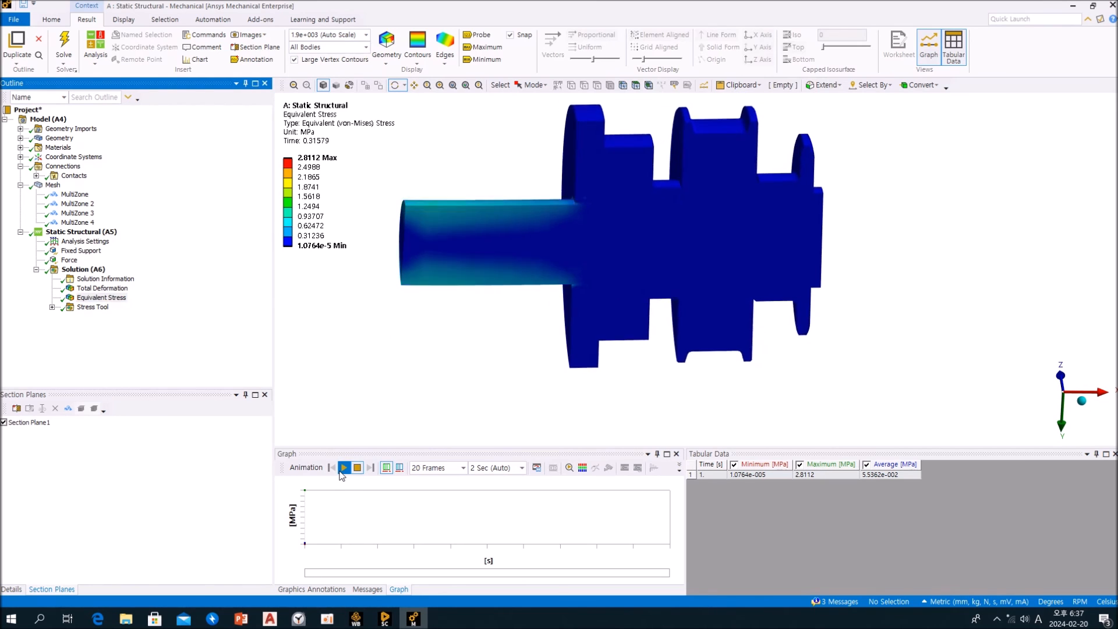
drag(632, 379, 909, 232)
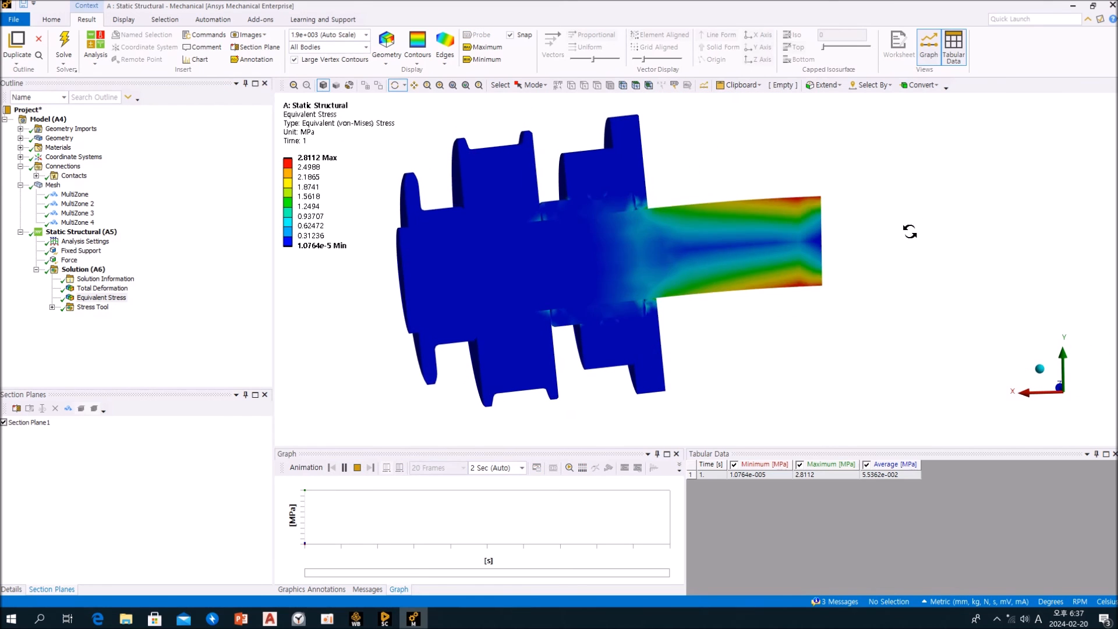
click(357, 467)
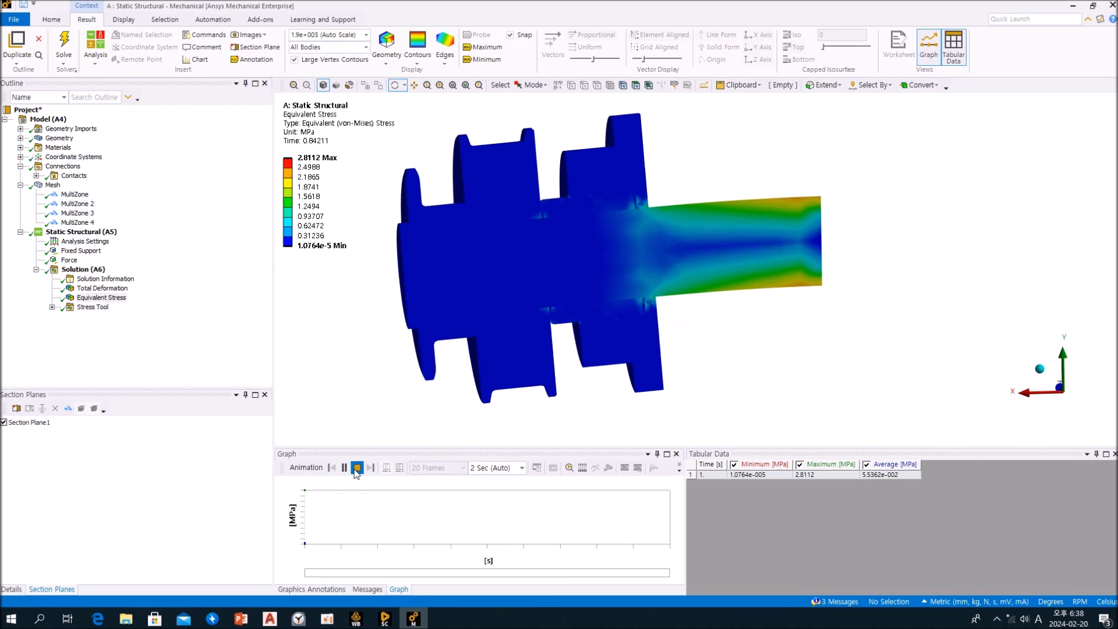
View the Stress Tool's Safety Factor result and return to the sectioned Equivalent Stress result
click(146, 322)
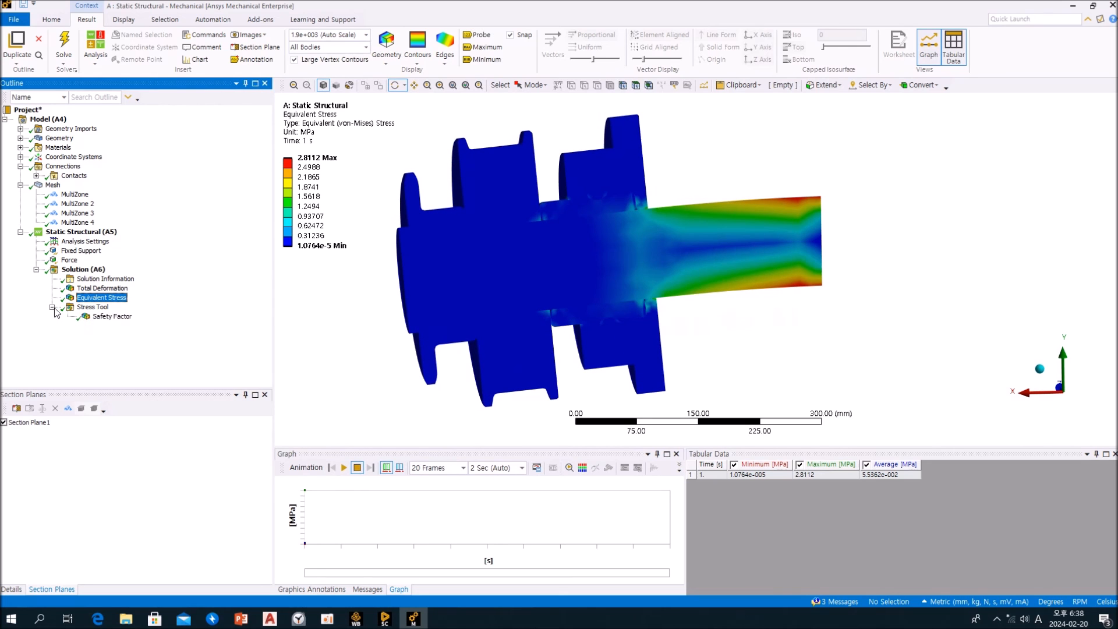
click(111, 318)
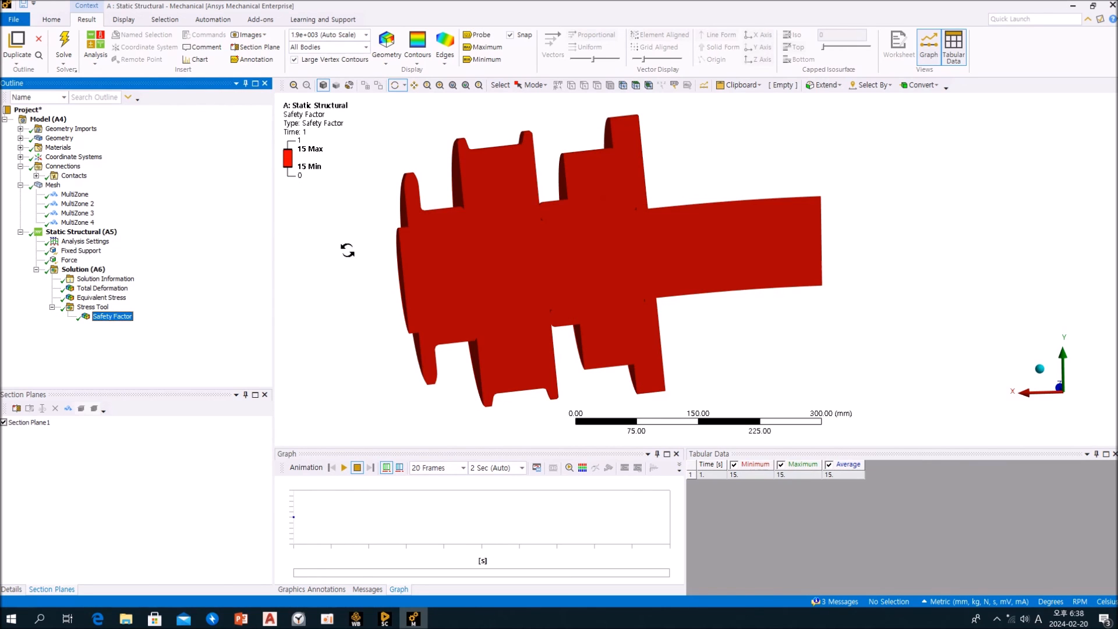
click(92, 298)
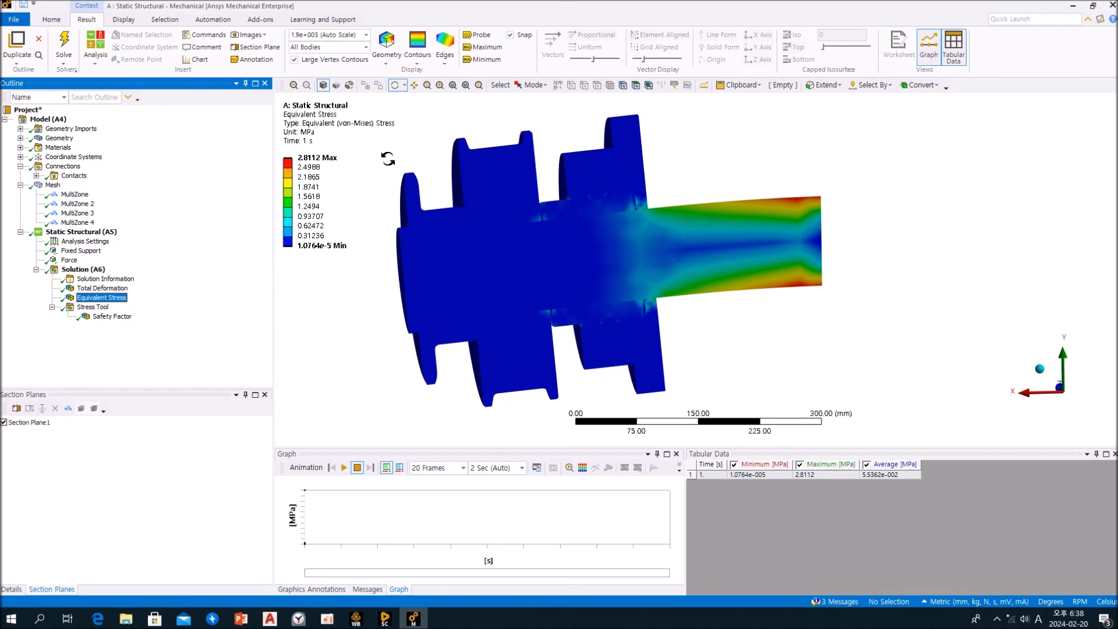
drag(752, 287, 701, 292)
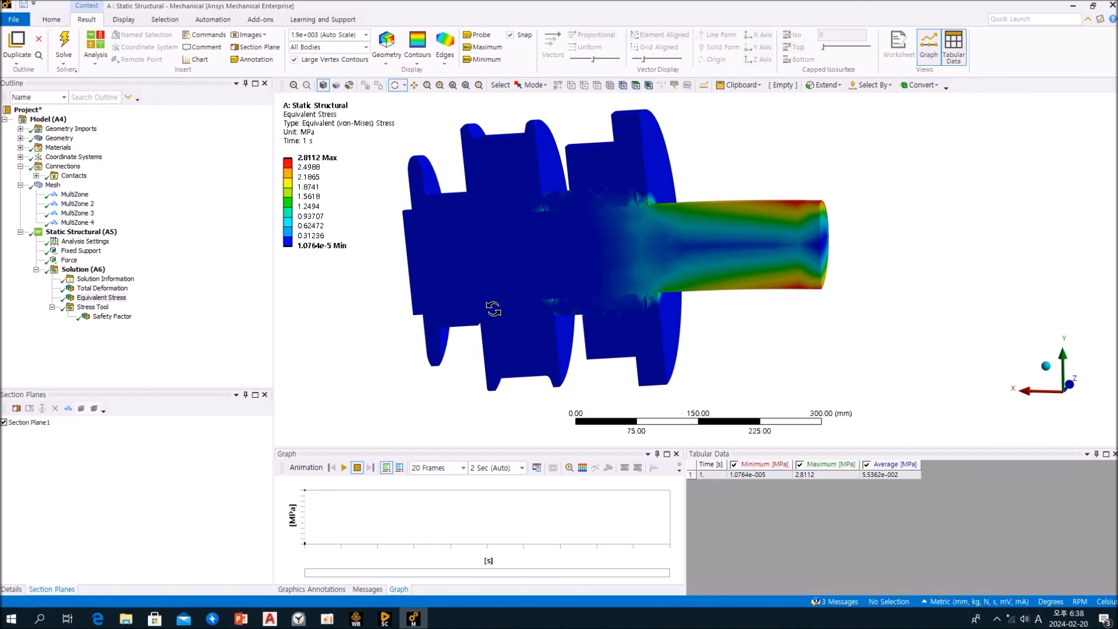
Display the mesh and turn off Section Plane 1 to show the whole assembly with the mesh details
drag(816, 308, 865, 323)
click(214, 345)
click(52, 185)
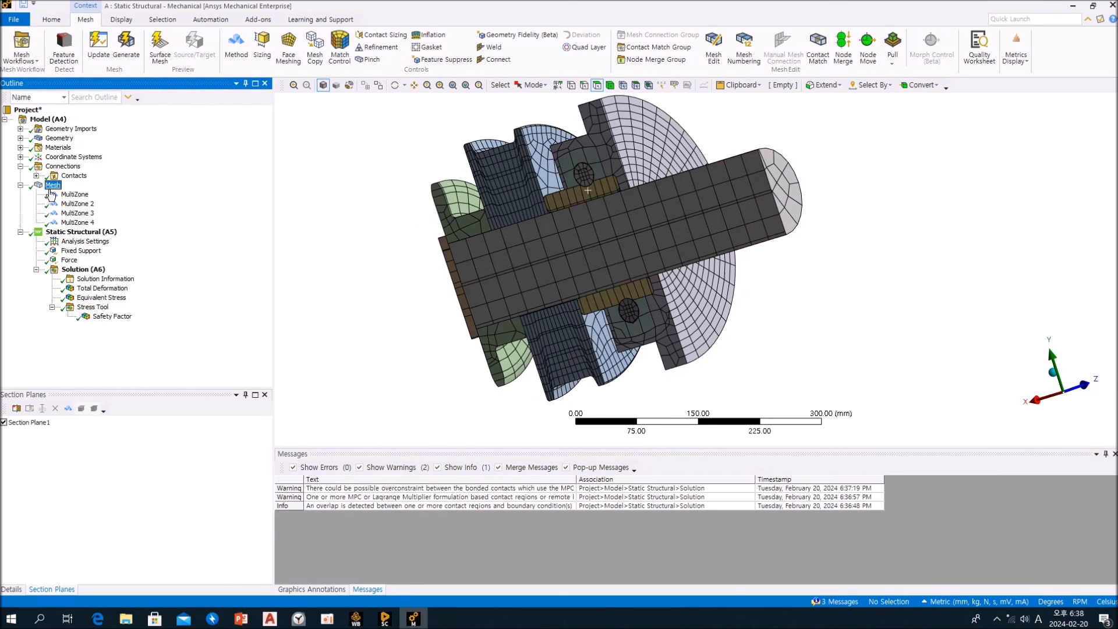
click(4, 422)
click(11, 590)
Examine the mesh on the shaft, wheel, sprocket and housing from several angles and at close range
middle_drag(502, 254, 362, 252)
click(169, 226)
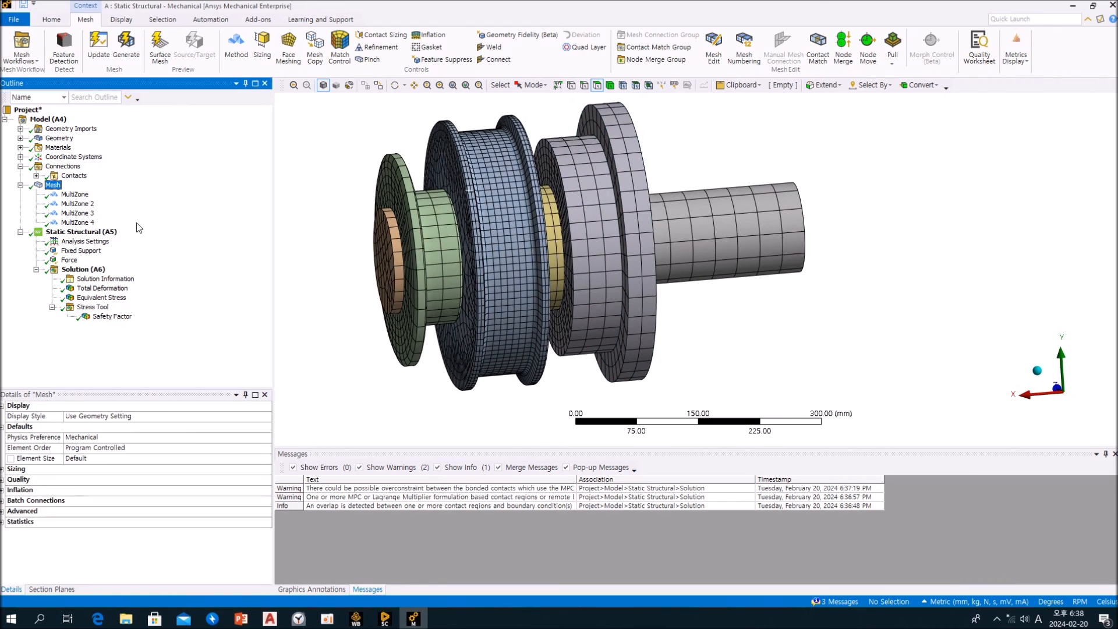
middle_drag(537, 256, 515, 229)
scroll(548, 235, up, 2)
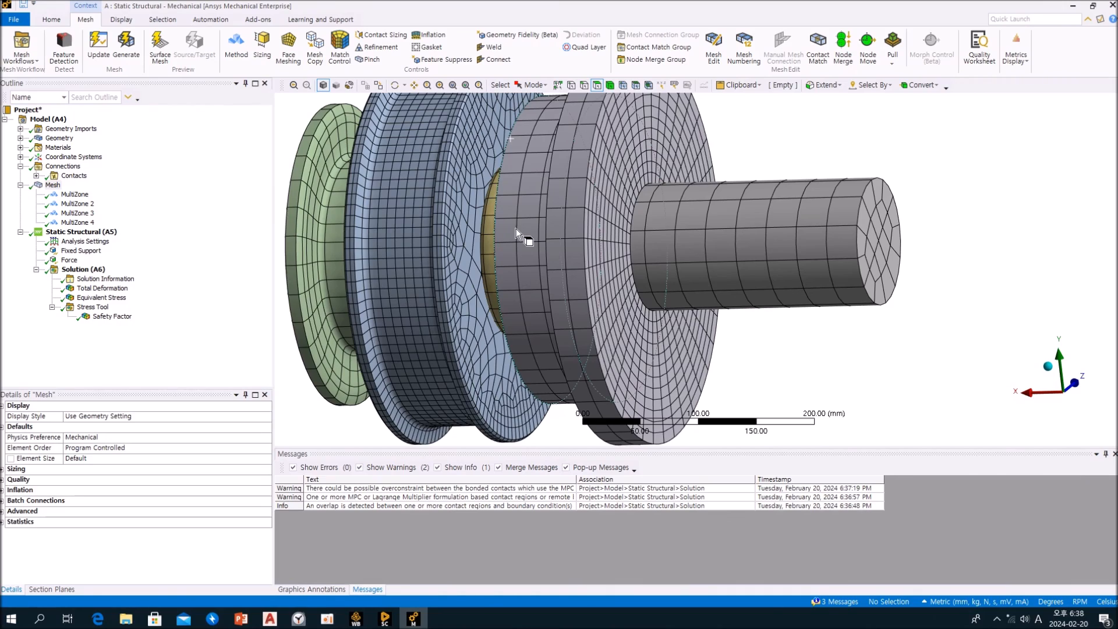
middle_drag(515, 233, 613, 263)
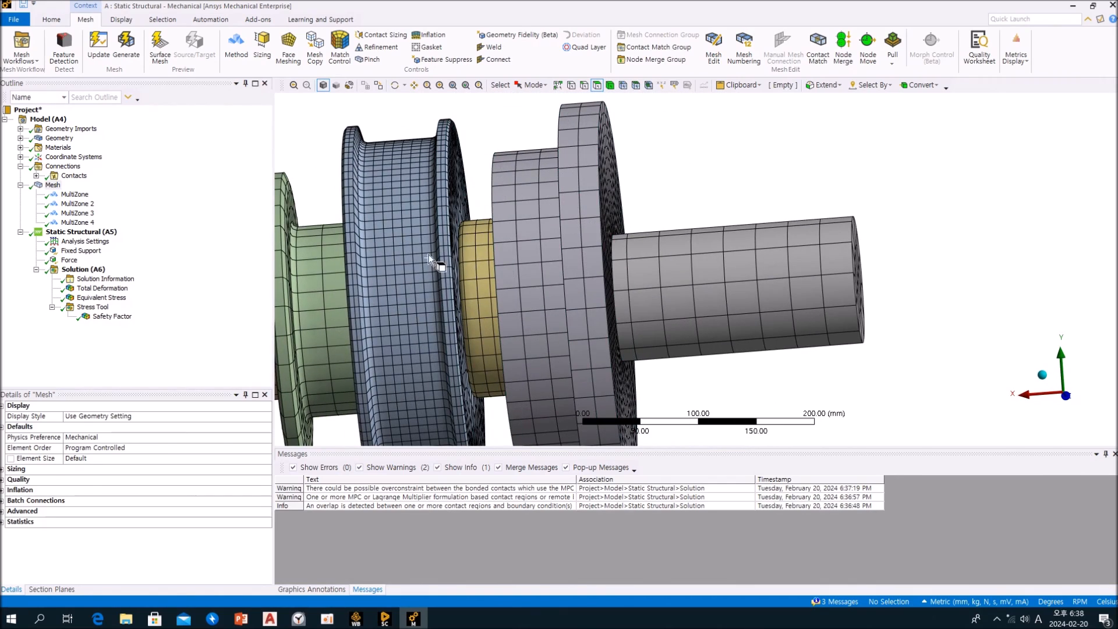
middle_drag(507, 234, 490, 256)
scroll(489, 256, up, 3)
scroll(487, 254, down, 7)
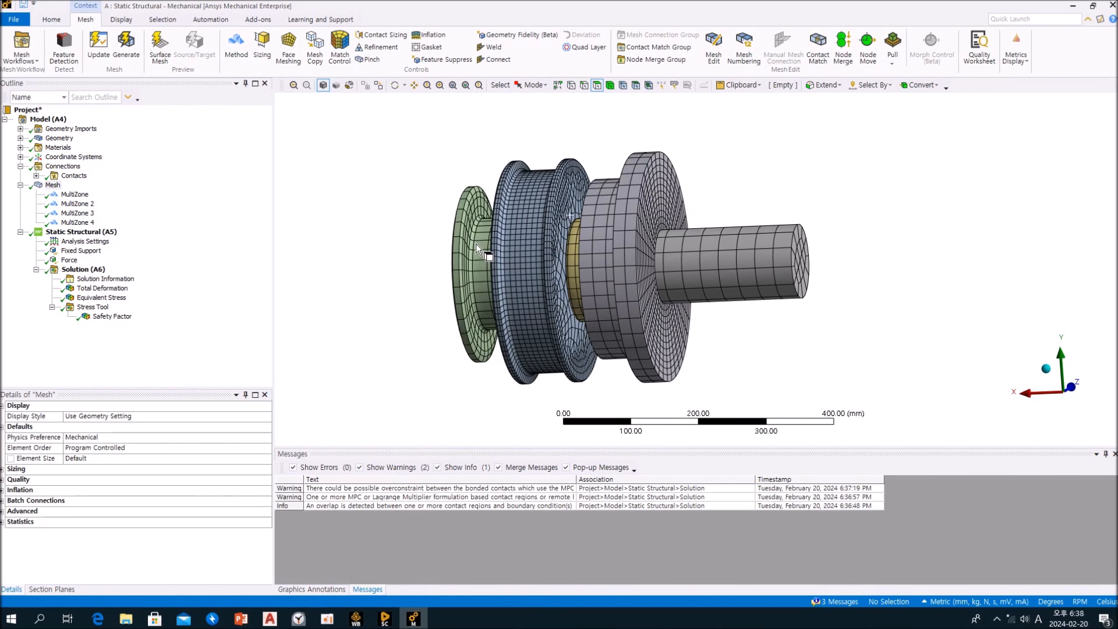
click(202, 298)
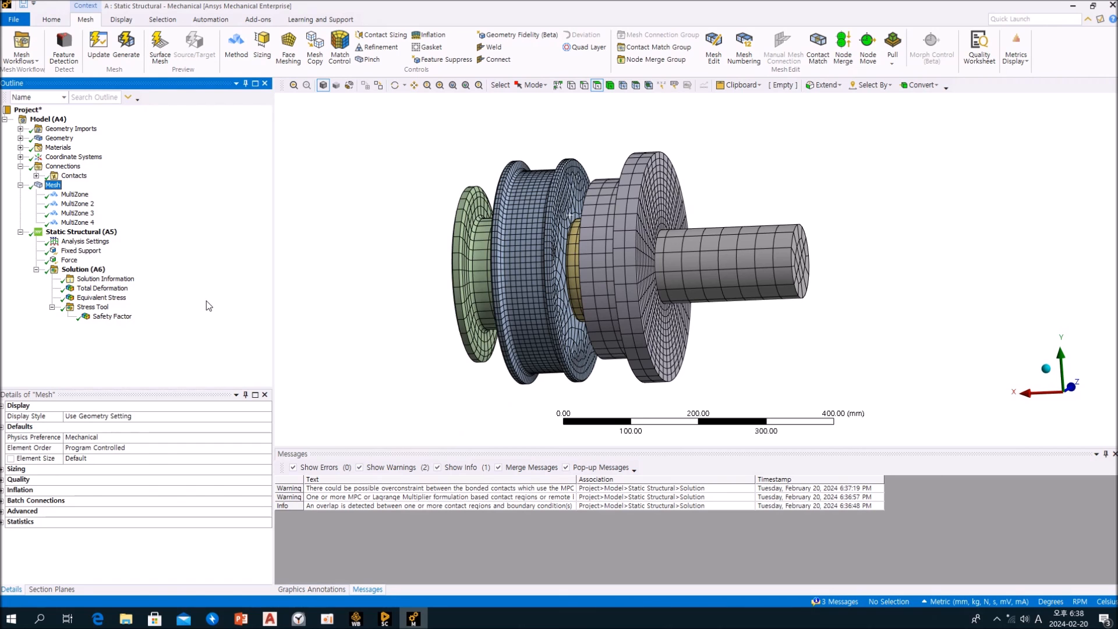
mouse_move(633, 244)
middle_down()
mouse_move(608, 260)
mouse_move(650, 250)
middle_up()
scroll(618, 255, up, 5)
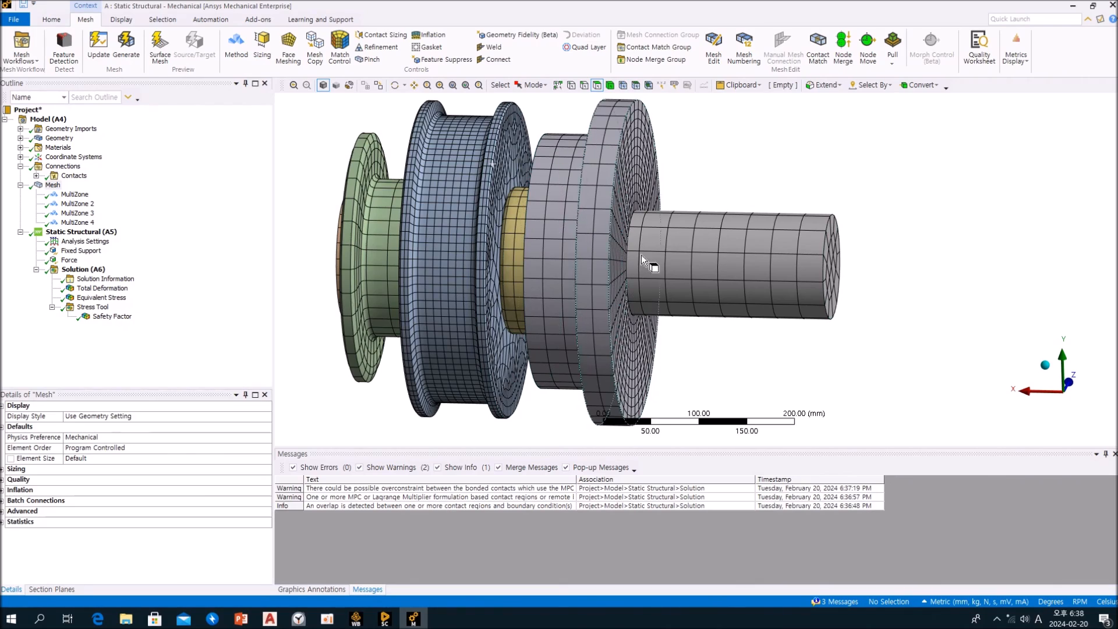
middle_drag(557, 257, 699, 274)
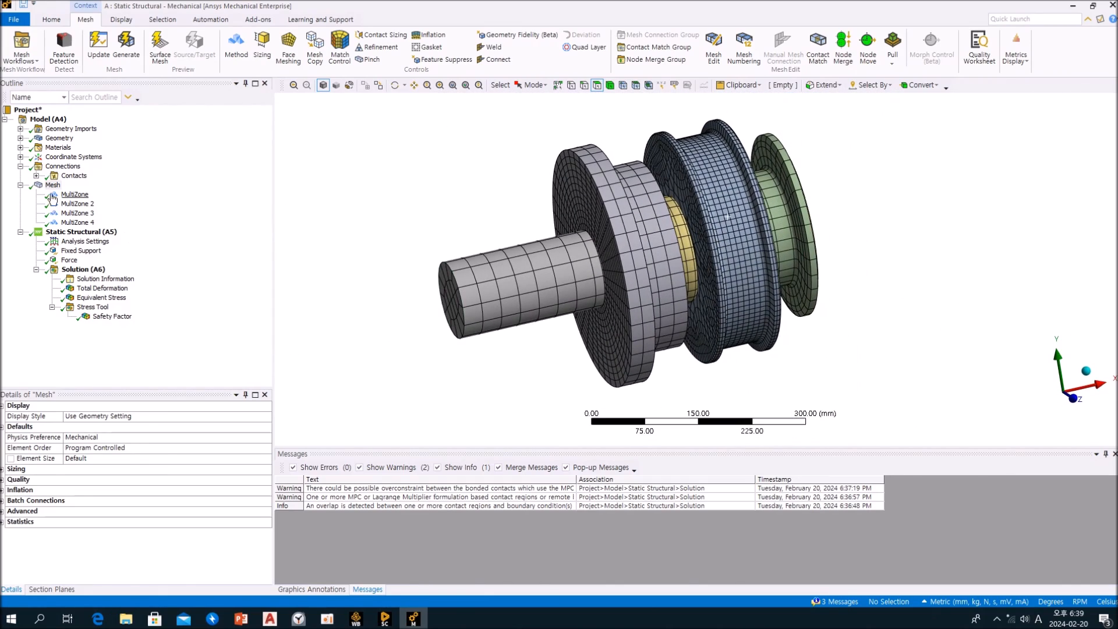
Expand the Contacts group, review several contact regions up to Contact Region 13, and collapse the group
click(36, 176)
click(106, 122)
click(109, 139)
click(110, 166)
click(110, 186)
click(110, 205)
key(Down)
key(Down)
key(Down)
key(Down)
key(Down)
key(Down)
key(Down)
key(Down)
key(Down)
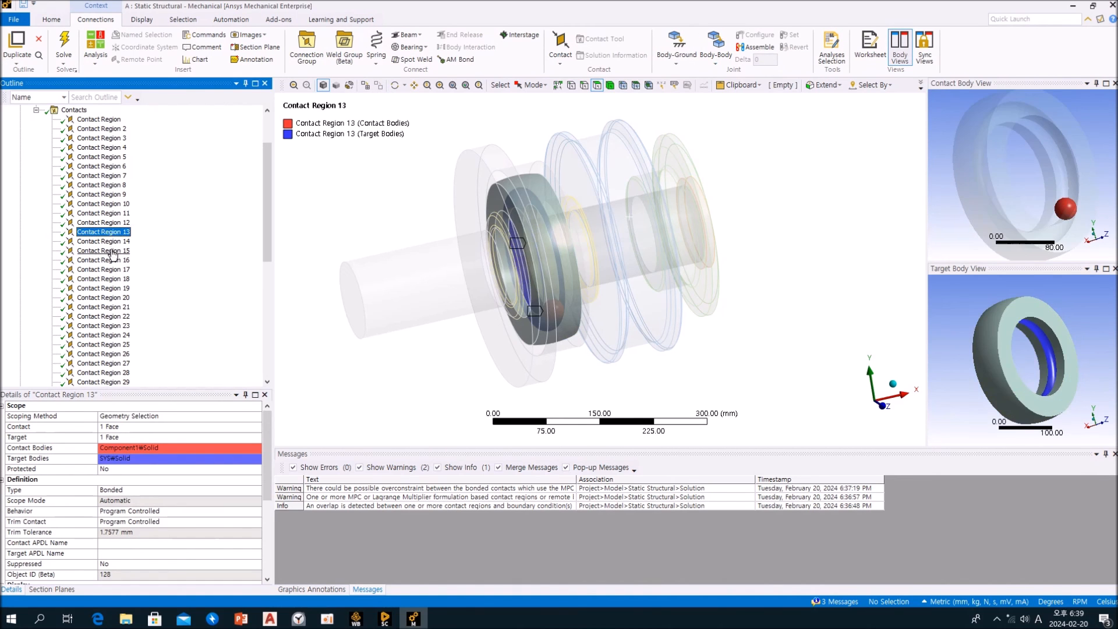
click(36, 110)
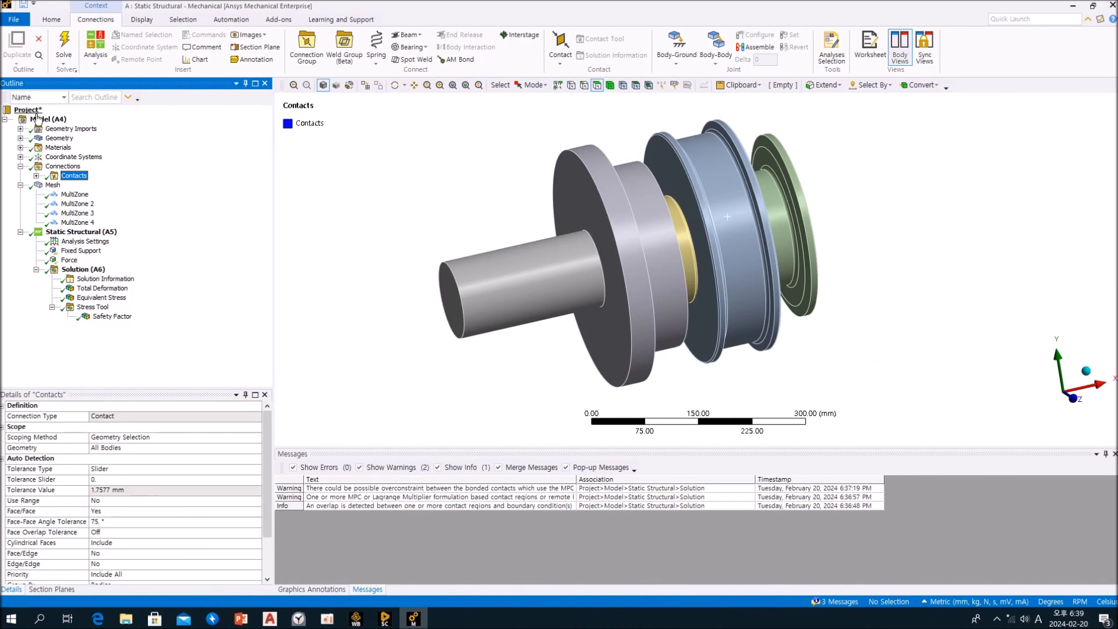
Return to the mesh display and view the assembly's shaft end at an angle
click(54, 186)
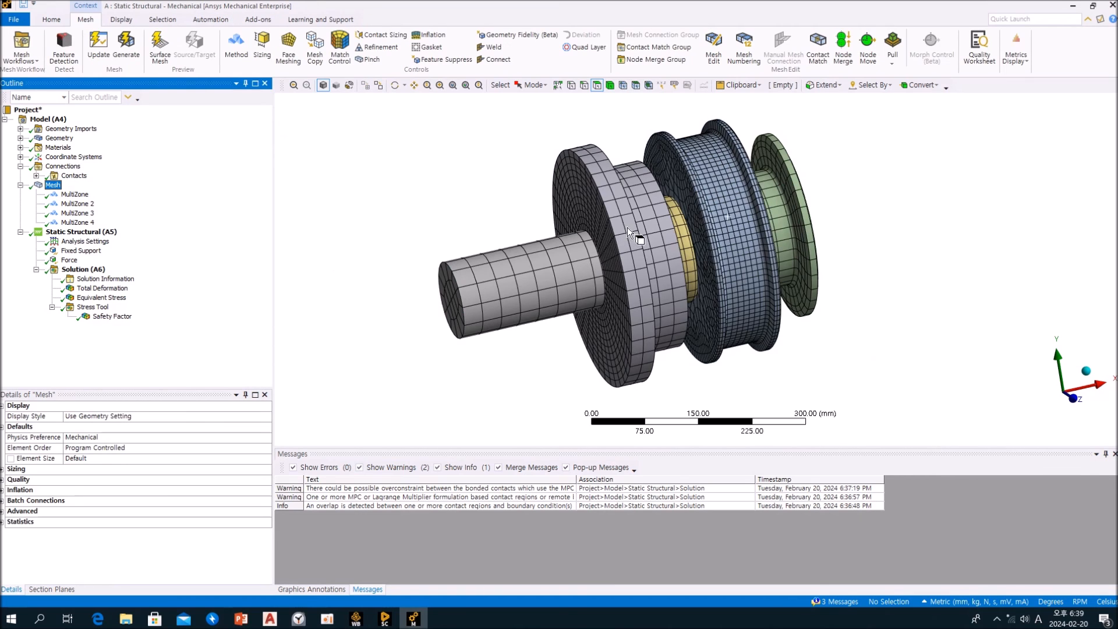
mouse_move(653, 232)
middle_down()
mouse_move(522, 225)
mouse_move(673, 225)
mouse_move(658, 253)
middle_up()
click(196, 284)
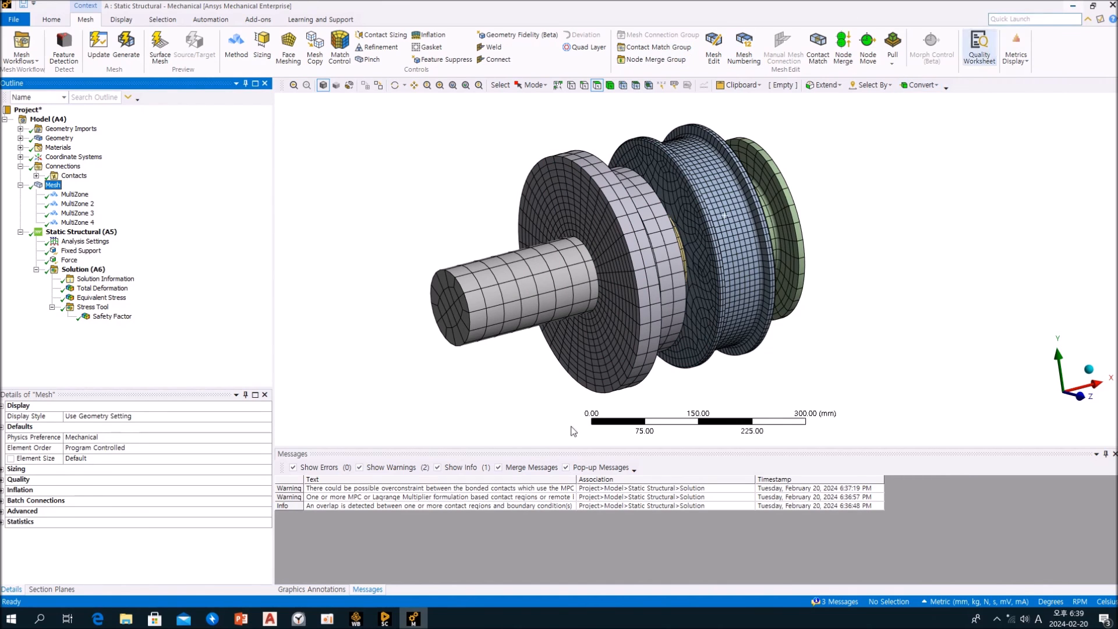
Switch to SpaceClaim and examine the coloured shaft assembly alongside the imported frame drawing from several angles
click(384, 620)
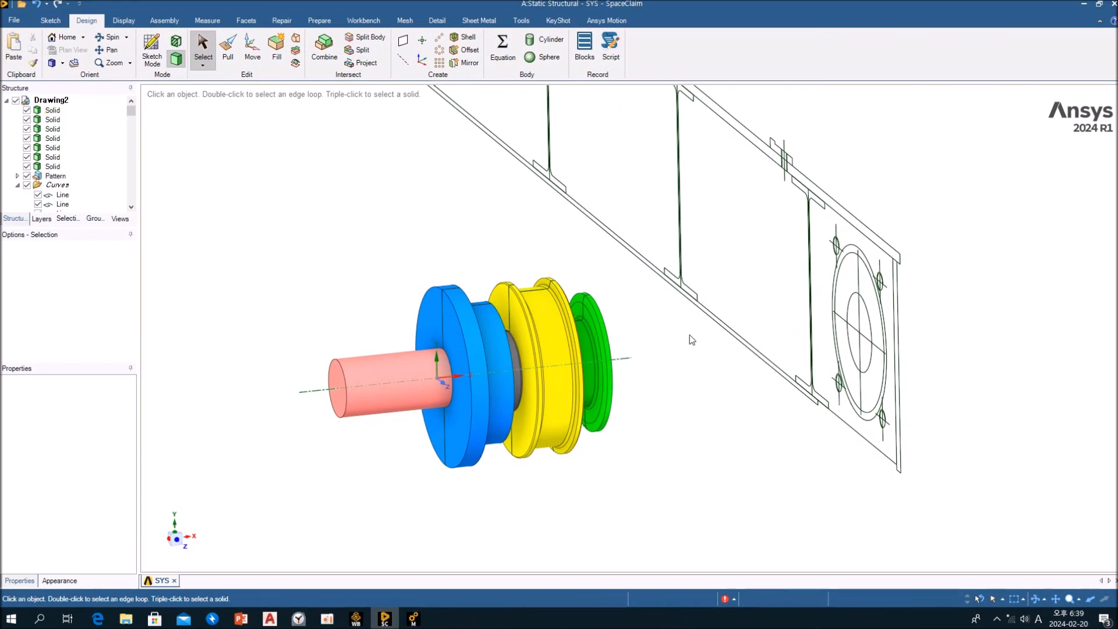
middle_drag(683, 379, 559, 383)
mouse_move(858, 376)
ctrl+middle_down()
mouse_move(721, 396)
mouse_move(780, 387)
mouse_move(728, 384)
ctrl+middle_up()
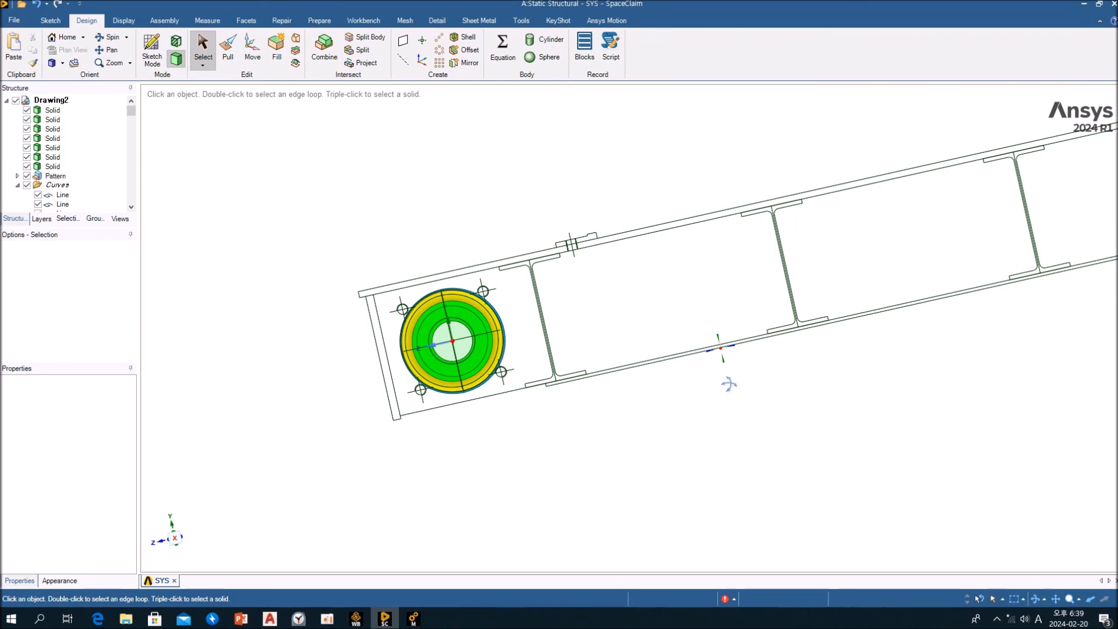
middle_drag(458, 388, 457, 339)
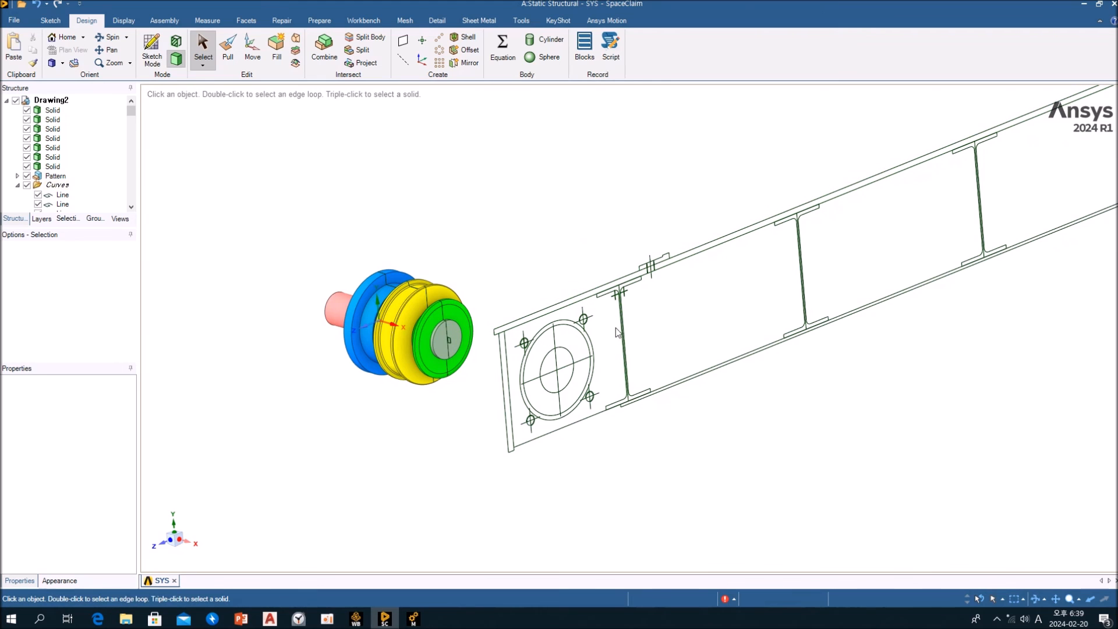
scroll(740, 313, down, 3)
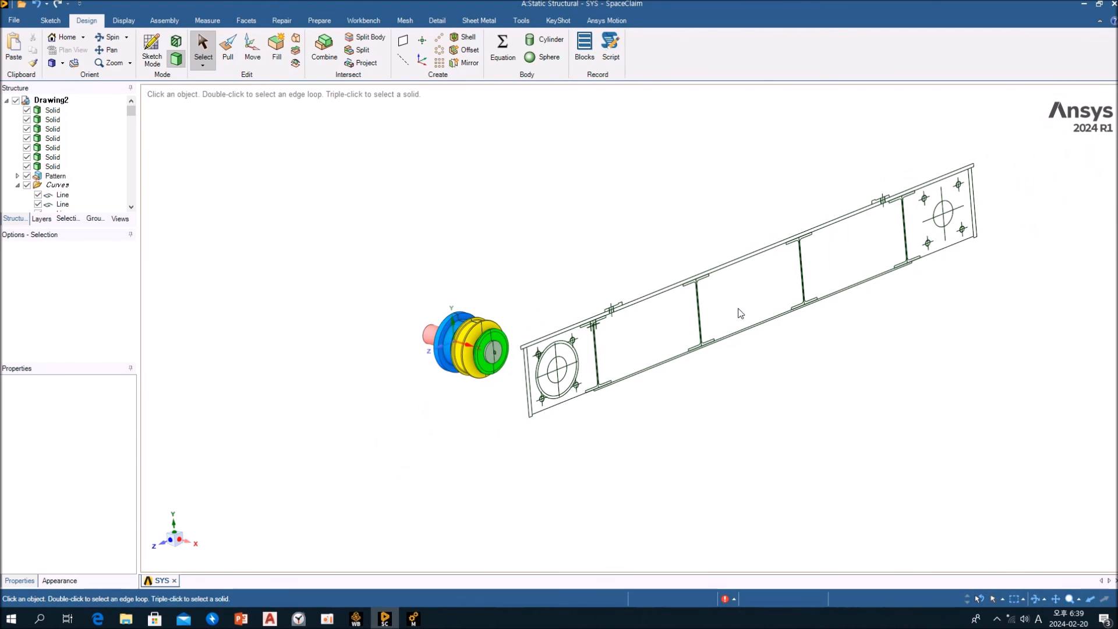
scroll(740, 312, down, 1)
mouse_move(742, 312)
middle_down()
mouse_move(884, 288)
mouse_move(751, 297)
middle_up()
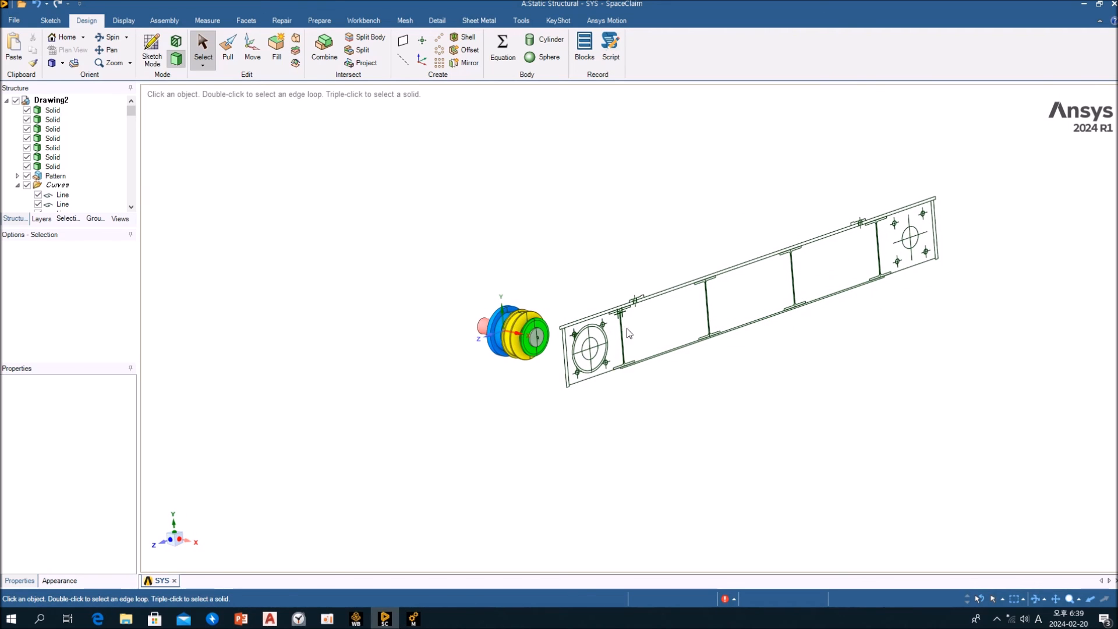
scroll(628, 333, down, 3)
key(Escape)
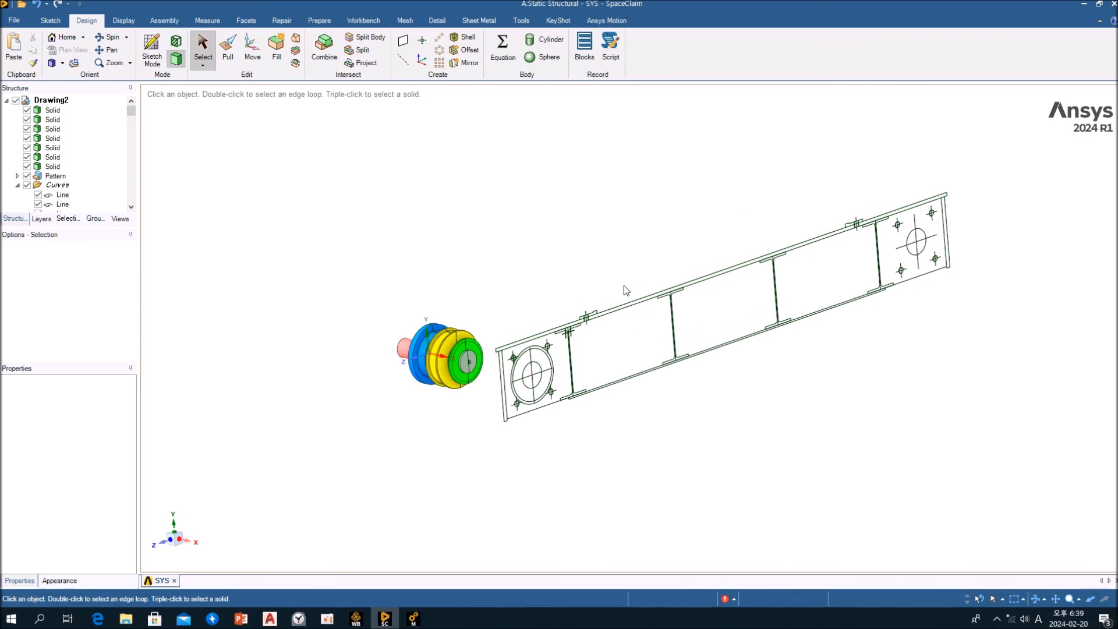